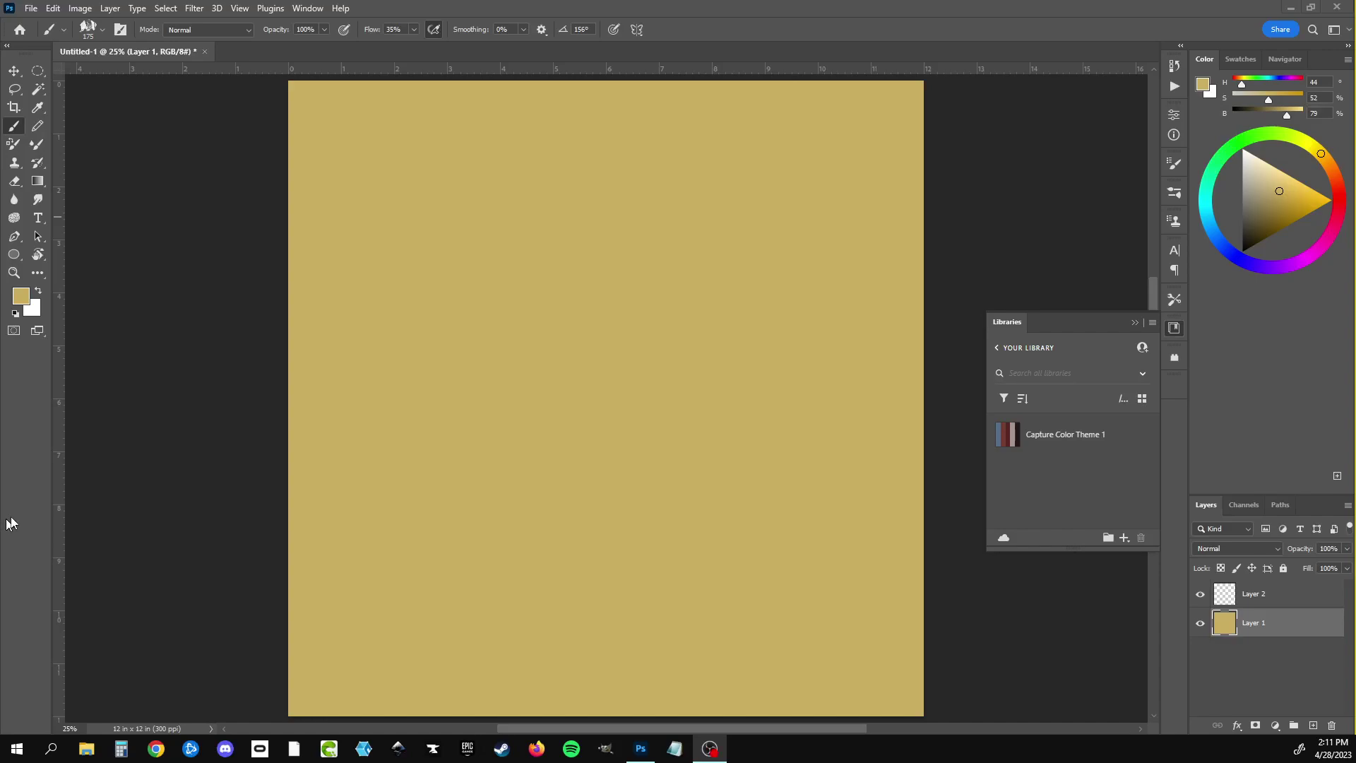
Step: Bring the Photoshop document forward and reset the painting colour to black
left_click(185, 486)
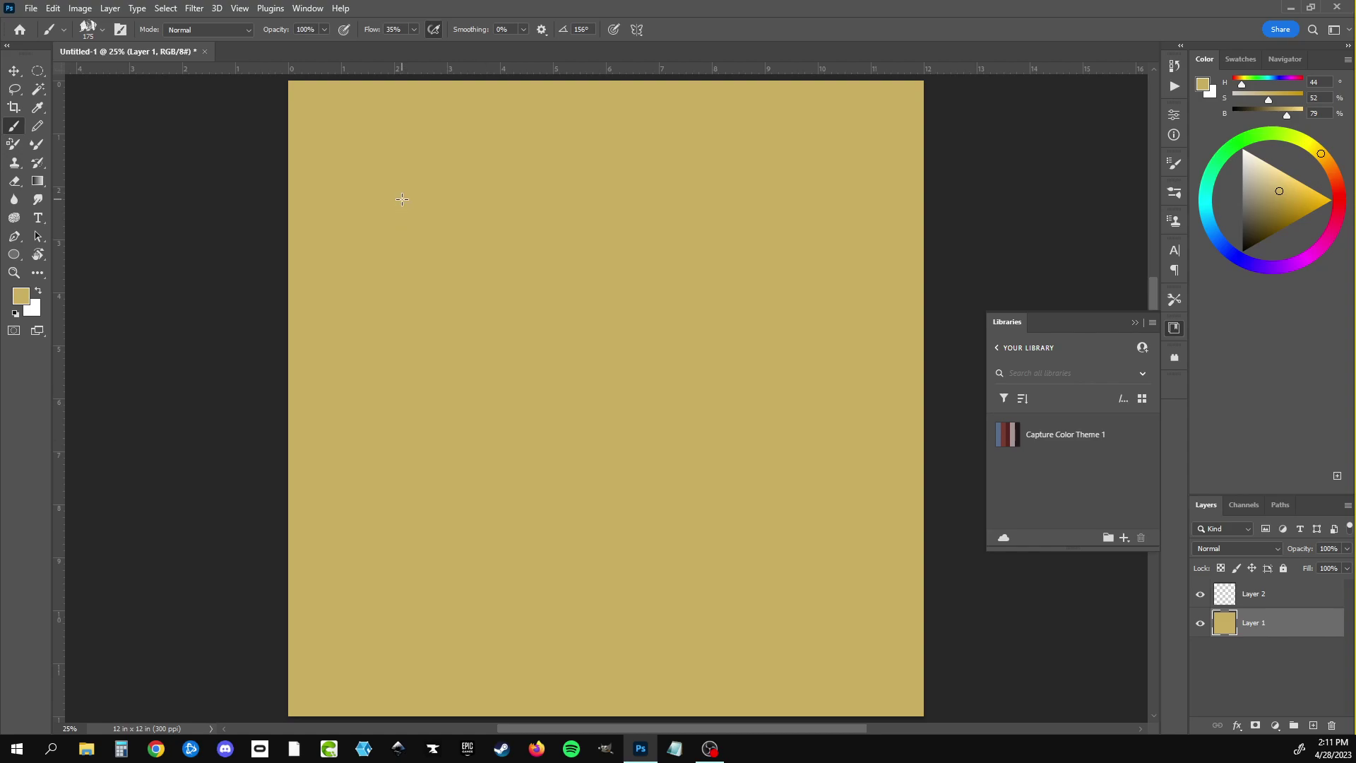
left_click(16, 313)
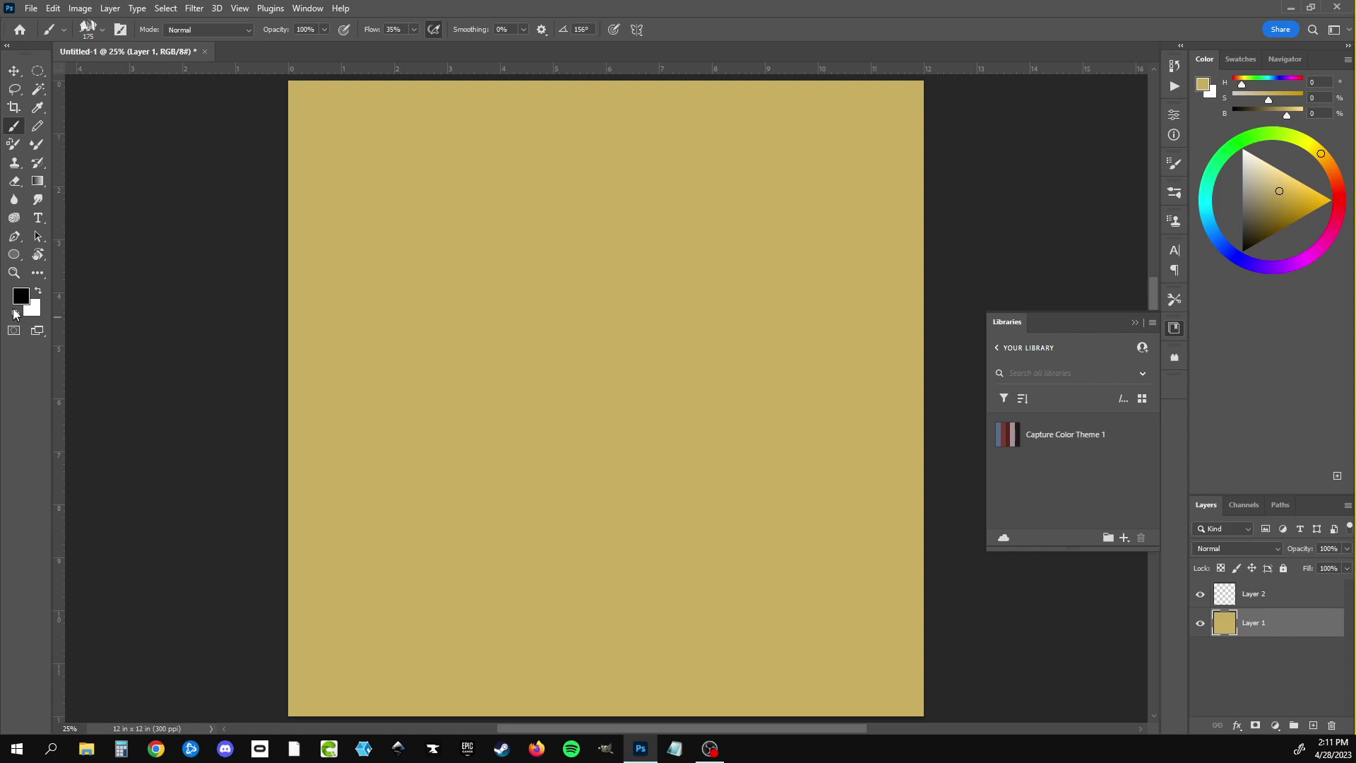
Step: Choose the Kyle's Inkbox Classic Cartoonist brush and handwrite 'Hello!' in black
left_click(89, 29)
left_click(120, 331)
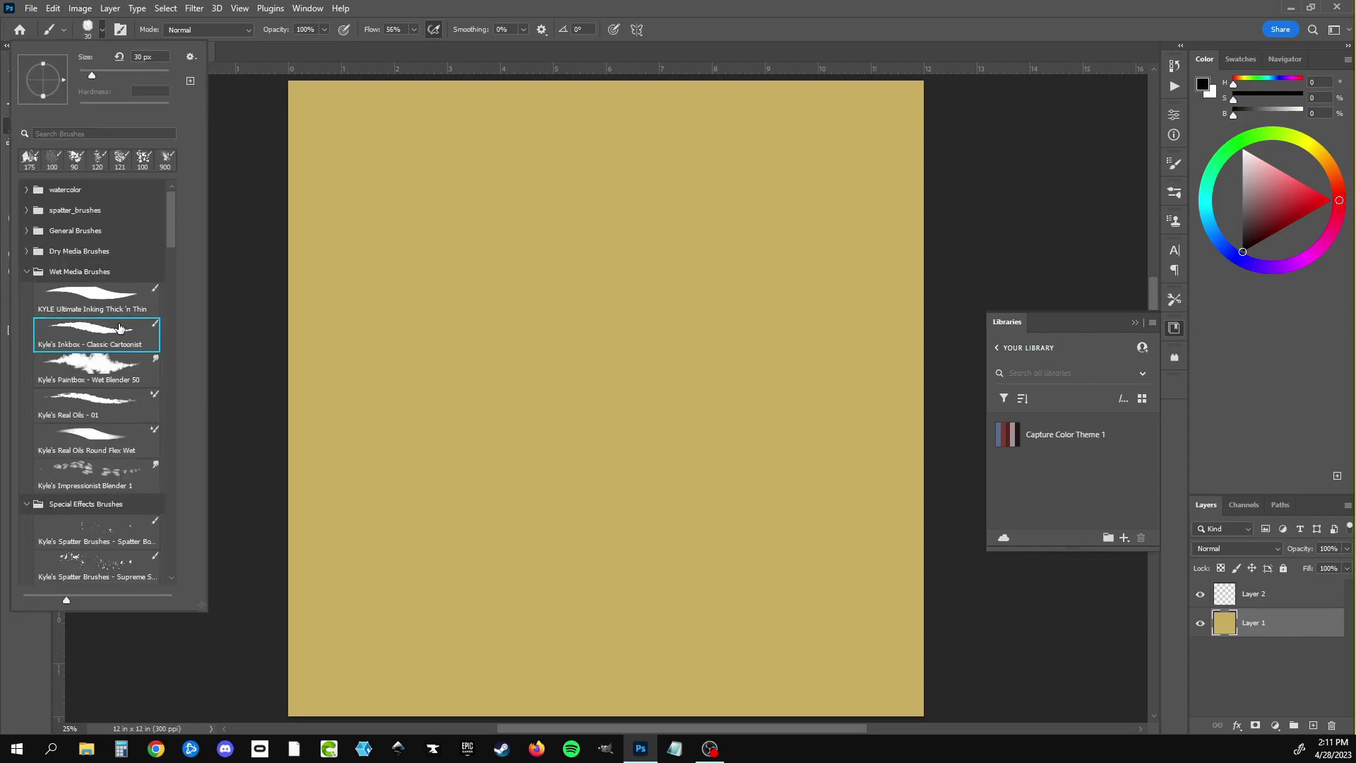
mouse_move(352, 136)
left_mouse_down()
mouse_move(353, 227)
mouse_move(379, 229)
left_mouse_up()
mouse_move(354, 185)
left_mouse_down()
mouse_move(392, 182)
mouse_move(417, 214)
left_mouse_up()
mouse_move(438, 138)
left_mouse_down()
mouse_move(433, 213)
mouse_move(455, 214)
mouse_move(488, 177)
left_mouse_up()
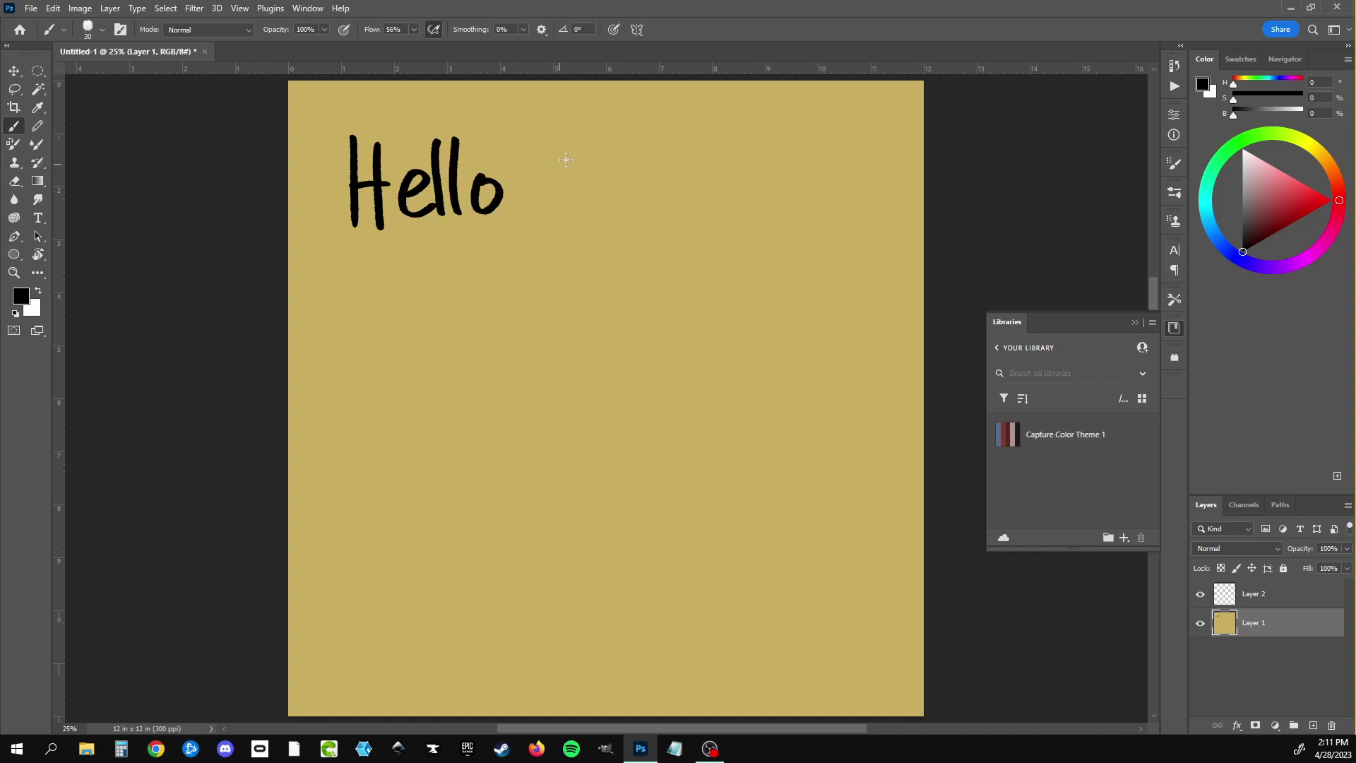
left_click_drag(534, 123, 532, 183)
left_click(532, 215)
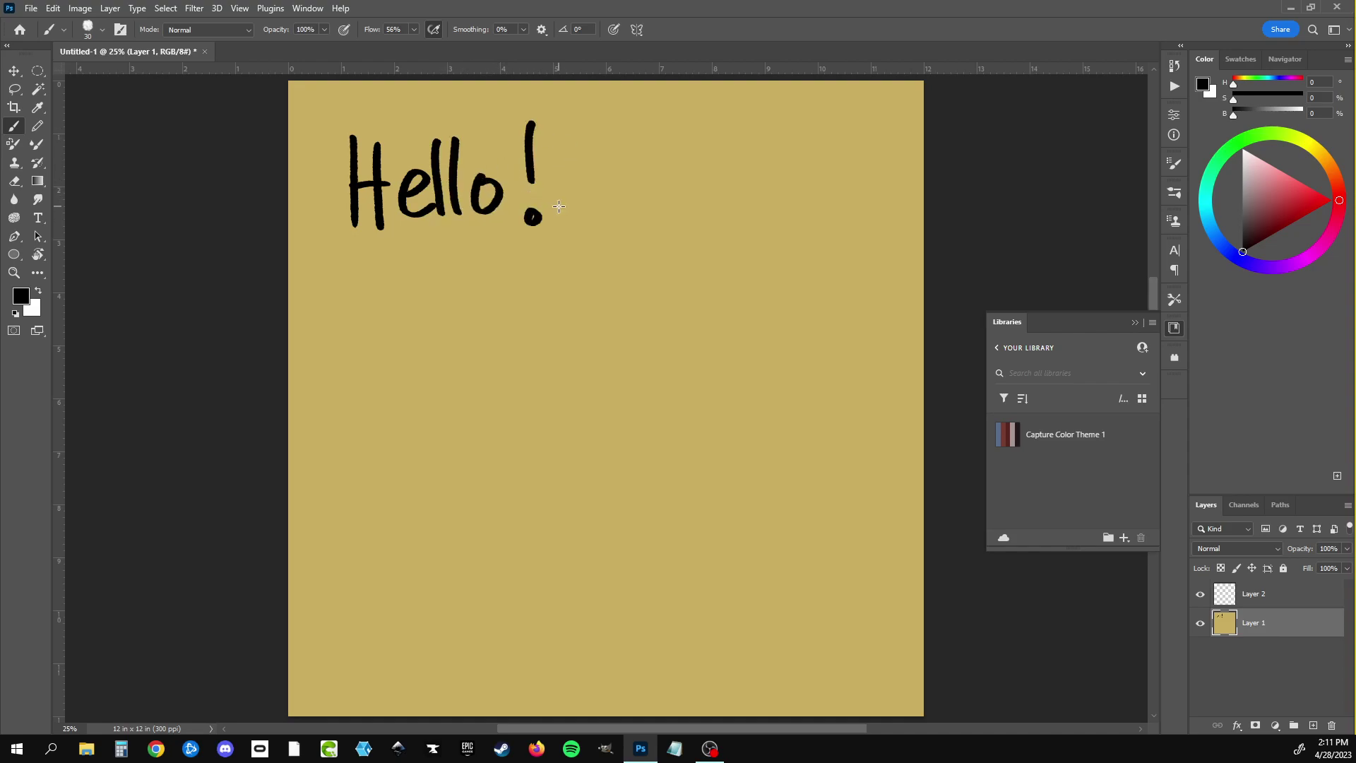
Step: Handwrite 'This is my 1st' on the line below 'Hello!'
mouse_move(428, 268)
left_mouse_down()
mouse_move(430, 321)
mouse_move(443, 263)
mouse_move(461, 320)
mouse_move(488, 319)
left_mouse_up()
left_click_drag(499, 291, 500, 318)
mouse_move(537, 277)
left_mouse_down()
mouse_move(519, 290)
mouse_move(524, 318)
left_mouse_up()
left_click(581, 256)
mouse_move(585, 276)
left_mouse_down()
mouse_move(587, 303)
mouse_move(614, 308)
left_mouse_up()
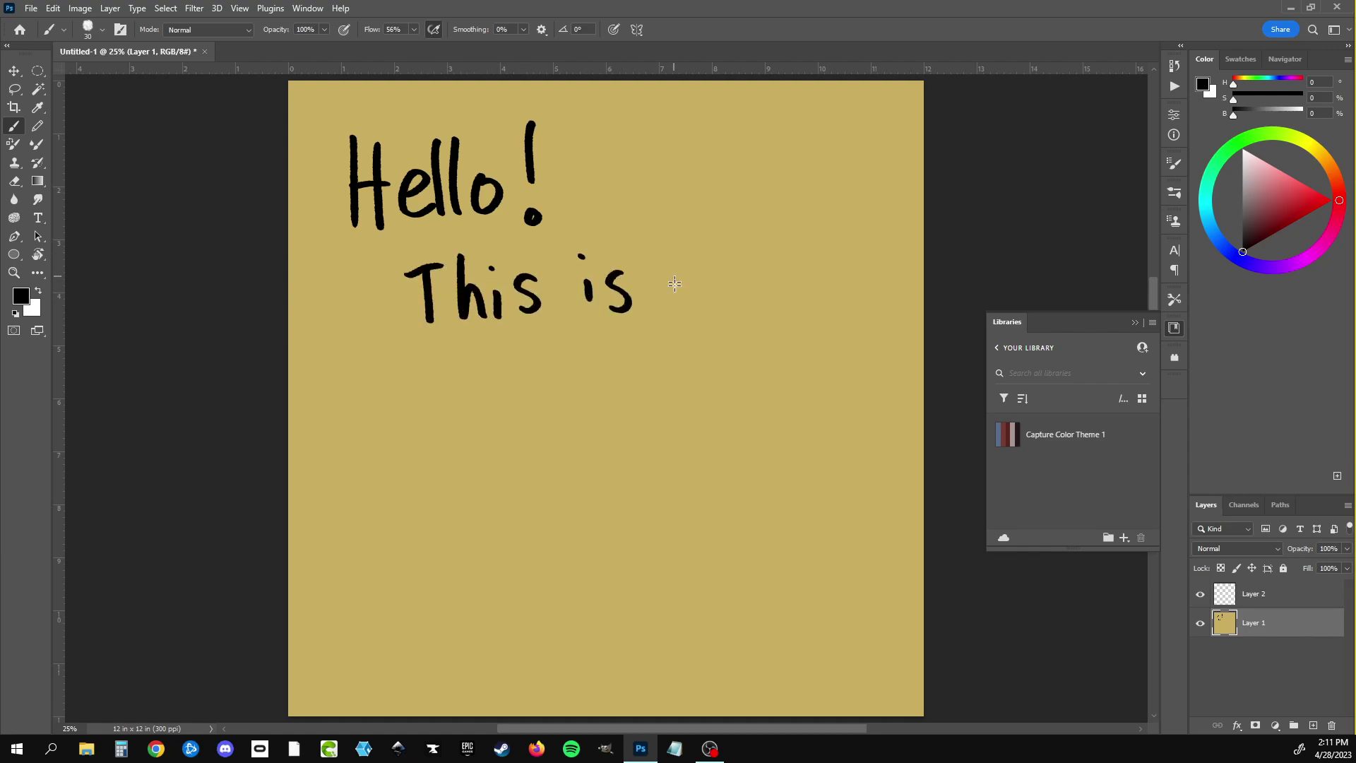
mouse_move(672, 267)
left_mouse_down()
mouse_move(692, 302)
mouse_move(742, 311)
mouse_move(715, 344)
left_mouse_up()
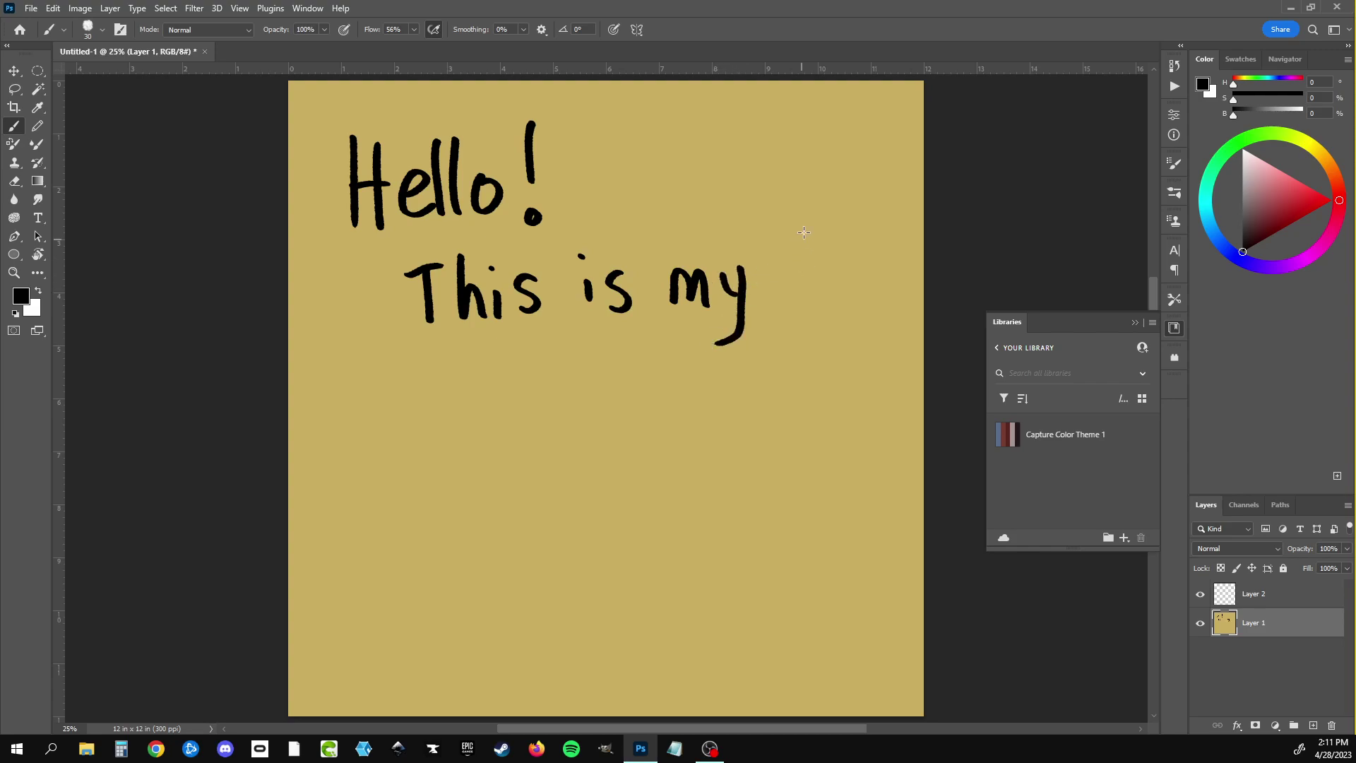
mouse_move(804, 232)
left_mouse_down()
mouse_move(797, 303)
mouse_move(825, 254)
left_mouse_up()
left_click_drag(854, 225, 847, 270)
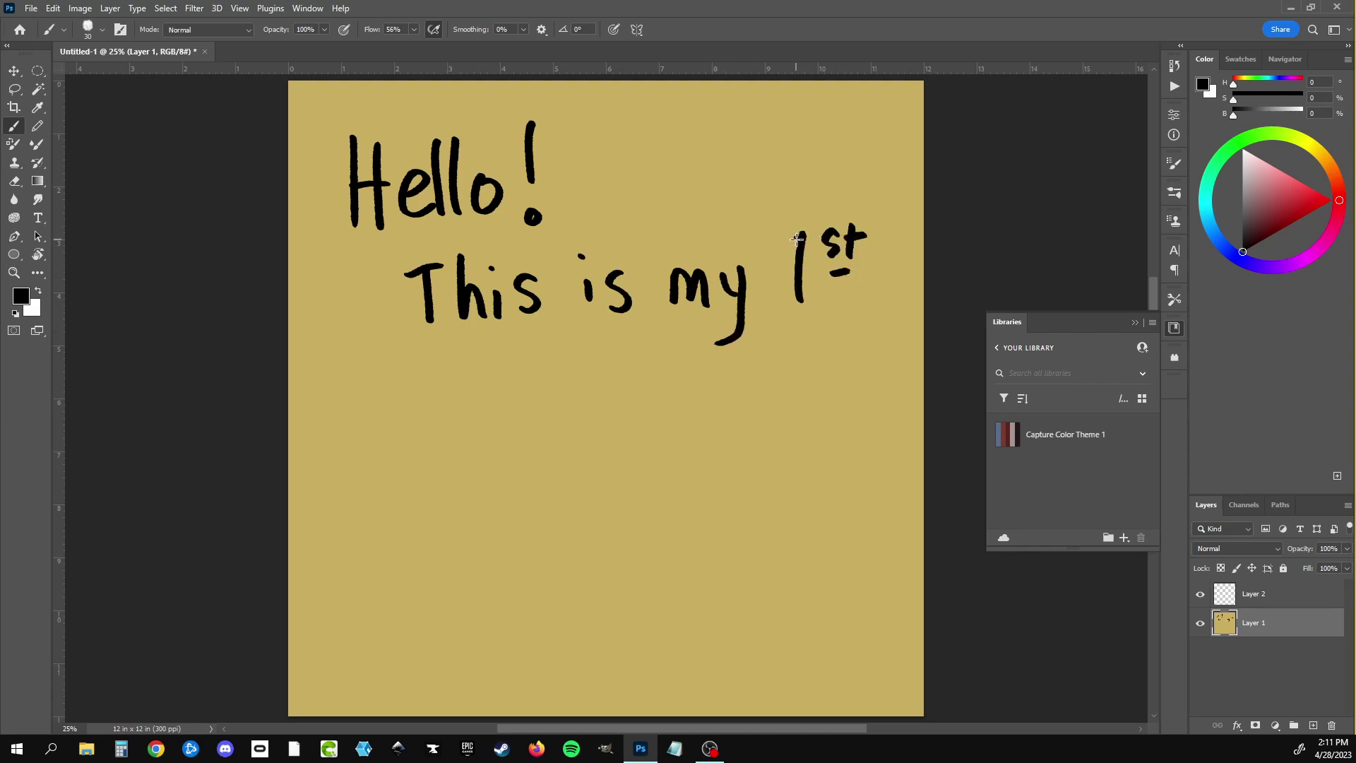
left_click_drag(789, 306, 808, 305)
Step: Handwrite 'Photoshop Recording' with a smiley inside the g's loop
mouse_move(337, 374)
left_mouse_down()
mouse_move(342, 425)
mouse_move(344, 399)
mouse_move(389, 406)
mouse_move(414, 382)
left_mouse_up()
left_click_drag(429, 351, 432, 409)
mouse_move(413, 375)
left_mouse_down()
mouse_move(467, 381)
mouse_move(480, 408)
left_mouse_up()
mouse_move(515, 351)
left_mouse_down()
mouse_move(519, 401)
mouse_move(542, 408)
left_mouse_up()
mouse_move(572, 381)
left_mouse_down()
mouse_move(586, 427)
mouse_move(590, 404)
left_mouse_up()
mouse_move(654, 363)
left_mouse_down()
mouse_move(654, 407)
mouse_move(760, 395)
left_mouse_up()
left_click_drag(775, 387, 791, 402)
mouse_move(800, 347)
left_mouse_down()
mouse_move(800, 408)
mouse_move(833, 369)
mouse_move(846, 404)
left_mouse_up()
left_click_drag(873, 369, 872, 418)
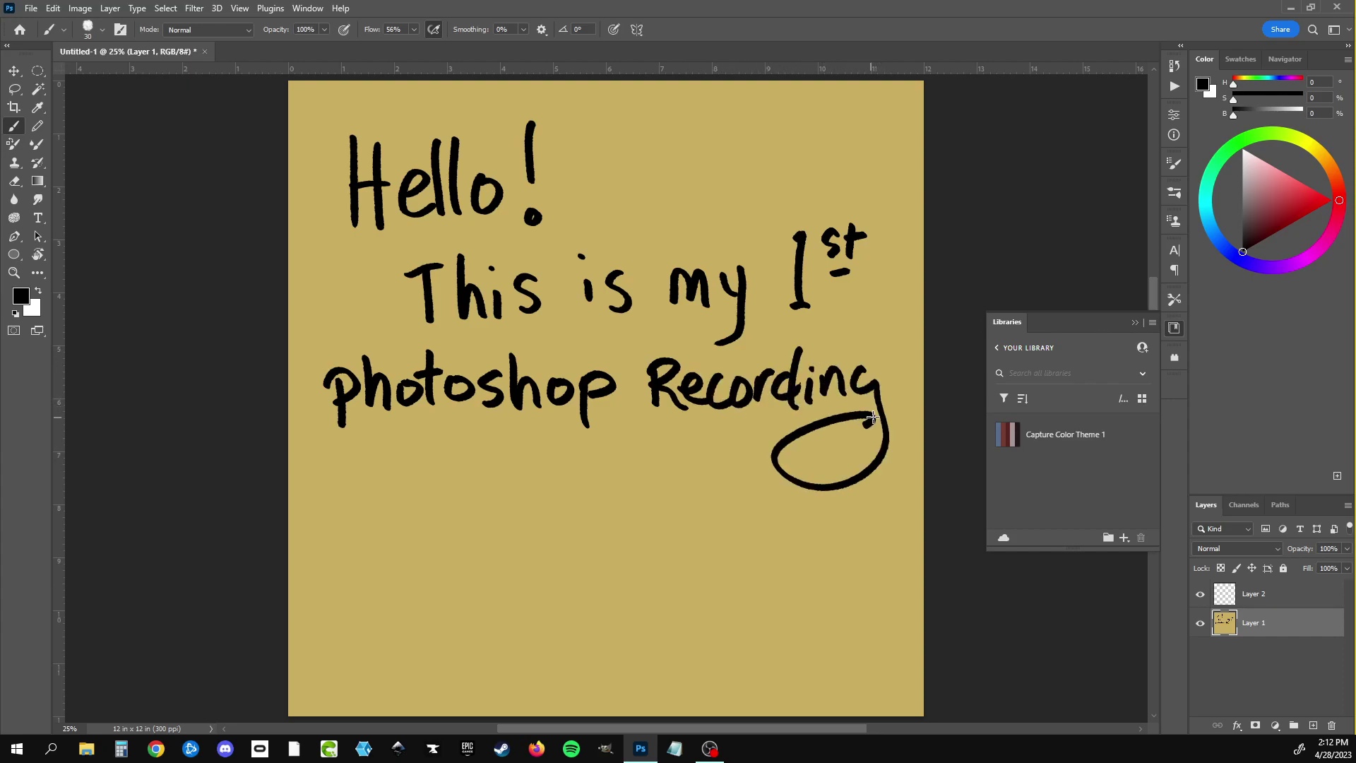
left_click_drag(820, 460, 838, 456)
Step: Scribble big black loops across the text and begin a T on a new line
mouse_move(361, 416)
left_mouse_down()
mouse_move(505, 442)
mouse_move(805, 439)
left_mouse_up()
left_click_drag(367, 513, 370, 559)
mouse_move(326, 518)
left_mouse_down()
mouse_move(397, 494)
mouse_move(427, 553)
mouse_move(446, 556)
left_mouse_up()
Step: Handwrite 'This will be an' on a new line below the greeting
left_click(445, 507)
mouse_move(497, 506)
left_mouse_down()
mouse_move(478, 541)
mouse_move(580, 513)
mouse_move(589, 540)
left_mouse_up()
left_click(588, 499)
mouse_move(609, 493)
left_mouse_down()
mouse_move(612, 544)
mouse_move(628, 548)
left_mouse_up()
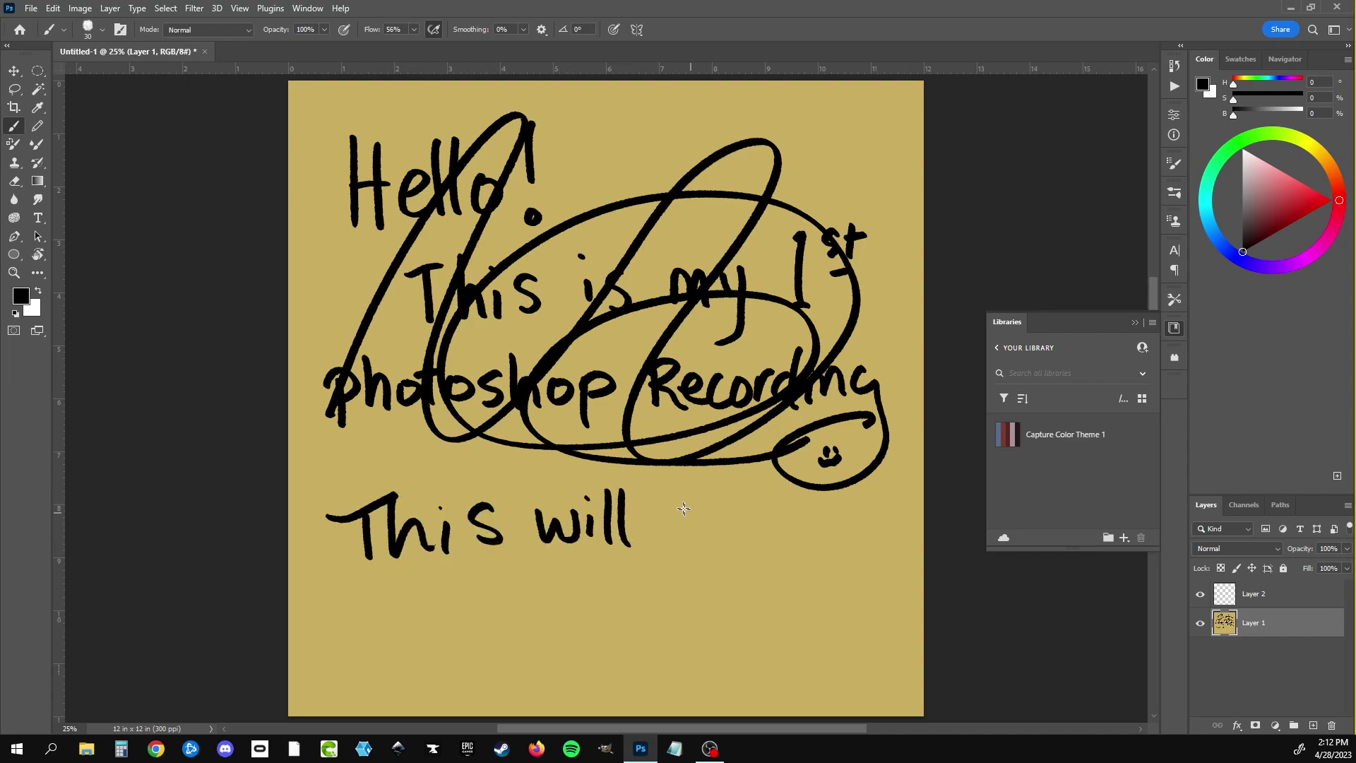
mouse_move(675, 491)
left_mouse_down()
mouse_move(706, 537)
mouse_move(738, 510)
mouse_move(759, 540)
left_mouse_up()
mouse_move(798, 515)
left_mouse_down()
mouse_move(791, 533)
mouse_move(823, 523)
left_mouse_up()
mouse_move(832, 514)
left_mouse_down()
mouse_move(835, 538)
mouse_move(860, 544)
left_mouse_up()
mouse_move(353, 680)
left_mouse_down()
mouse_move(375, 596)
mouse_move(408, 679)
left_mouse_up()
Step: Write 'ABSTRACT' with a wavy underline and loop black scribbles over the lower text
left_click_drag(352, 646, 422, 635)
left_click_drag(426, 594, 434, 678)
left_click_drag(558, 593, 523, 667)
left_click_drag(611, 594, 609, 668)
mouse_move(571, 606)
left_mouse_down()
mouse_move(660, 578)
mouse_move(664, 664)
left_mouse_up()
mouse_move(662, 587)
left_mouse_down()
mouse_move(675, 622)
mouse_move(756, 666)
mouse_move(780, 588)
left_mouse_up()
mouse_move(780, 588)
left_mouse_down()
mouse_move(805, 676)
mouse_move(811, 633)
mouse_move(876, 655)
left_mouse_up()
mouse_move(887, 604)
left_mouse_down()
mouse_move(886, 658)
mouse_move(918, 596)
left_mouse_up()
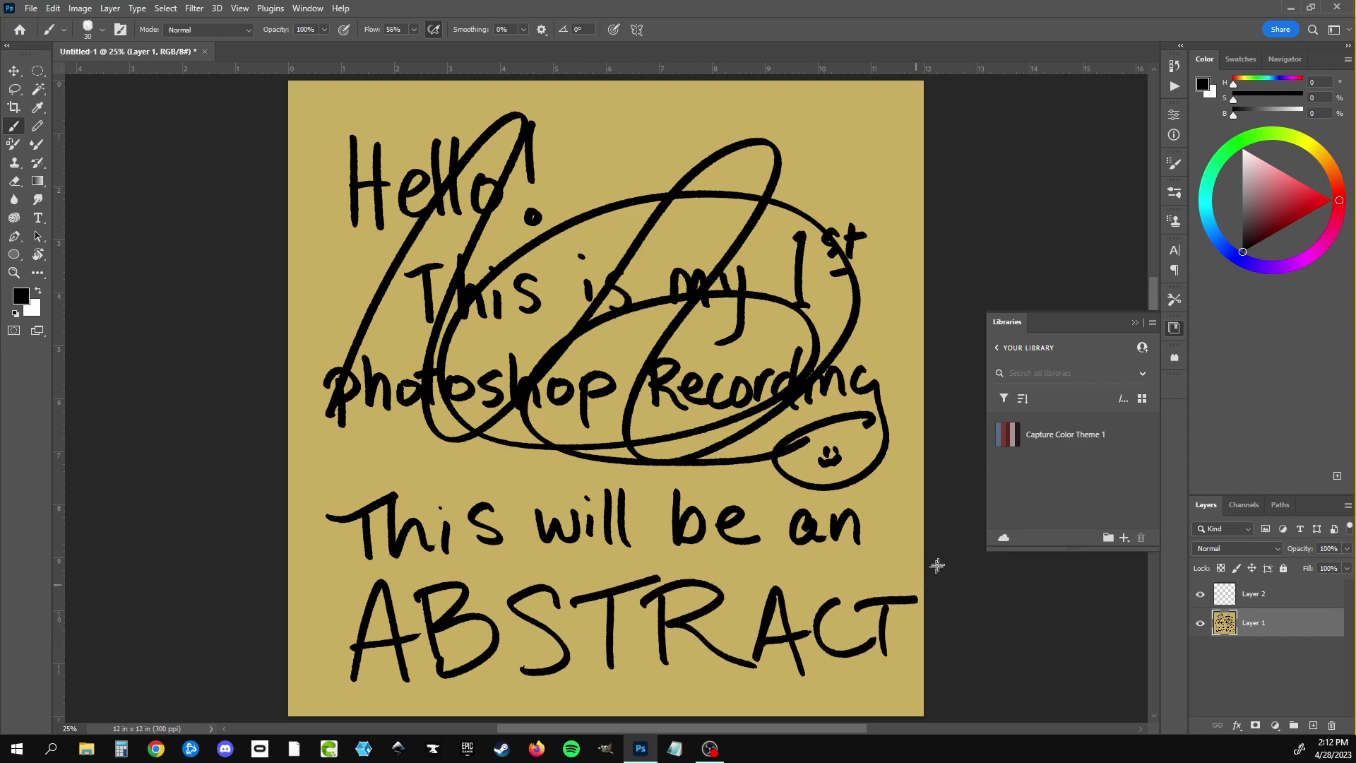
left_click_drag(892, 689, 325, 702)
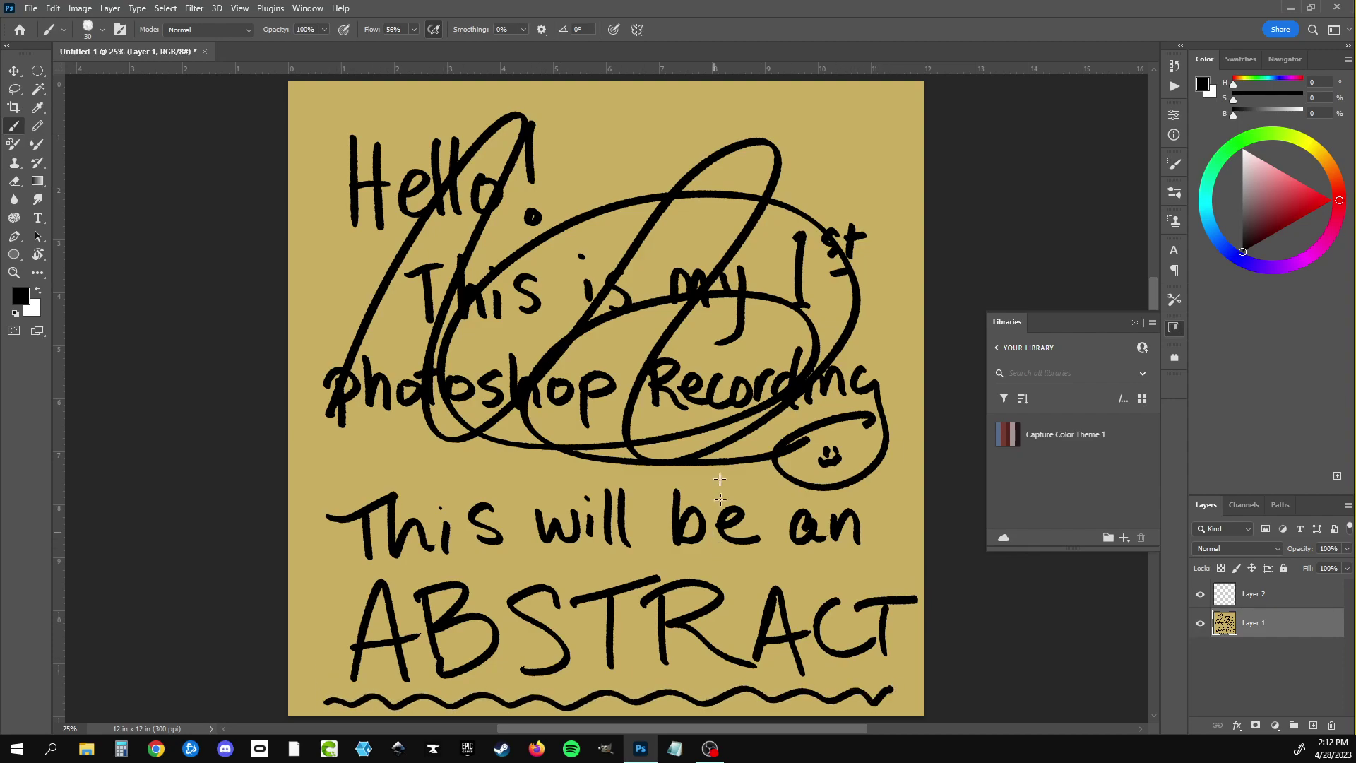
mouse_move(721, 470)
left_mouse_down()
mouse_move(353, 494)
mouse_move(508, 494)
mouse_move(733, 631)
mouse_move(791, 152)
mouse_move(395, 515)
mouse_move(636, 410)
mouse_move(455, 597)
mouse_move(577, 580)
left_mouse_up()
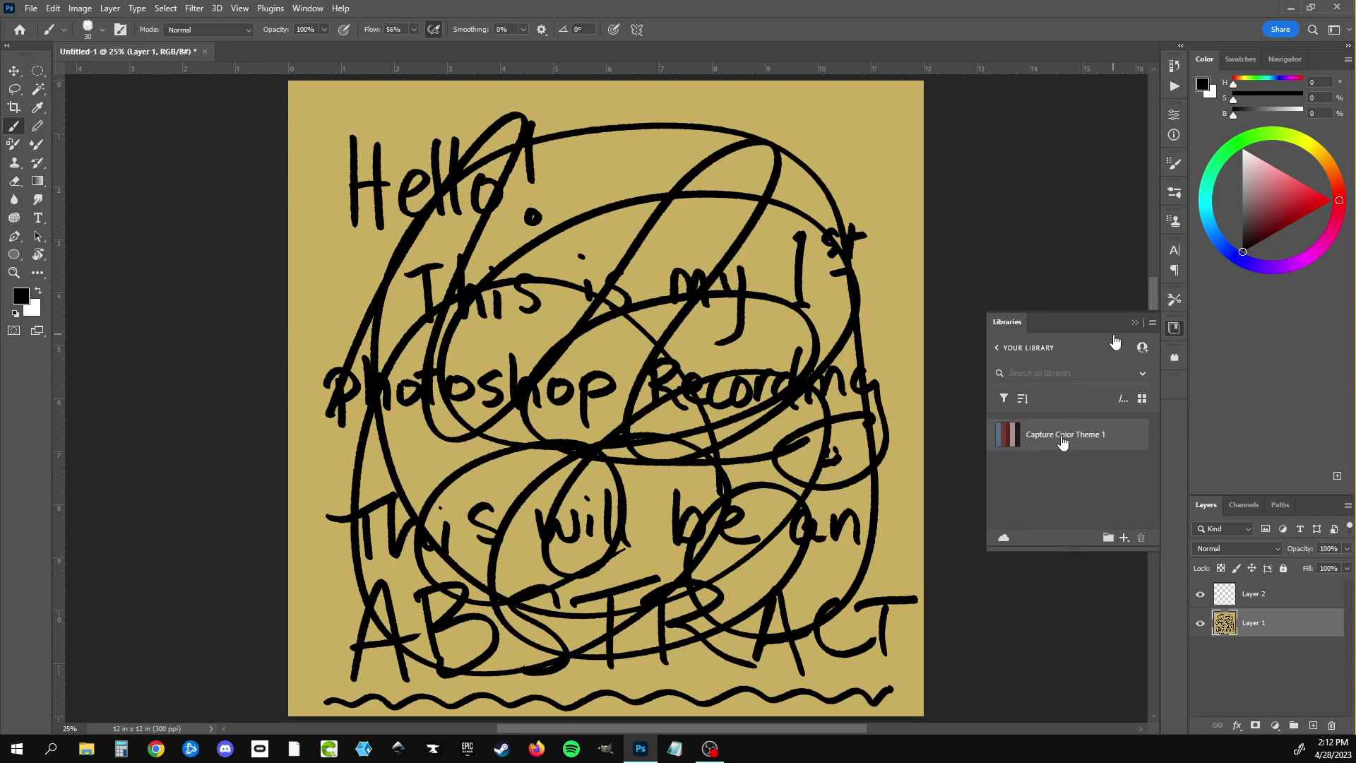
Step: Pick slate blue from the colour theme and sweep a large loop across the lettering
left_click(1003, 444)
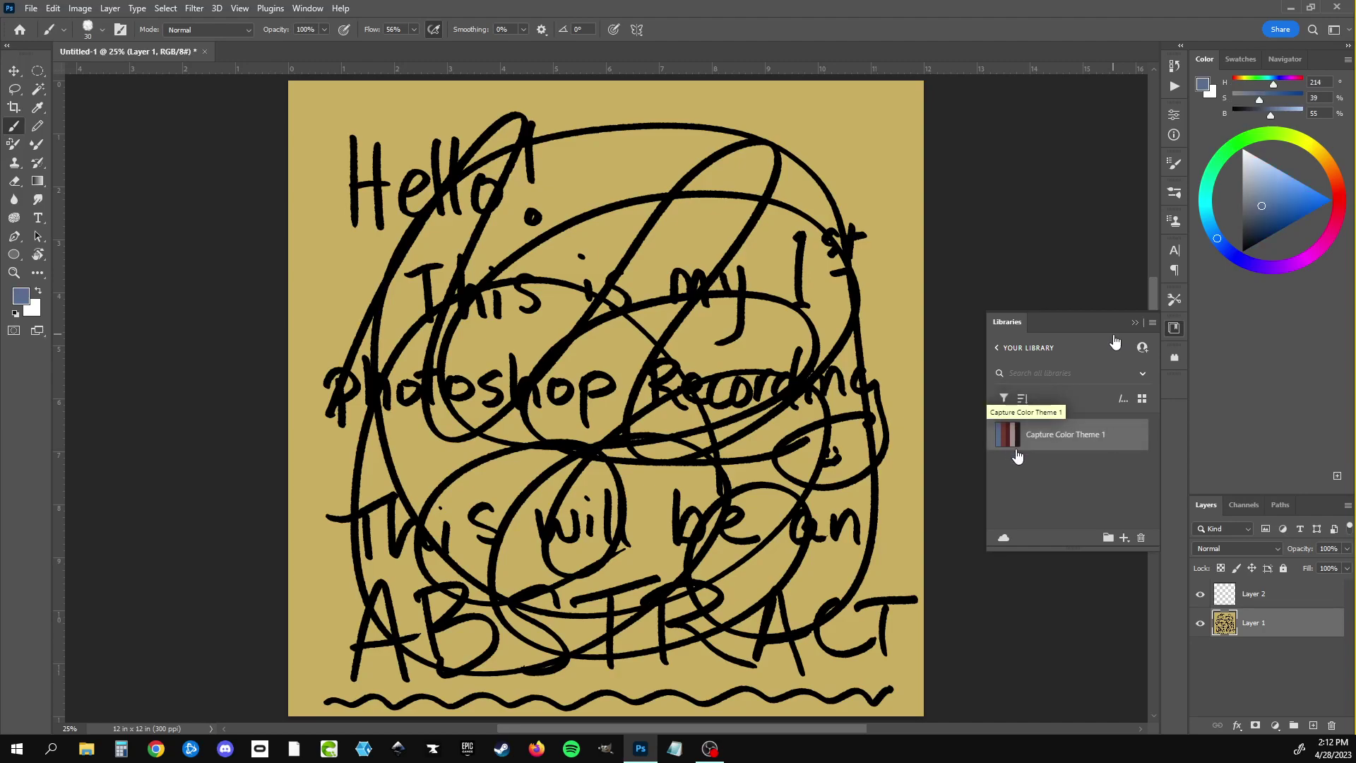
mouse_move(452, 126)
left_mouse_down()
mouse_move(634, 146)
mouse_move(714, 636)
mouse_move(805, 670)
left_mouse_up()
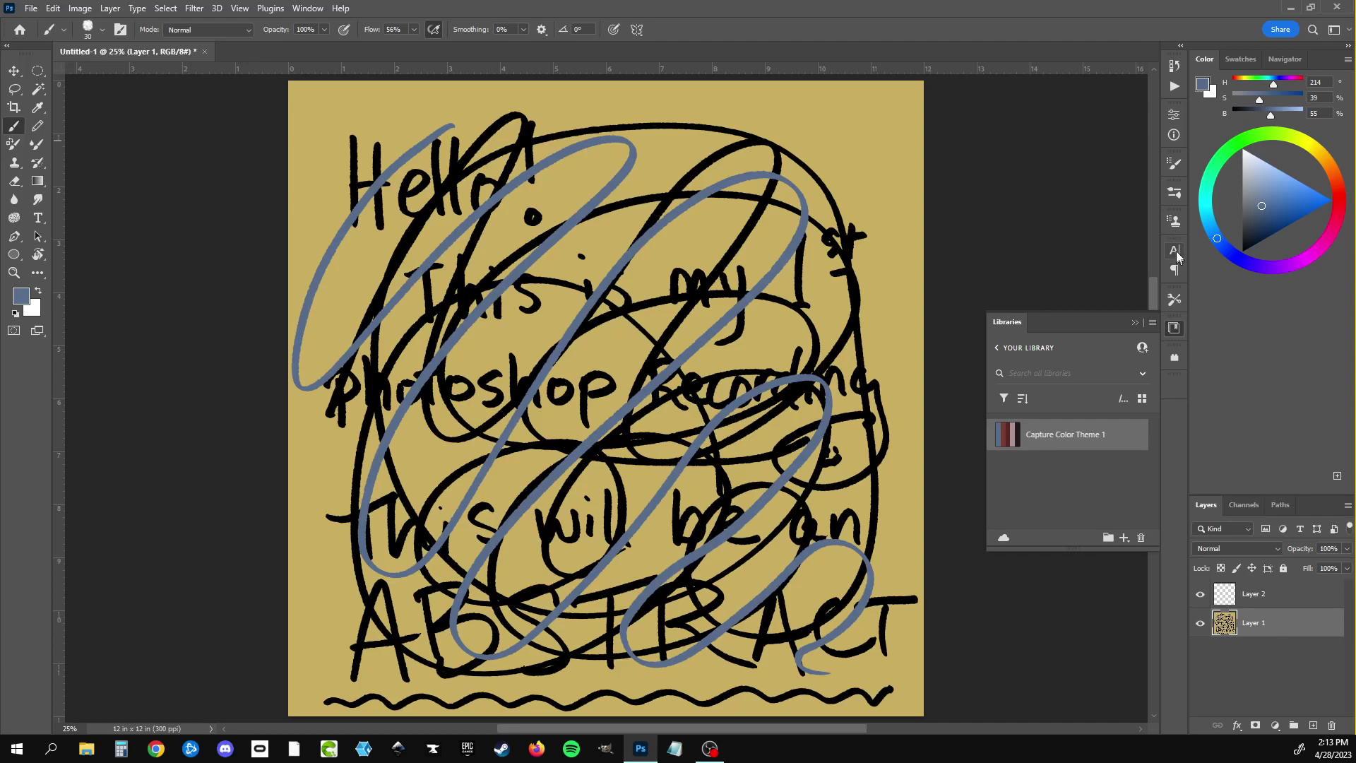
left_click(1173, 222)
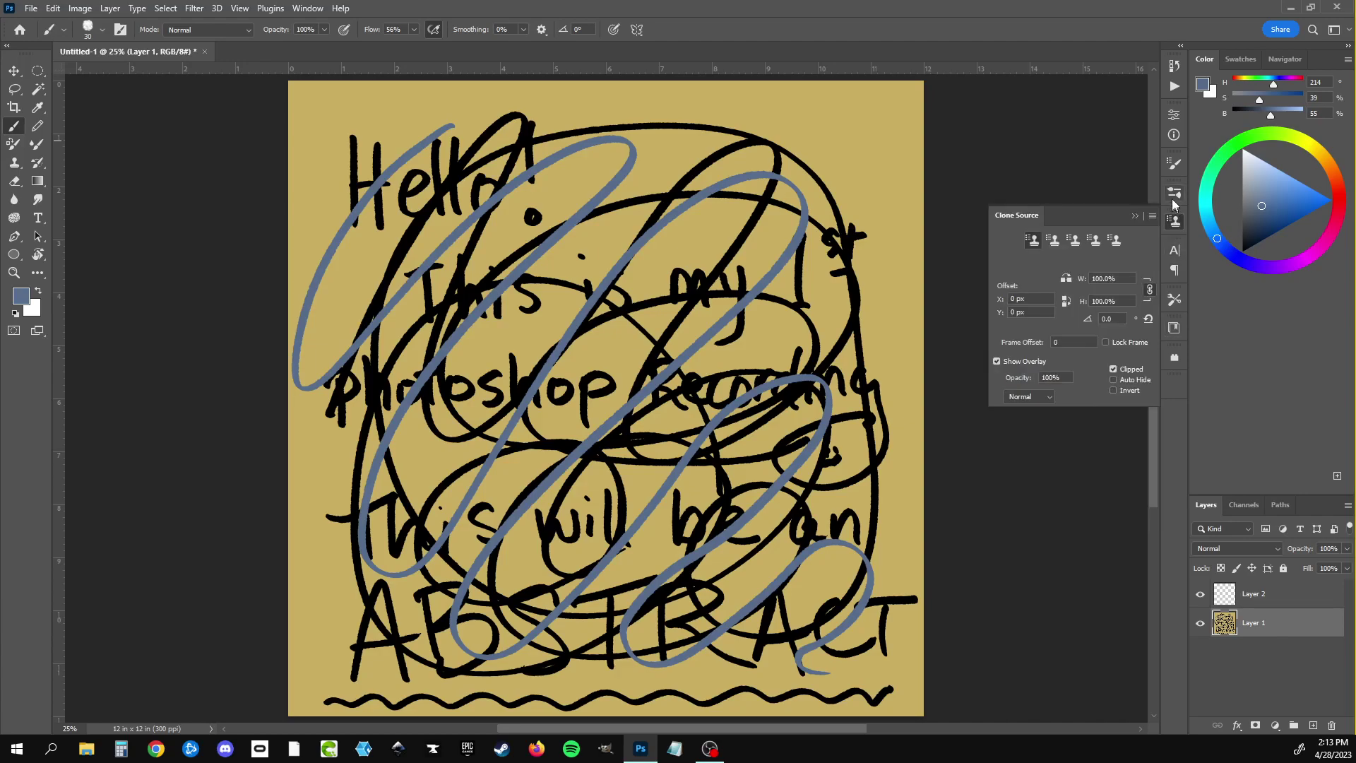
left_click(1174, 196)
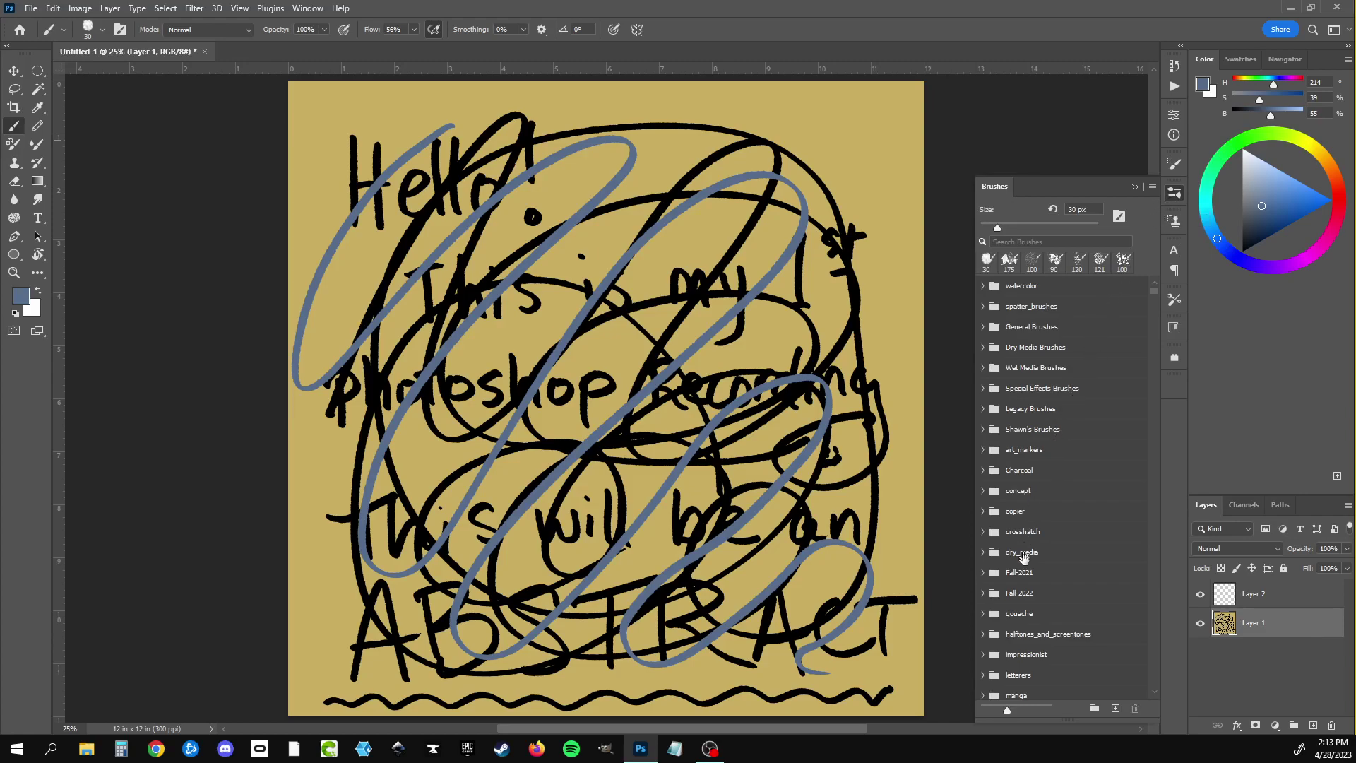
Step: Choose Gouache Blair 30 and paint blue-grey strokes, enlarging the brush to 90 px
left_click(982, 615)
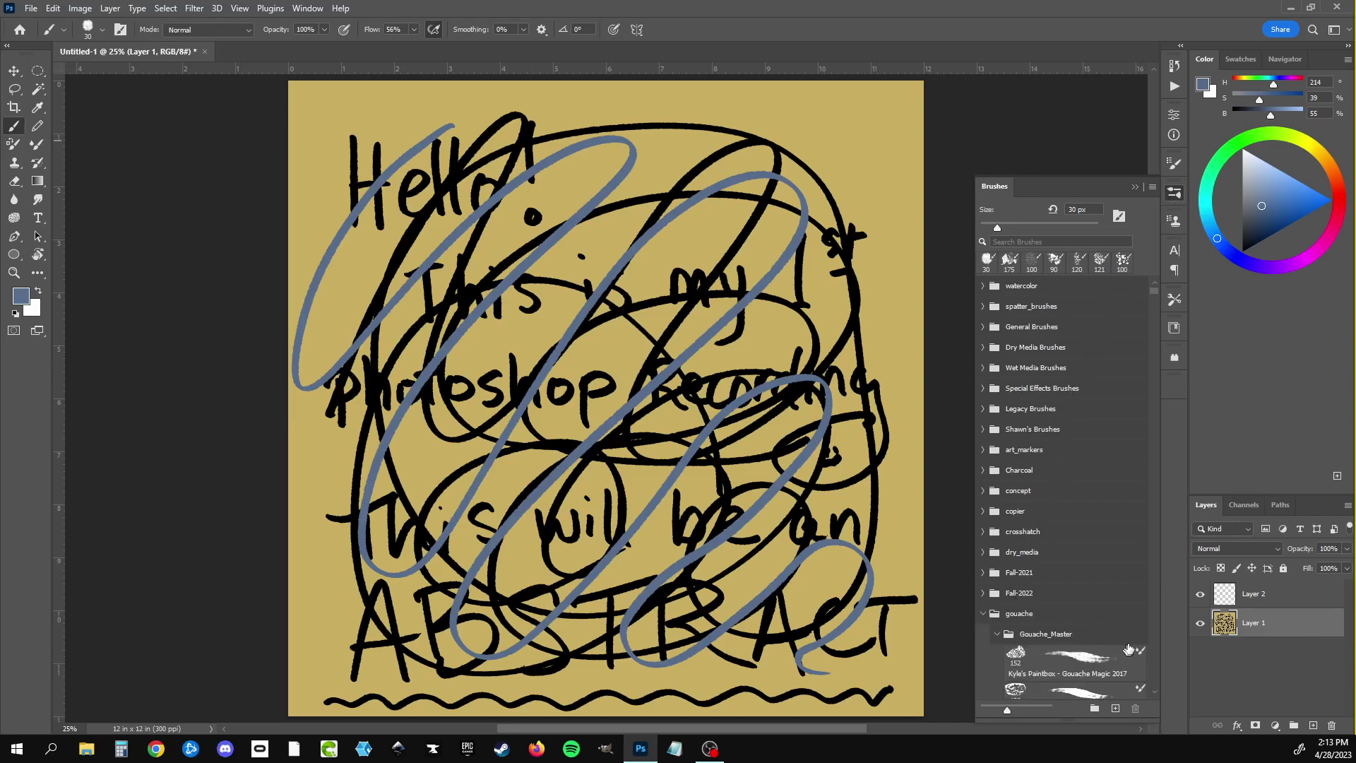
left_click_drag(1156, 295, 1154, 297)
left_click(1092, 387)
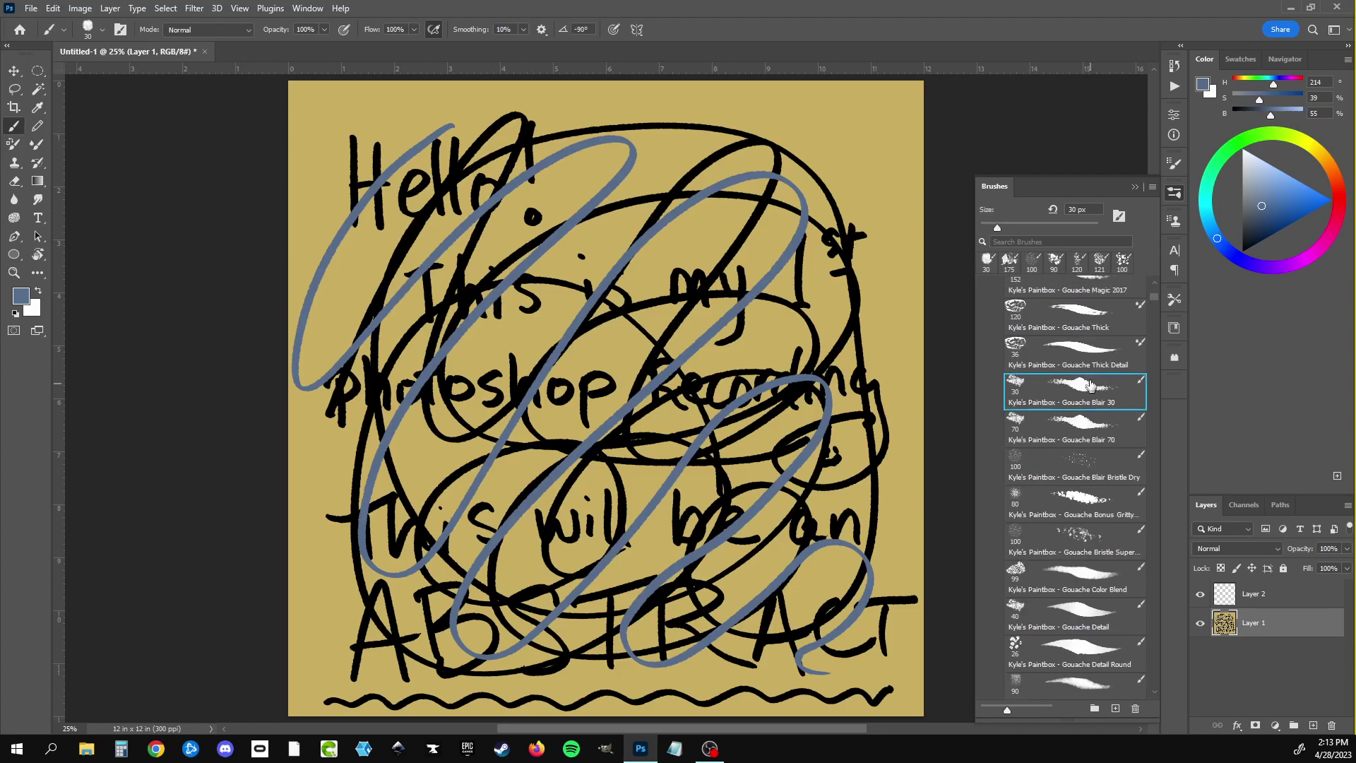
left_click_drag(837, 121, 854, 514)
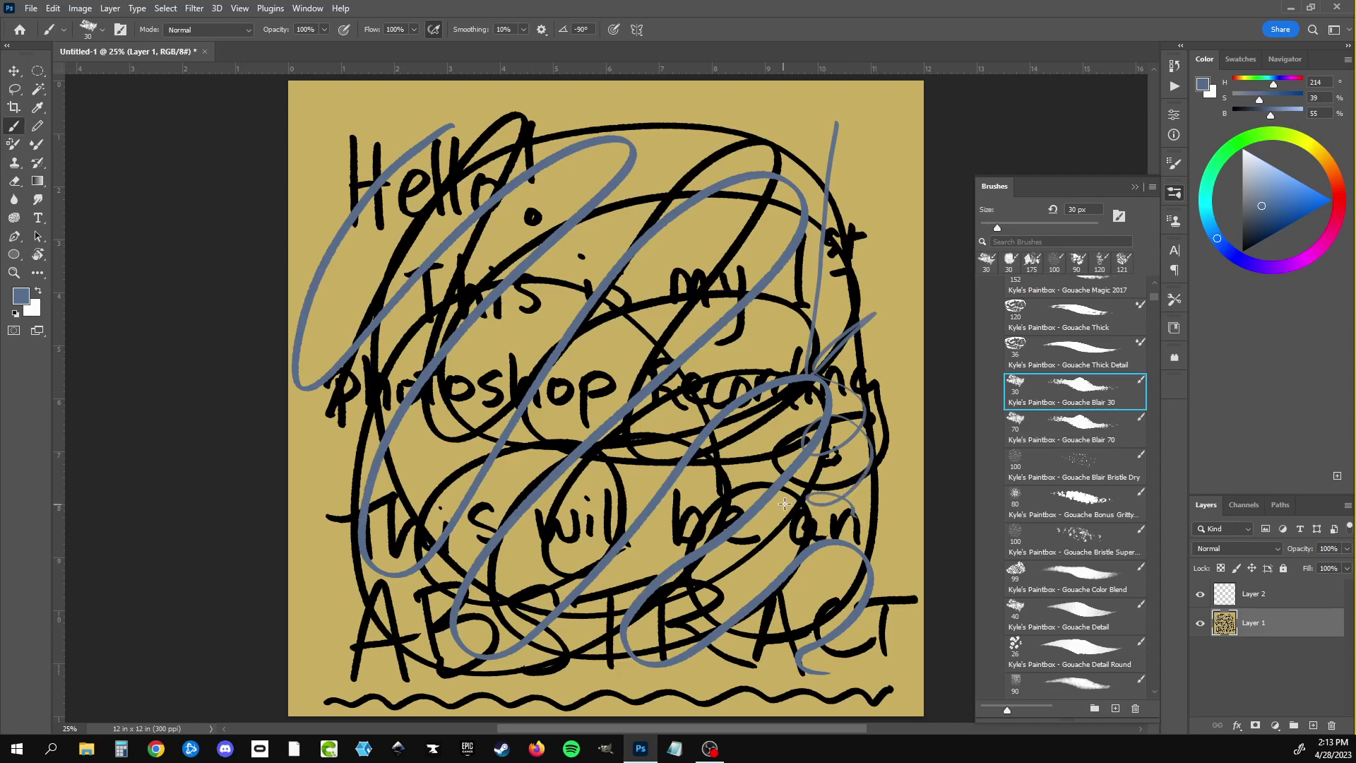
key("bracketright")
key("bracketright")
key("bracketright")
key("bracketright")
key("bracketright")
key("bracketright")
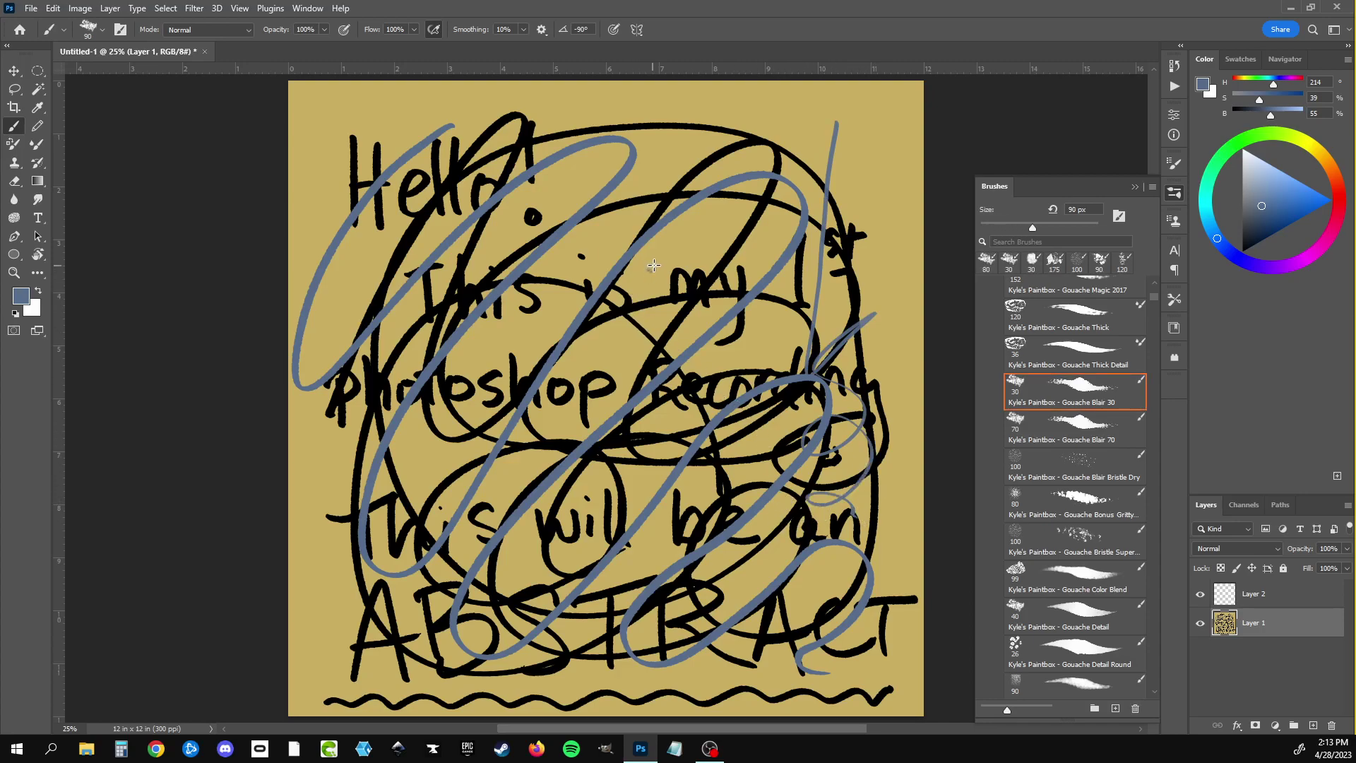
left_click_drag(662, 249, 698, 422)
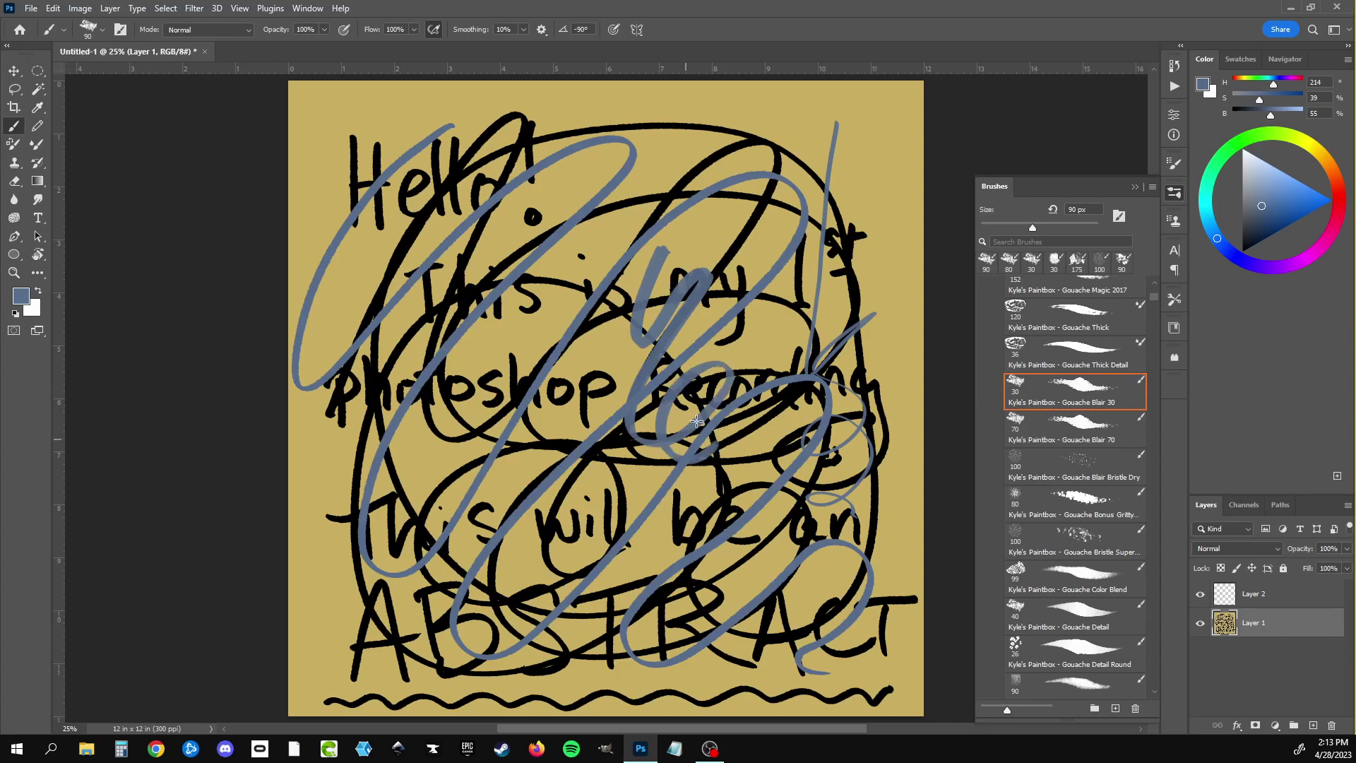
Step: At 175 px, bury Hello, This is and Photoshop under wide blue strokes
key("bracketright")
key("bracketright")
key("bracketright")
mouse_move(357, 135)
left_mouse_down()
mouse_move(375, 382)
mouse_move(424, 169)
mouse_move(396, 494)
left_mouse_up()
mouse_move(431, 396)
left_mouse_down()
mouse_move(628, 255)
mouse_move(466, 332)
left_mouse_up()
left_click_drag(516, 234, 410, 395)
mouse_move(546, 256)
left_mouse_down()
mouse_move(459, 494)
mouse_move(494, 608)
mouse_move(735, 622)
mouse_move(715, 250)
mouse_move(847, 254)
mouse_move(812, 565)
mouse_move(593, 452)
mouse_move(578, 422)
mouse_move(586, 615)
mouse_move(367, 636)
mouse_move(502, 630)
left_mouse_up()
Step: Add a thin blue stroke down the left with the Gouache Thick Detail brush
left_click(1089, 341)
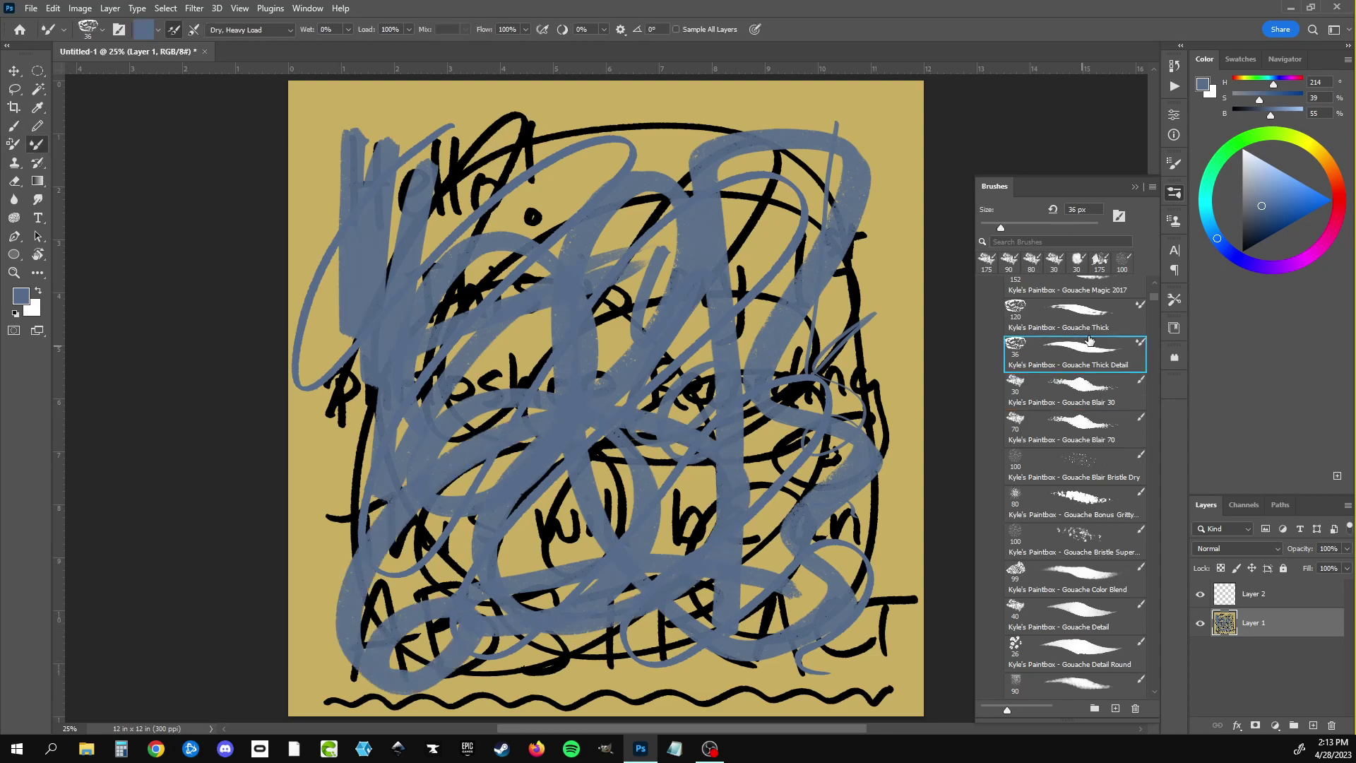
mouse_move(327, 447)
left_mouse_down()
mouse_move(311, 606)
mouse_move(375, 558)
mouse_move(494, 606)
left_mouse_up()
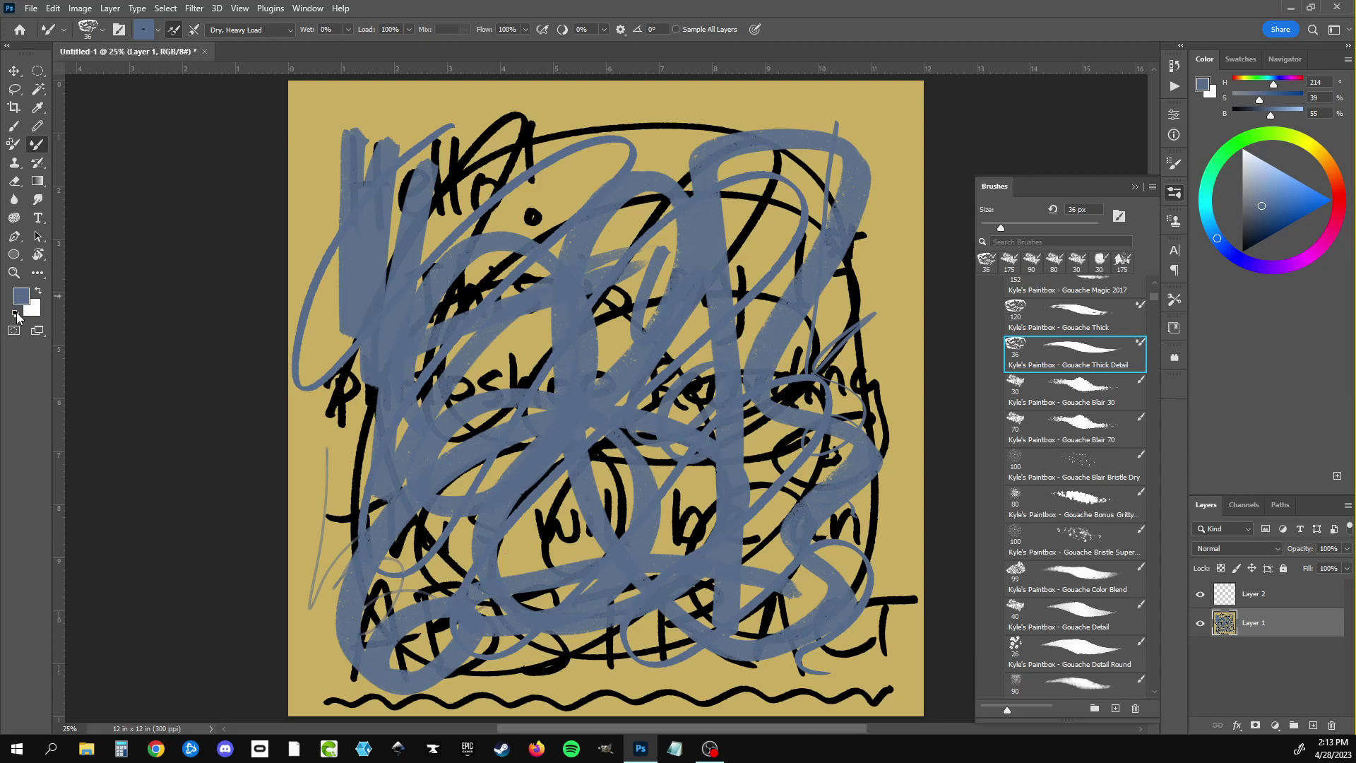
left_click(1174, 330)
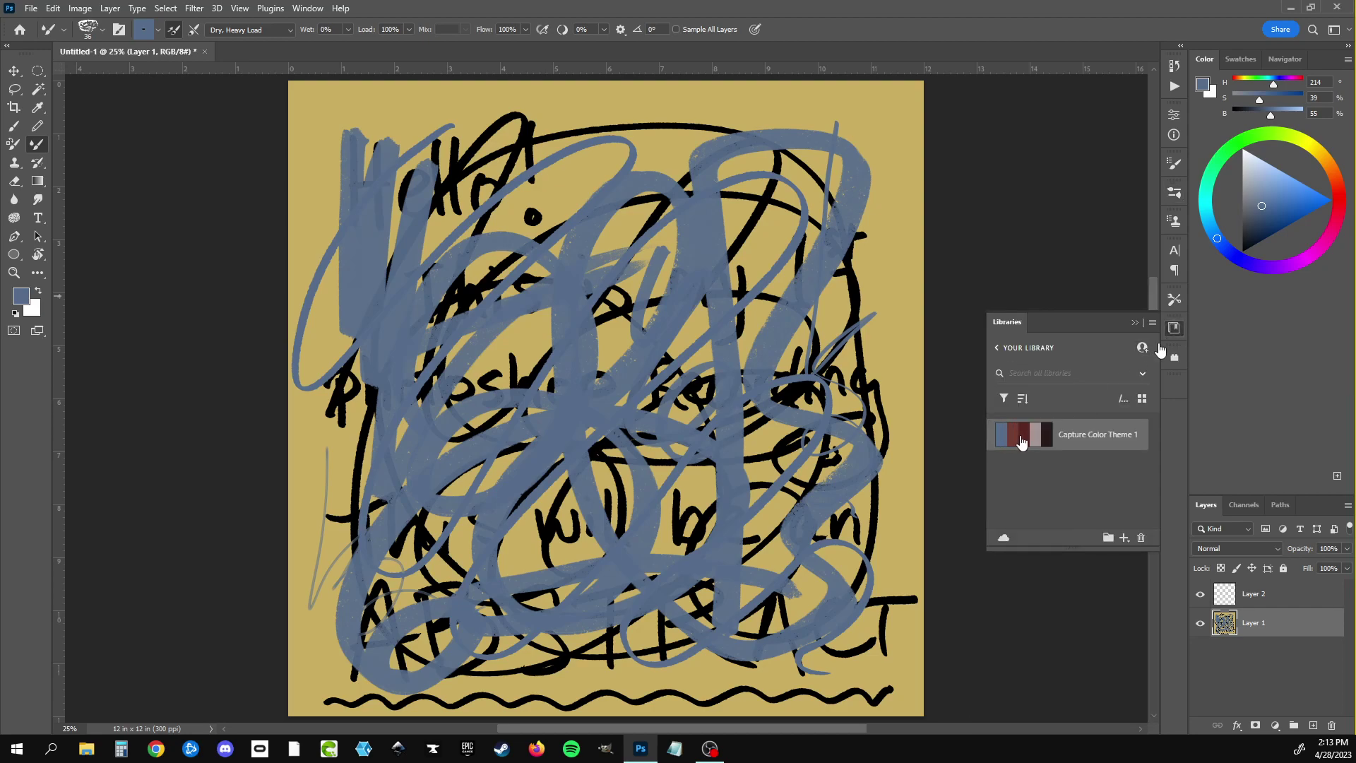
Step: In dark red, paint diagonal strokes and outline and cap the left blue columns
left_click(1014, 441)
left_click_drag(777, 116, 403, 432)
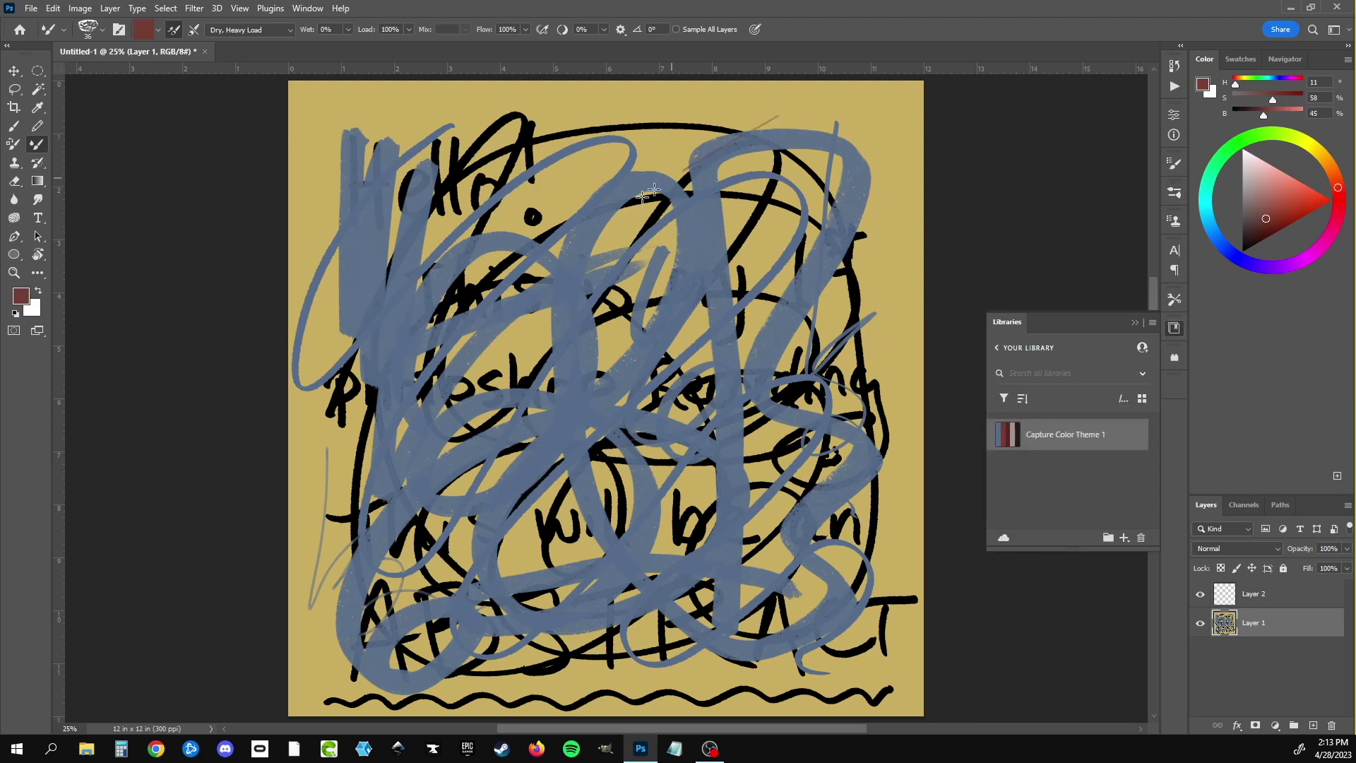
left_click_drag(611, 284, 516, 483)
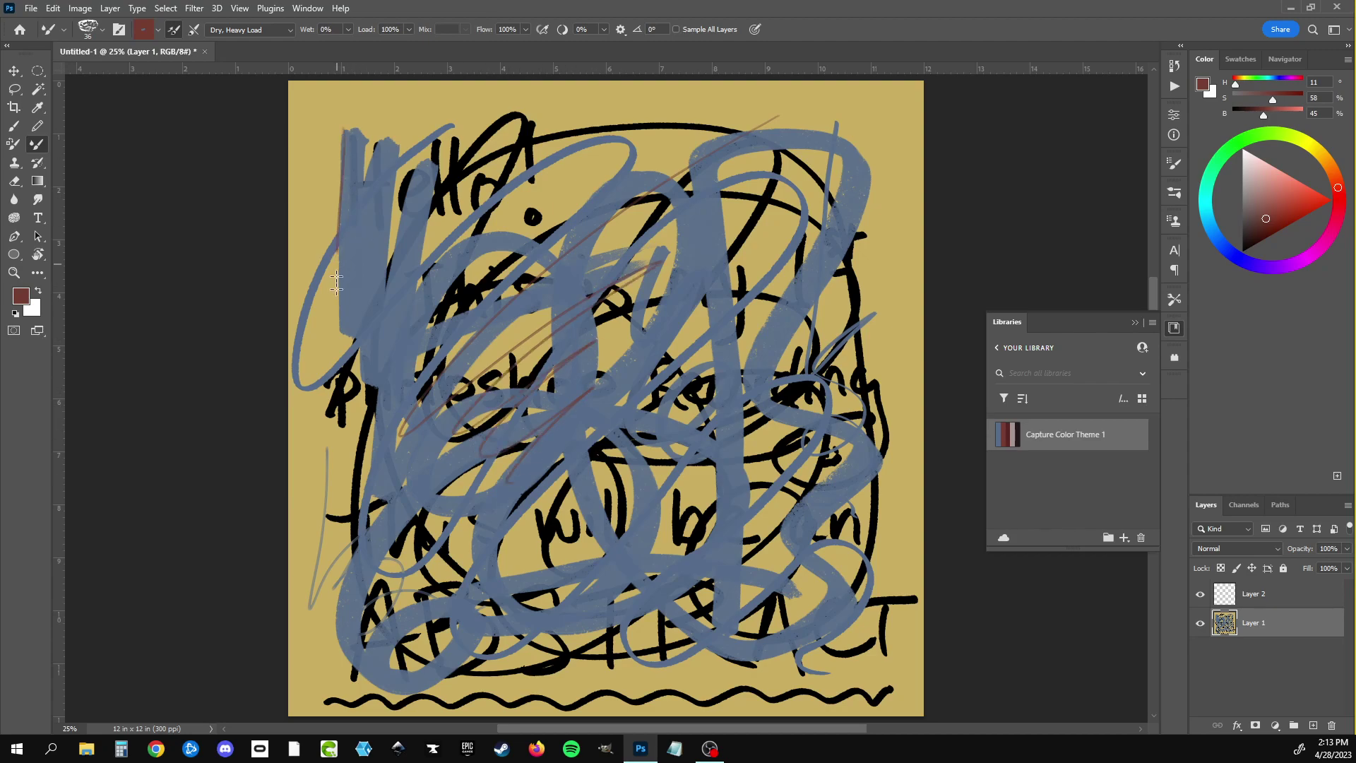
mouse_move(343, 128)
left_mouse_down()
mouse_move(338, 332)
mouse_move(402, 342)
left_mouse_up()
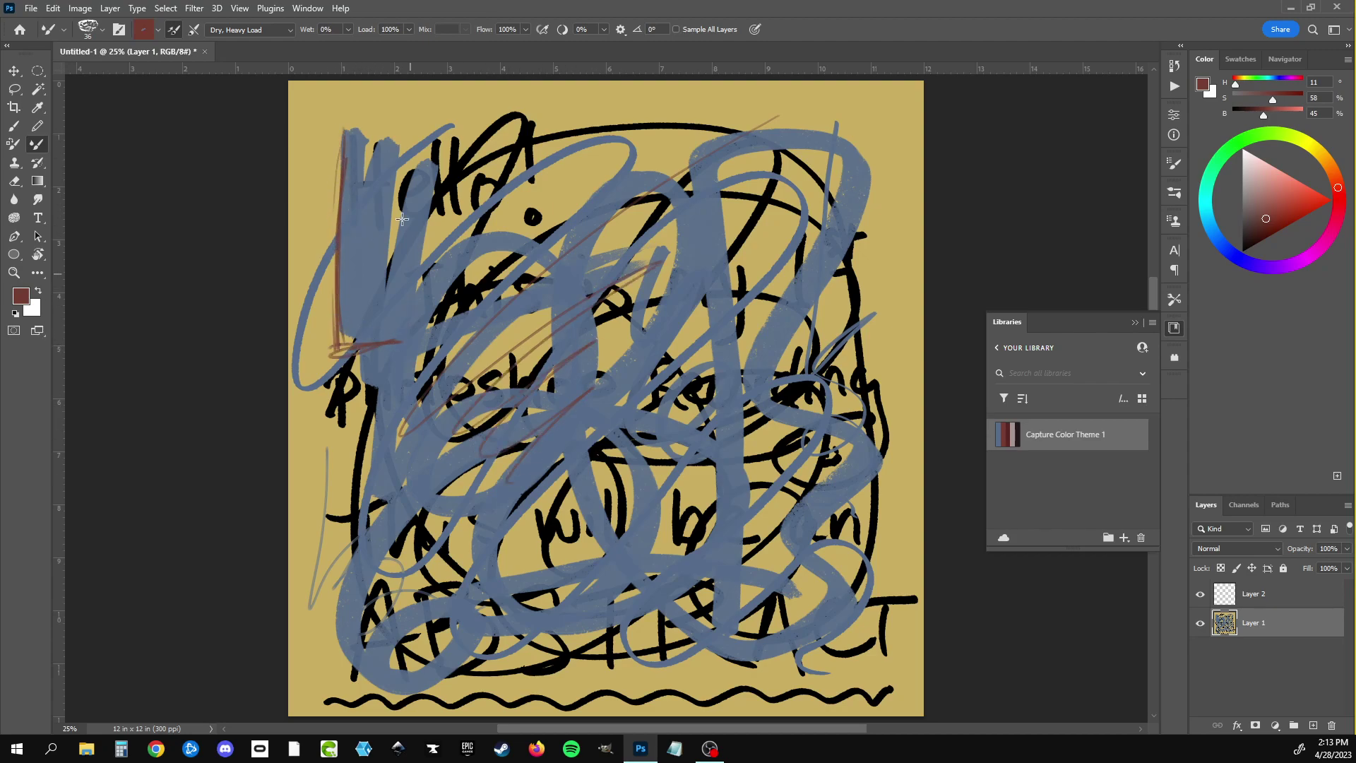
left_click_drag(389, 139, 387, 327)
left_click_drag(387, 245, 389, 332)
mouse_move(393, 190)
left_mouse_down()
mouse_move(382, 296)
mouse_move(400, 199)
mouse_move(413, 328)
left_mouse_up()
mouse_move(444, 169)
left_mouse_down()
mouse_move(410, 283)
mouse_move(417, 170)
mouse_move(387, 284)
left_mouse_up()
left_click_drag(443, 170, 417, 167)
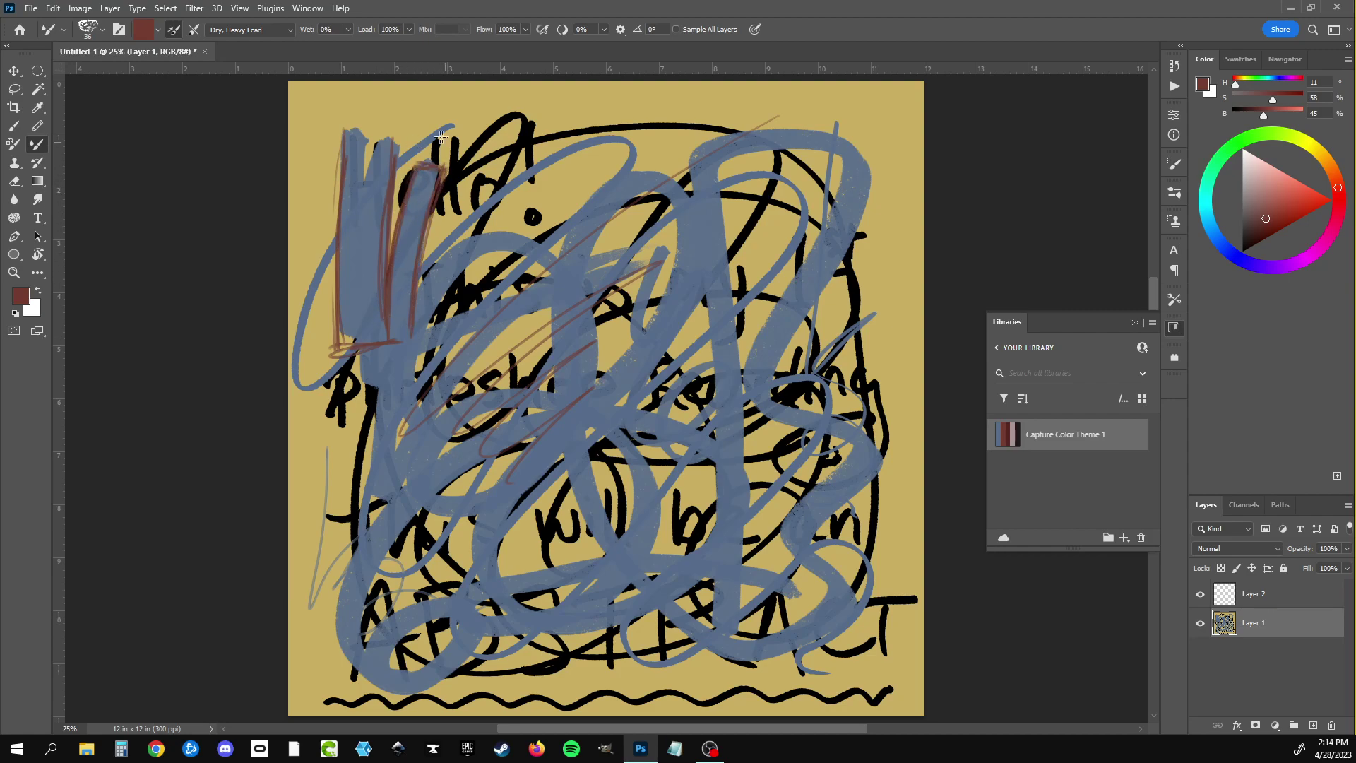
mouse_move(345, 134)
left_mouse_down()
mouse_move(397, 146)
mouse_move(361, 208)
mouse_move(364, 198)
mouse_move(356, 247)
left_mouse_up()
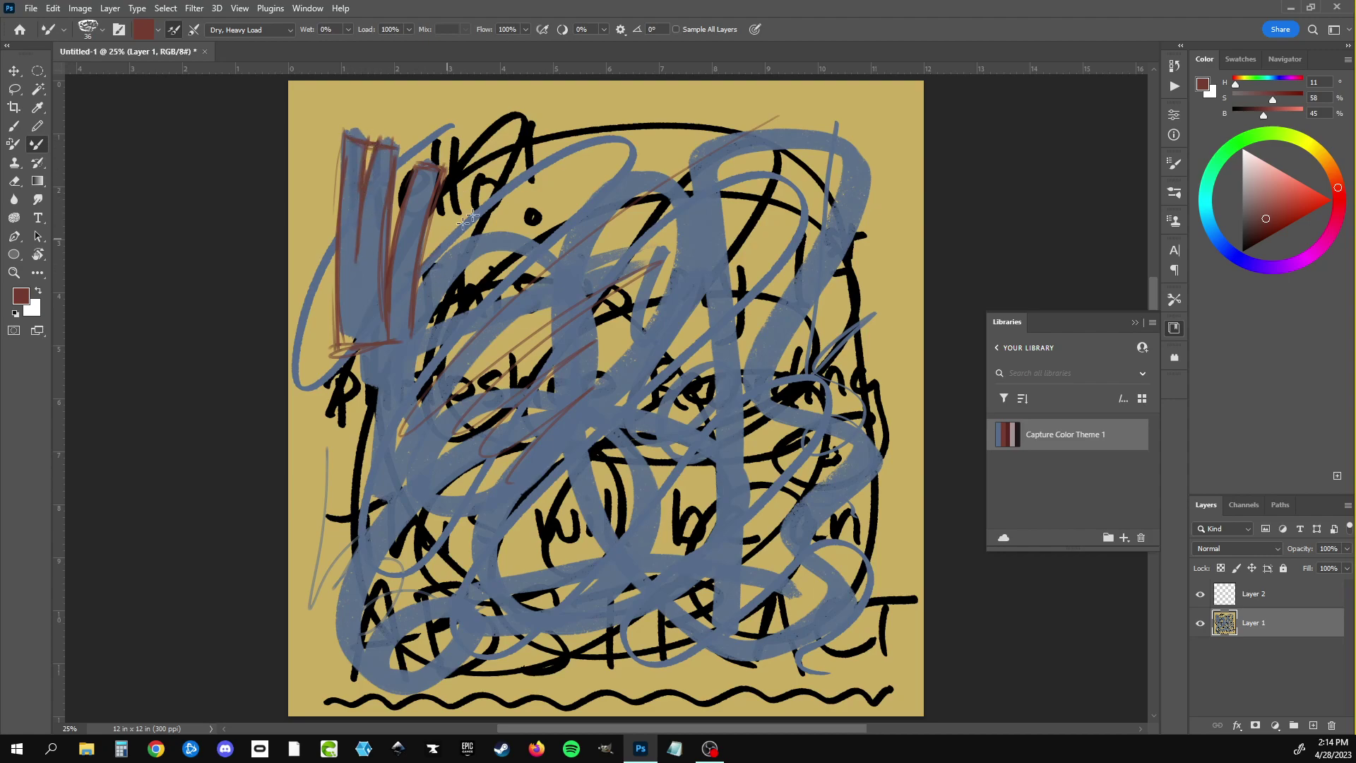
Step: Add dark-red diagonal strokes across the canvas and a small 'Hi' lower-left, then switch to white
left_click_drag(467, 217, 424, 263)
mouse_move(516, 185)
left_mouse_down()
mouse_move(418, 279)
mouse_move(474, 227)
left_mouse_up()
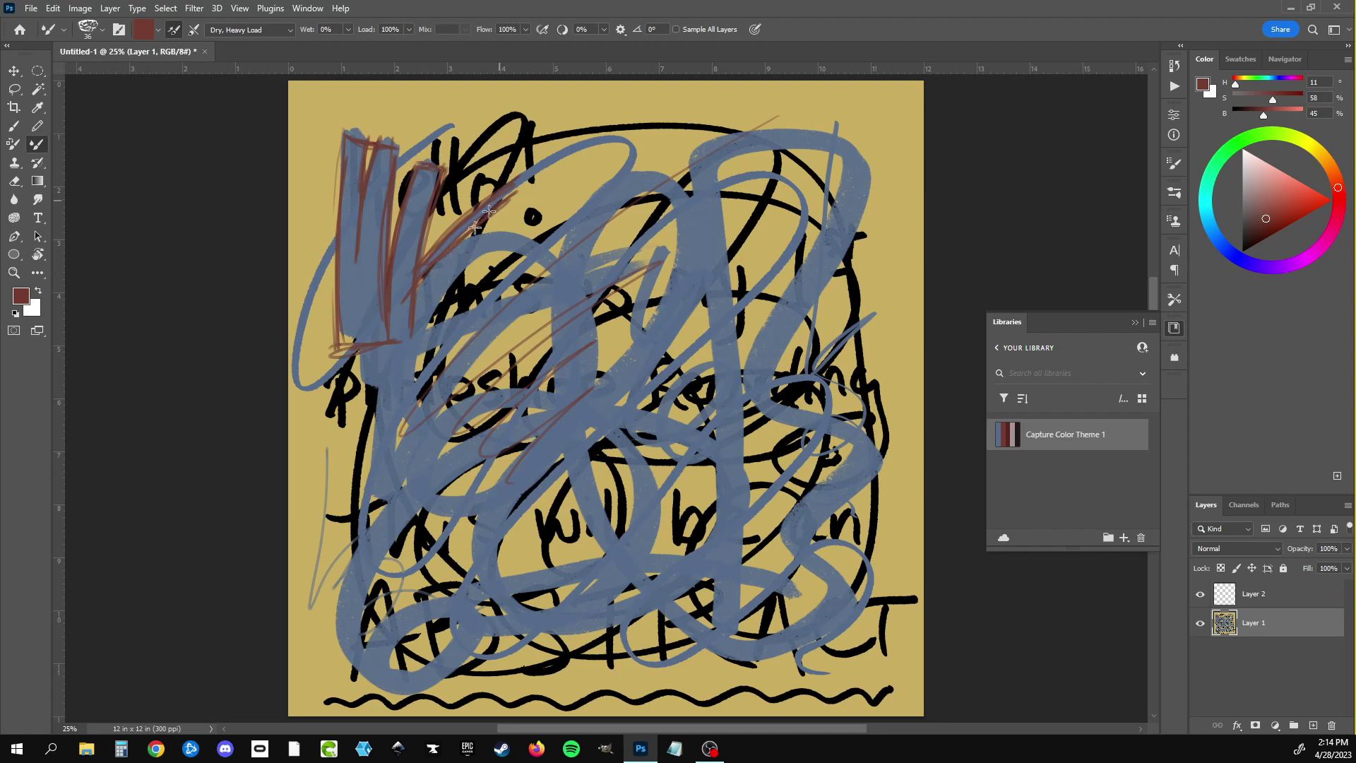
left_click_drag(349, 467, 573, 387)
left_click_drag(580, 487, 310, 573)
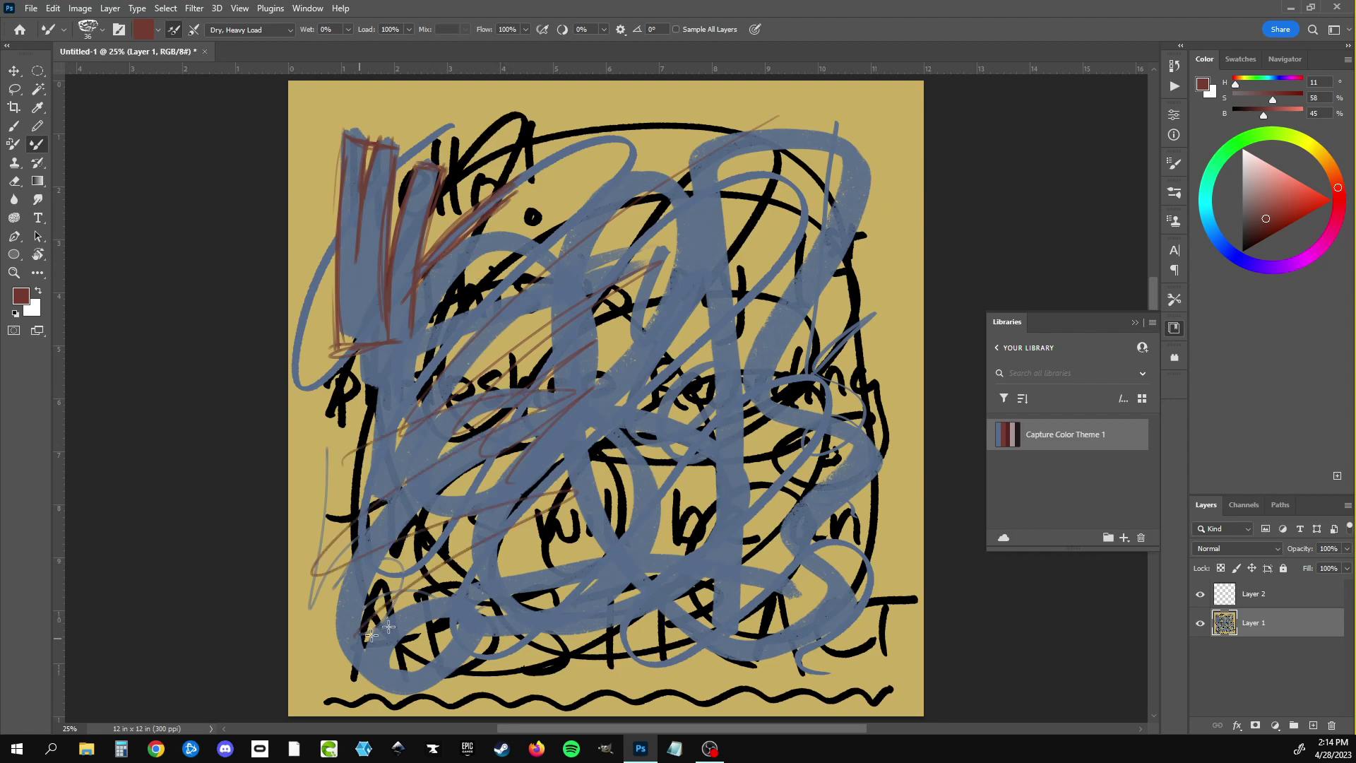
left_click_drag(356, 634, 707, 545)
mouse_move(297, 658)
left_mouse_down()
mouse_move(309, 690)
mouse_move(328, 678)
left_mouse_up()
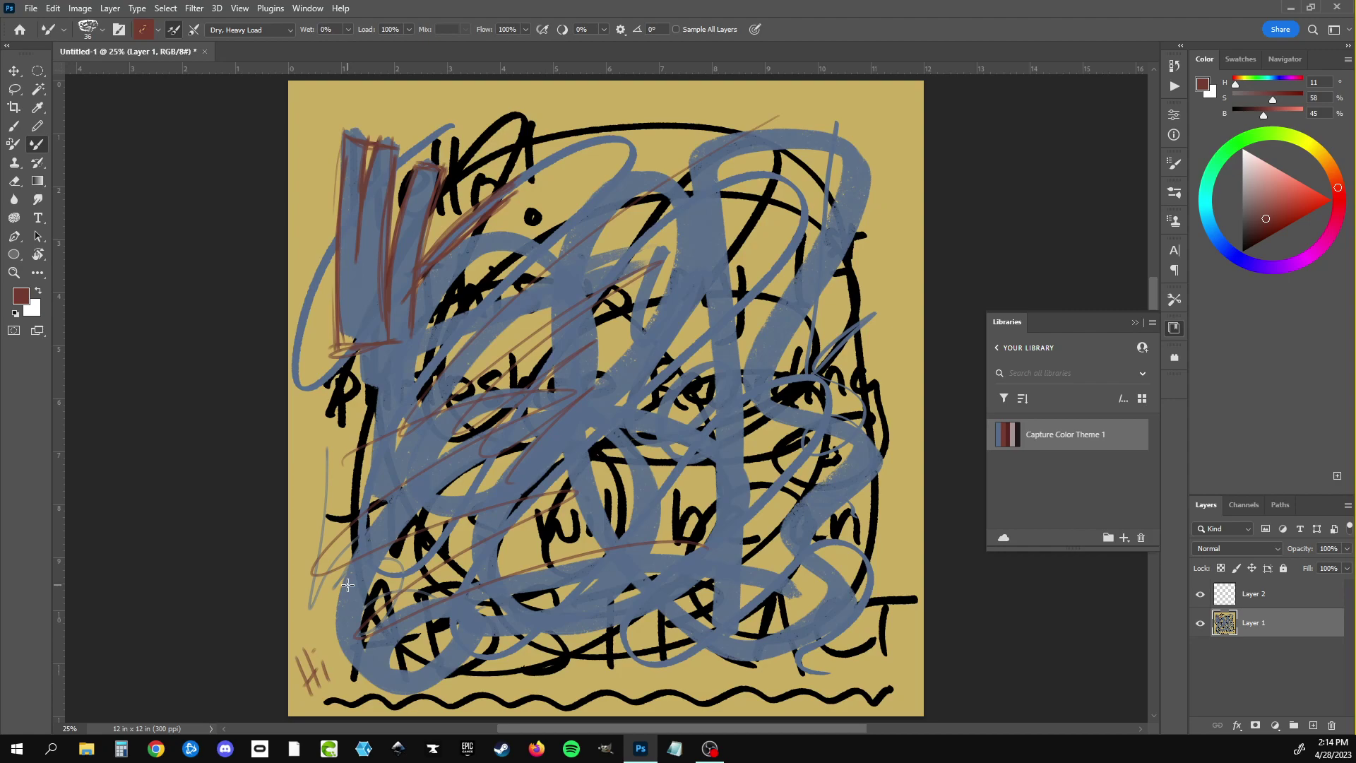
left_click(39, 297)
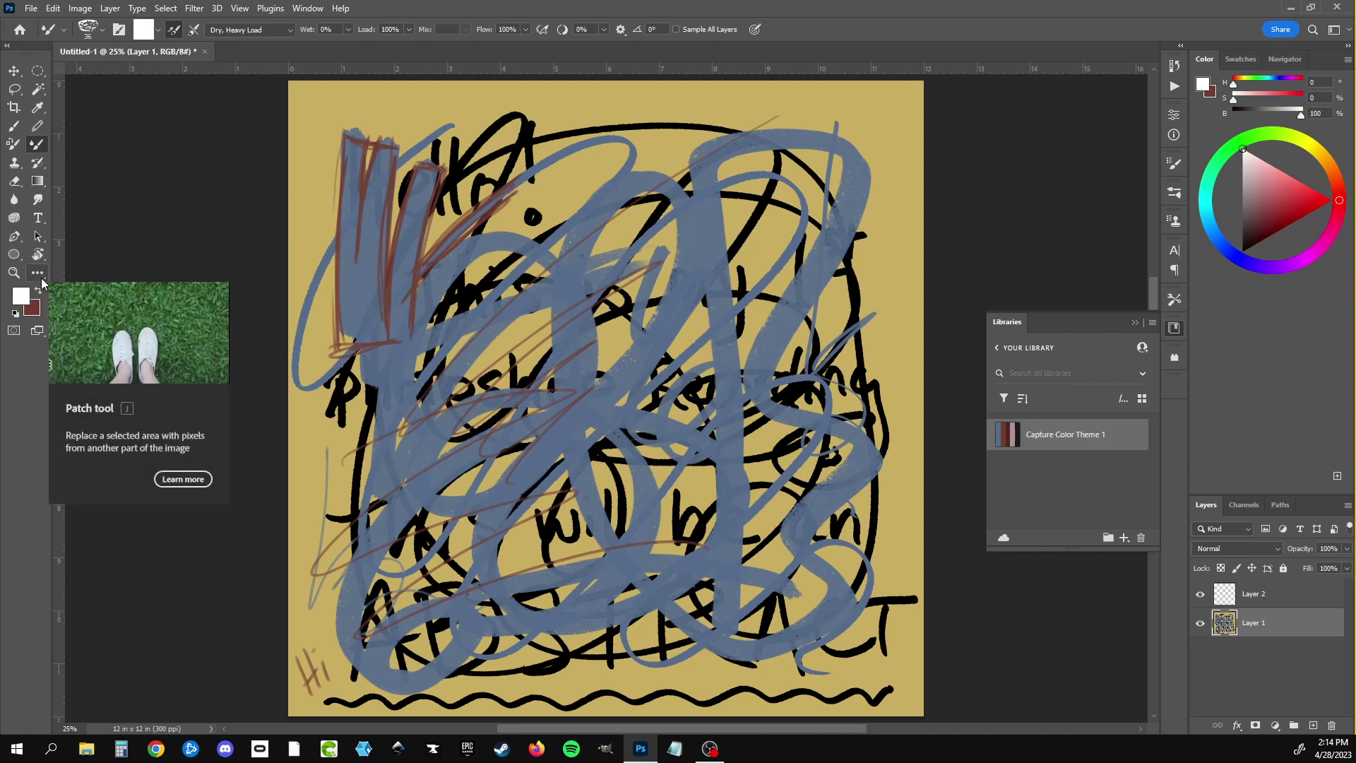
Step: Choose the Gouache Bonus Gritty brush at 80 px and paint 'Making' in white
left_click(1174, 195)
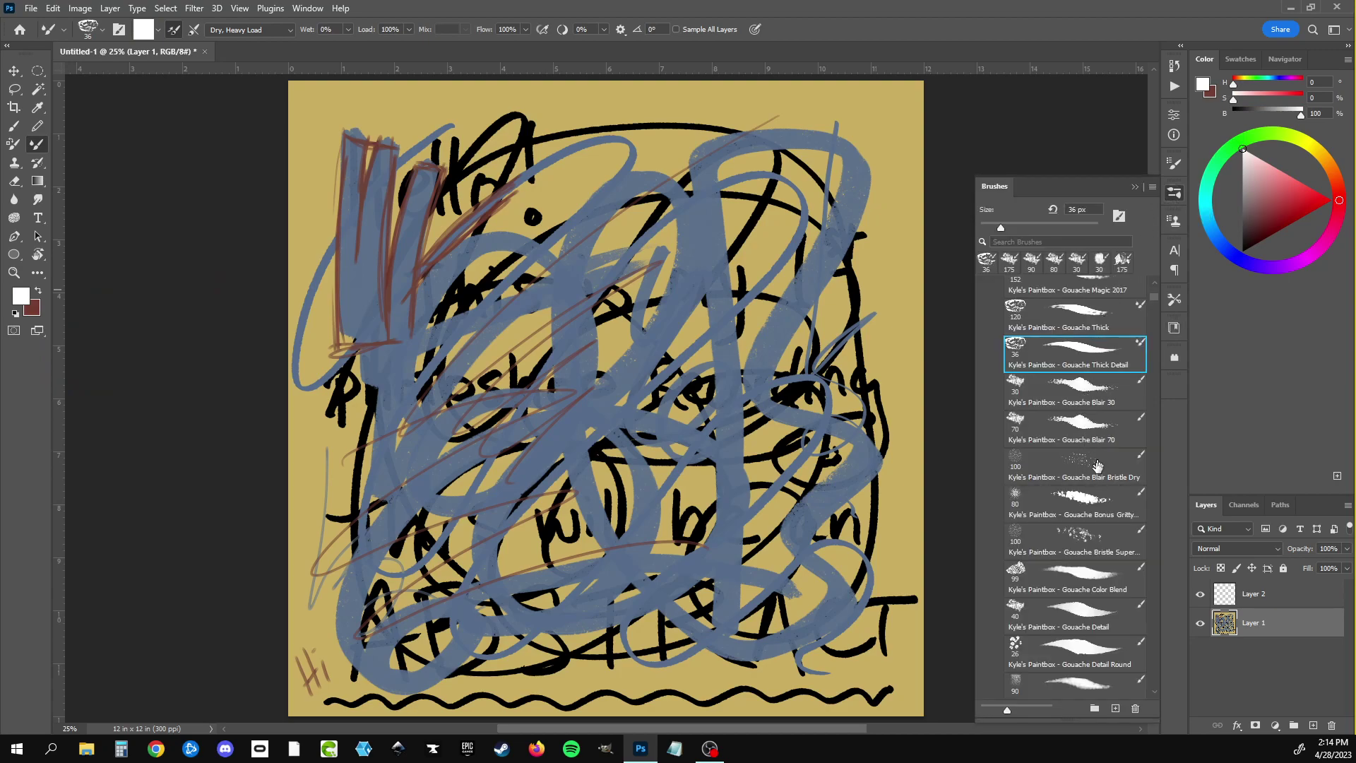
left_click(1083, 498)
mouse_move(350, 189)
left_mouse_down()
mouse_move(345, 356)
mouse_move(455, 381)
left_mouse_up()
mouse_move(510, 247)
left_mouse_down()
mouse_move(519, 314)
mouse_move(540, 326)
left_mouse_up()
left_click_drag(562, 190, 565, 314)
mouse_move(608, 234)
left_mouse_down()
mouse_move(565, 281)
mouse_move(639, 317)
left_mouse_up()
left_click_drag(650, 248, 654, 319)
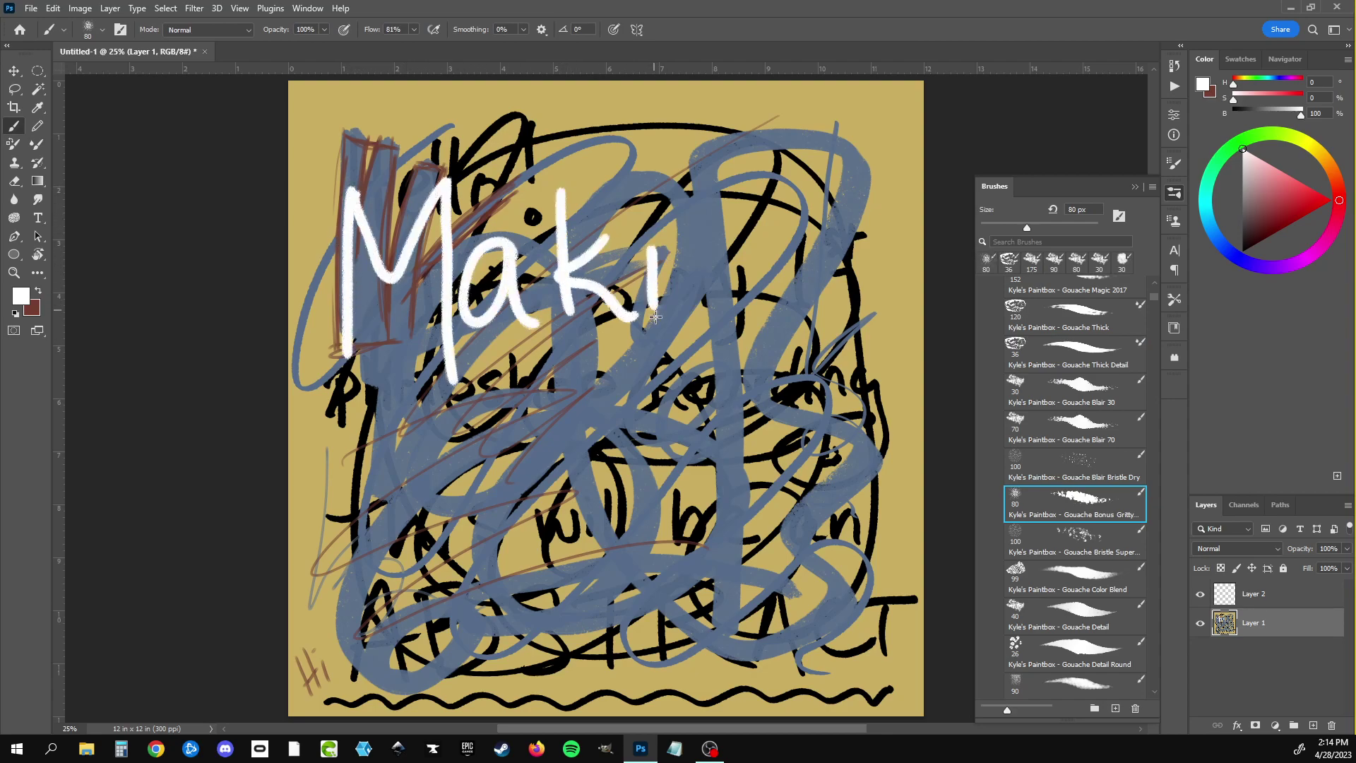
left_click(646, 221)
left_click_drag(687, 244, 743, 300)
left_click_drag(794, 244, 748, 373)
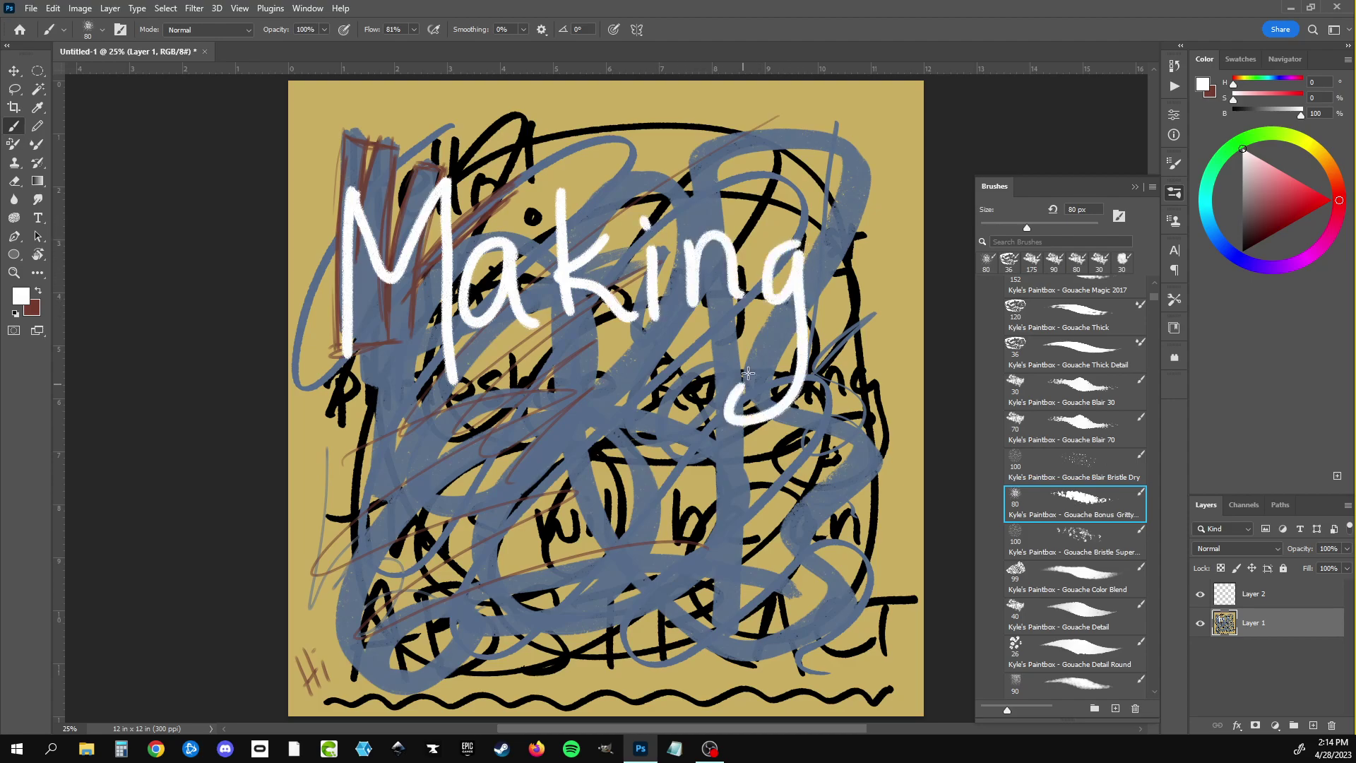
Step: Paint 'Marks' in white below 'Making', then swap the paint colour back to dark red
mouse_move(372, 605)
left_mouse_down()
mouse_move(390, 432)
mouse_move(452, 445)
mouse_move(498, 604)
left_mouse_up()
mouse_move(562, 494)
left_mouse_down()
mouse_move(576, 565)
mouse_move(636, 470)
left_mouse_up()
left_click_drag(648, 437, 643, 565)
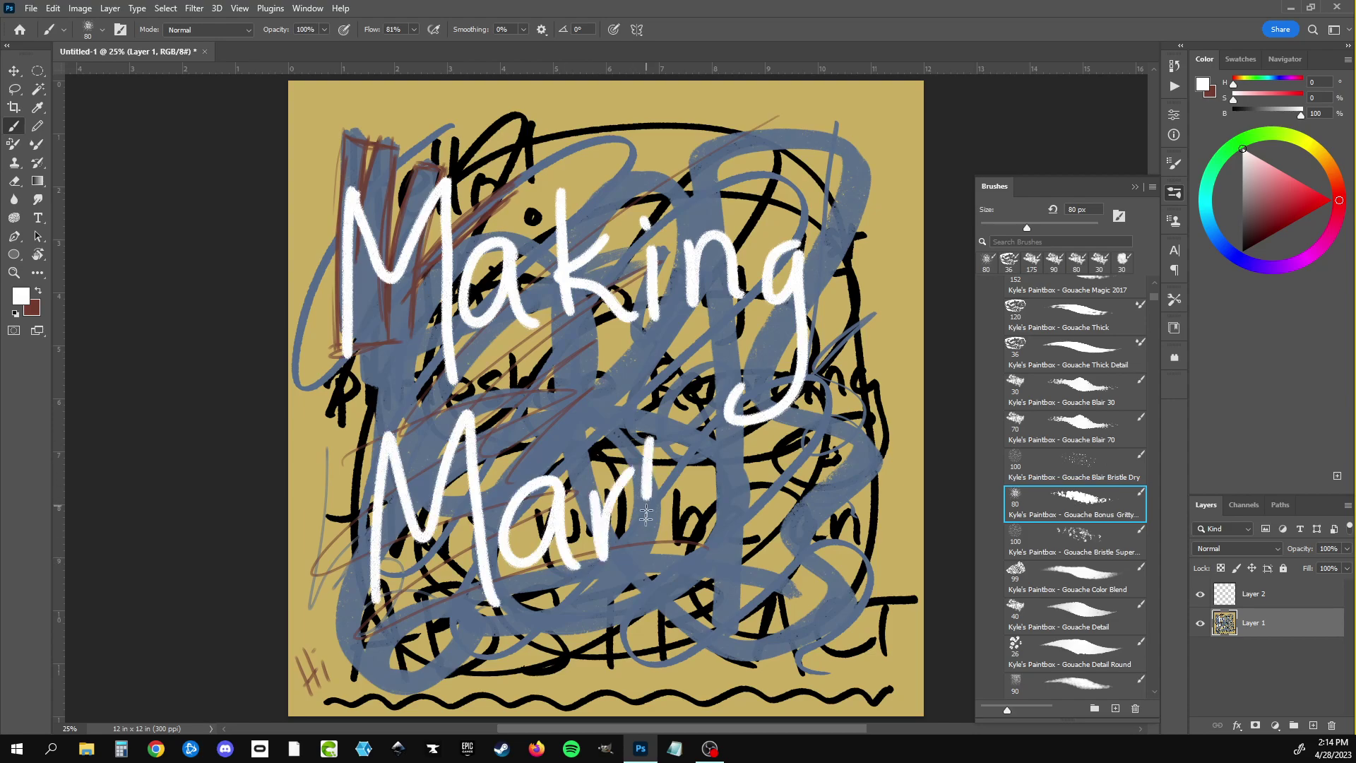
mouse_move(682, 498)
left_mouse_down()
mouse_move(640, 530)
mouse_move(720, 562)
left_mouse_up()
left_click_drag(777, 491, 745, 519)
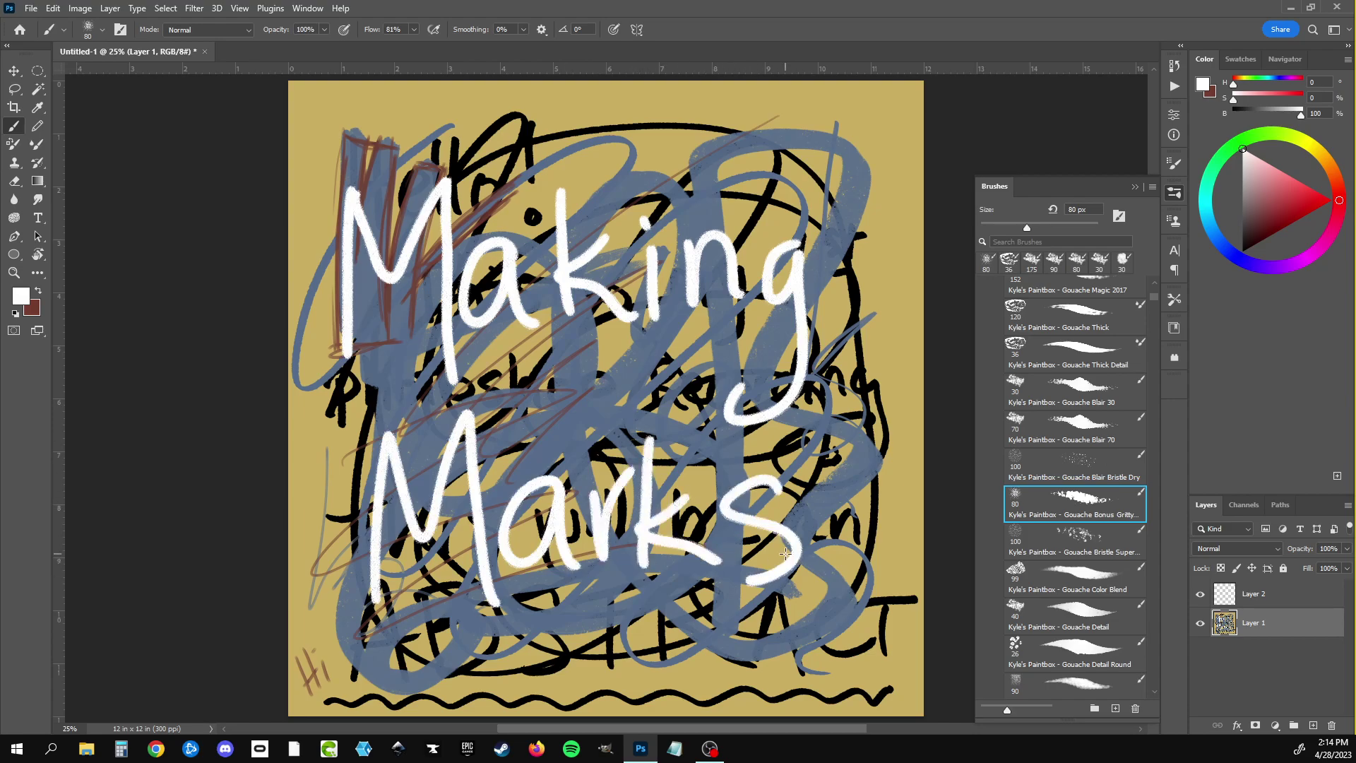
left_click(38, 292)
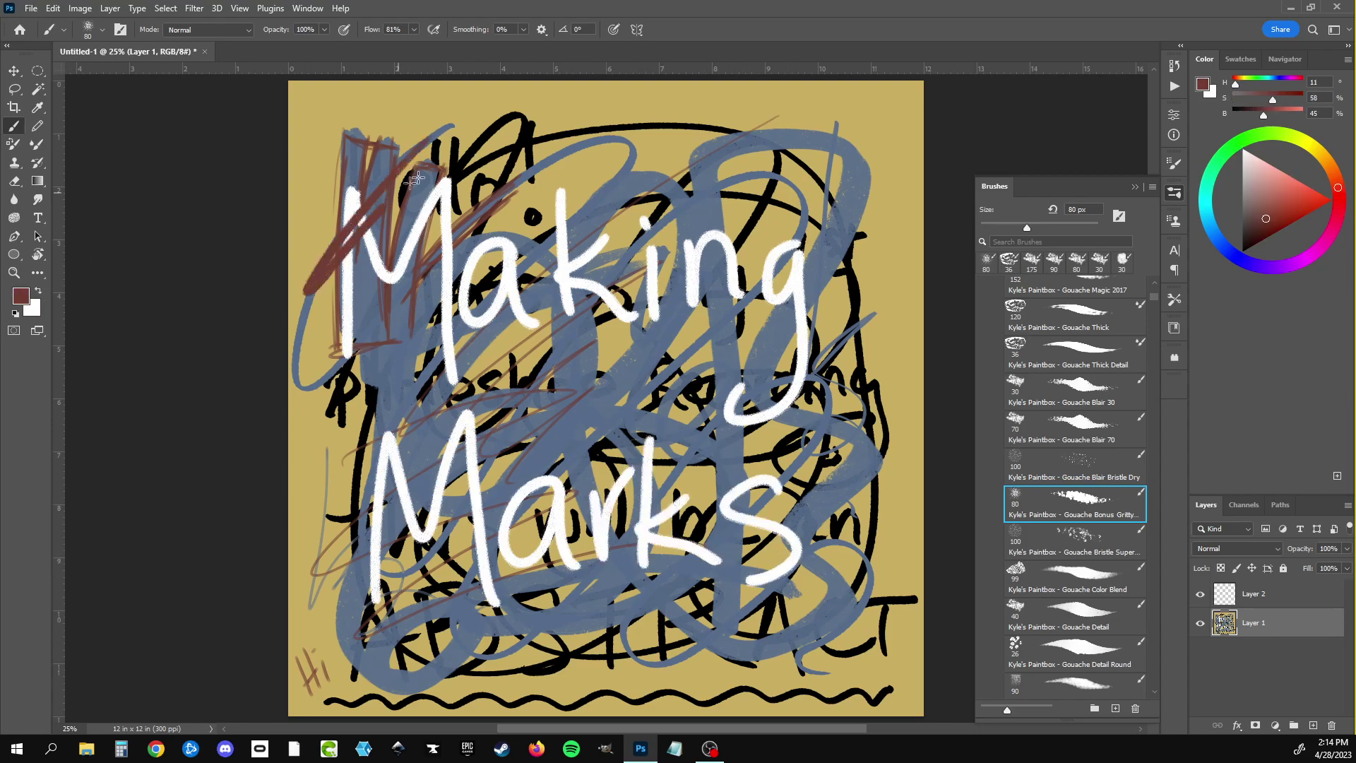
Step: Scribble thick brown-red loops over 'Making Marks' and reopen the colour theme swatches
mouse_move(396, 141)
left_mouse_down()
mouse_move(495, 205)
mouse_move(682, 224)
mouse_move(671, 327)
mouse_move(831, 366)
mouse_move(759, 541)
mouse_move(495, 539)
mouse_move(466, 452)
mouse_move(593, 565)
mouse_move(876, 699)
mouse_move(909, 424)
mouse_move(897, 233)
mouse_move(805, 71)
mouse_move(230, 123)
mouse_move(291, 357)
mouse_move(297, 512)
mouse_move(395, 742)
mouse_move(714, 519)
mouse_move(868, 536)
mouse_move(332, 558)
mouse_move(636, 459)
mouse_move(578, 514)
left_mouse_up()
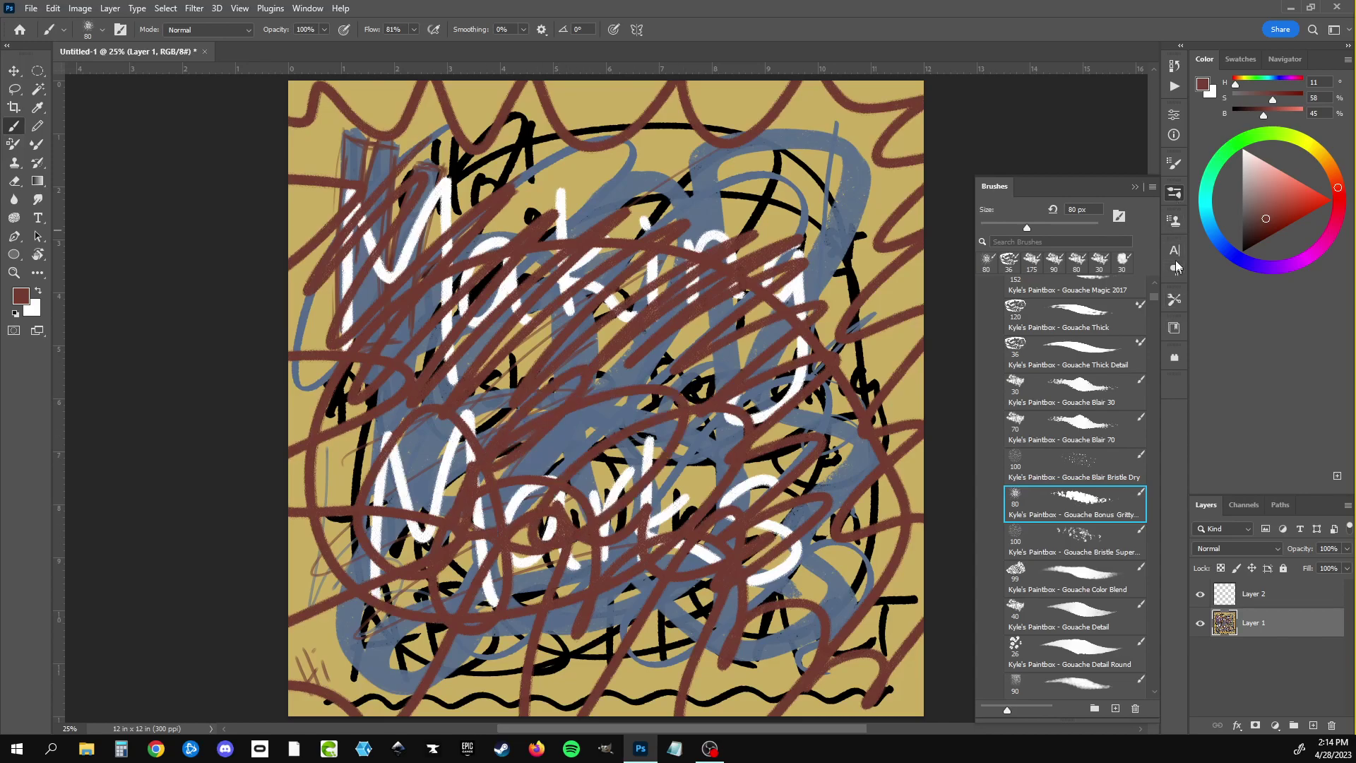
left_click(1174, 329)
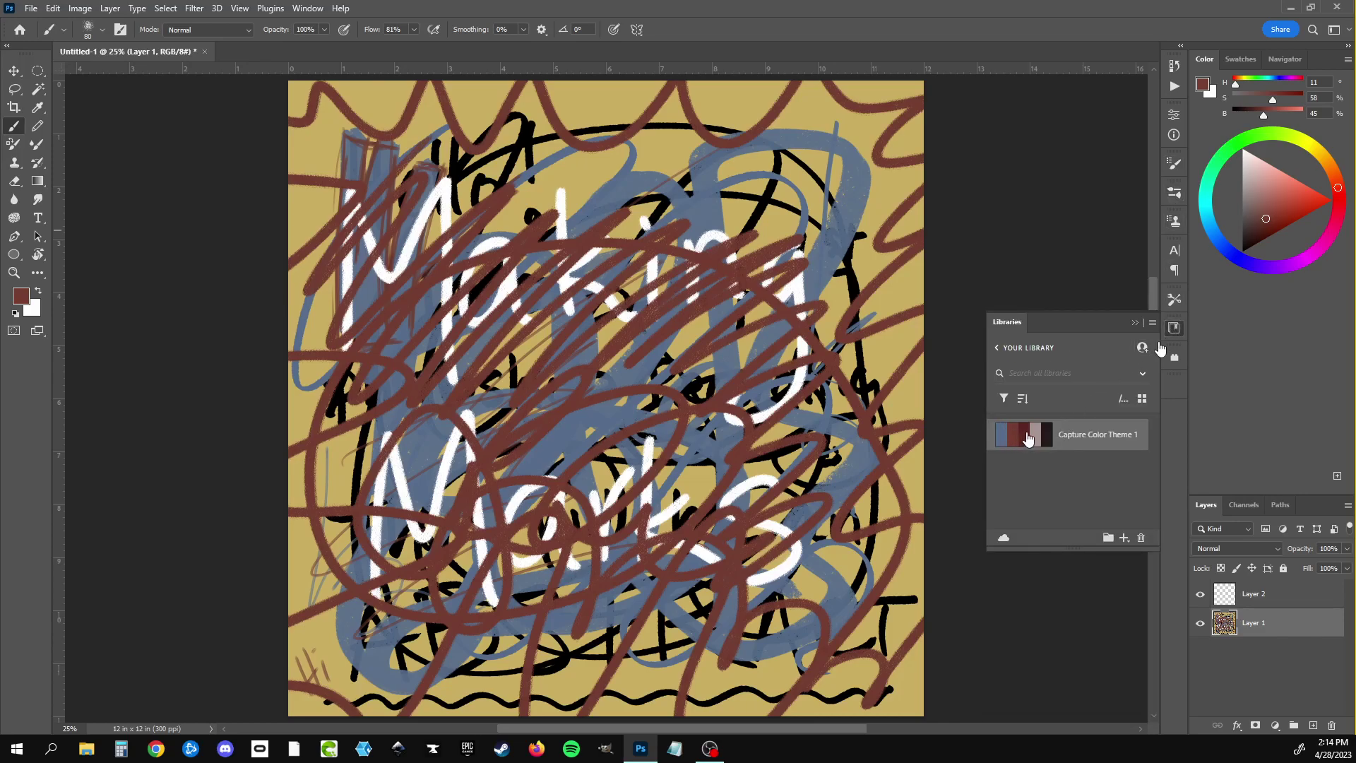
Step: In pale pink, paint a wide vertical band, a right-hand branch and several rings
left_click(1036, 434)
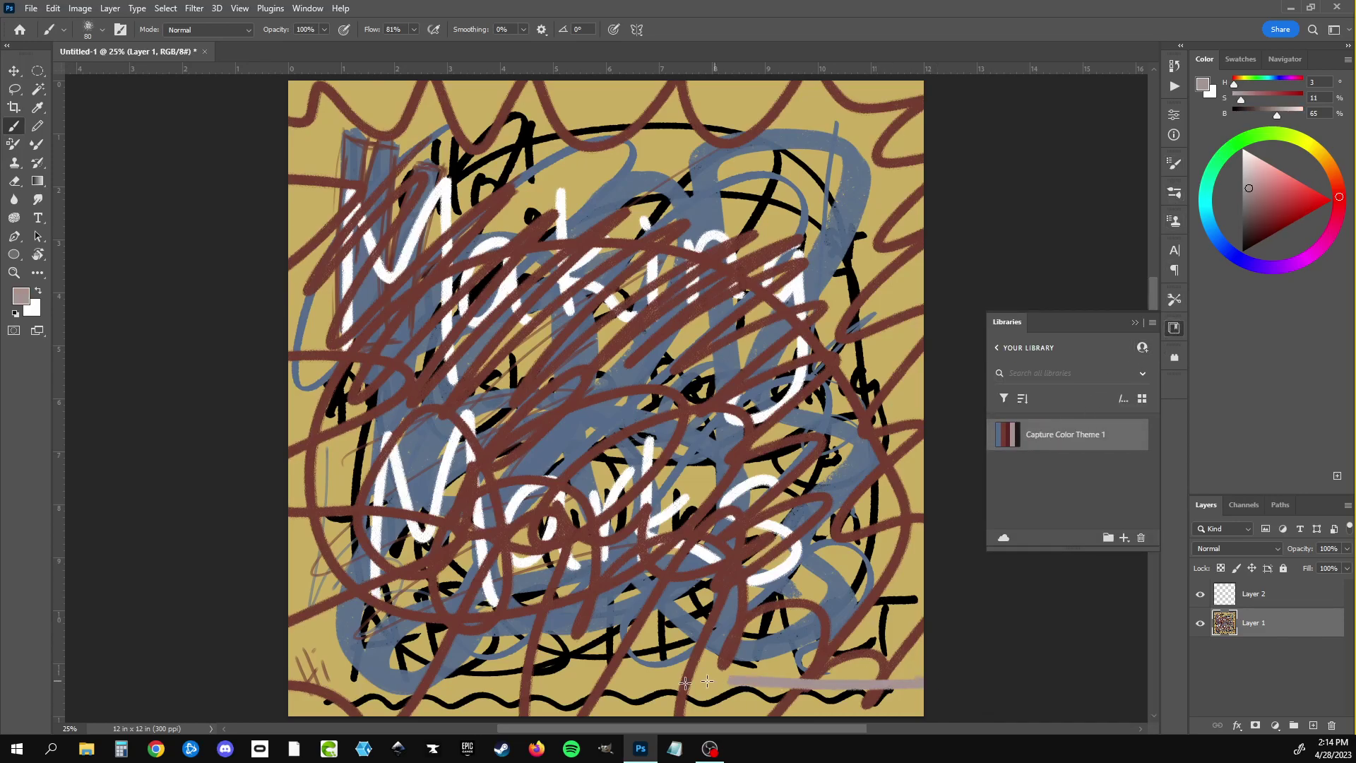
left_click_drag(911, 682, 856, 690)
mouse_move(645, 683)
left_mouse_down()
mouse_move(669, 526)
mouse_move(836, 280)
left_mouse_up()
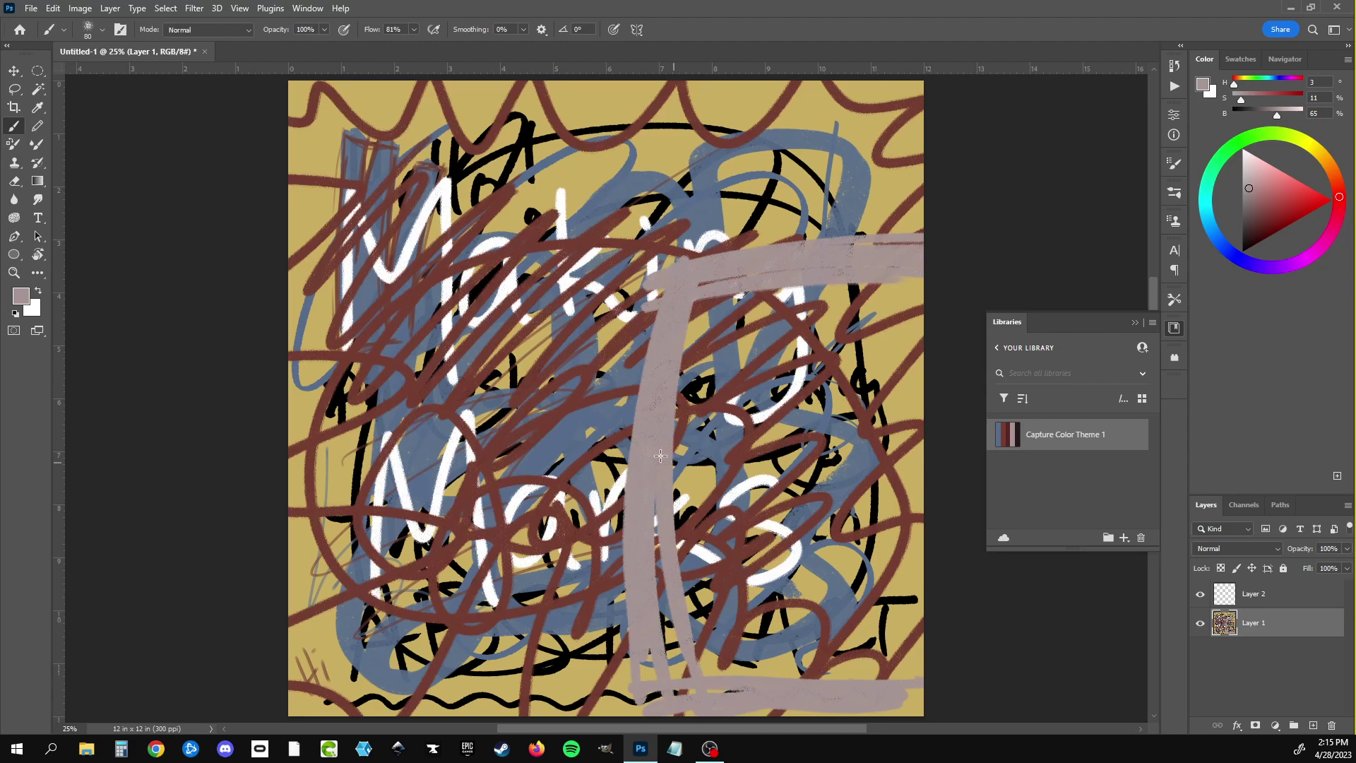
left_click_drag(678, 371, 696, 558)
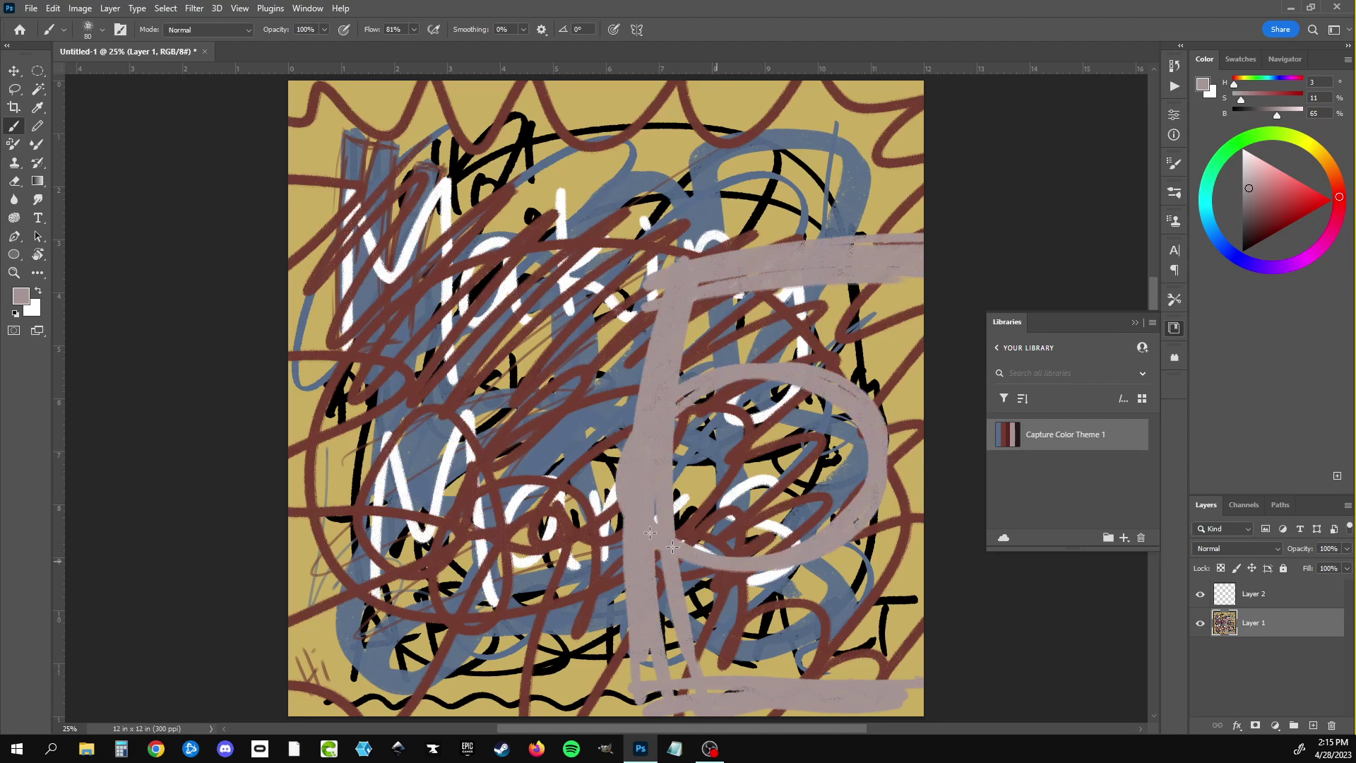
mouse_move(639, 336)
left_mouse_down()
mouse_move(466, 395)
mouse_move(597, 280)
mouse_move(448, 251)
mouse_move(602, 454)
mouse_move(682, 610)
left_mouse_up()
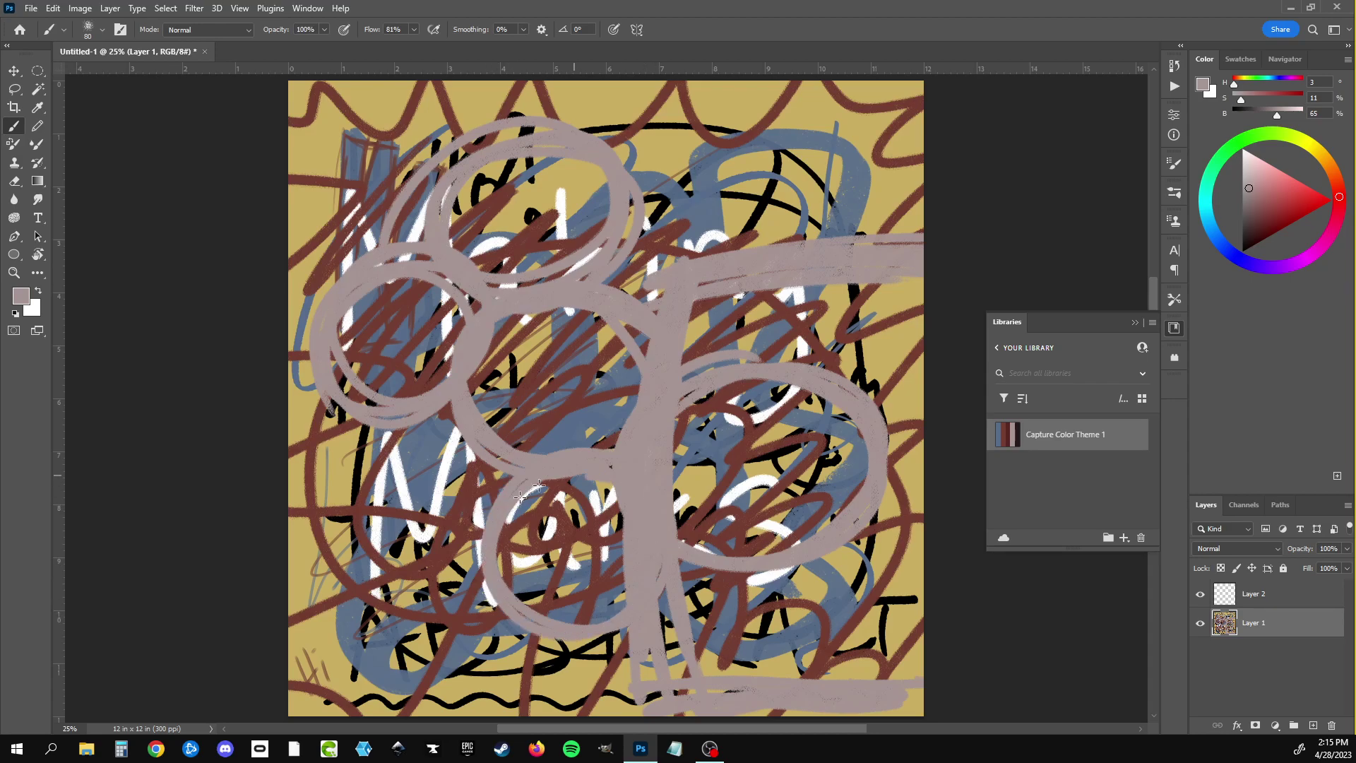
Step: Outline the pink rings with thick near-black maroon circles
left_click(1047, 437)
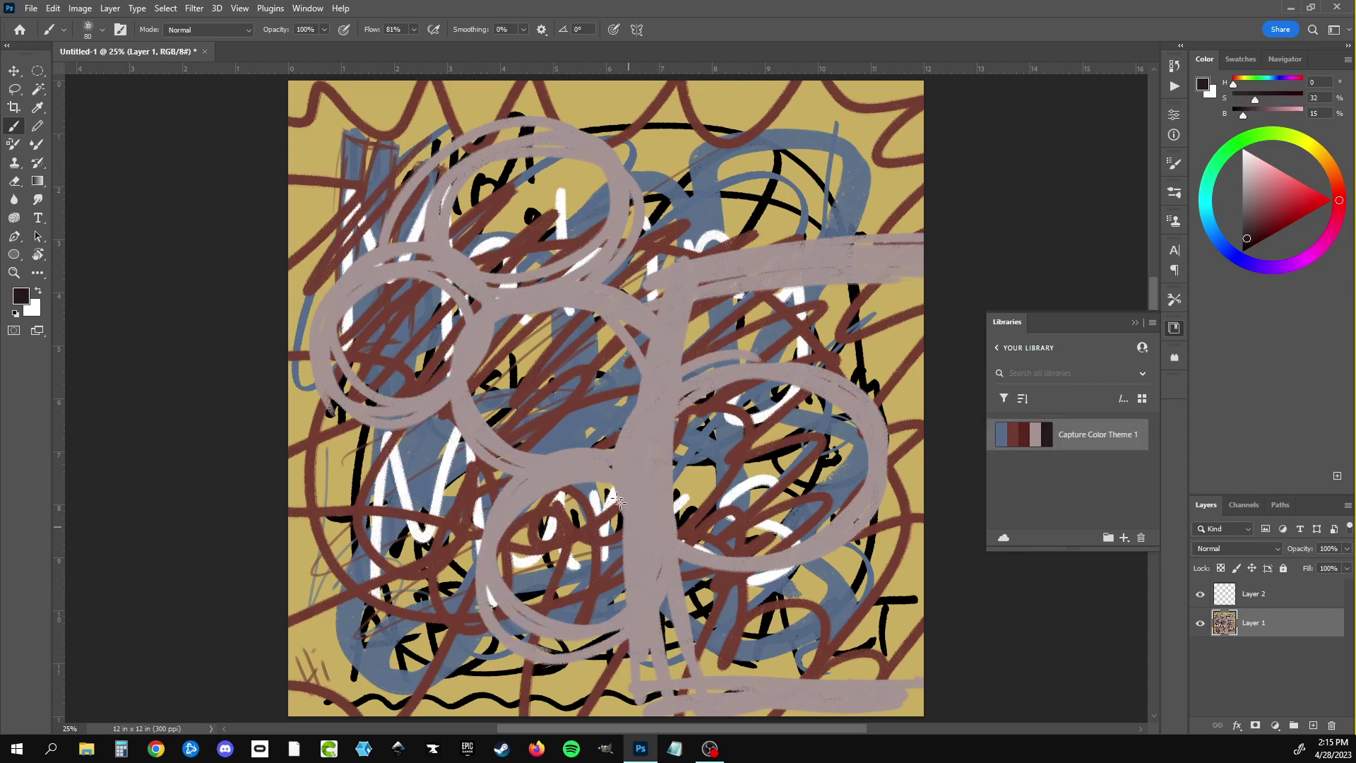
mouse_move(618, 500)
left_mouse_down()
mouse_move(523, 614)
mouse_move(635, 508)
mouse_move(601, 480)
left_mouse_up()
mouse_move(812, 424)
left_mouse_down()
mouse_move(689, 530)
mouse_move(706, 459)
left_mouse_up()
mouse_move(607, 335)
left_mouse_down()
mouse_move(476, 380)
mouse_move(494, 321)
left_mouse_up()
mouse_move(427, 291)
left_mouse_down()
mouse_move(389, 389)
mouse_move(449, 339)
mouse_move(432, 283)
mouse_move(459, 205)
mouse_move(460, 247)
mouse_move(609, 257)
left_mouse_up()
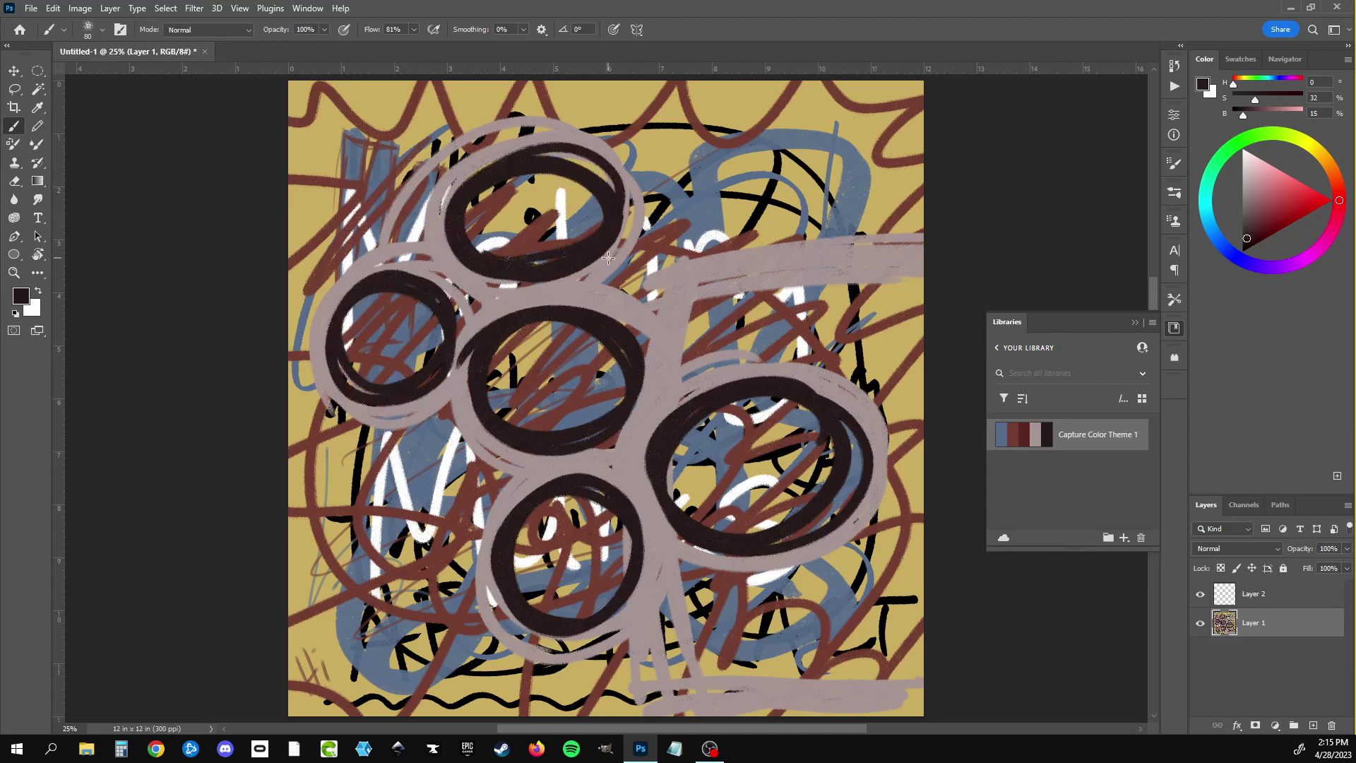
Step: Paint a solid dark maroon rectangle in the upper-right corner
mouse_move(704, 252)
left_mouse_down()
mouse_move(700, 109)
mouse_move(895, 106)
mouse_move(889, 243)
mouse_move(701, 253)
left_mouse_up()
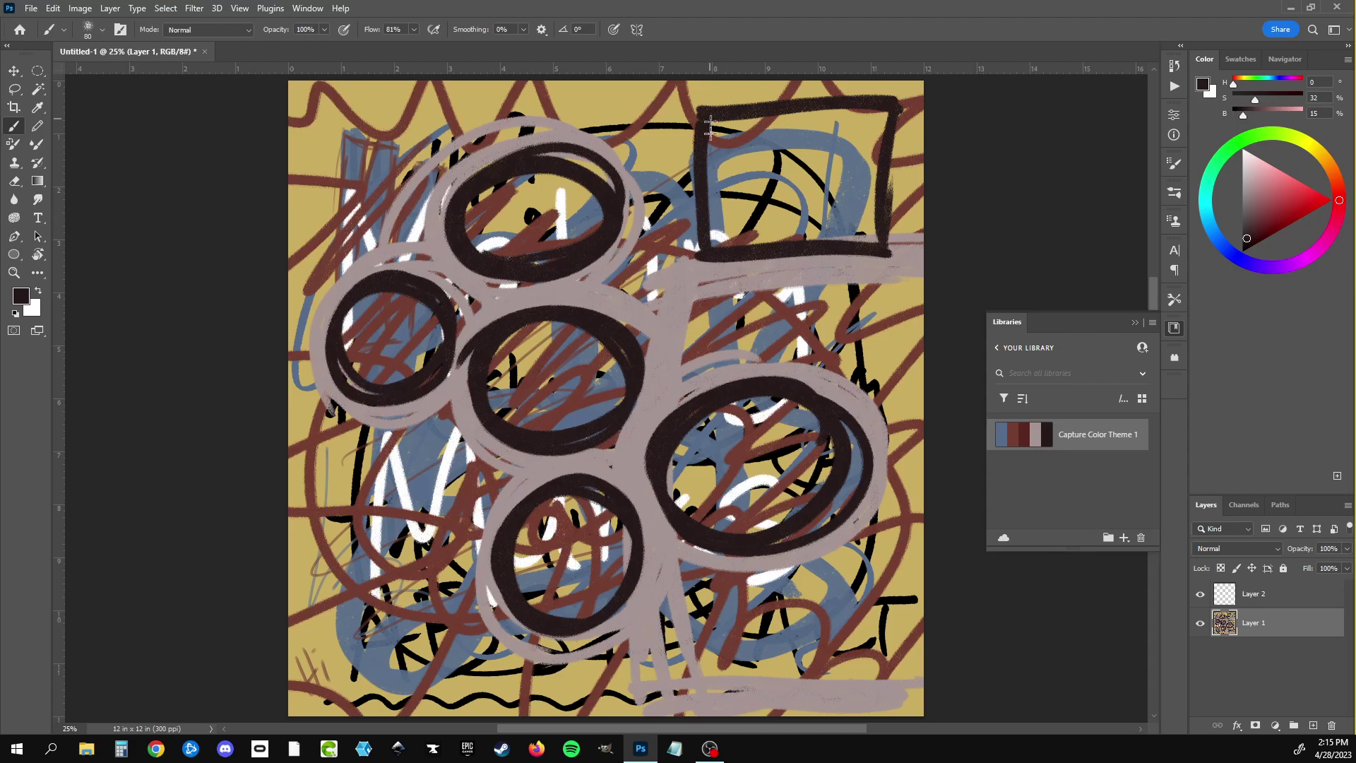
mouse_move(710, 127)
left_mouse_down()
mouse_move(735, 240)
mouse_move(765, 120)
mouse_move(798, 226)
mouse_move(874, 229)
left_mouse_up()
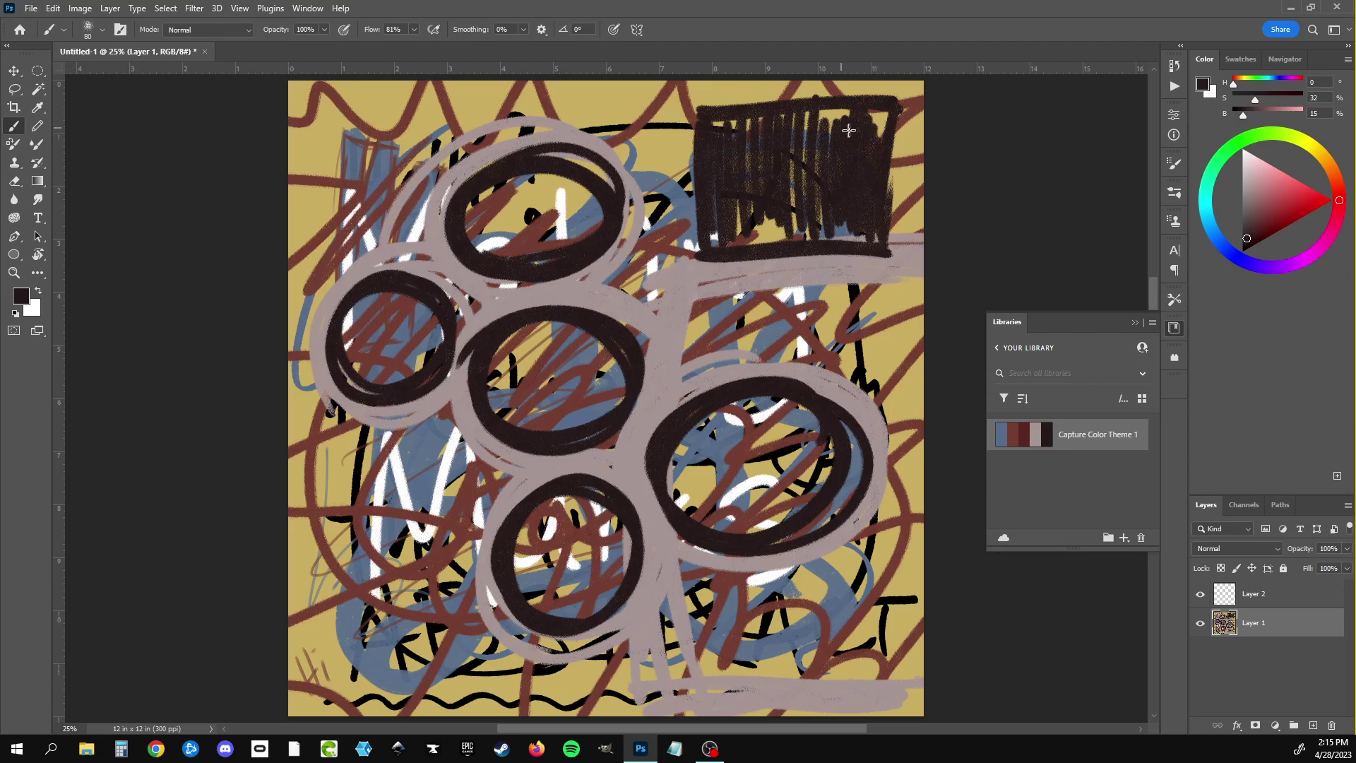
mouse_move(848, 130)
left_mouse_down()
mouse_move(713, 193)
mouse_move(862, 212)
mouse_move(729, 245)
mouse_move(796, 222)
left_mouse_up()
mouse_move(798, 144)
left_mouse_down()
mouse_move(879, 121)
mouse_move(881, 216)
left_mouse_up()
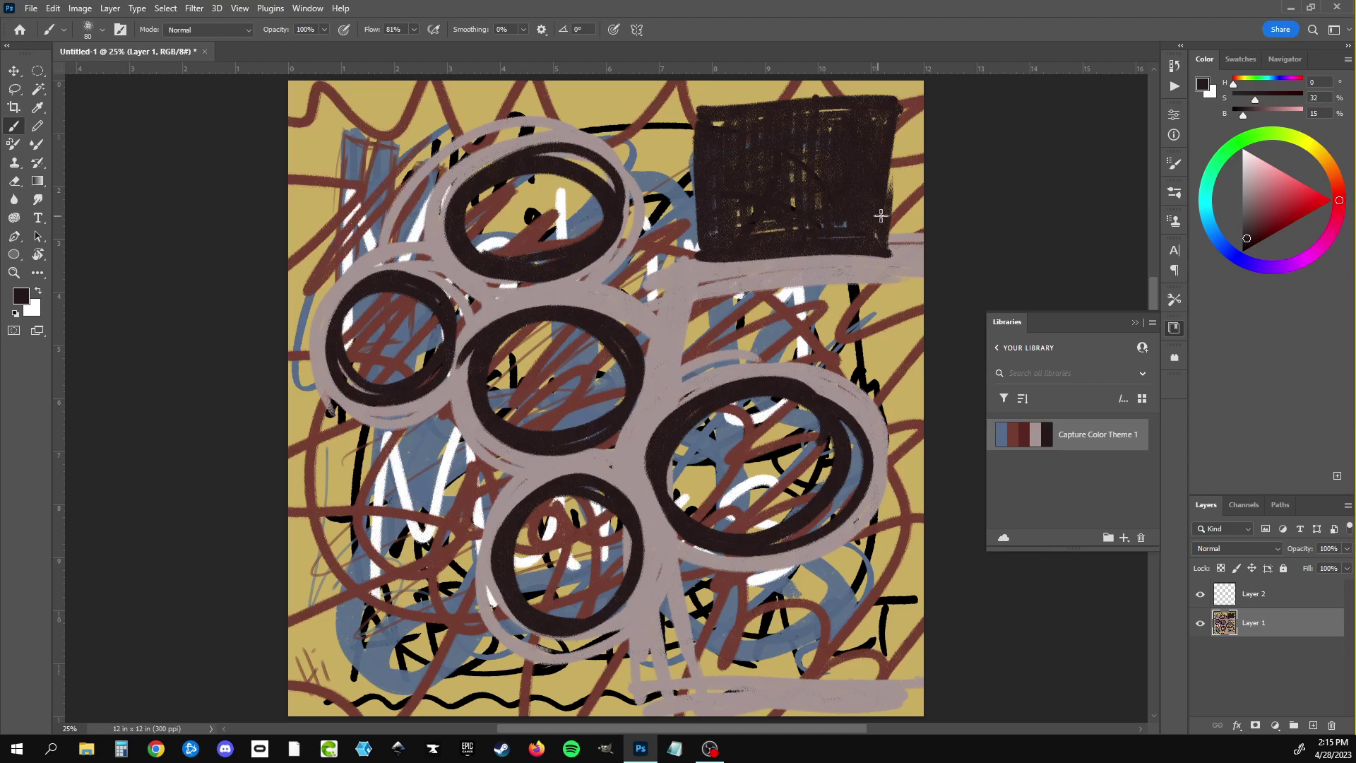
Step: Switch to the light pinkish-grey theme colour and paint diagonal strokes beside the dark block and along the right edge
left_click(1036, 438)
left_click_drag(899, 133, 896, 207)
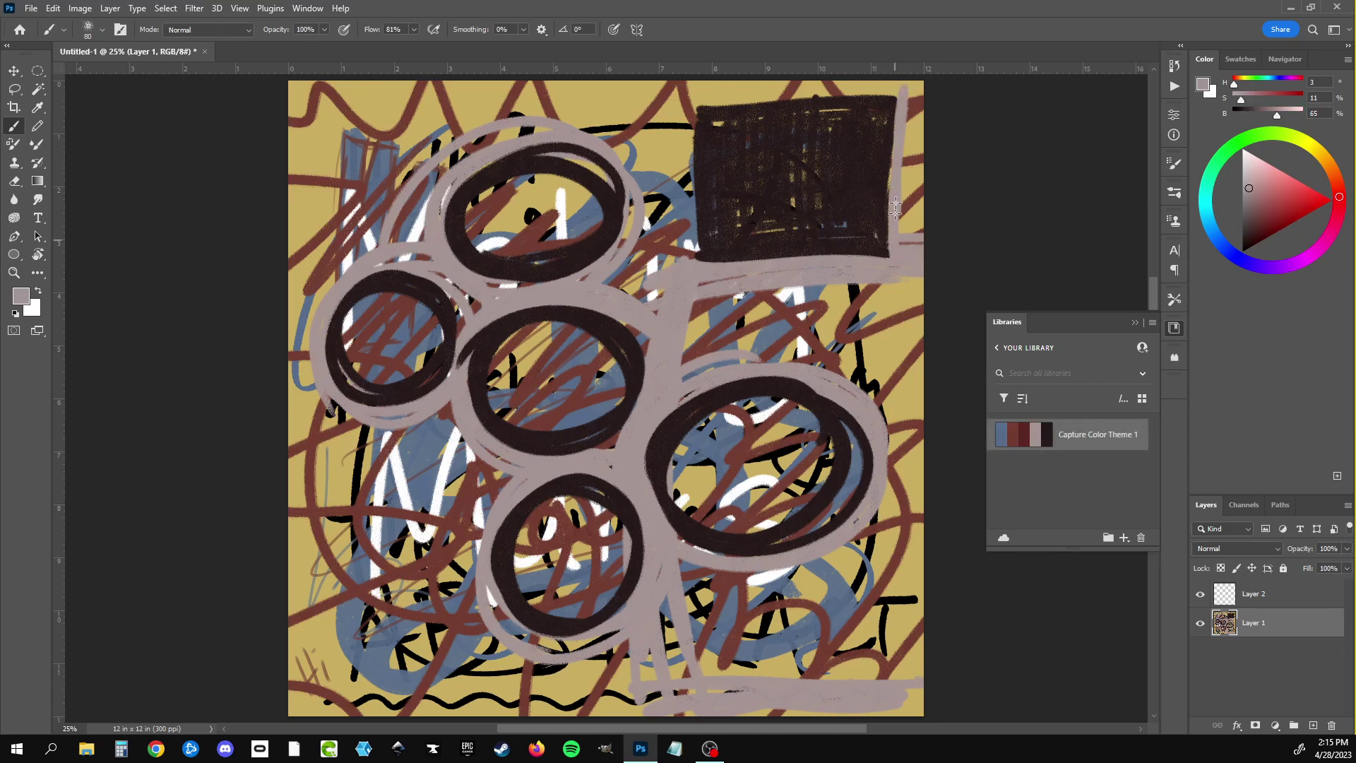
mouse_move(883, 277)
left_mouse_down()
mouse_move(819, 364)
mouse_move(876, 283)
mouse_move(770, 374)
left_mouse_up()
mouse_move(770, 374)
left_mouse_down()
mouse_move(829, 290)
mouse_move(743, 351)
left_mouse_up()
mouse_move(747, 293)
left_mouse_down()
mouse_move(708, 352)
mouse_move(724, 289)
left_mouse_up()
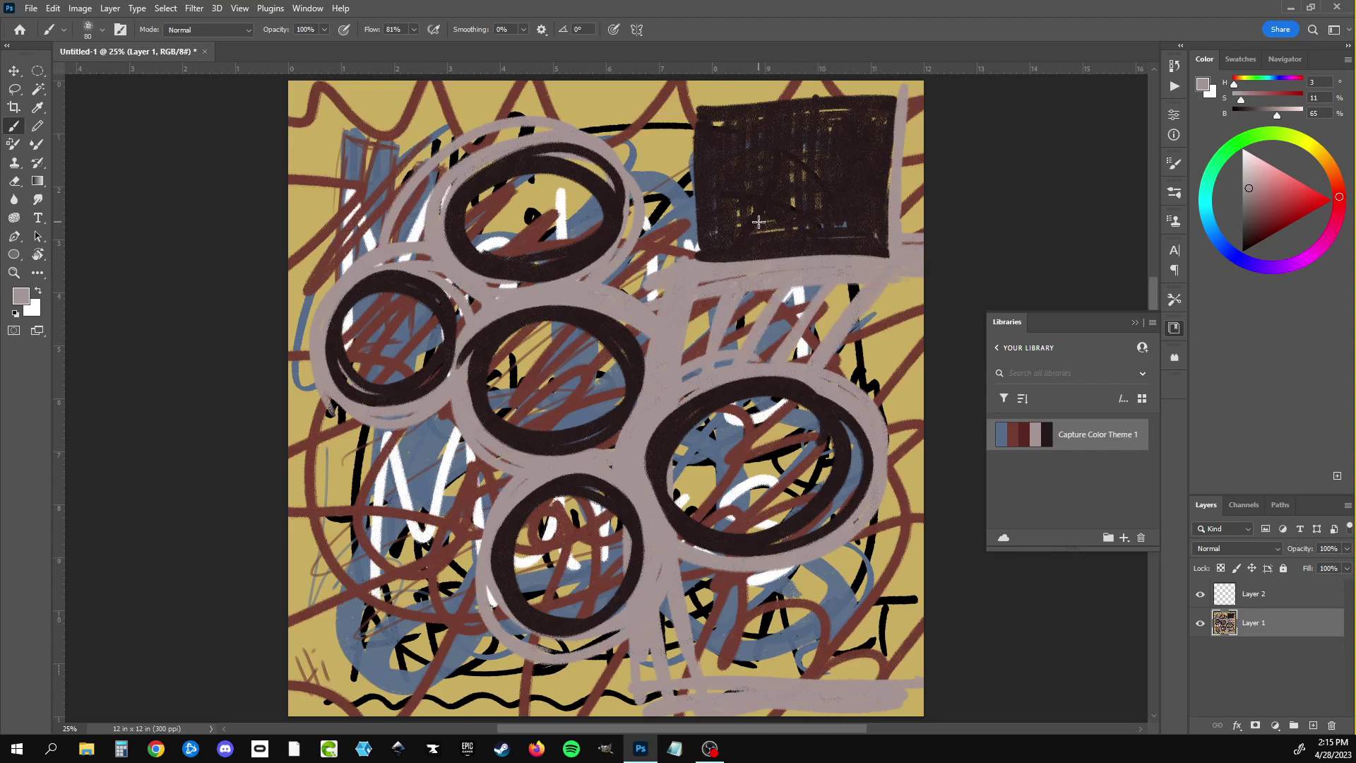
left_click_drag(836, 385, 874, 347)
left_click_drag(862, 406, 942, 348)
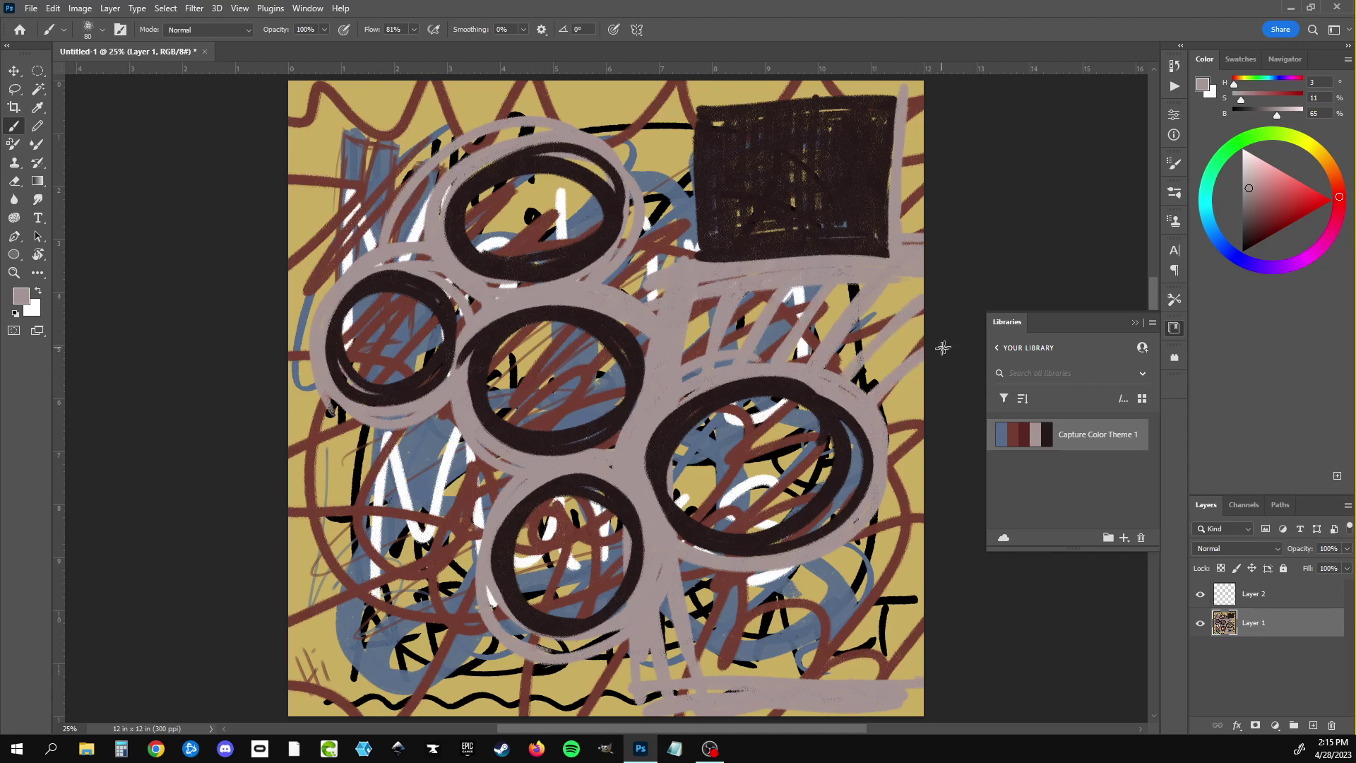
left_click_drag(885, 429, 954, 389)
left_click_drag(918, 446, 898, 461)
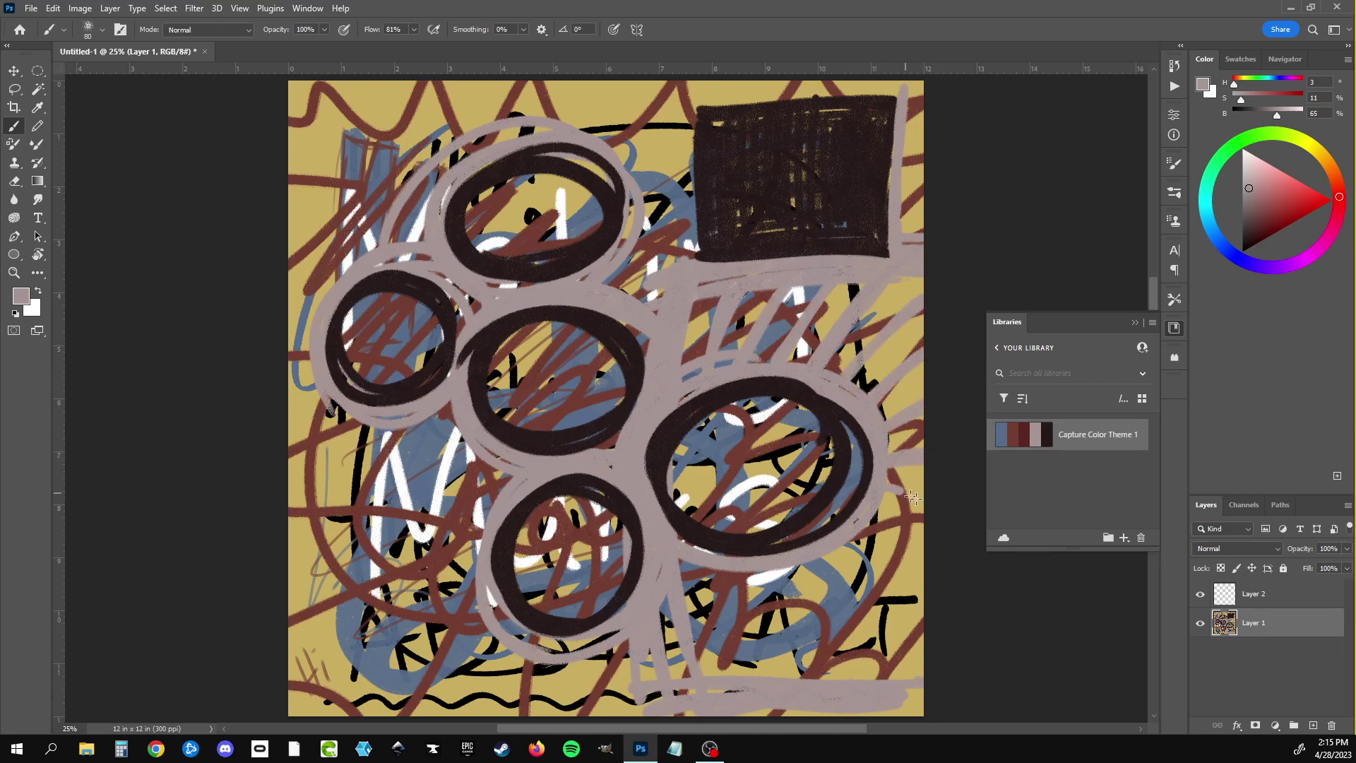
Step: Add pinkish-grey diagonal strokes at the lower right, below the right ring
left_click_drag(858, 529, 922, 606)
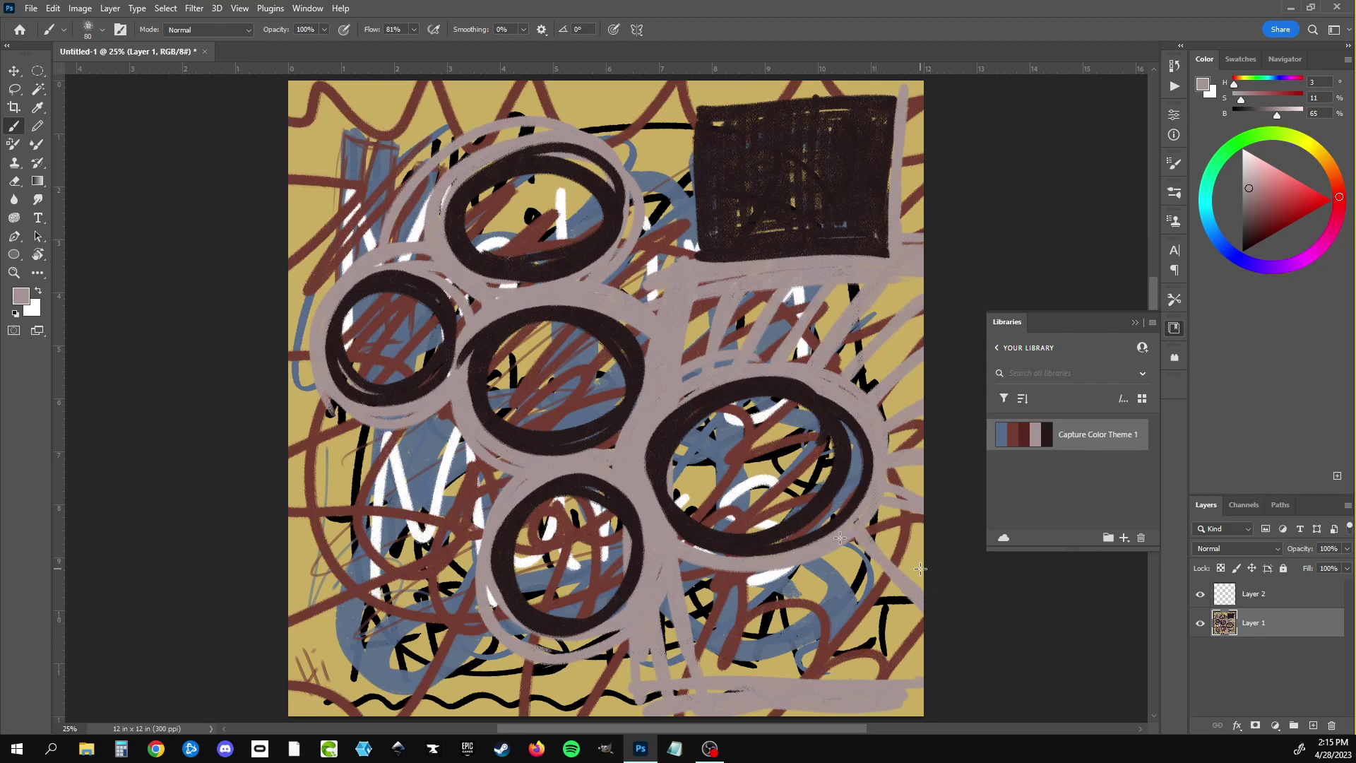
left_click_drag(840, 537, 886, 678)
left_click_drag(774, 561, 805, 689)
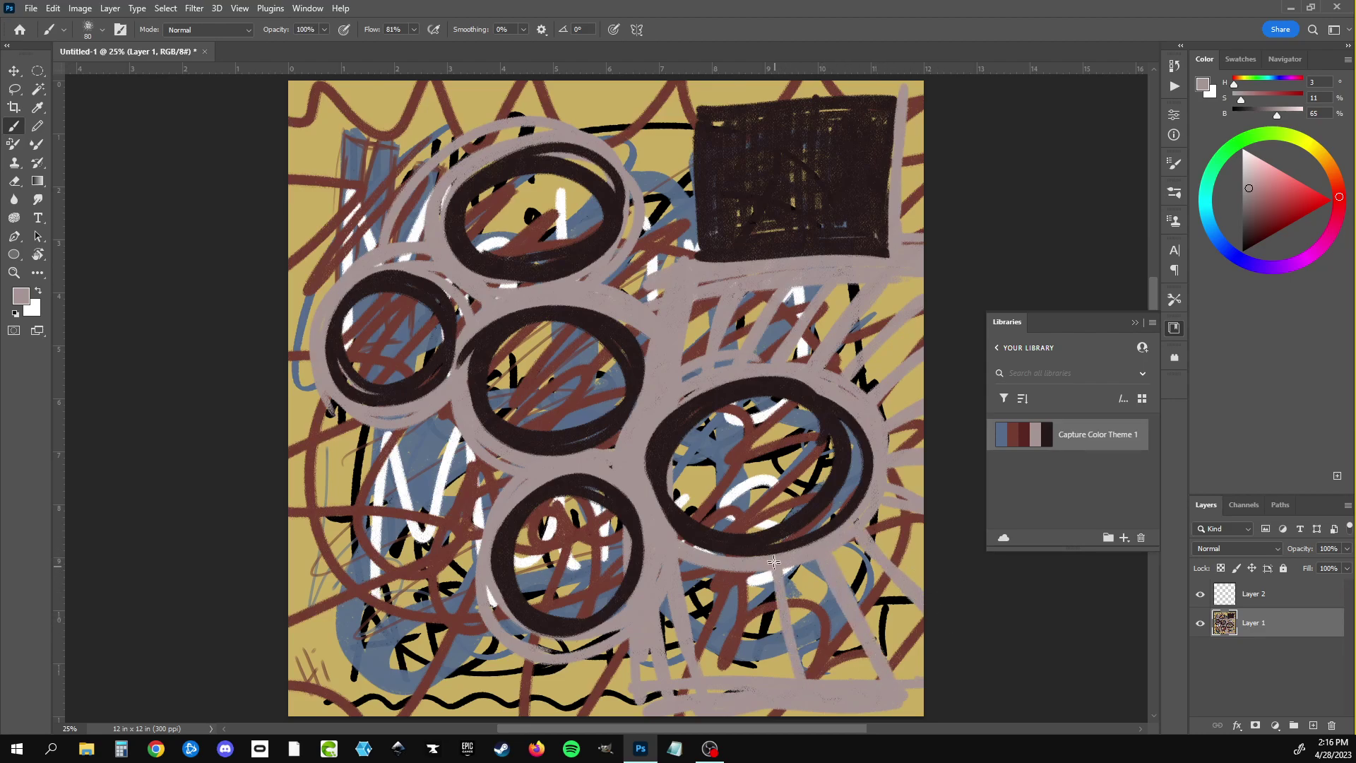
mouse_move(728, 572)
left_mouse_down()
mouse_move(734, 678)
mouse_move(674, 677)
left_mouse_up()
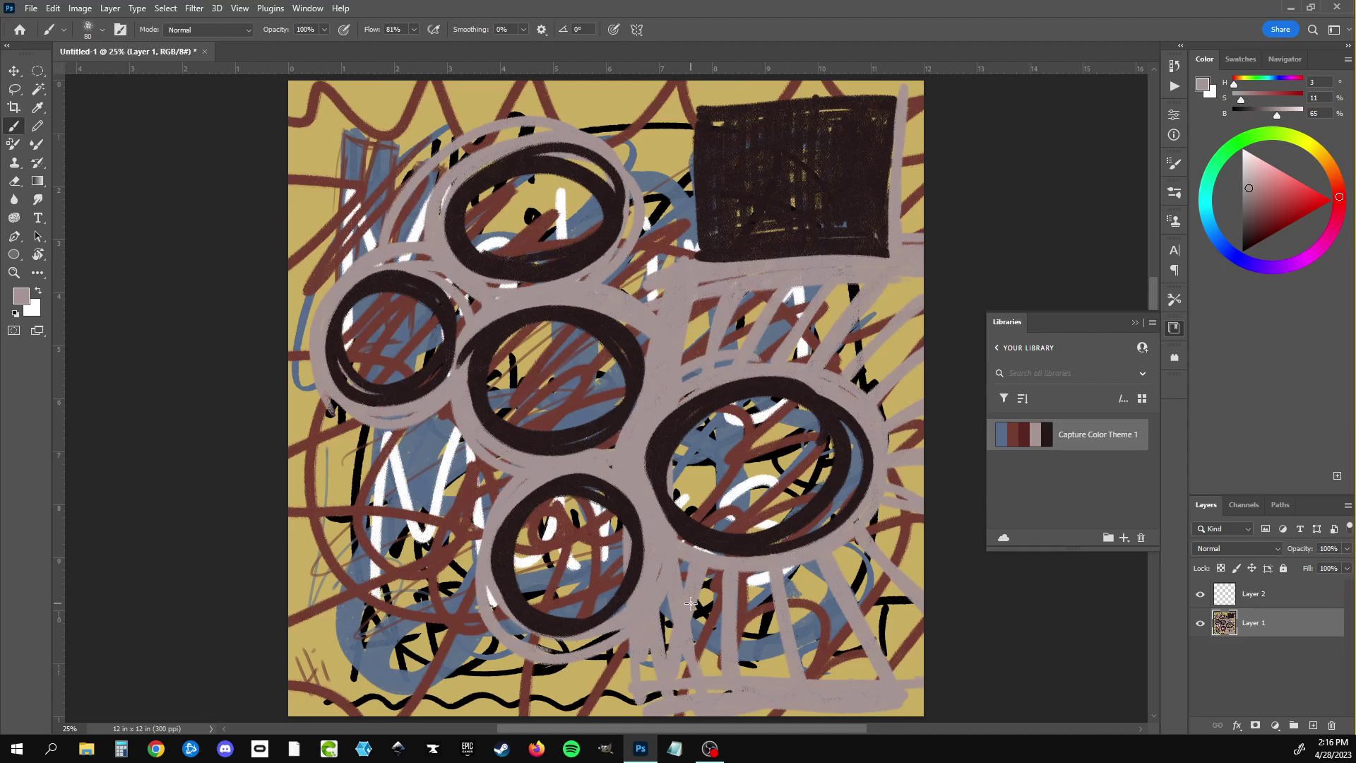
Step: Sweep pinkish-grey diagonal strokes from the left edge down to the bottom-left and bottom edge
left_click_drag(362, 424, 286, 510)
left_click_drag(383, 438, 286, 592)
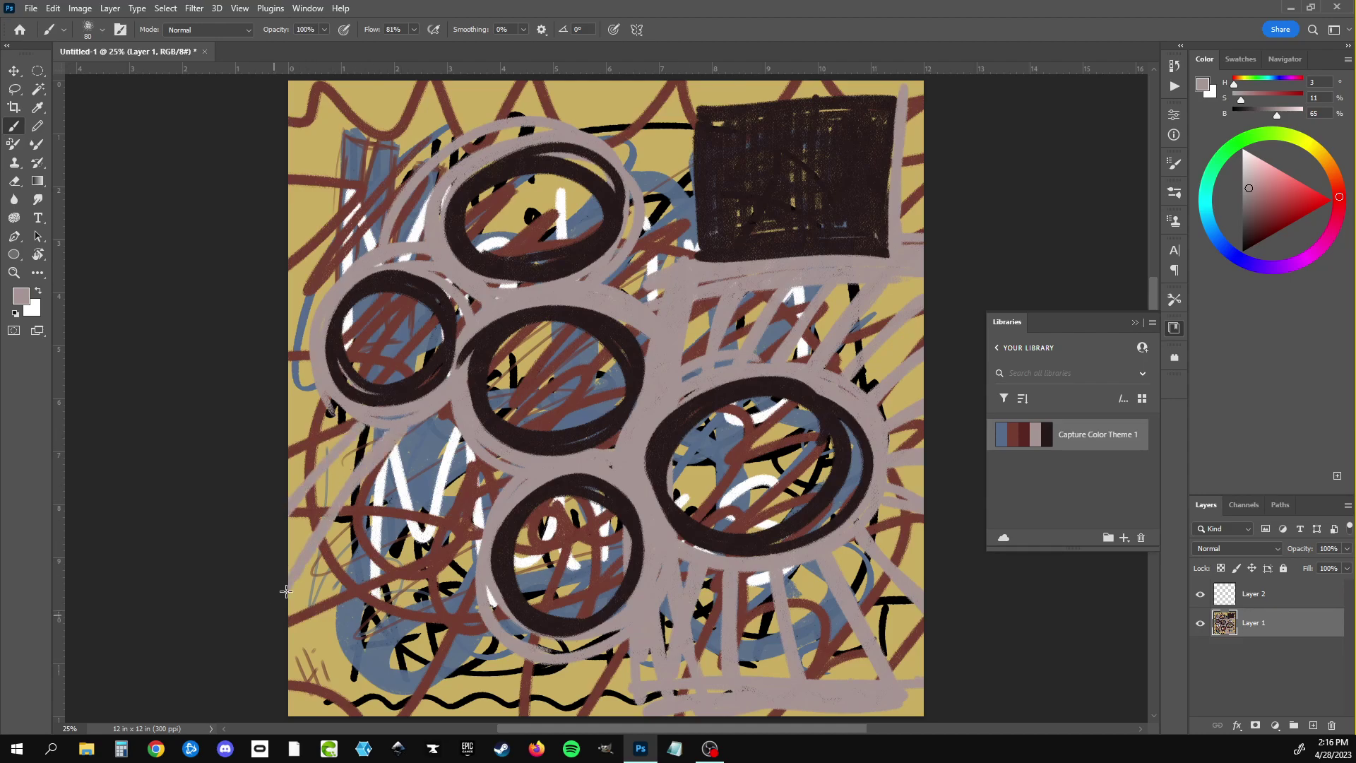
mouse_move(450, 443)
left_mouse_down()
mouse_move(289, 671)
mouse_move(339, 613)
mouse_move(309, 650)
left_mouse_up()
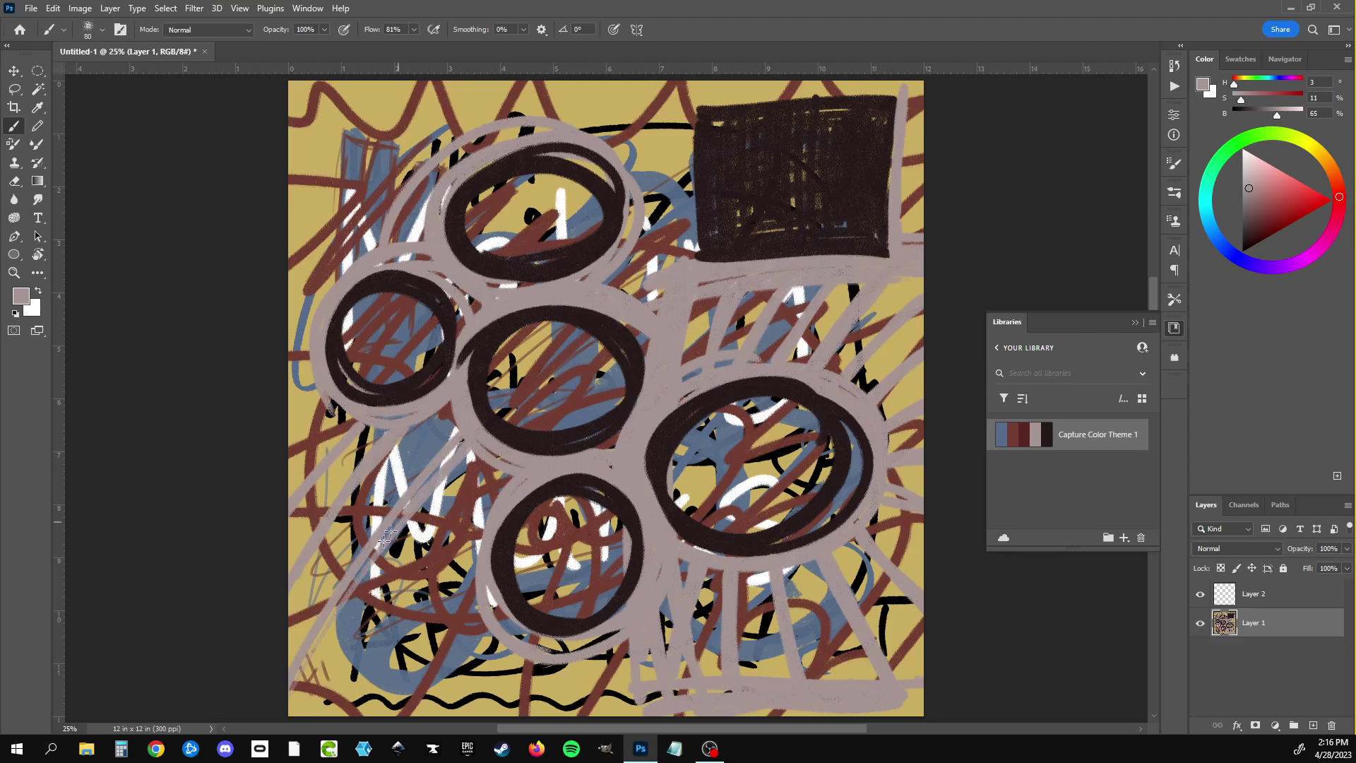
left_click_drag(507, 467, 347, 727)
left_click_drag(520, 468, 357, 749)
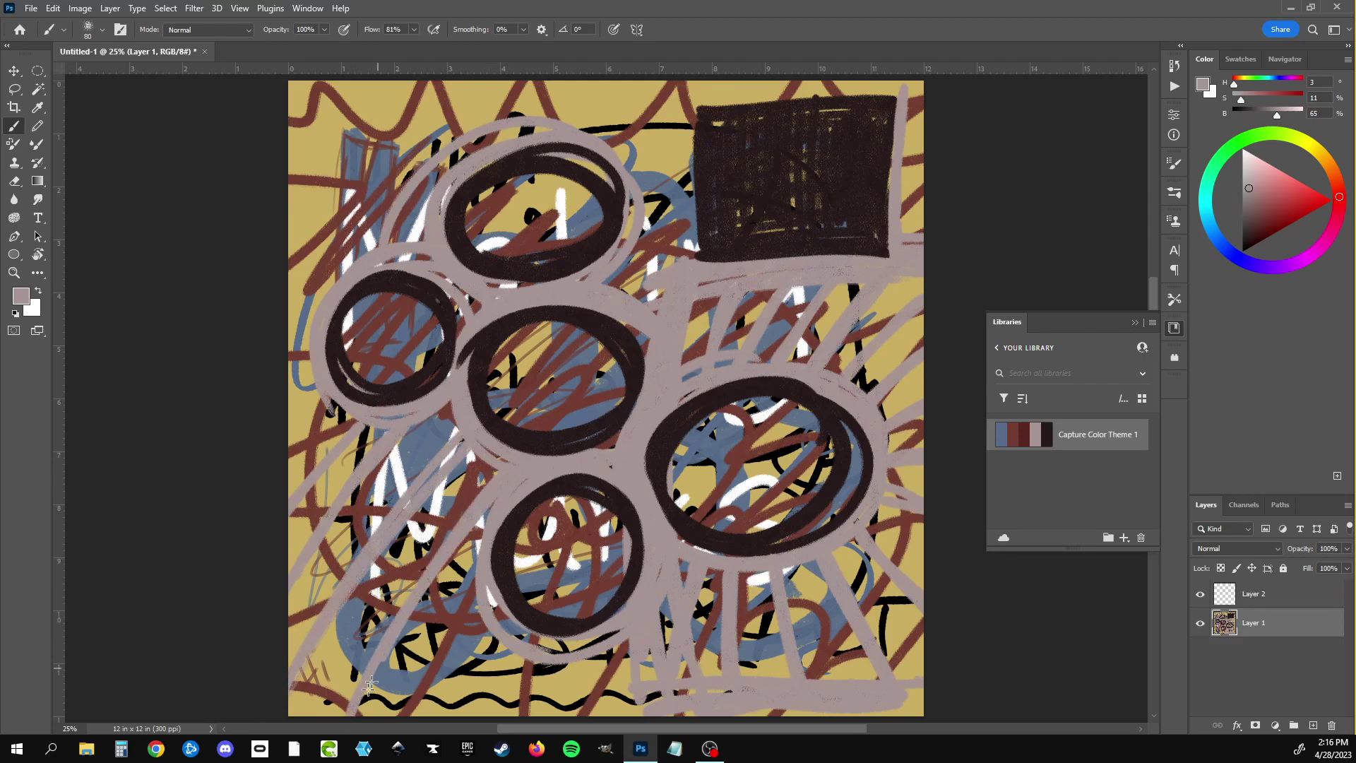
left_click_drag(487, 606, 440, 721)
left_click_drag(545, 654, 536, 714)
left_click_drag(589, 665, 594, 724)
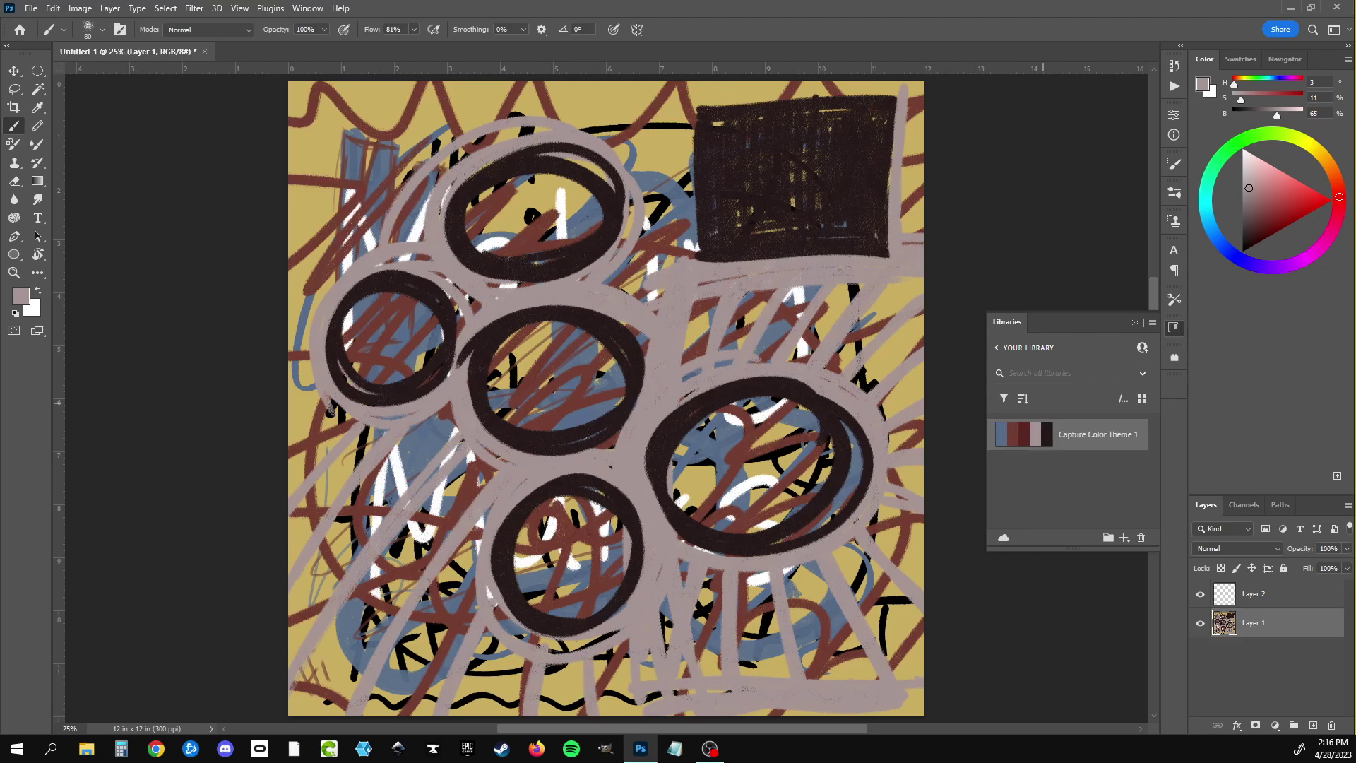
Step: Switch to the dark red-brown theme colour and widen the diagonal band below the dark block
left_click(834, 352, "alt")
mouse_move(833, 364)
left_mouse_down()
mouse_move(893, 286)
mouse_move(918, 284)
left_mouse_up()
mouse_move(775, 363)
left_mouse_down()
mouse_move(812, 286)
mouse_move(801, 291)
left_mouse_up()
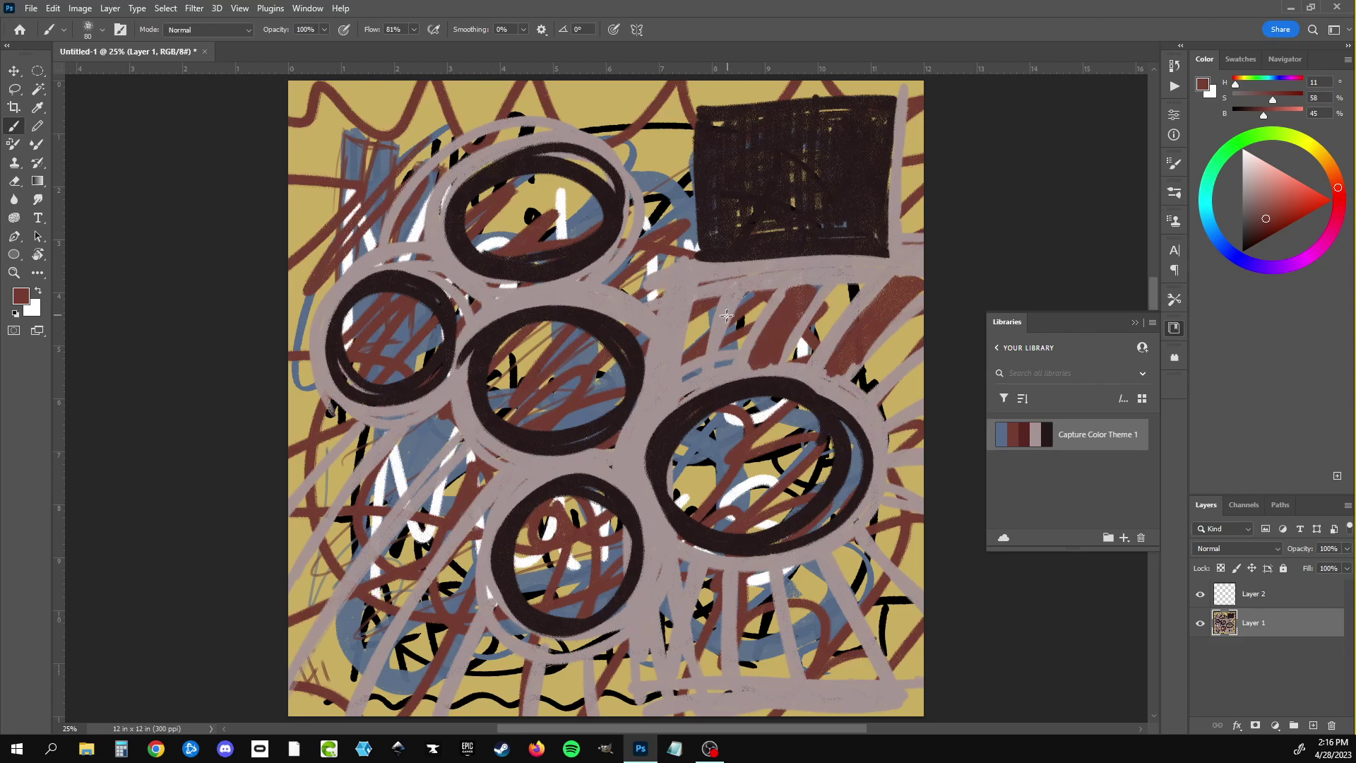
mouse_move(726, 315)
left_mouse_down()
mouse_move(696, 384)
mouse_move(710, 293)
left_mouse_up()
left_click_drag(681, 392, 693, 309)
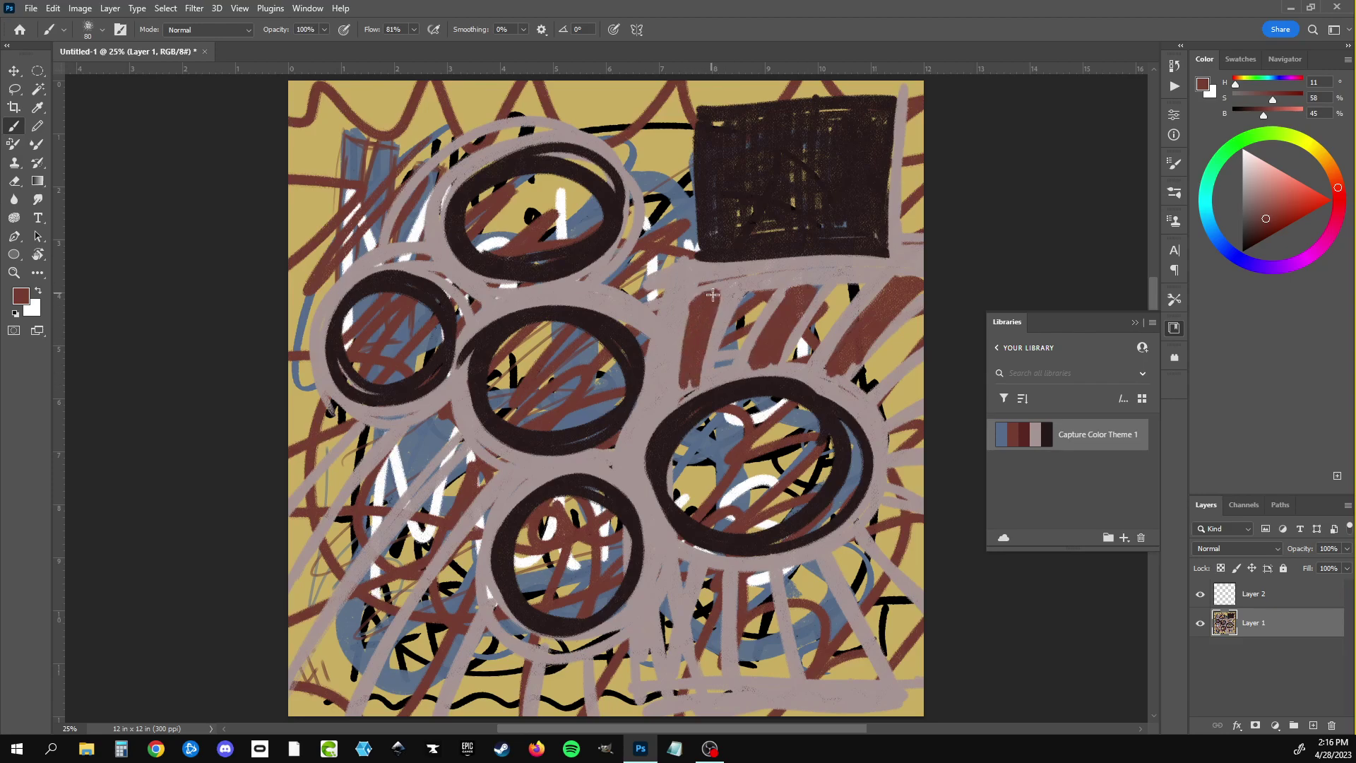
Step: Add vertical red-brown stripes across the lower-right area
mouse_move(710, 583)
left_mouse_down()
mouse_move(696, 646)
mouse_move(700, 682)
mouse_move(713, 681)
mouse_move(692, 571)
mouse_move(691, 591)
left_mouse_up()
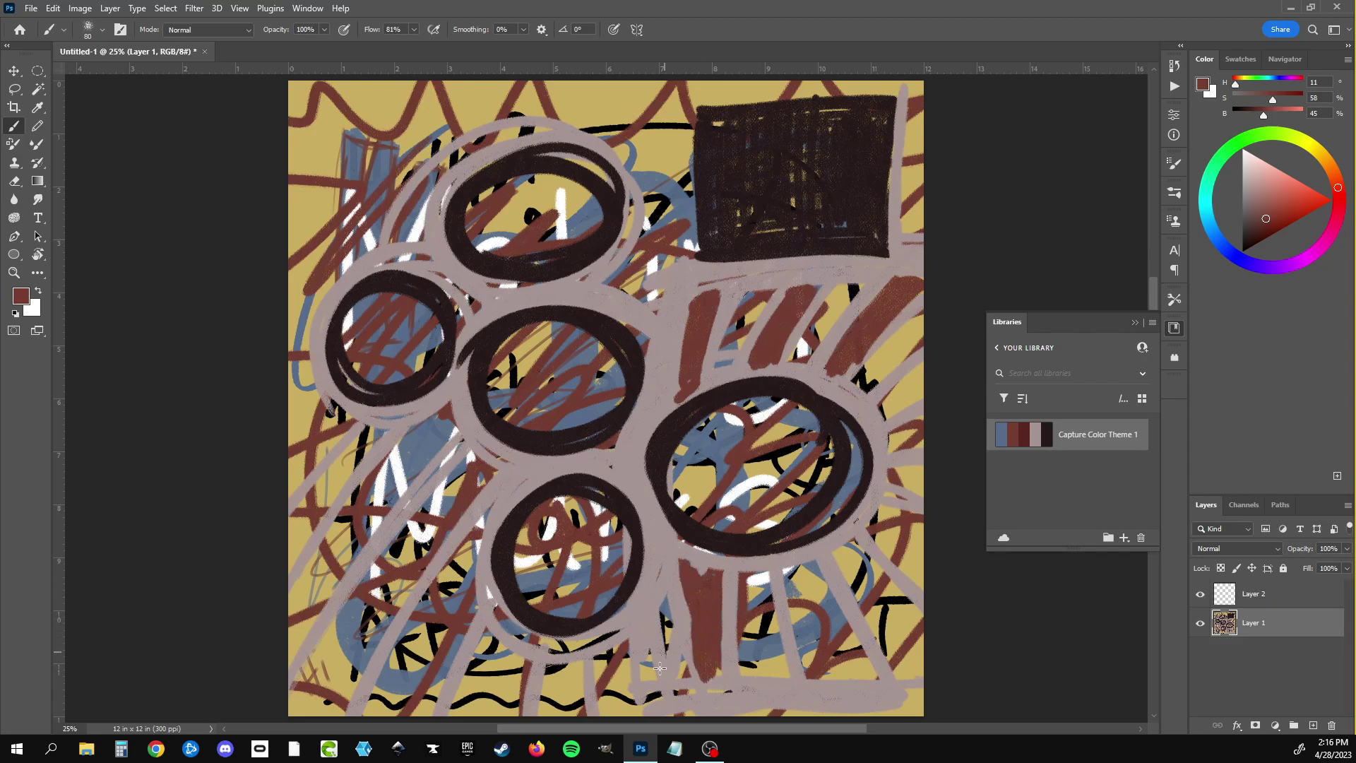
mouse_move(660, 669)
left_mouse_down()
mouse_move(668, 609)
mouse_move(680, 674)
left_mouse_up()
mouse_move(741, 583)
left_mouse_down()
mouse_move(745, 664)
mouse_move(763, 671)
mouse_move(766, 575)
mouse_move(784, 668)
left_mouse_up()
mouse_move(840, 565)
left_mouse_down()
mouse_move(883, 632)
mouse_move(845, 564)
mouse_move(892, 628)
mouse_move(859, 547)
mouse_move(911, 597)
mouse_move(911, 671)
mouse_move(933, 644)
left_mouse_up()
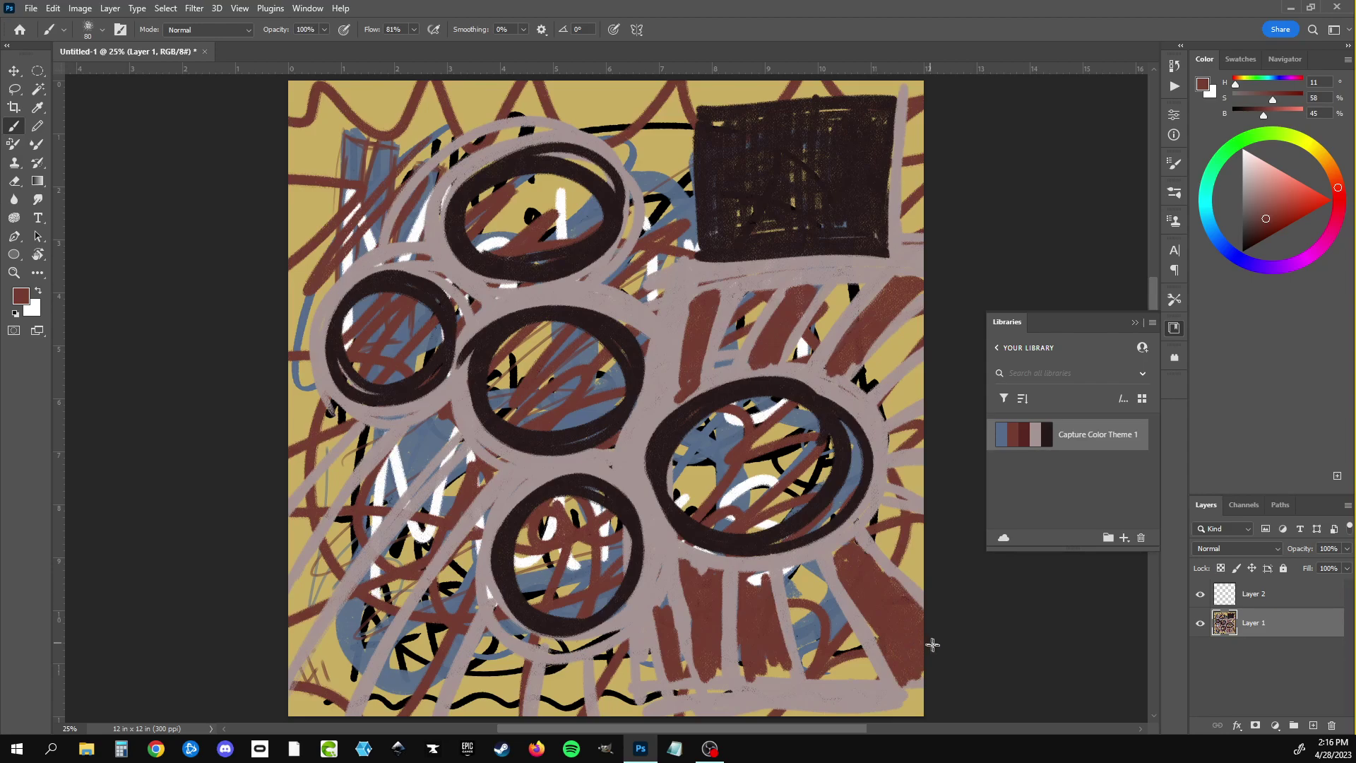
Step: Switch to the Gouache Bristle Super brush at 100 px
left_click(1143, 398)
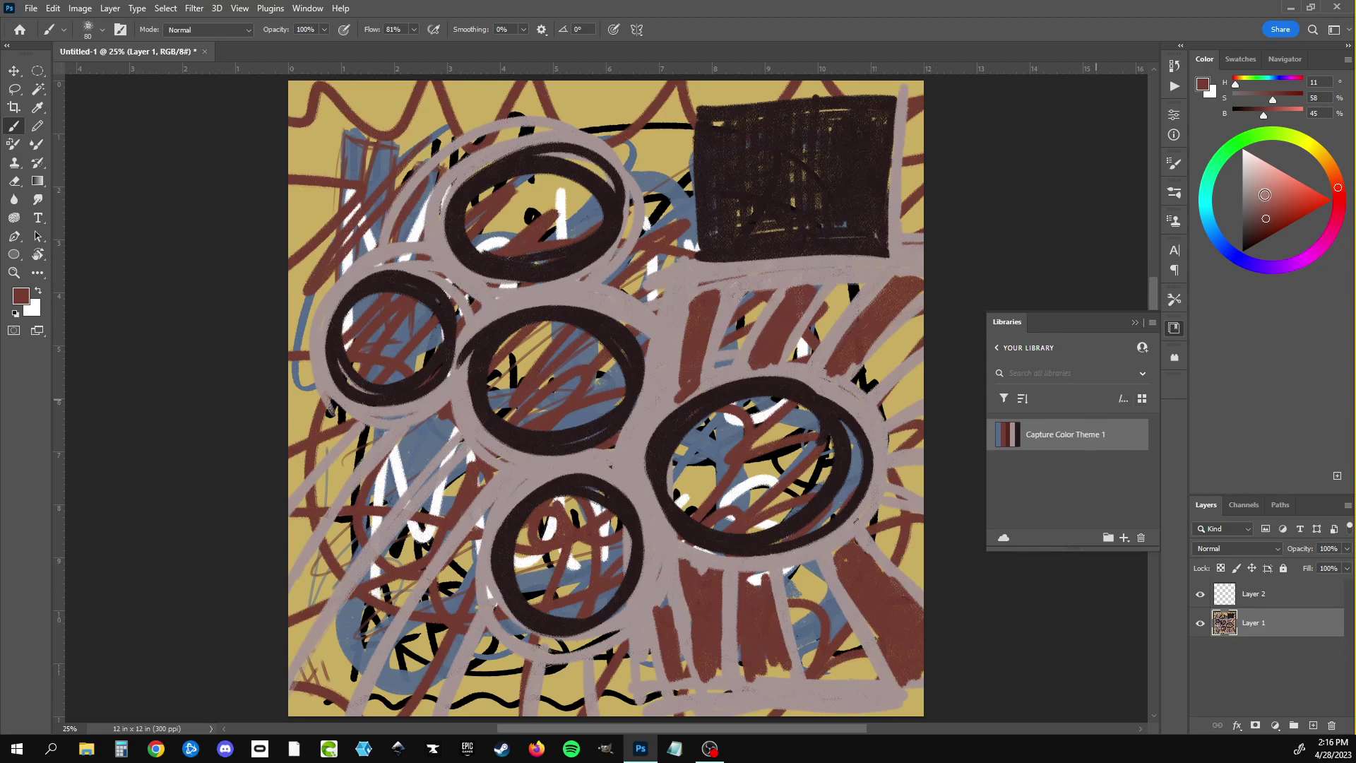
left_click(1175, 195)
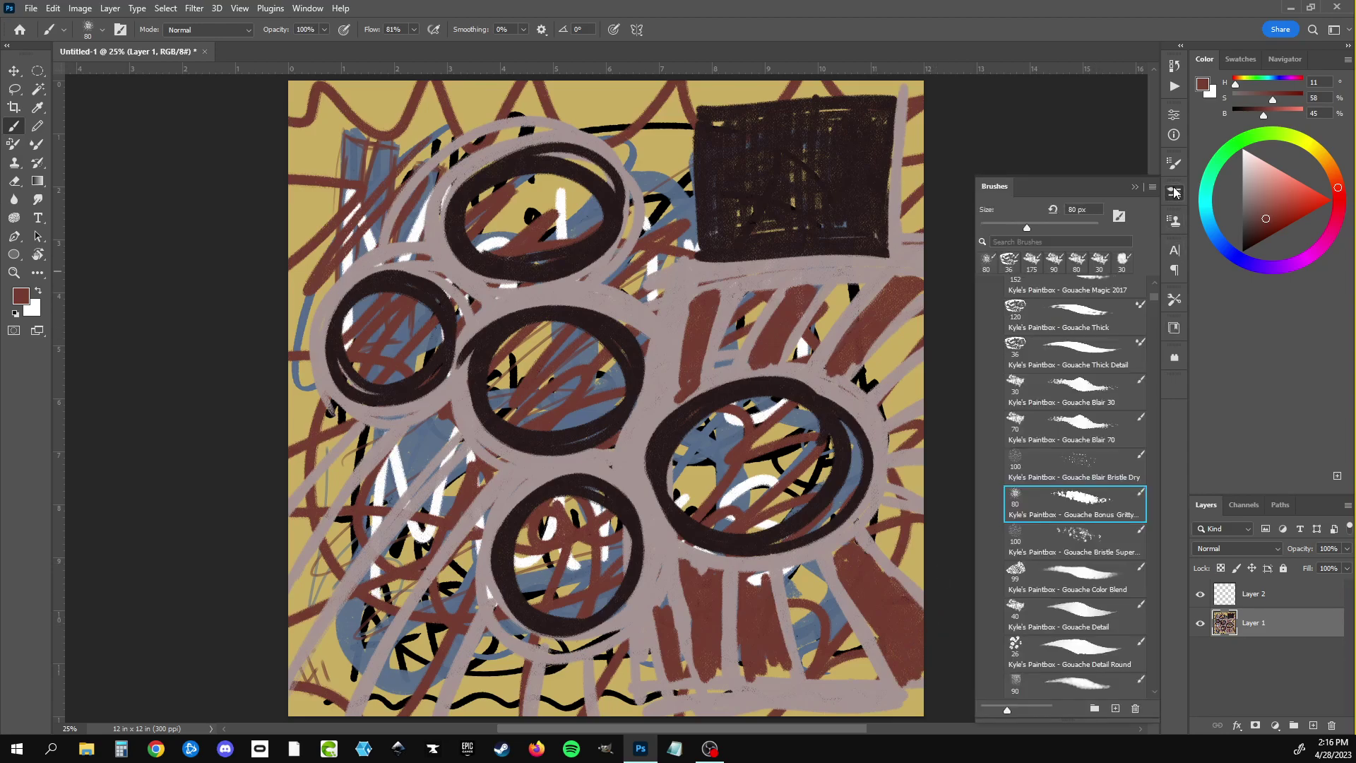
left_click(1083, 540)
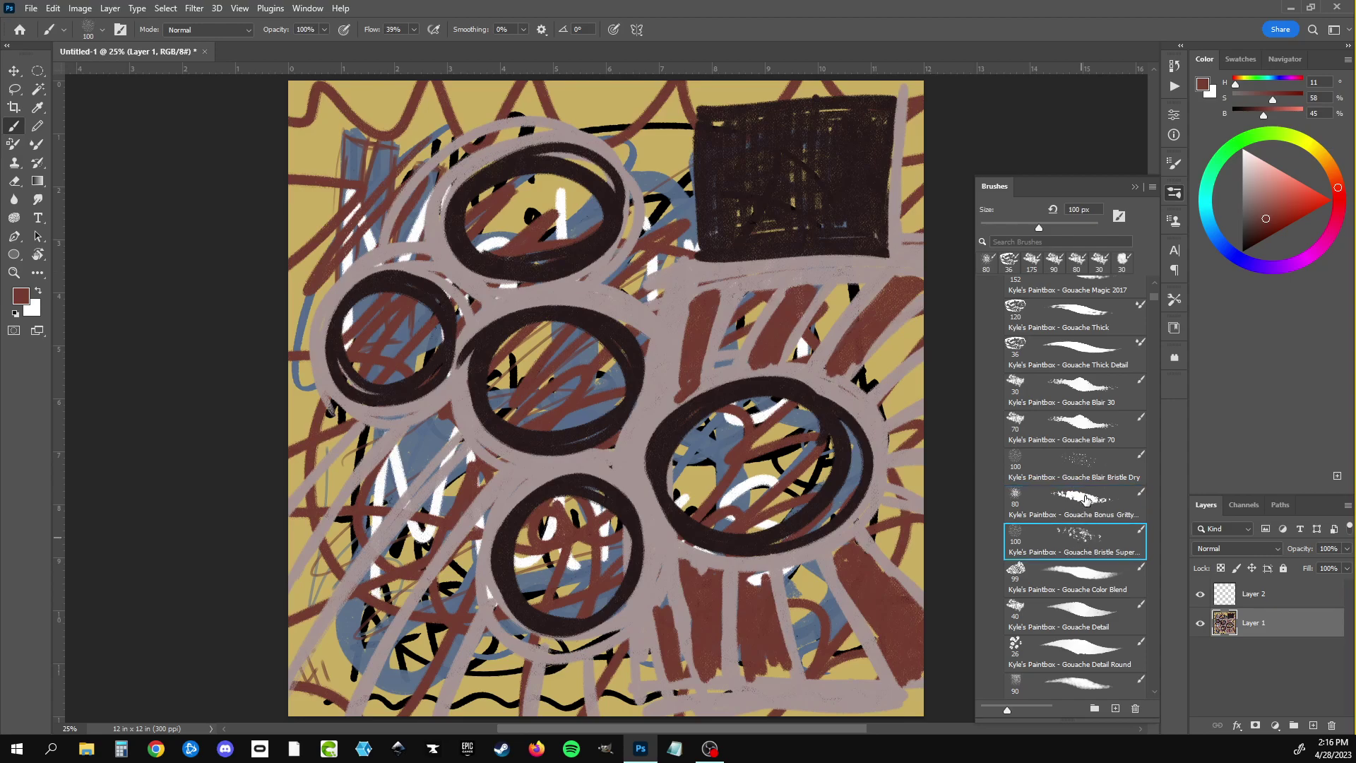
Step: Paint broad brown strokes over the lower-left, the bottom ring's upper edge and the top-left corner
mouse_move(470, 466)
left_mouse_down()
mouse_move(374, 570)
mouse_move(357, 686)
left_mouse_up()
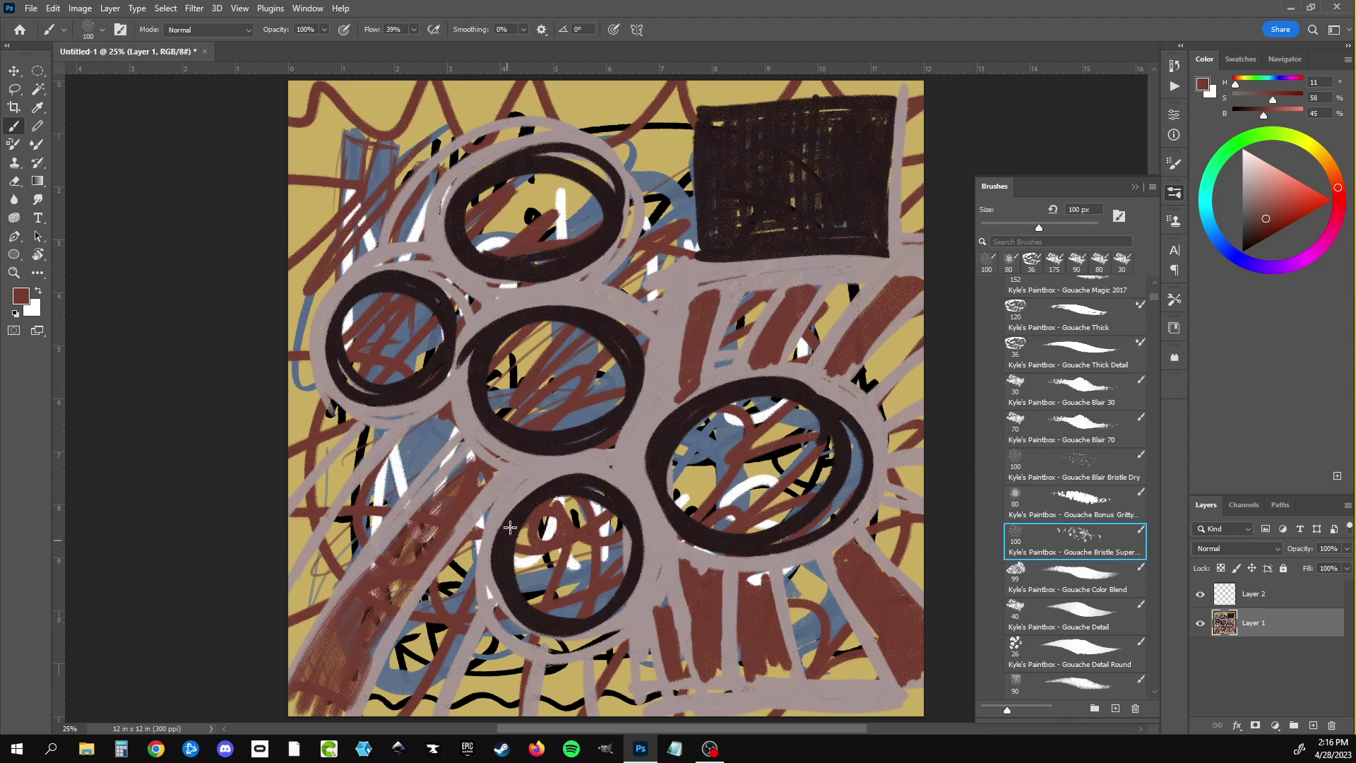
mouse_move(510, 526)
left_mouse_down()
mouse_move(512, 487)
mouse_move(589, 720)
left_mouse_up()
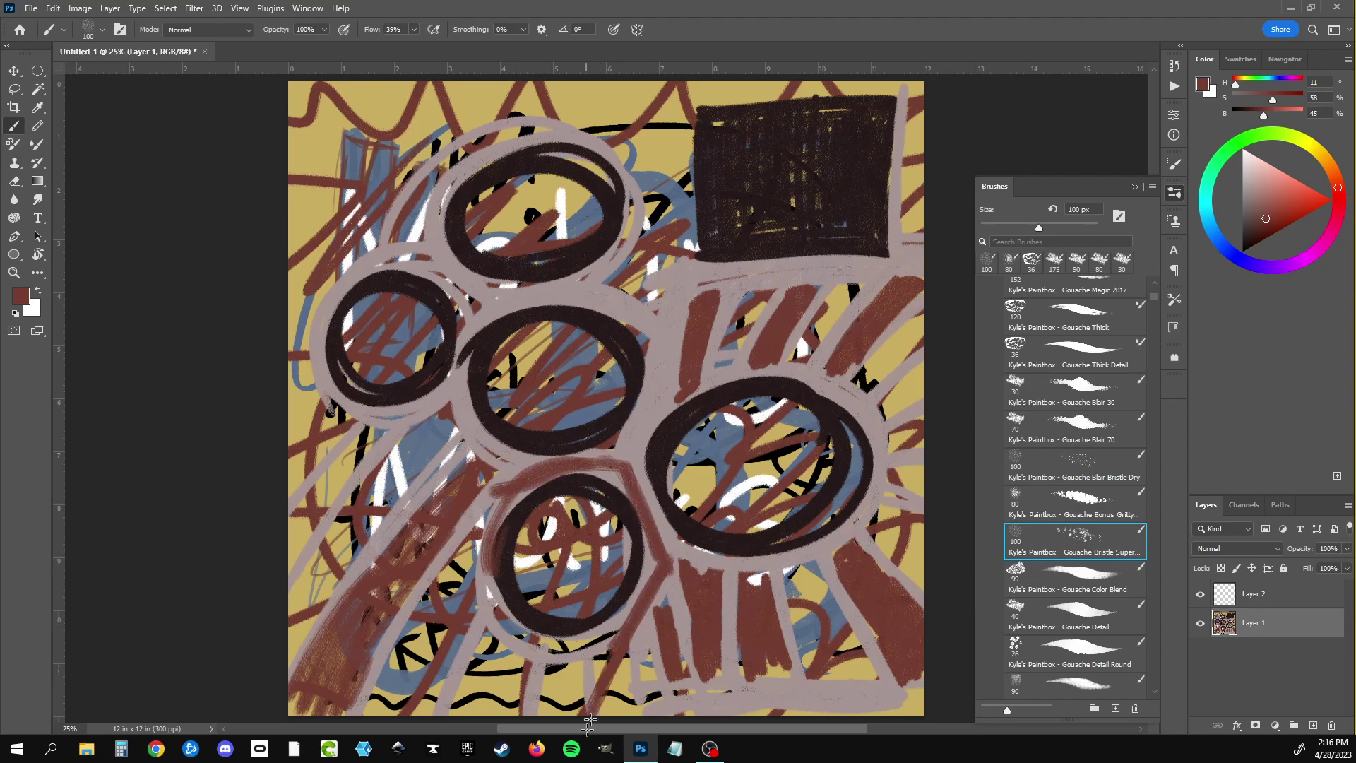
left_click_drag(494, 537, 406, 687)
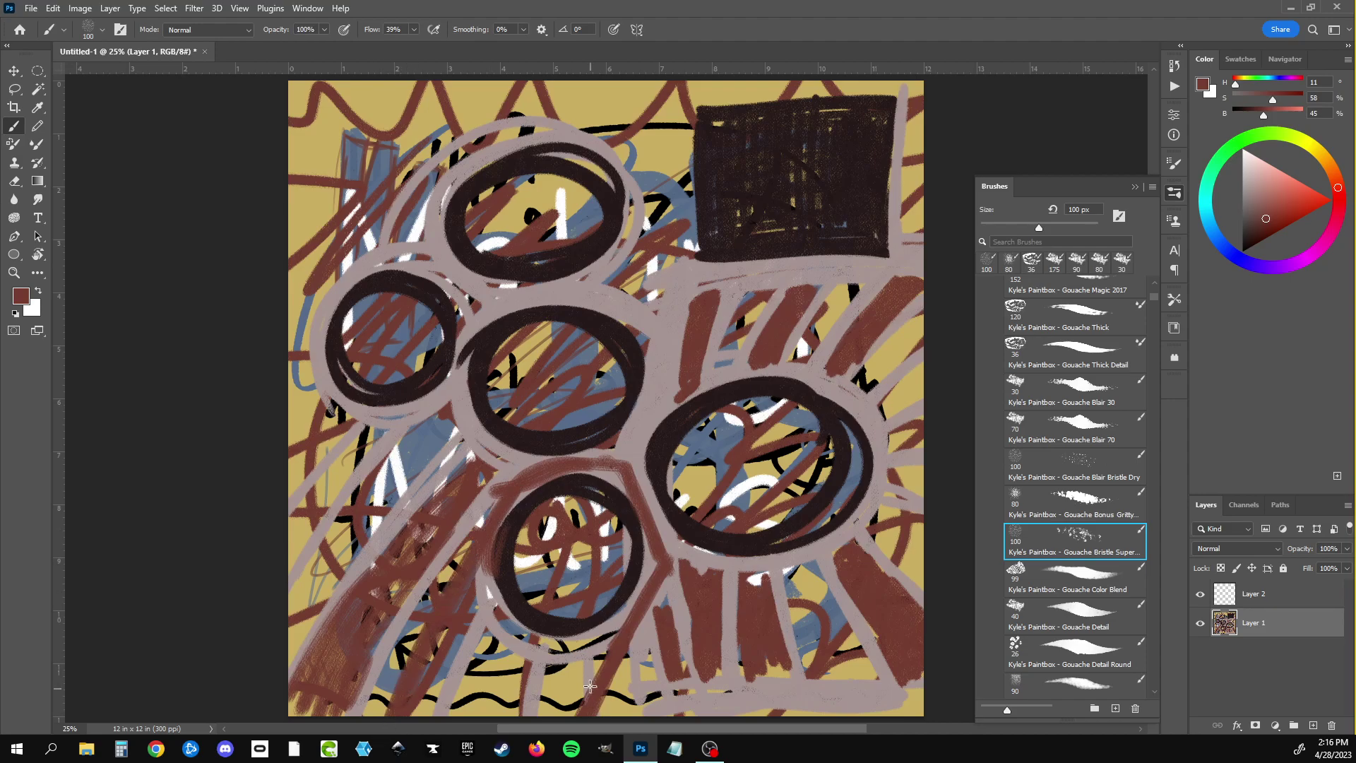
mouse_move(590, 685)
left_mouse_down()
mouse_move(468, 650)
mouse_move(426, 729)
left_mouse_up()
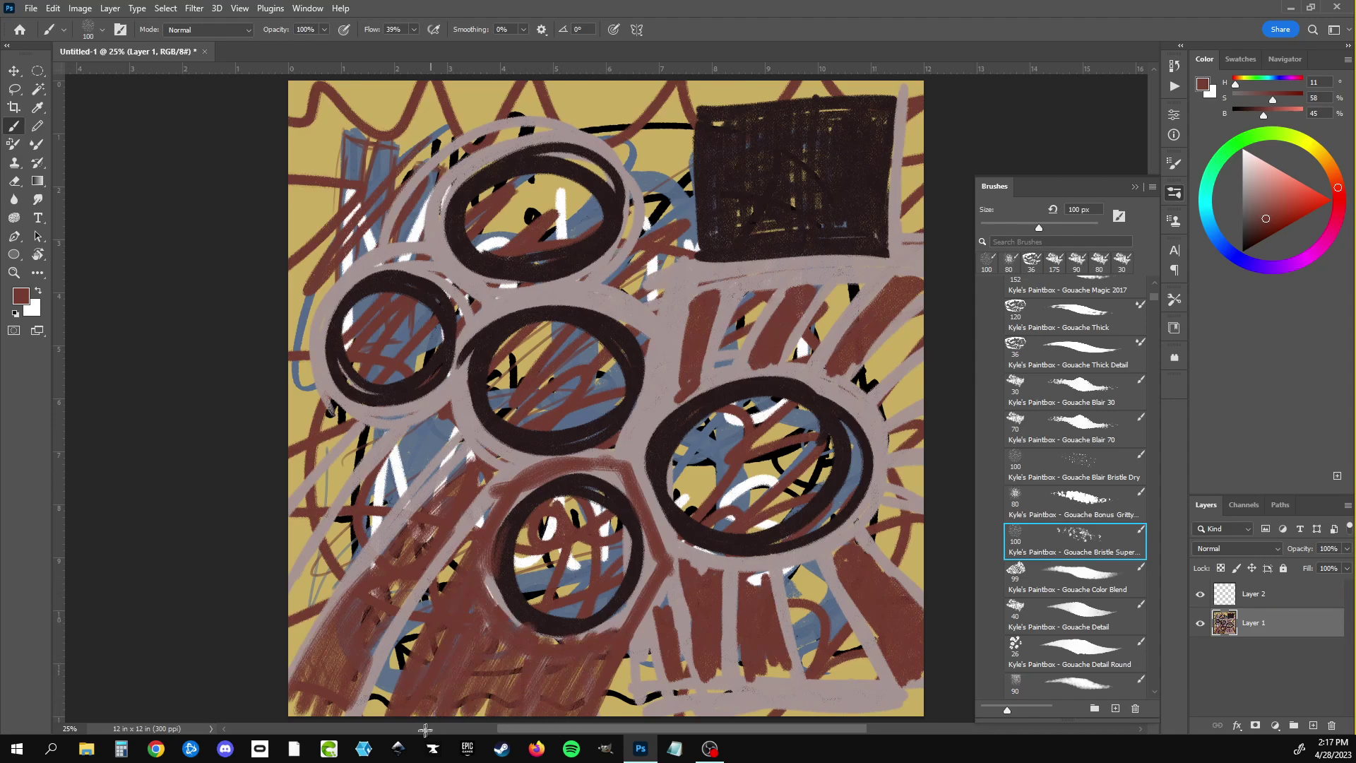
mouse_move(425, 729)
left_mouse_down()
mouse_move(651, 522)
mouse_move(638, 591)
left_mouse_up()
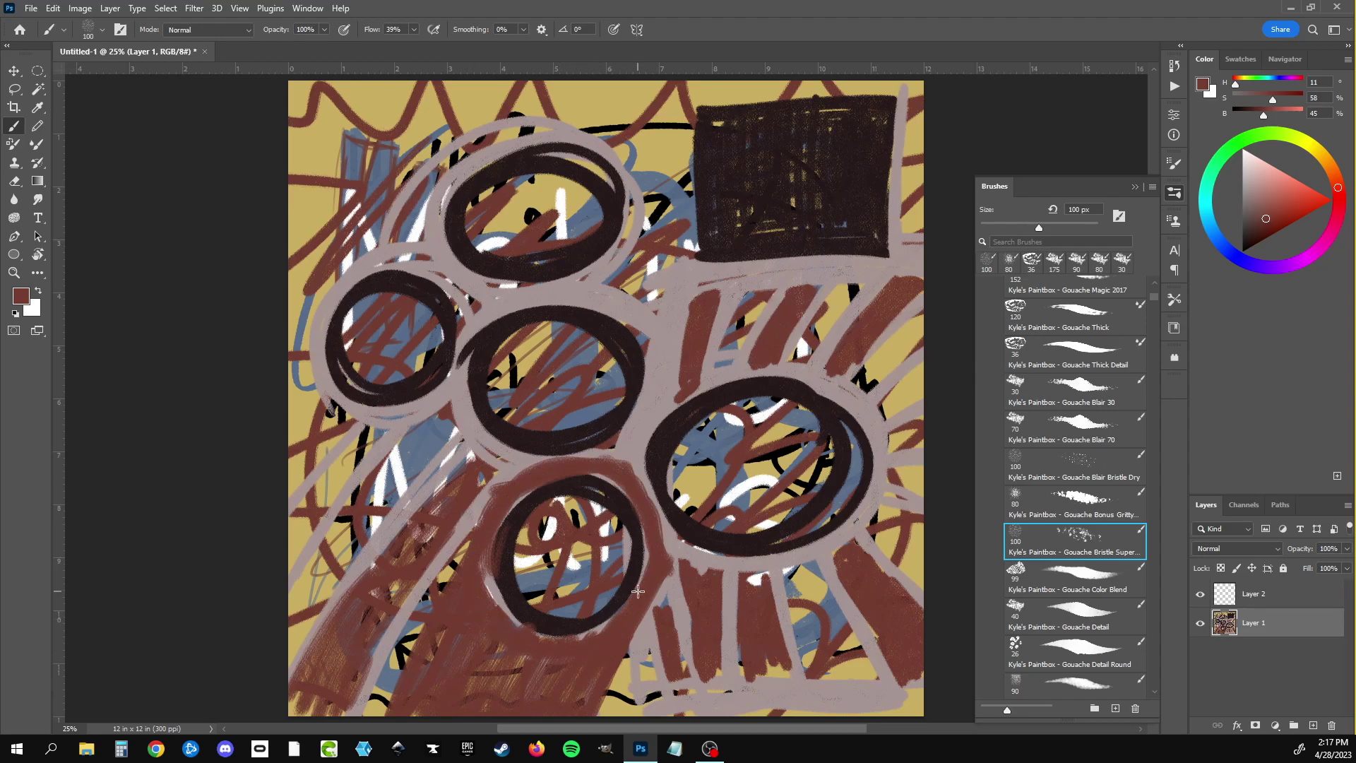
mouse_move(288, 87)
left_mouse_down()
mouse_move(297, 222)
mouse_move(431, 86)
mouse_move(360, 157)
mouse_move(443, 118)
left_mouse_up()
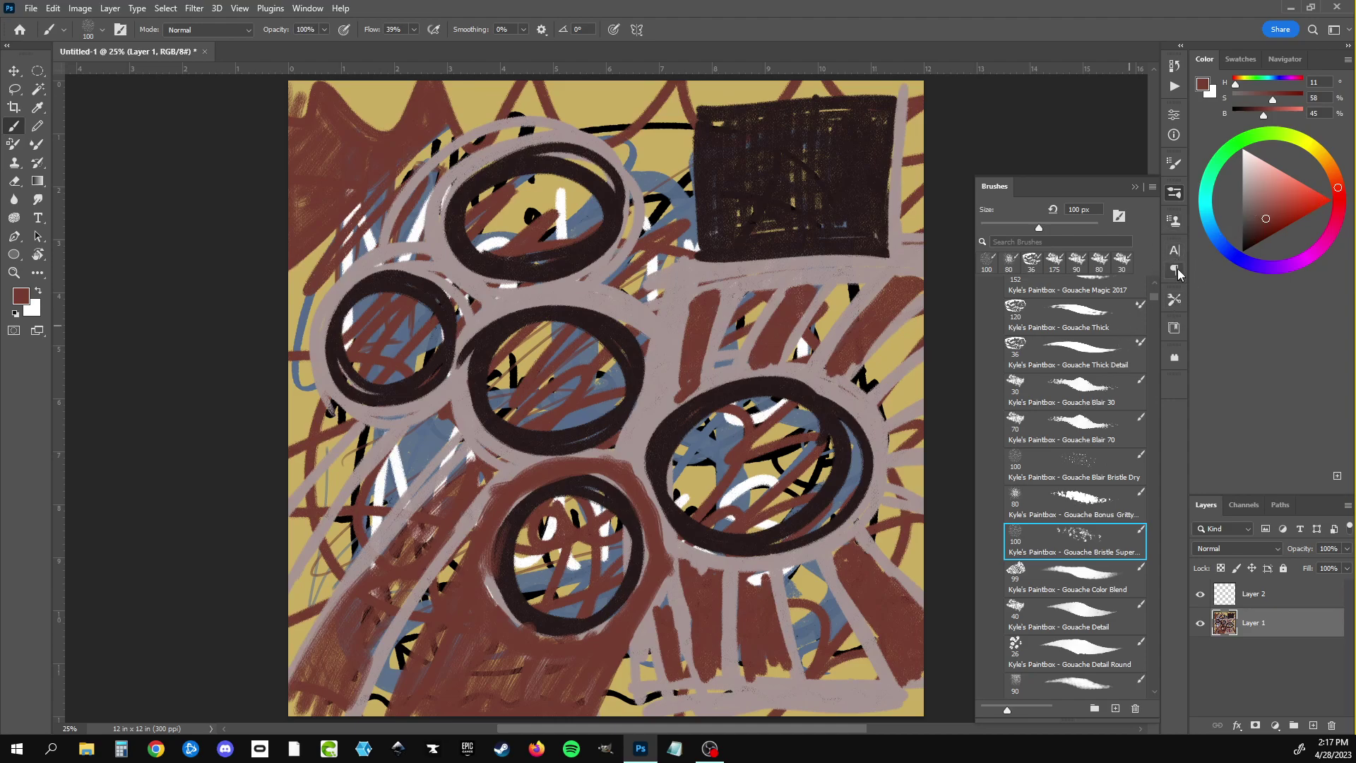
Step: Switch to the blue theme colour and the Gouache G Blair Dry Alt brush
left_click(1173, 328)
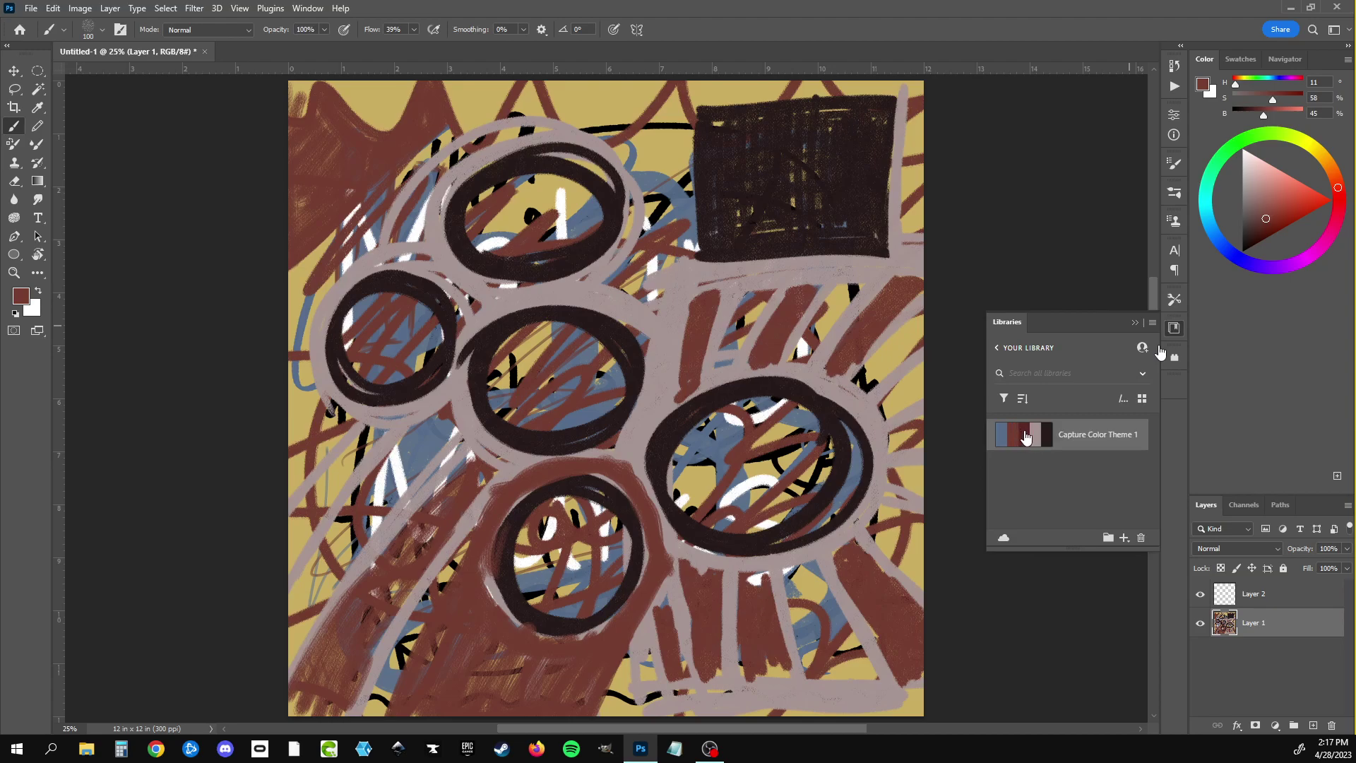
left_click(1002, 434)
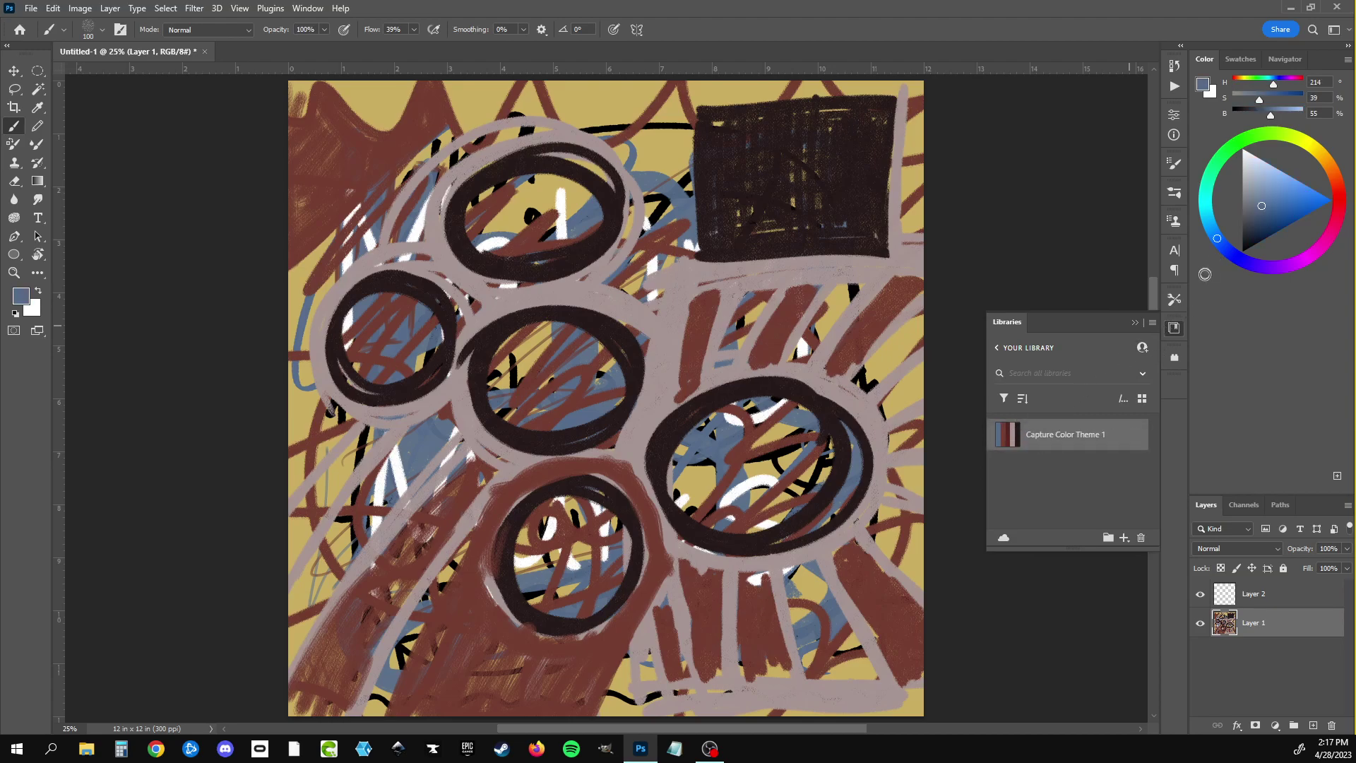
left_click(1174, 193)
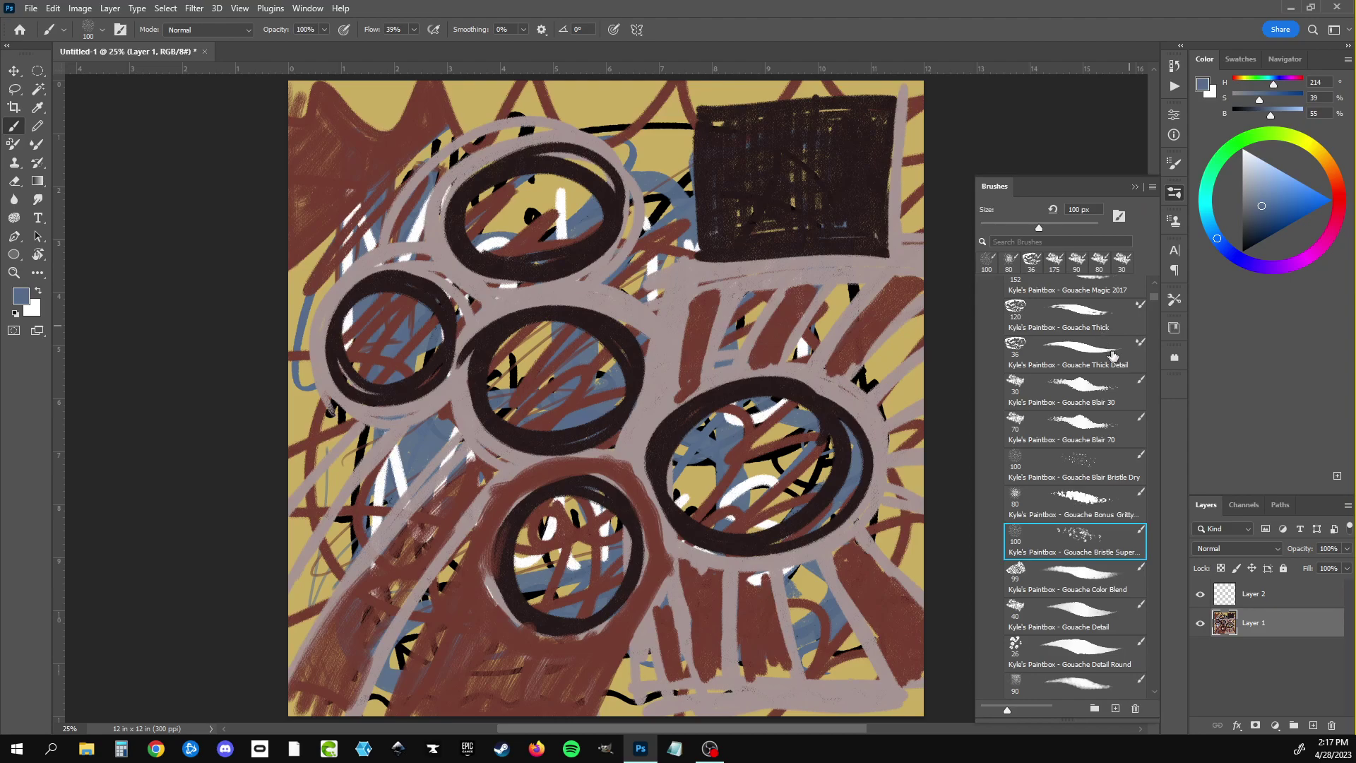
left_click_drag(1156, 304, 1156, 309)
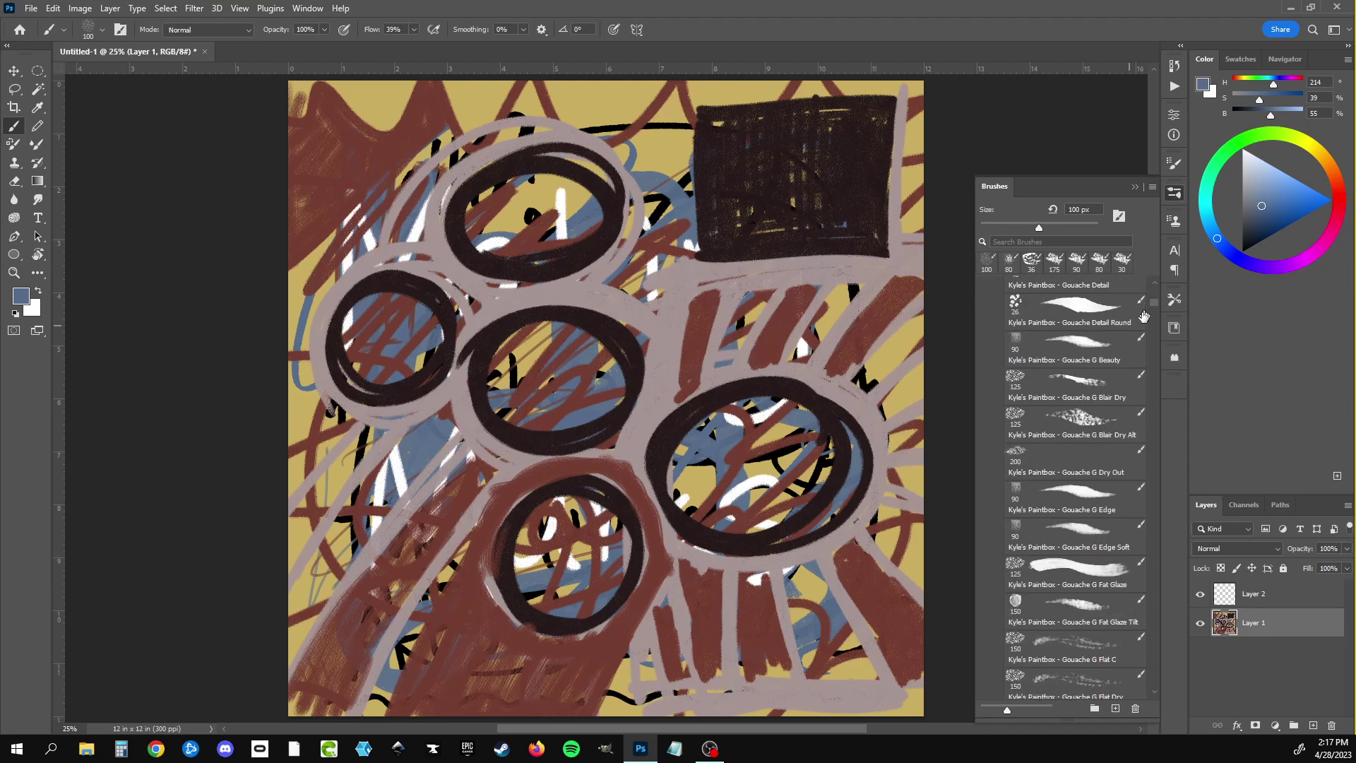
left_click(1087, 421)
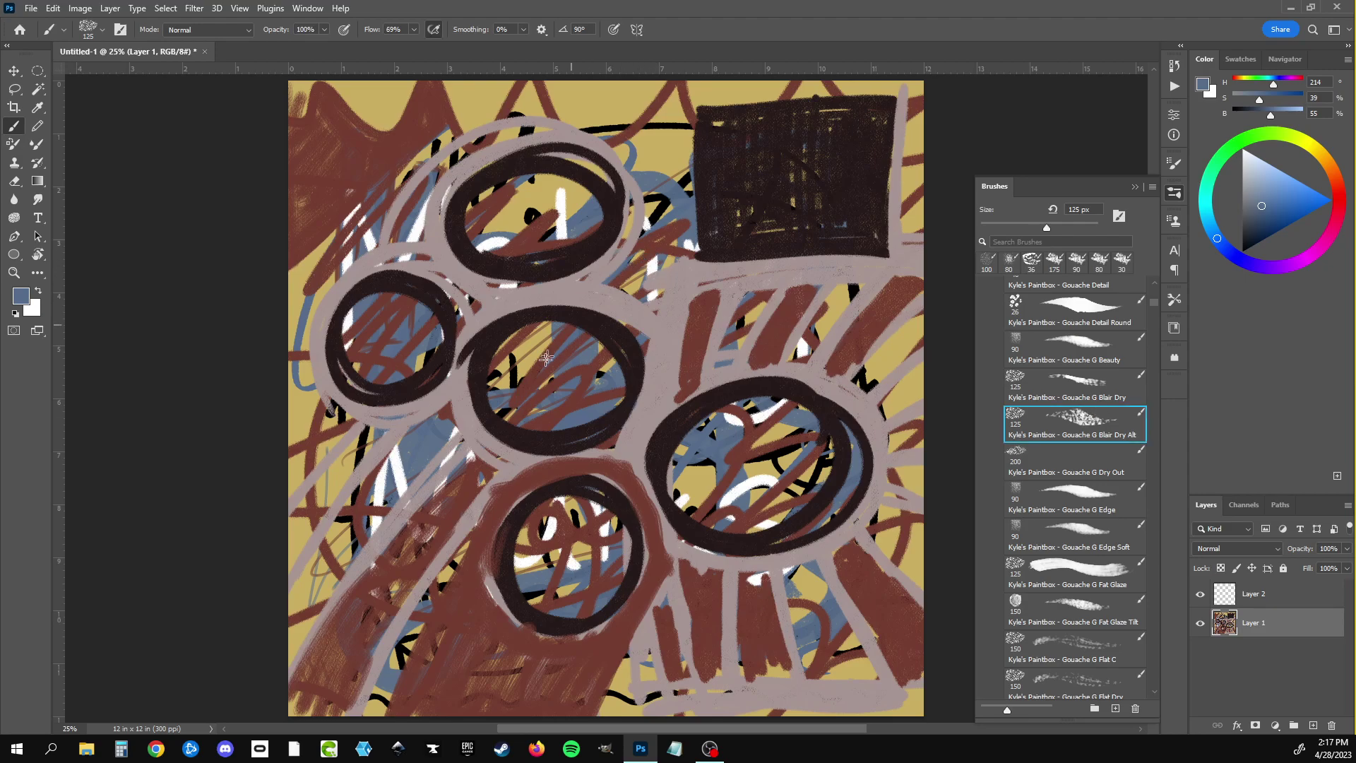
Step: Fill the middle, left, top and bottom-right dark circles with dry blue-grey strokes, covering the right yellow patch
mouse_move(514, 376)
left_mouse_down()
mouse_move(514, 349)
mouse_move(603, 342)
left_mouse_up()
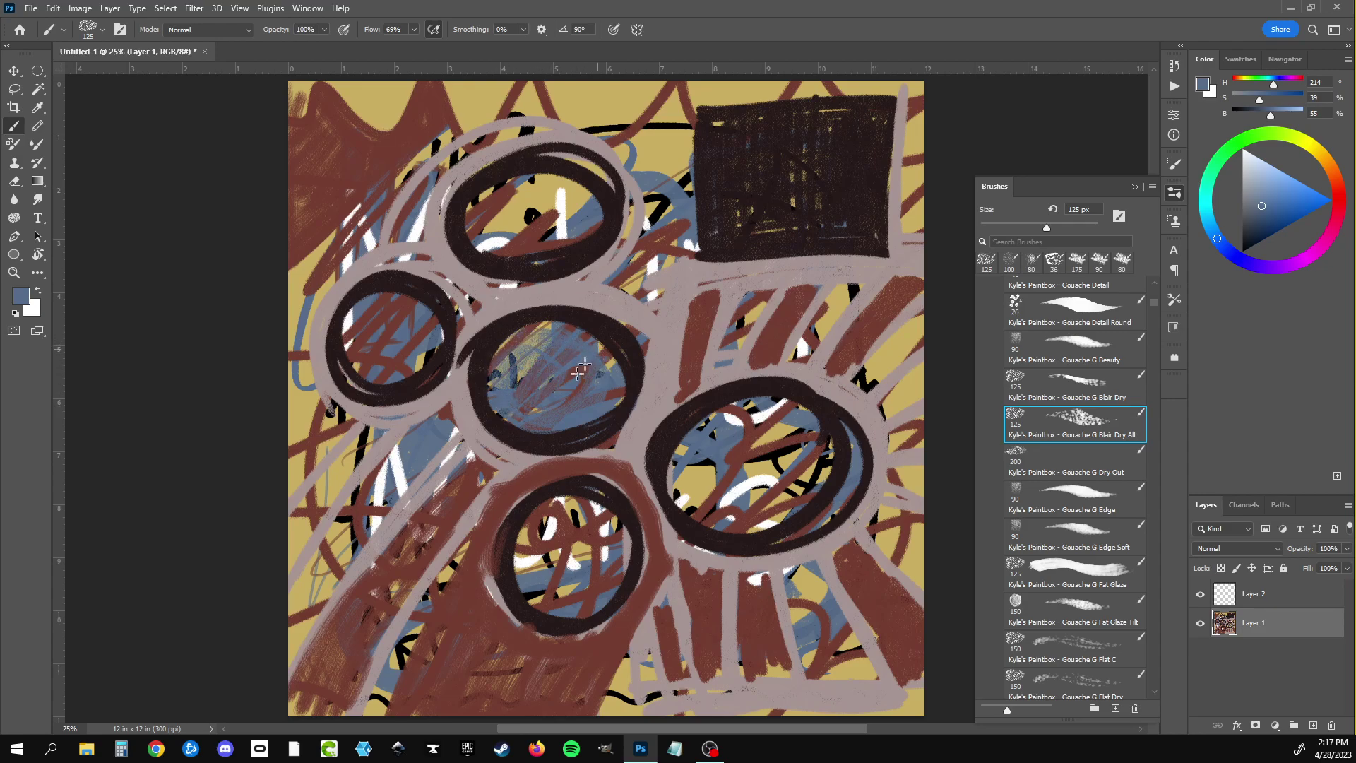
mouse_move(359, 311)
left_mouse_down()
mouse_move(367, 353)
mouse_move(417, 367)
mouse_move(424, 343)
left_mouse_up()
mouse_move(496, 238)
left_mouse_down()
mouse_move(499, 214)
mouse_move(563, 210)
left_mouse_up()
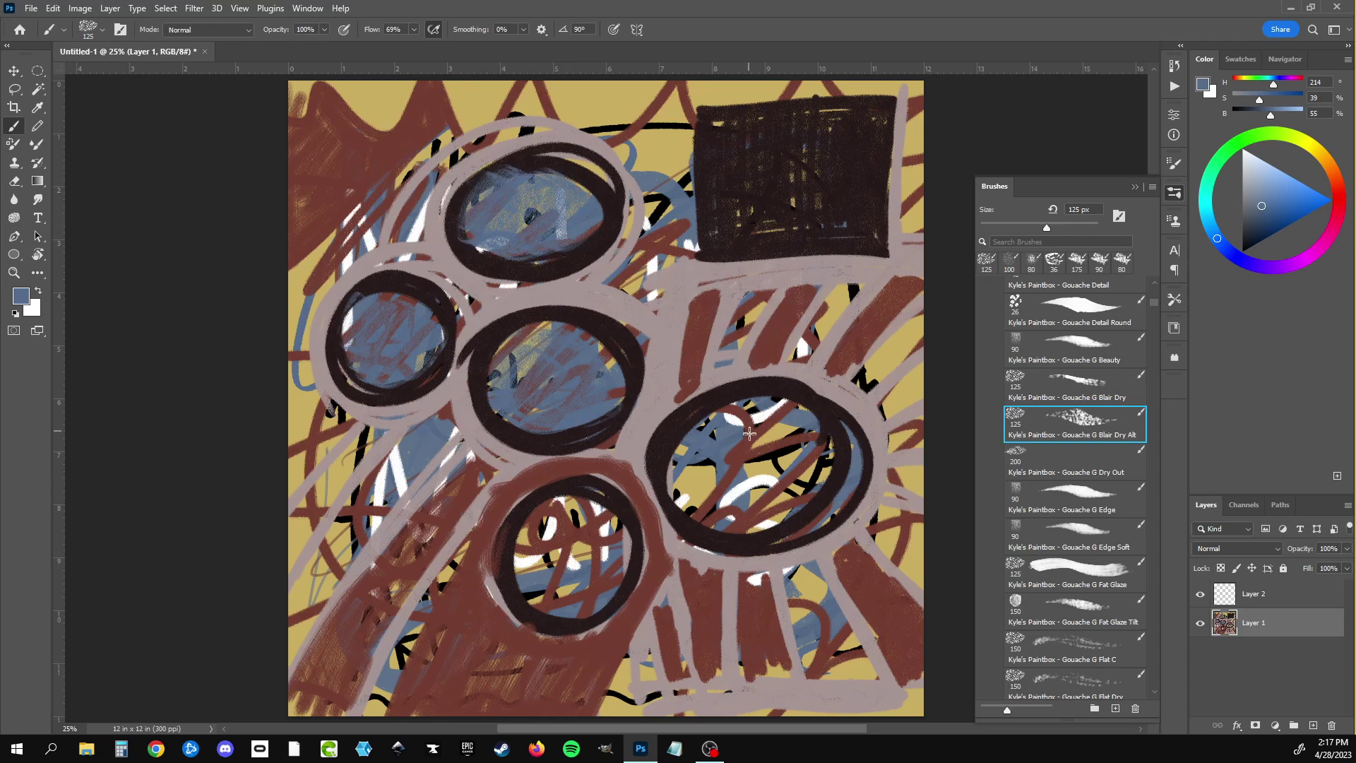
mouse_move(780, 424)
left_mouse_down()
mouse_move(696, 469)
mouse_move(795, 479)
left_mouse_up()
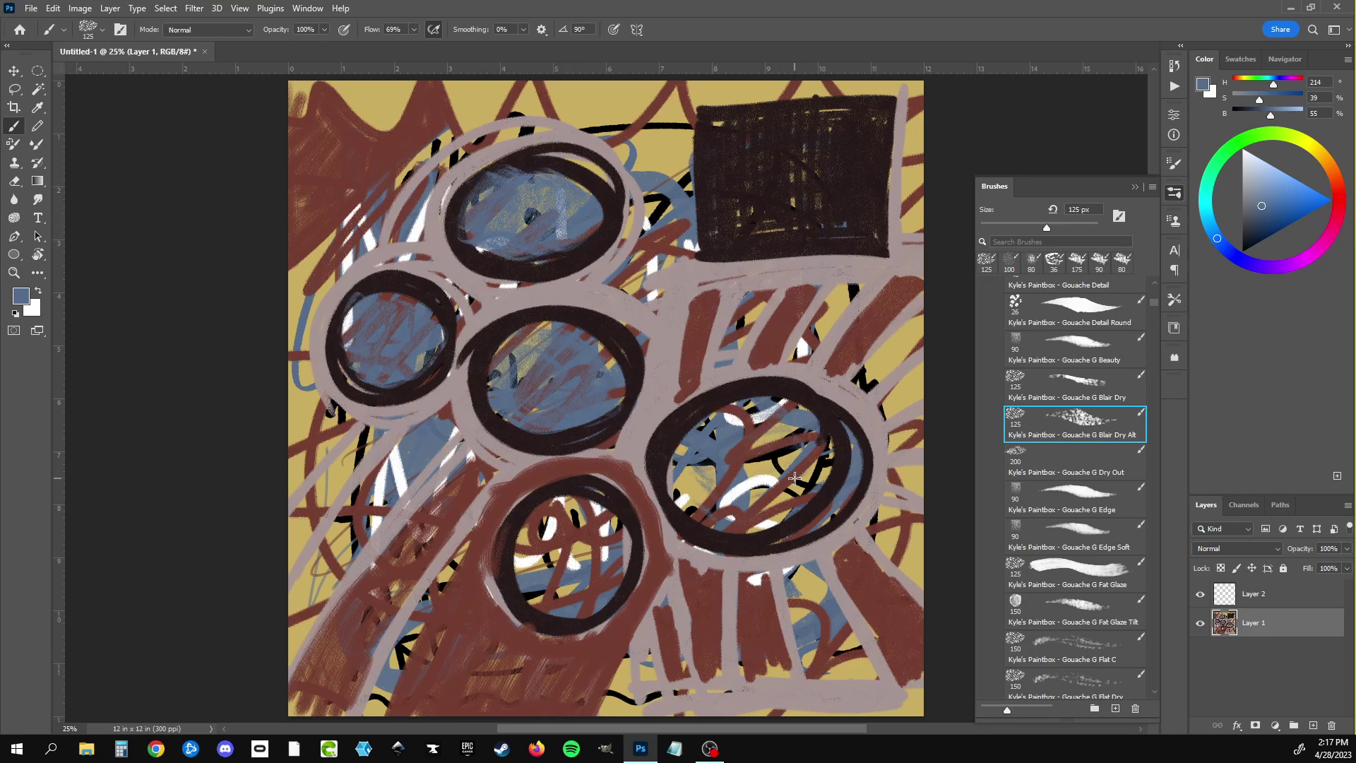
mouse_move(741, 442)
left_mouse_down()
mouse_move(681, 494)
mouse_move(782, 402)
left_mouse_up()
left_click_drag(787, 487, 833, 452)
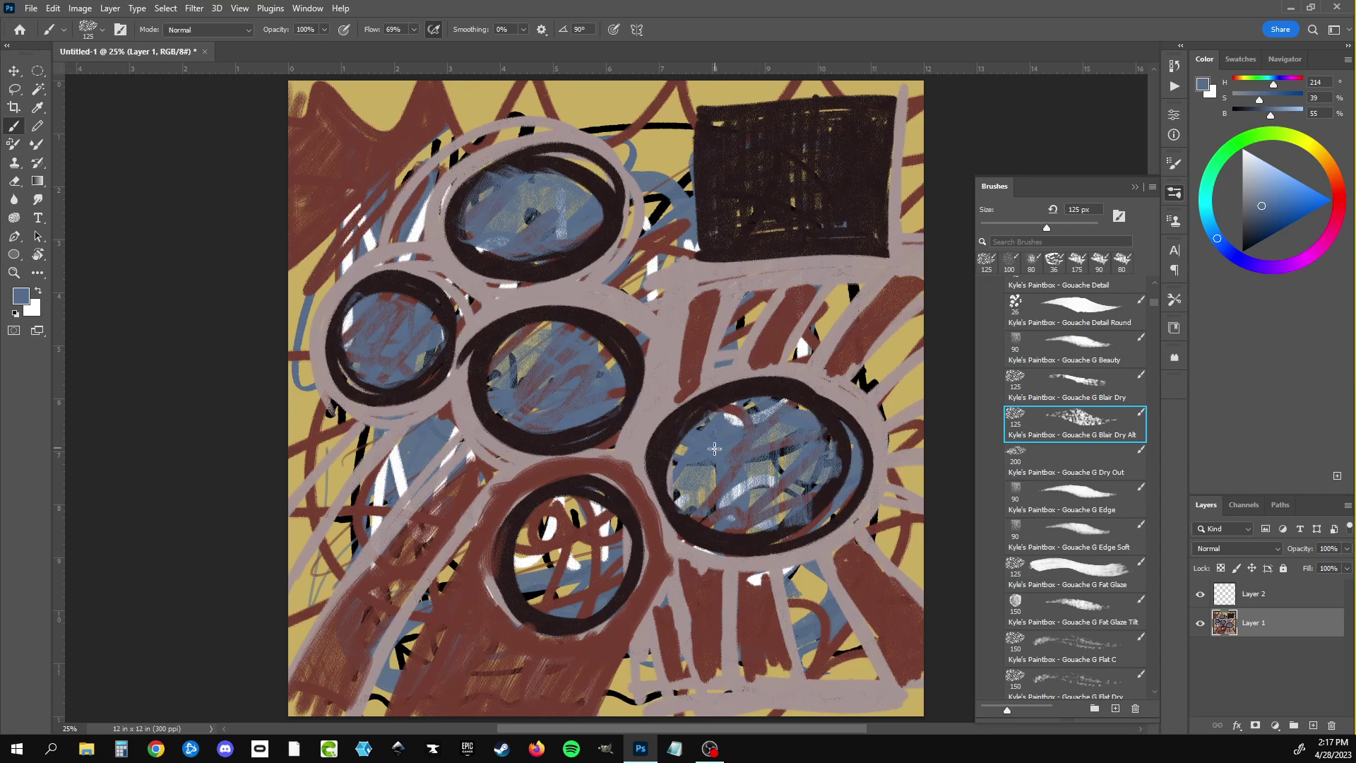
mouse_move(881, 361)
left_mouse_down()
mouse_move(892, 406)
mouse_move(925, 375)
left_mouse_up()
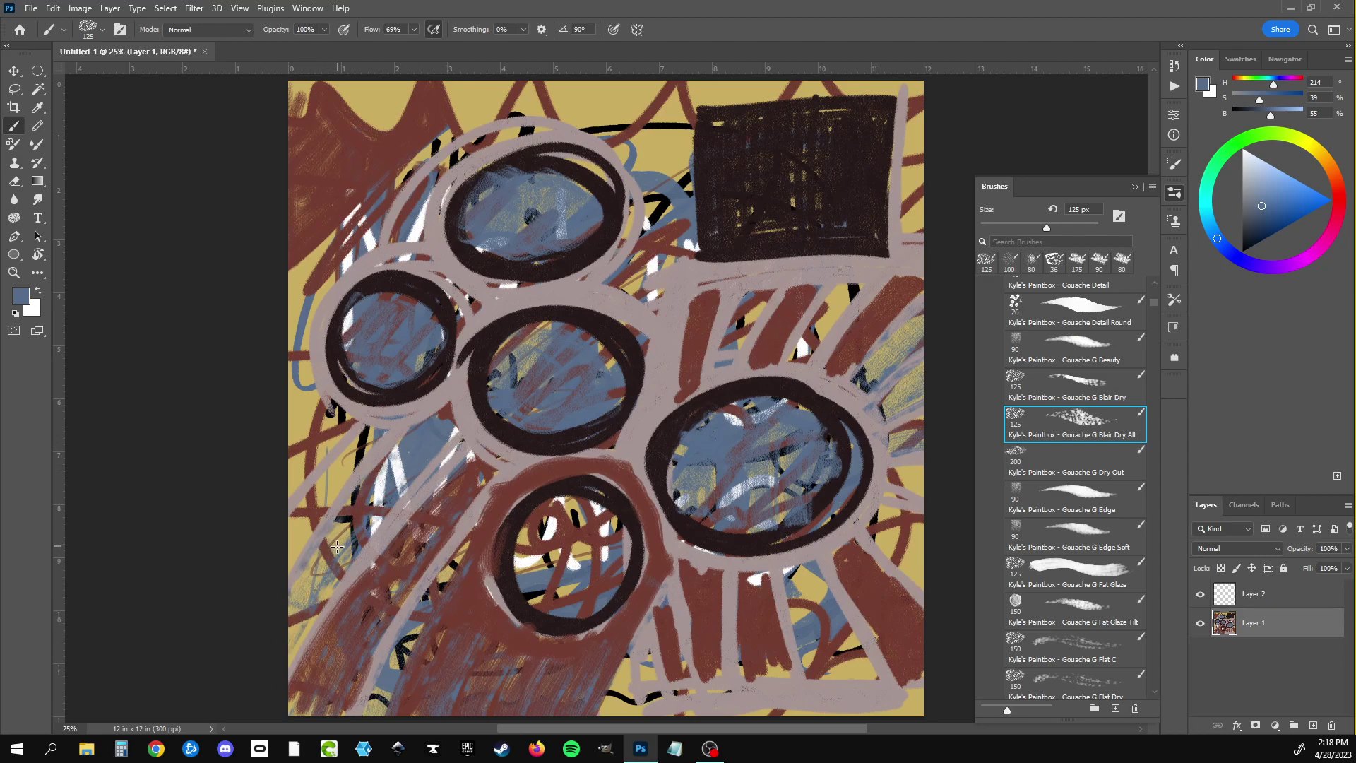
Step: Streak dry blue-grey texture up the left edge and vertically across the dark rectangle
left_click_drag(360, 447, 319, 493)
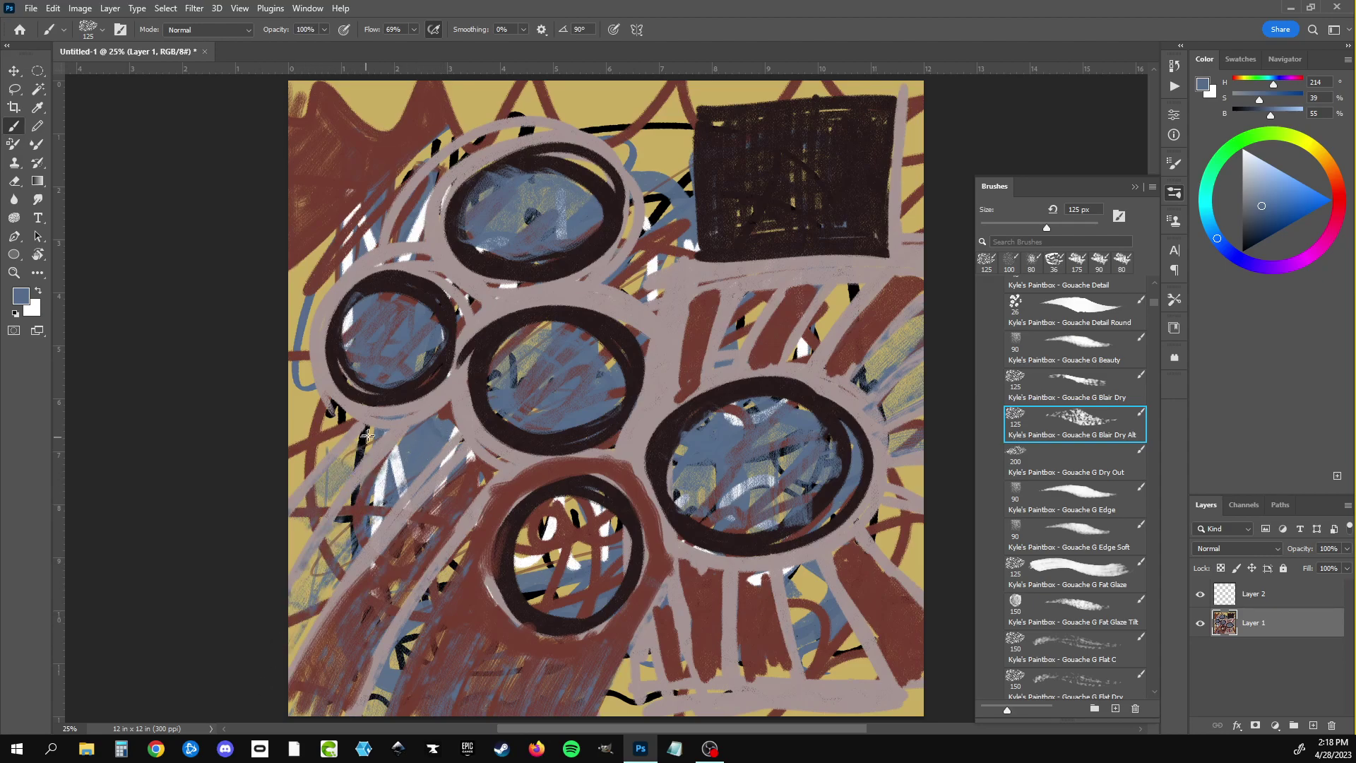
left_click_drag(283, 559, 289, 549)
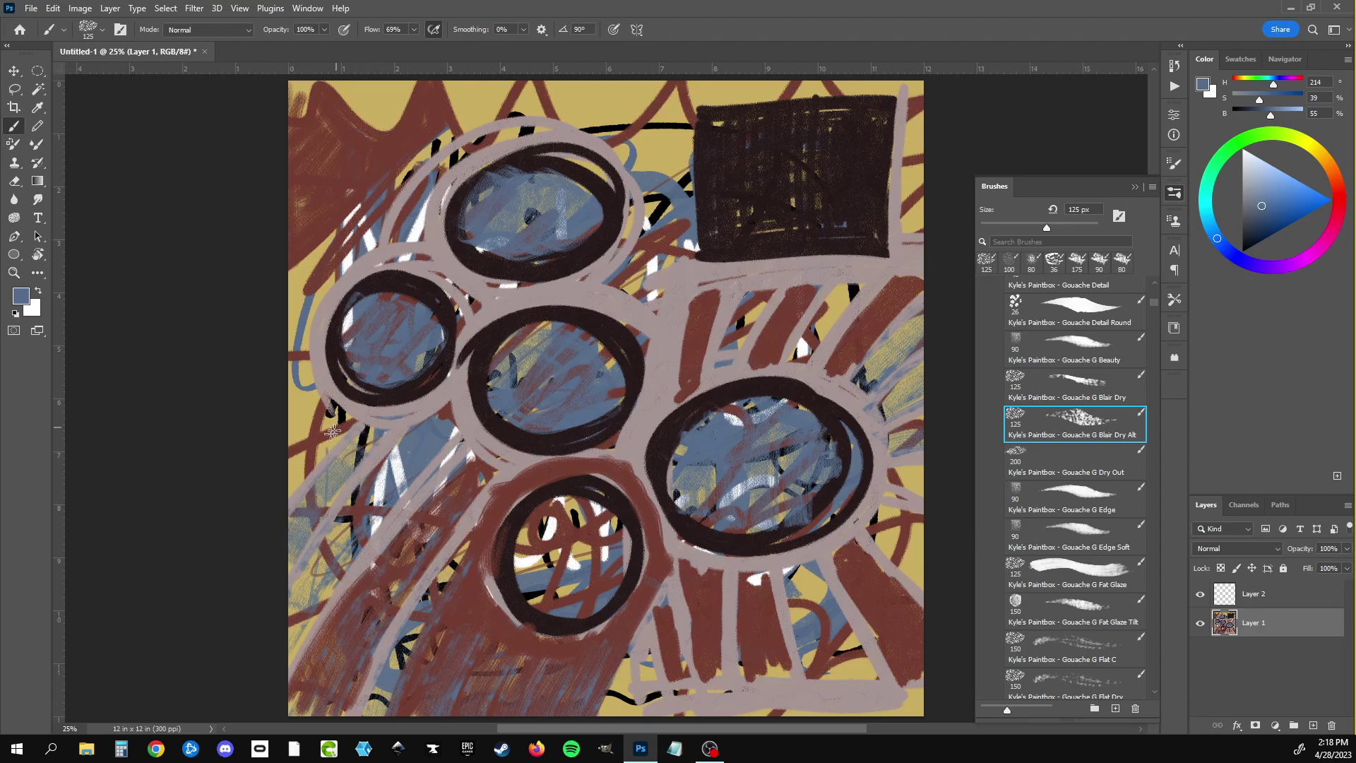
mouse_move(330, 430)
left_mouse_down()
mouse_move(297, 339)
mouse_move(323, 111)
left_mouse_up()
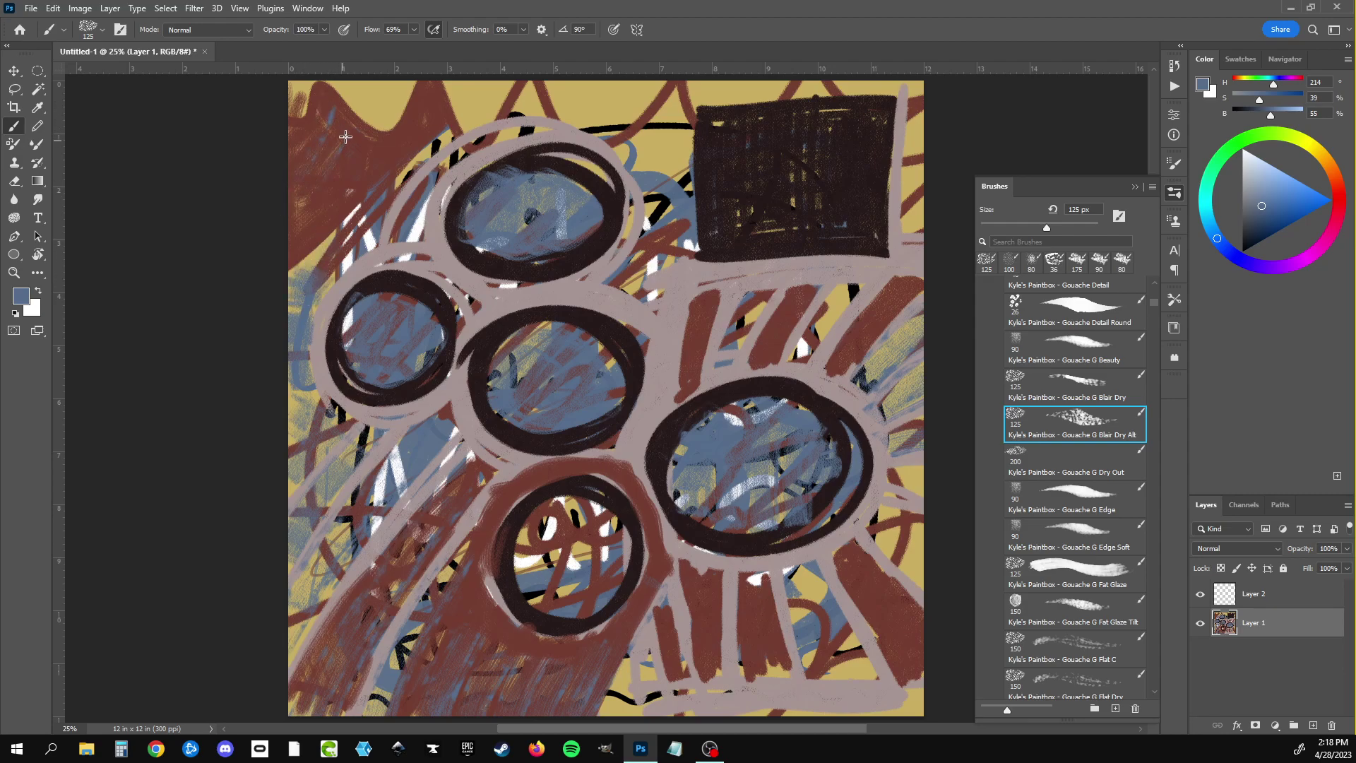
mouse_move(345, 136)
left_mouse_down()
mouse_move(346, 167)
mouse_move(373, 156)
mouse_move(335, 203)
left_mouse_up()
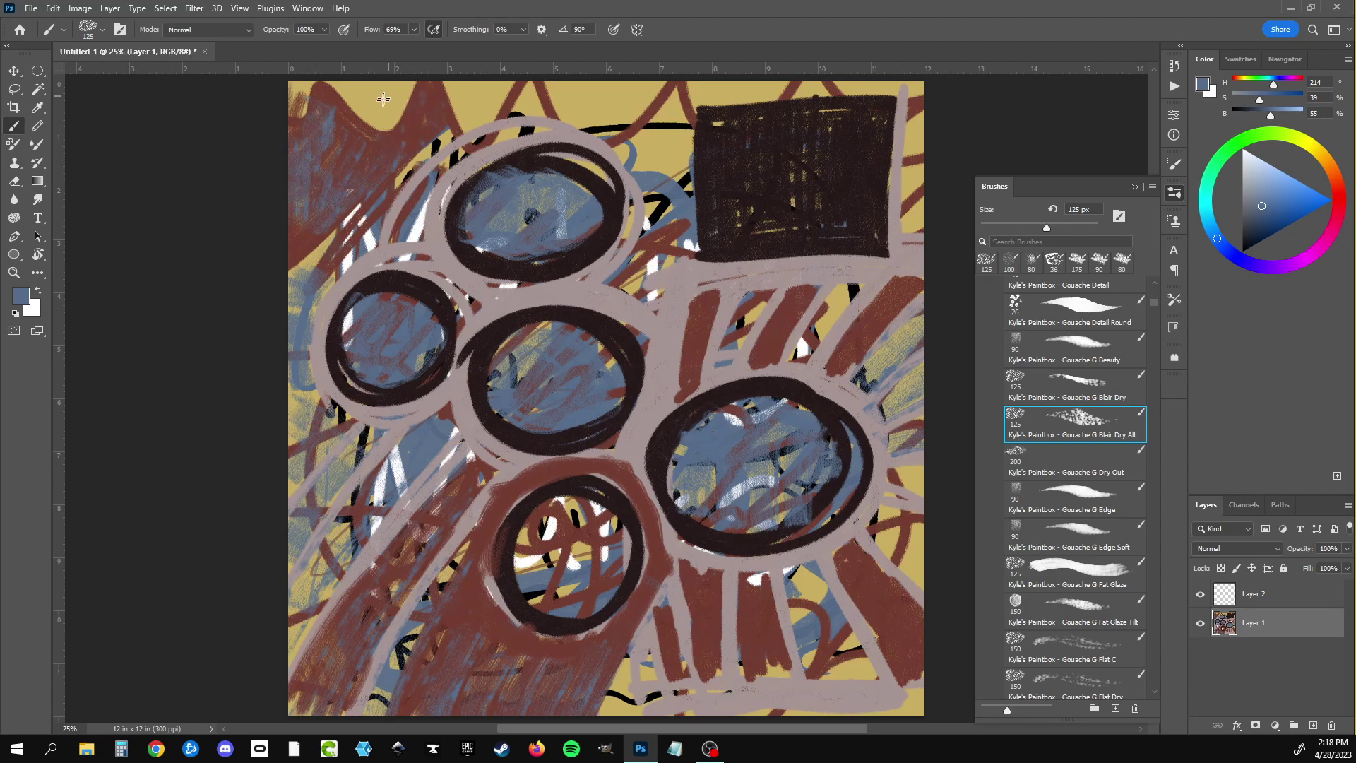
left_click_drag(383, 99, 380, 107)
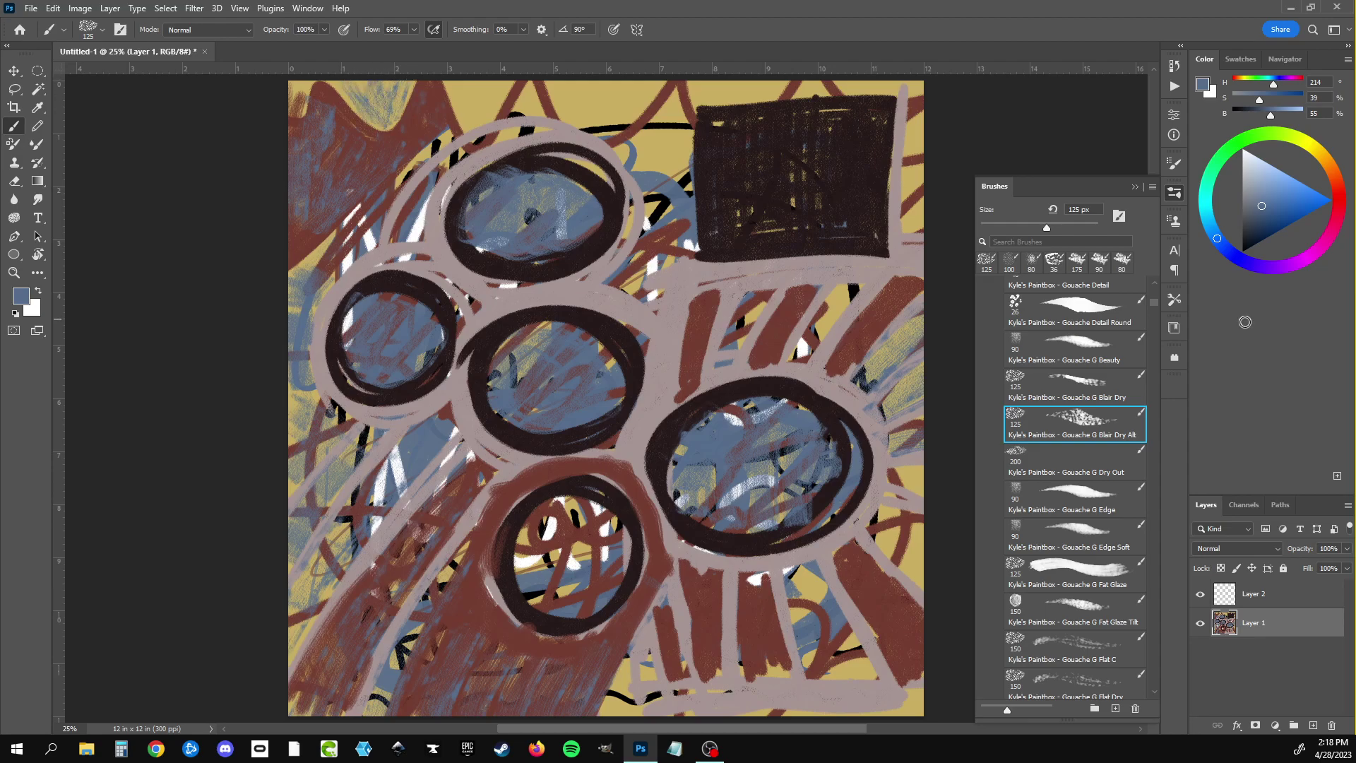
mouse_move(732, 235)
left_mouse_down()
mouse_move(720, 142)
mouse_move(763, 233)
mouse_move(798, 168)
left_mouse_up()
mouse_move(798, 236)
left_mouse_down()
mouse_move(798, 131)
mouse_move(833, 177)
mouse_move(841, 120)
left_mouse_up()
left_click_drag(870, 237, 876, 106)
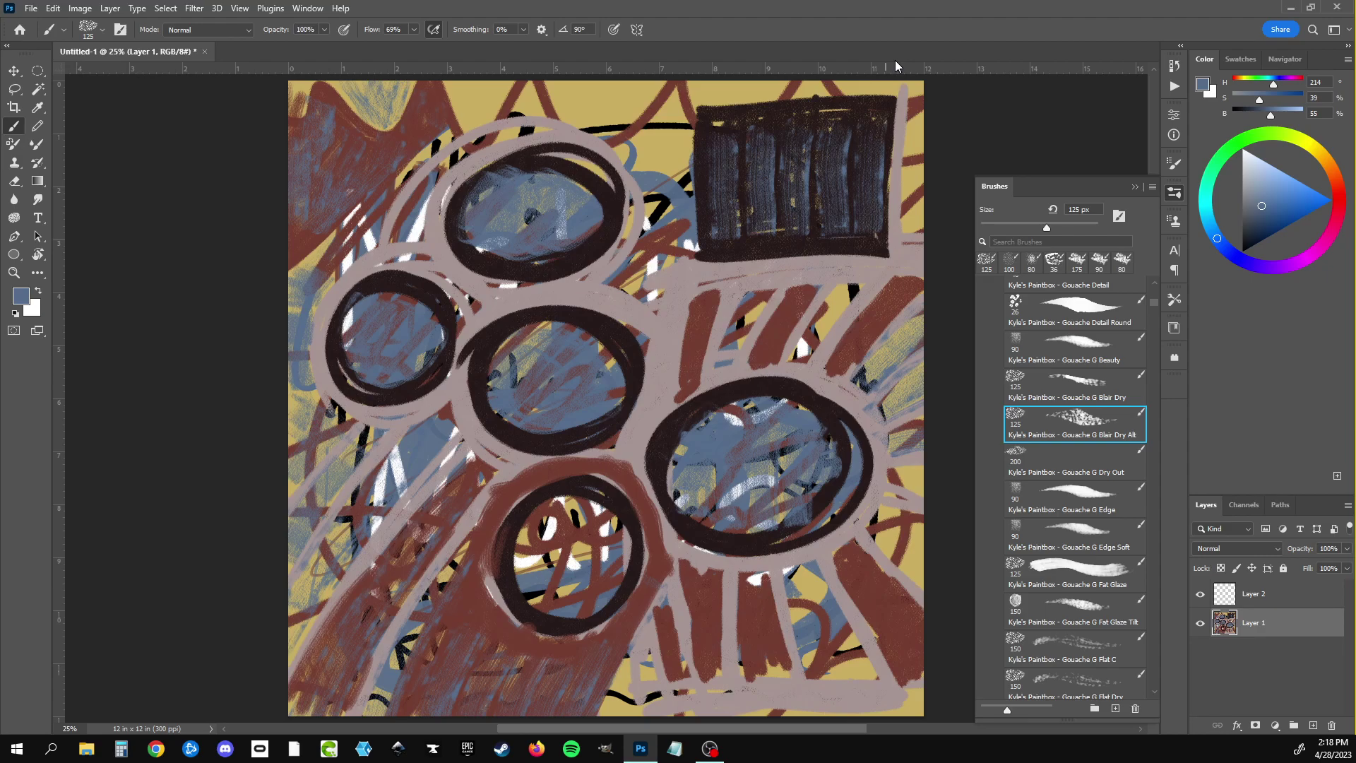
Step: With Gouache G Fat Glaze, glaze blue-grey inside the lower-middle circle and between the lower-right red stripes
left_click(1111, 568)
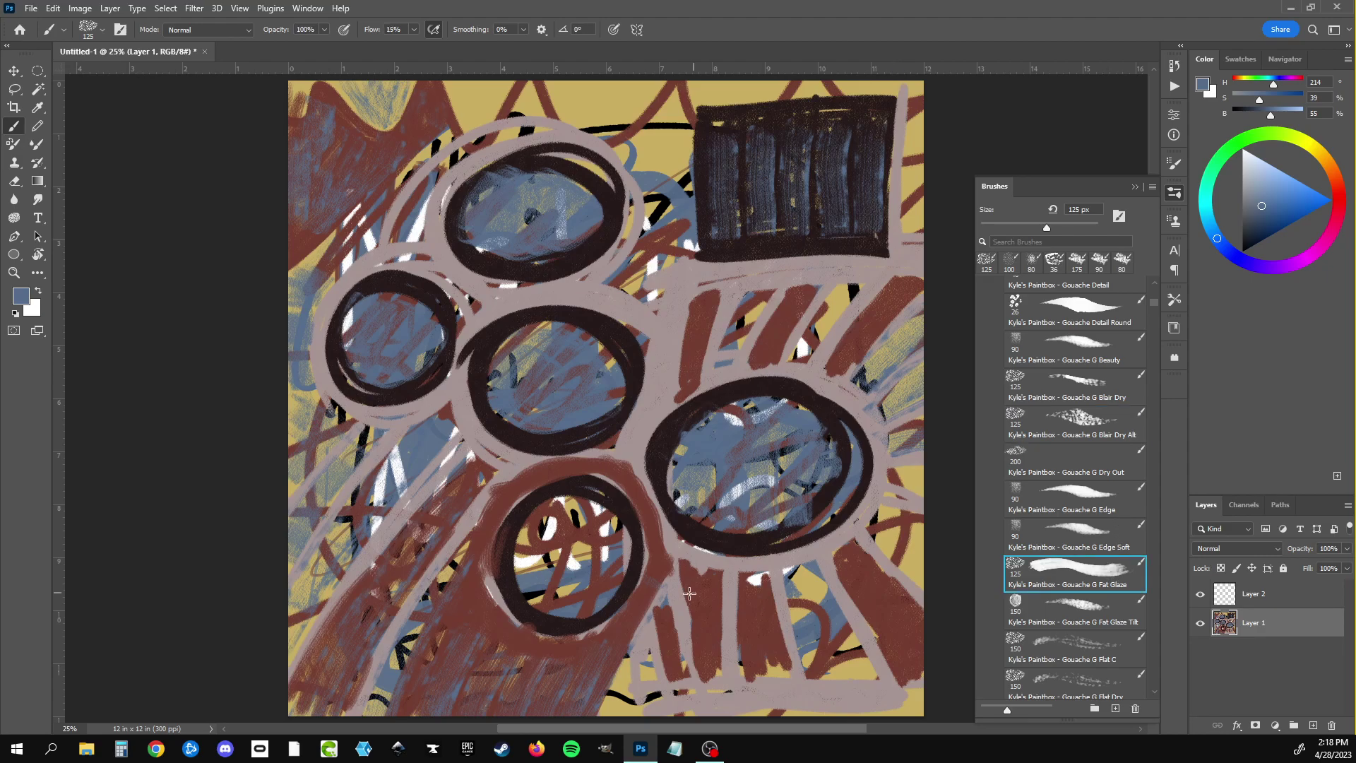
mouse_move(639, 642)
left_mouse_down()
mouse_move(608, 710)
mouse_move(632, 643)
mouse_move(646, 713)
mouse_move(666, 705)
mouse_move(643, 657)
mouse_move(638, 712)
mouse_move(647, 631)
mouse_move(608, 544)
mouse_move(529, 537)
left_mouse_up()
left_click_drag(537, 600, 615, 551)
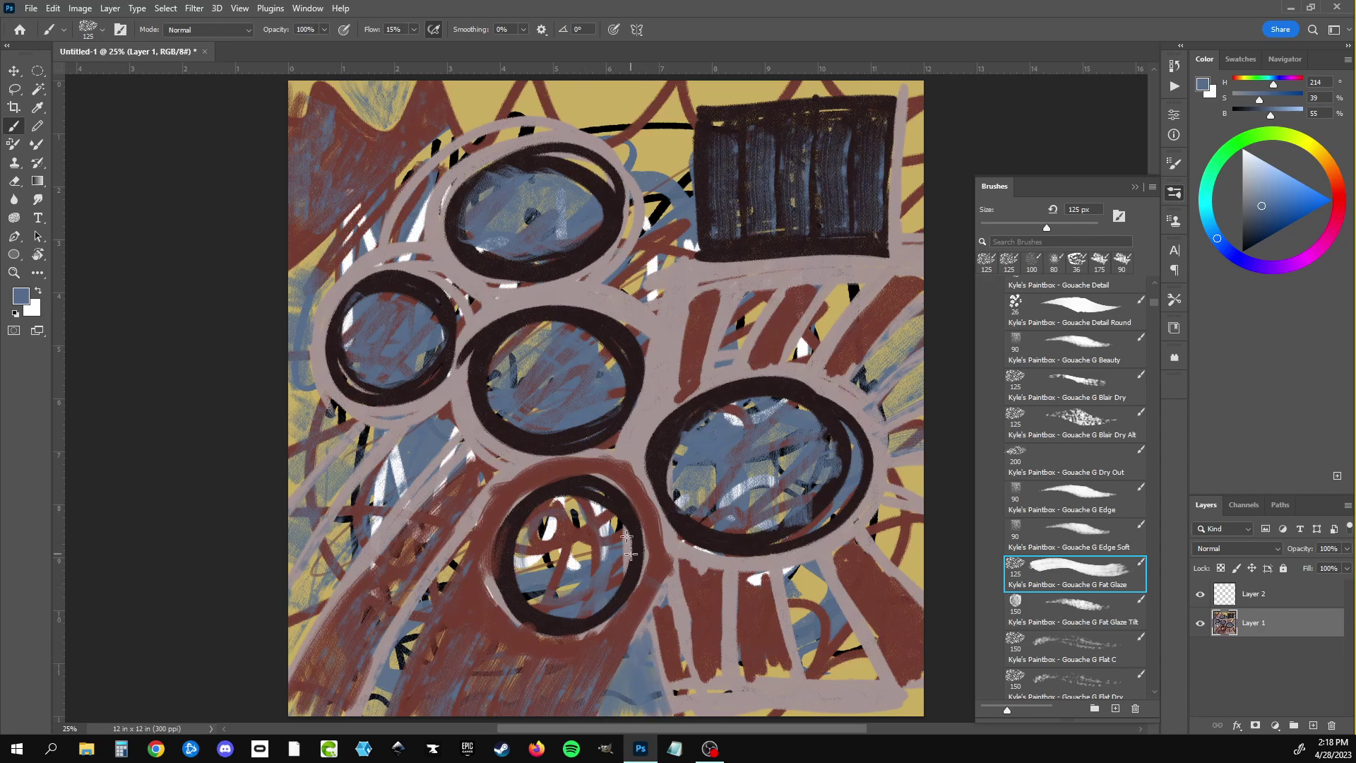
mouse_move(600, 505)
left_mouse_down()
mouse_move(631, 555)
mouse_move(529, 607)
left_mouse_up()
left_click_drag(622, 608, 598, 514)
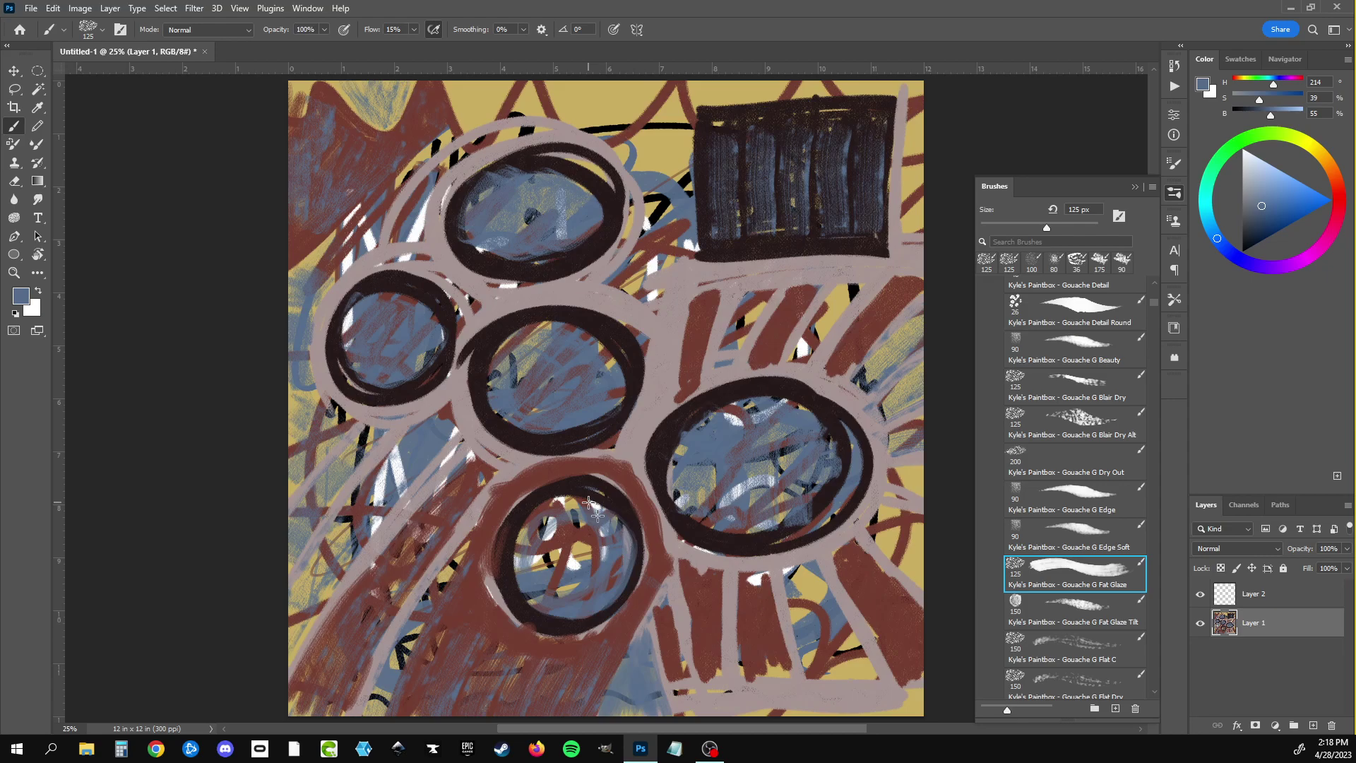
mouse_move(519, 570)
left_mouse_down()
mouse_move(554, 503)
mouse_move(537, 593)
mouse_move(568, 498)
left_mouse_up()
mouse_move(551, 594)
left_mouse_down()
mouse_move(574, 517)
mouse_move(561, 593)
mouse_move(597, 526)
mouse_move(601, 565)
left_mouse_up()
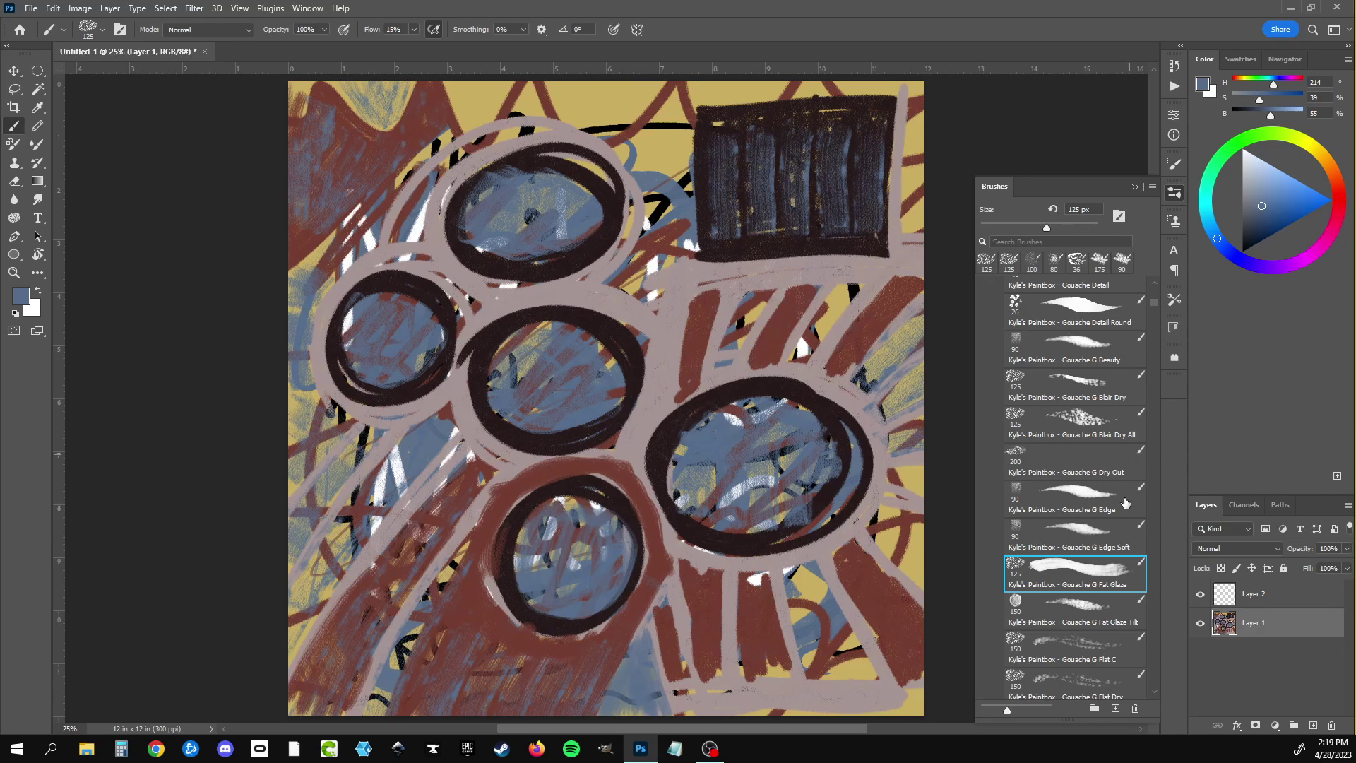
mouse_move(793, 579)
left_mouse_down()
mouse_move(802, 614)
mouse_move(813, 565)
mouse_move(867, 674)
mouse_move(805, 669)
mouse_move(819, 649)
mouse_move(855, 650)
left_mouse_up()
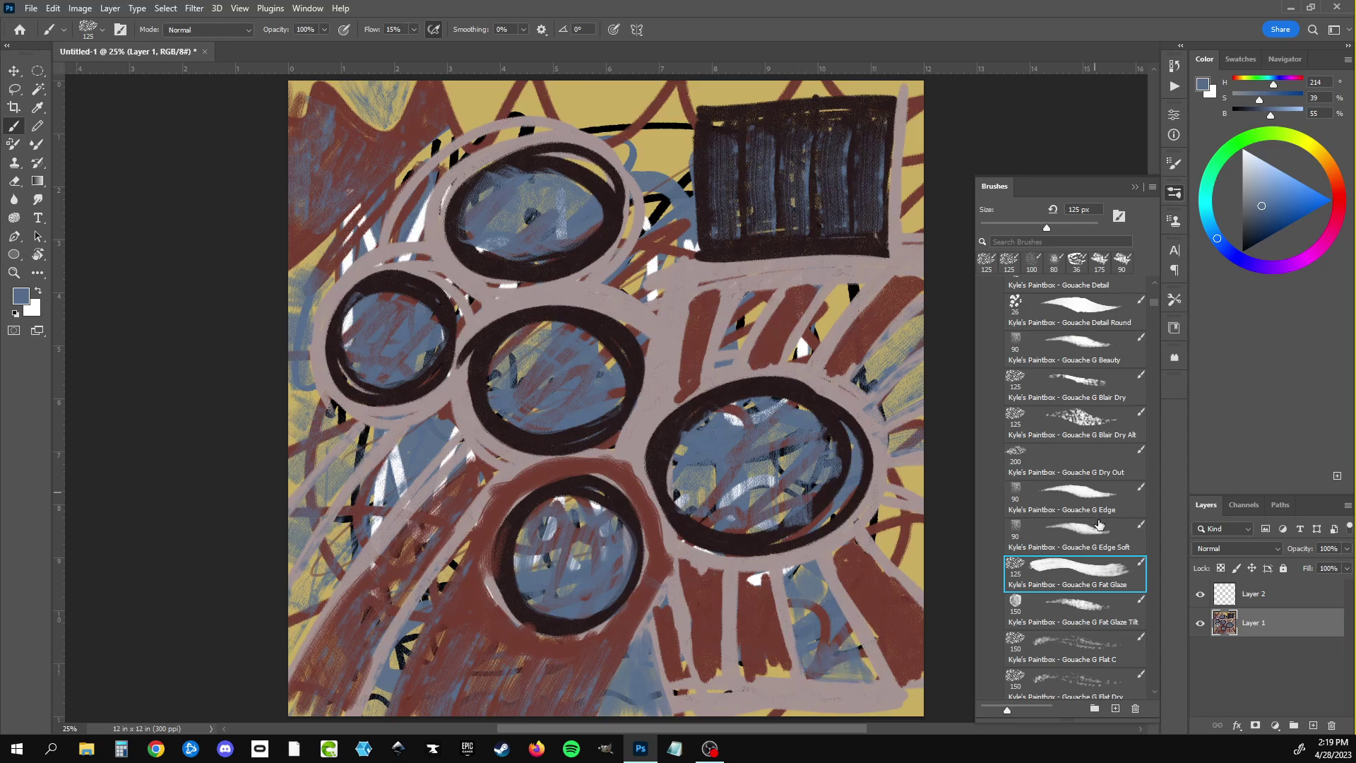
Step: Switch to the Gouache G Roundup brush at 125 px and test it with a dab
left_click(1094, 648)
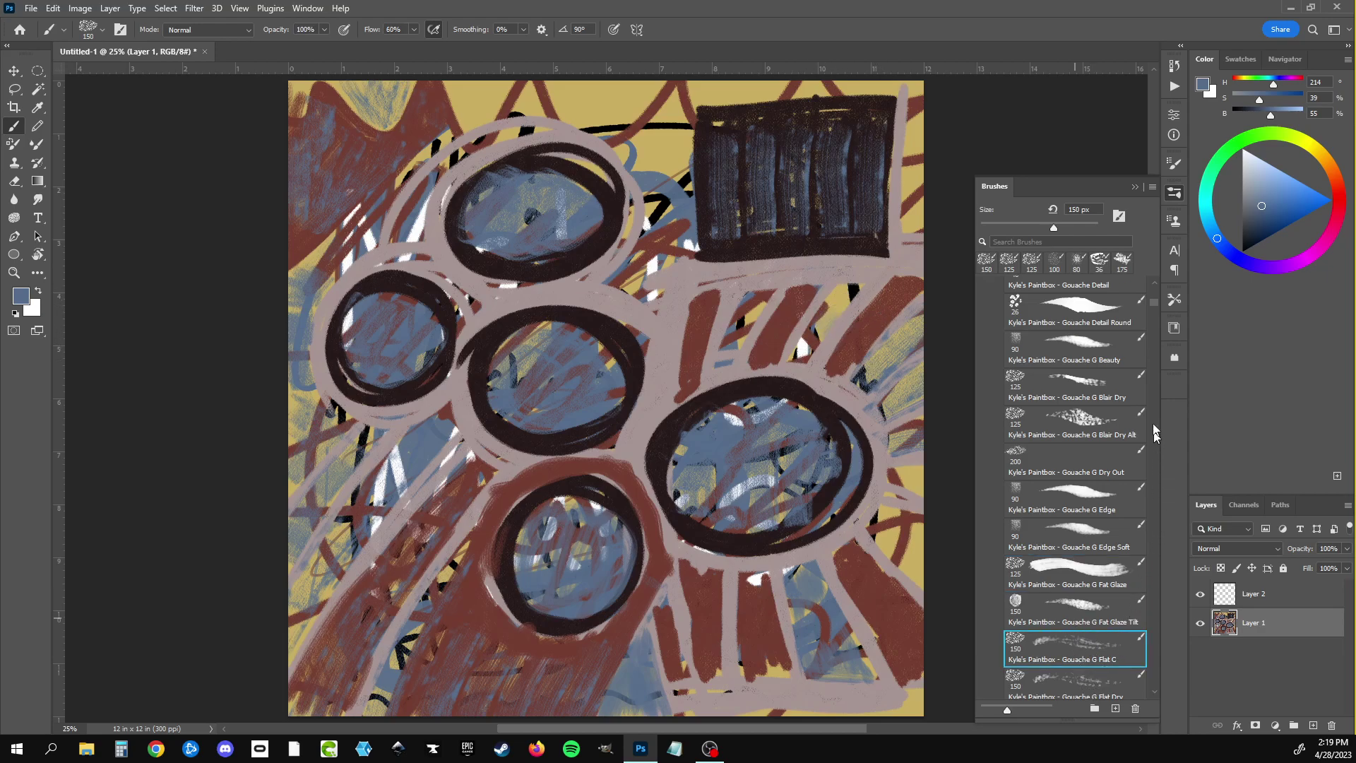
left_click_drag(1155, 301, 1157, 311)
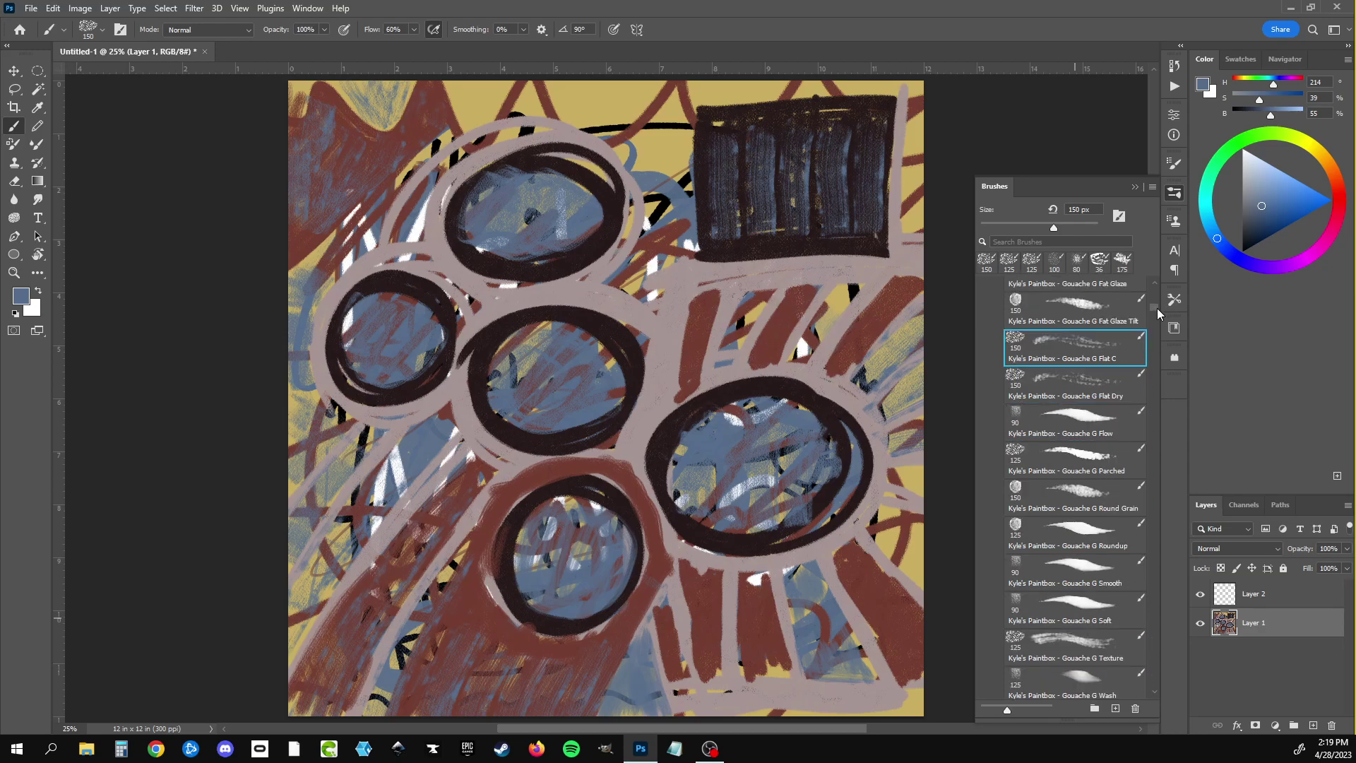
left_click(1086, 535)
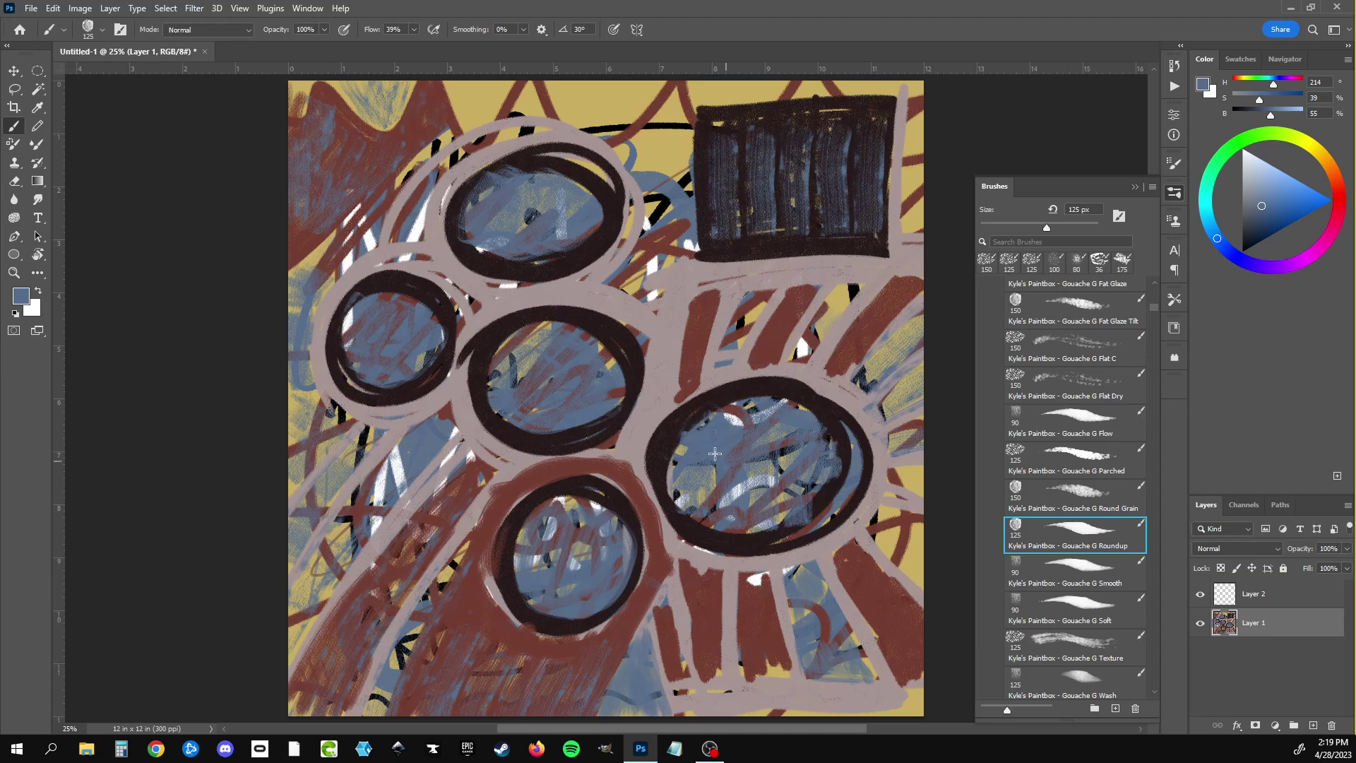
left_click(636, 416)
Step: Brush blue-grey over the right red stripes and curve it around the top circle up to the canvas top
mouse_move(737, 313)
left_mouse_down()
mouse_move(803, 346)
mouse_move(863, 233)
left_mouse_up()
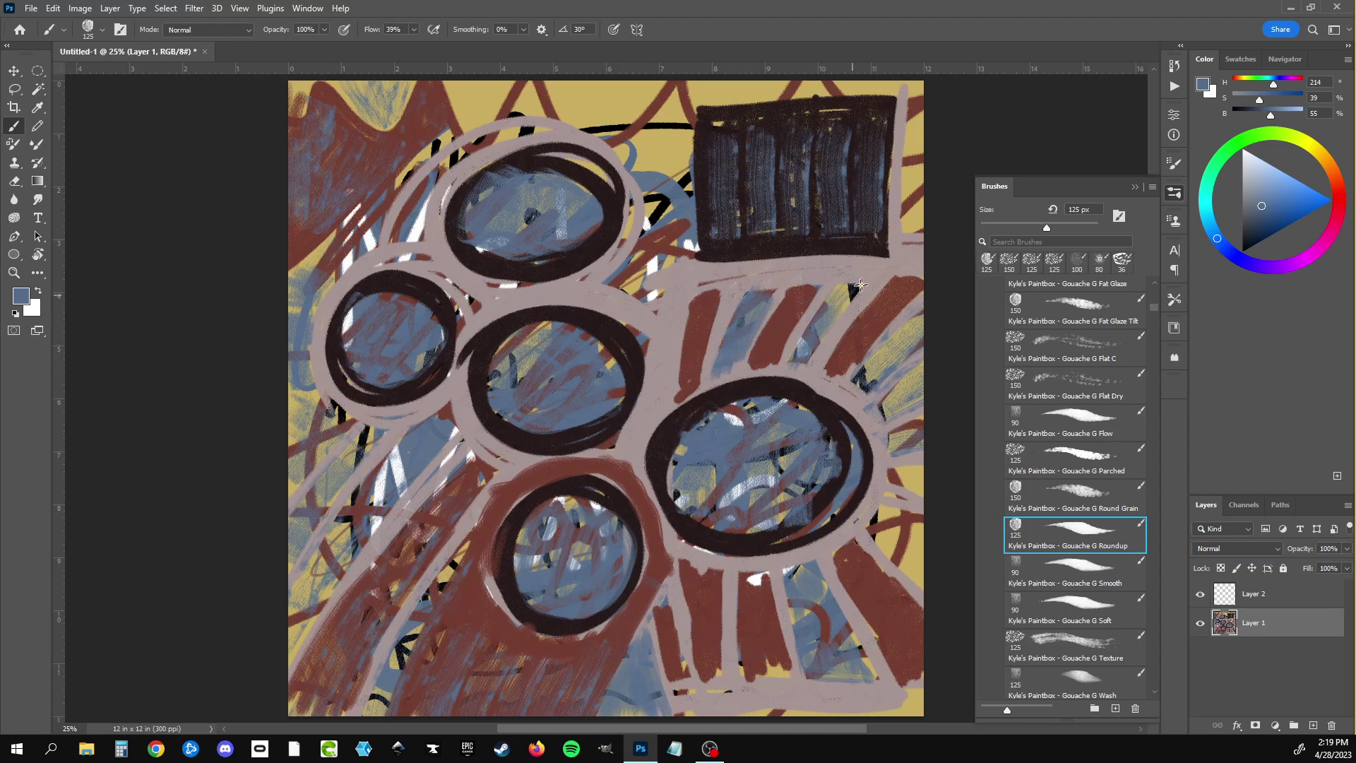
mouse_move(642, 226)
left_mouse_down()
mouse_move(630, 284)
mouse_move(651, 253)
mouse_move(658, 90)
mouse_move(925, 86)
mouse_move(664, 88)
mouse_move(637, 111)
left_mouse_up()
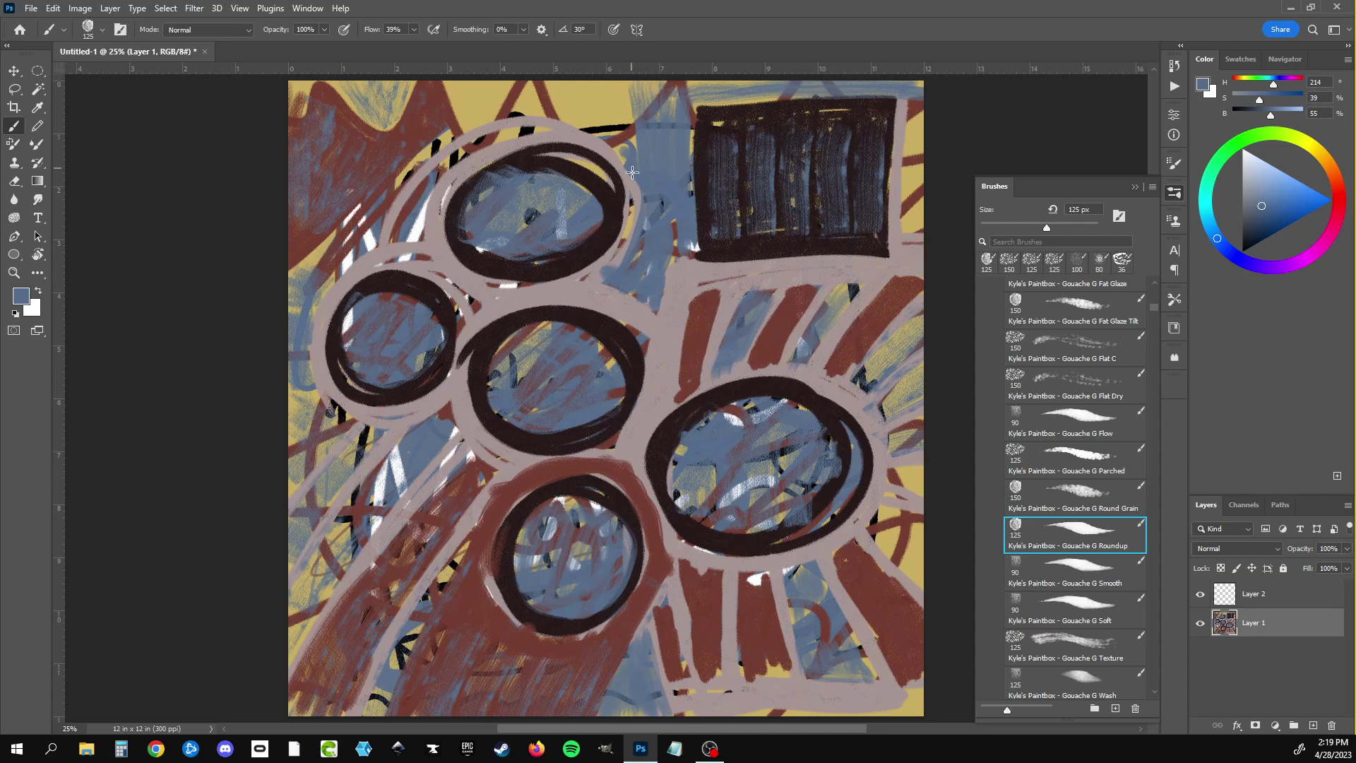
left_click_drag(632, 172, 603, 78)
mouse_move(537, 296)
left_mouse_down()
mouse_move(625, 315)
mouse_move(657, 377)
mouse_move(633, 452)
mouse_move(557, 466)
mouse_move(487, 537)
mouse_move(386, 727)
left_mouse_up()
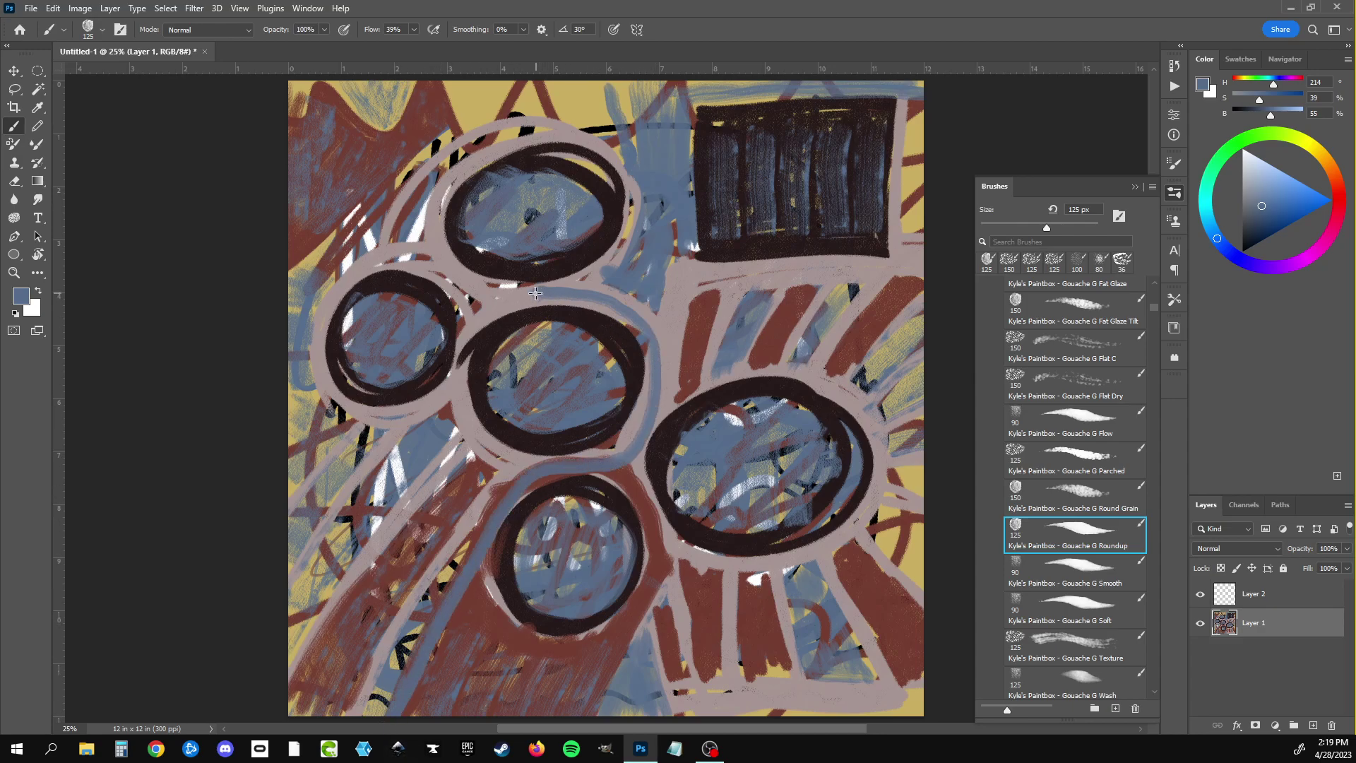
mouse_move(536, 293)
left_mouse_down()
mouse_move(463, 279)
mouse_move(423, 203)
mouse_move(536, 143)
mouse_move(558, 79)
left_mouse_up()
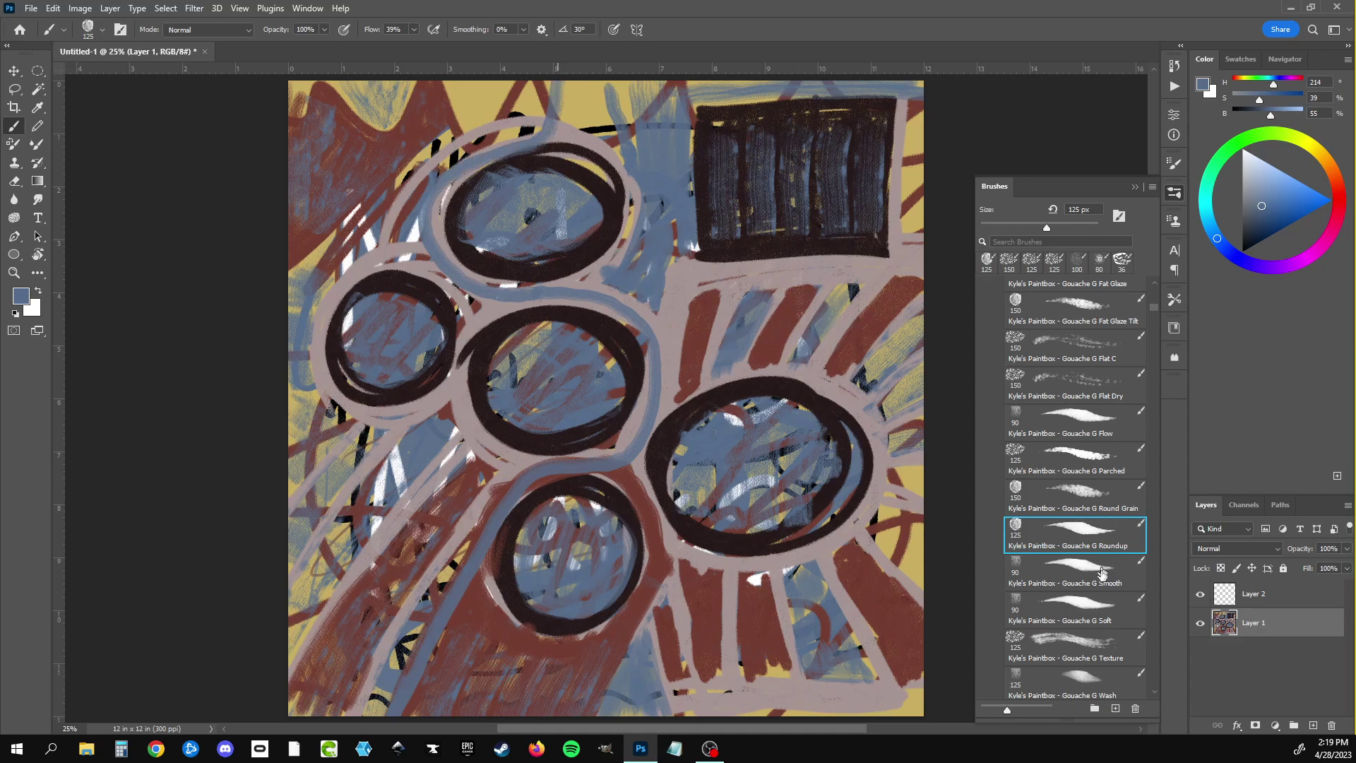
Step: Switch to the 90 px Gouache G Soft brush, paint a test stroke, and scroll down to the brush folders
left_click(1089, 609)
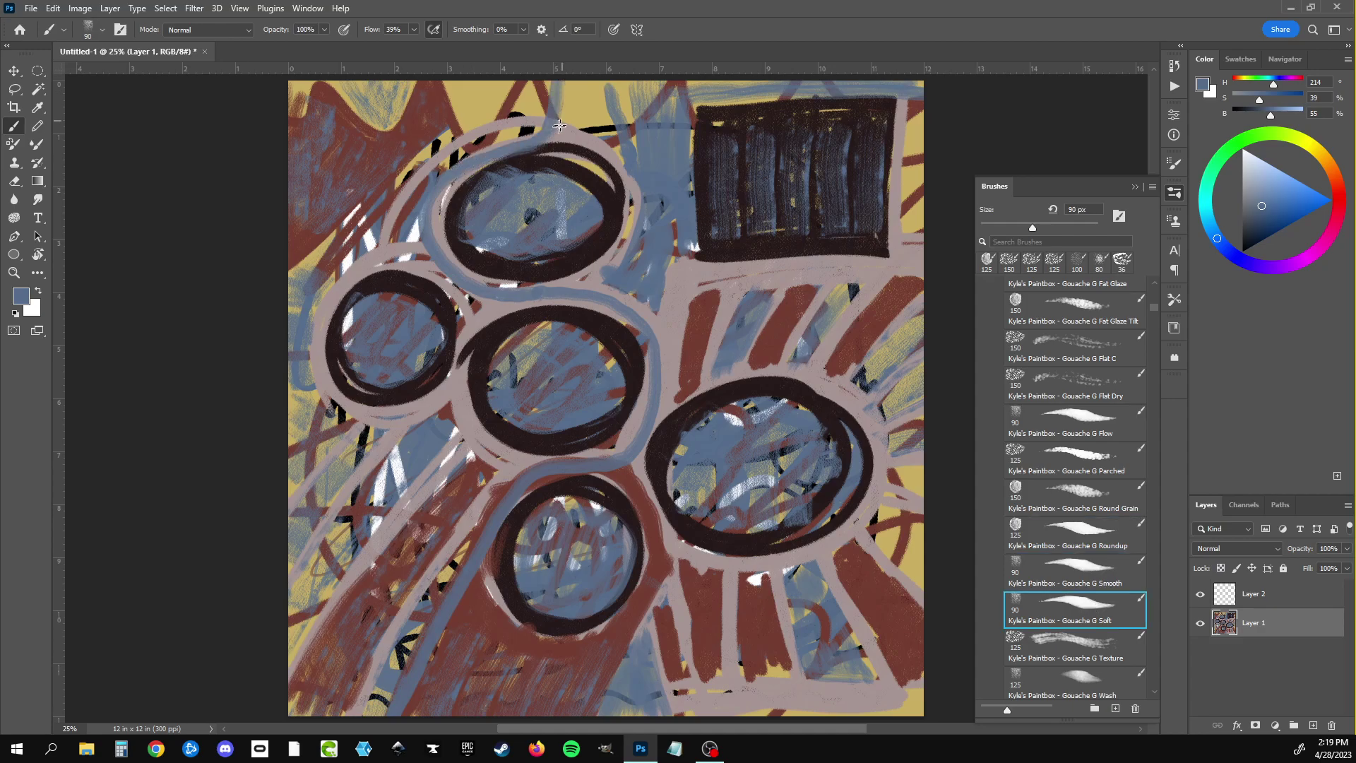
left_click_drag(563, 77, 554, 116)
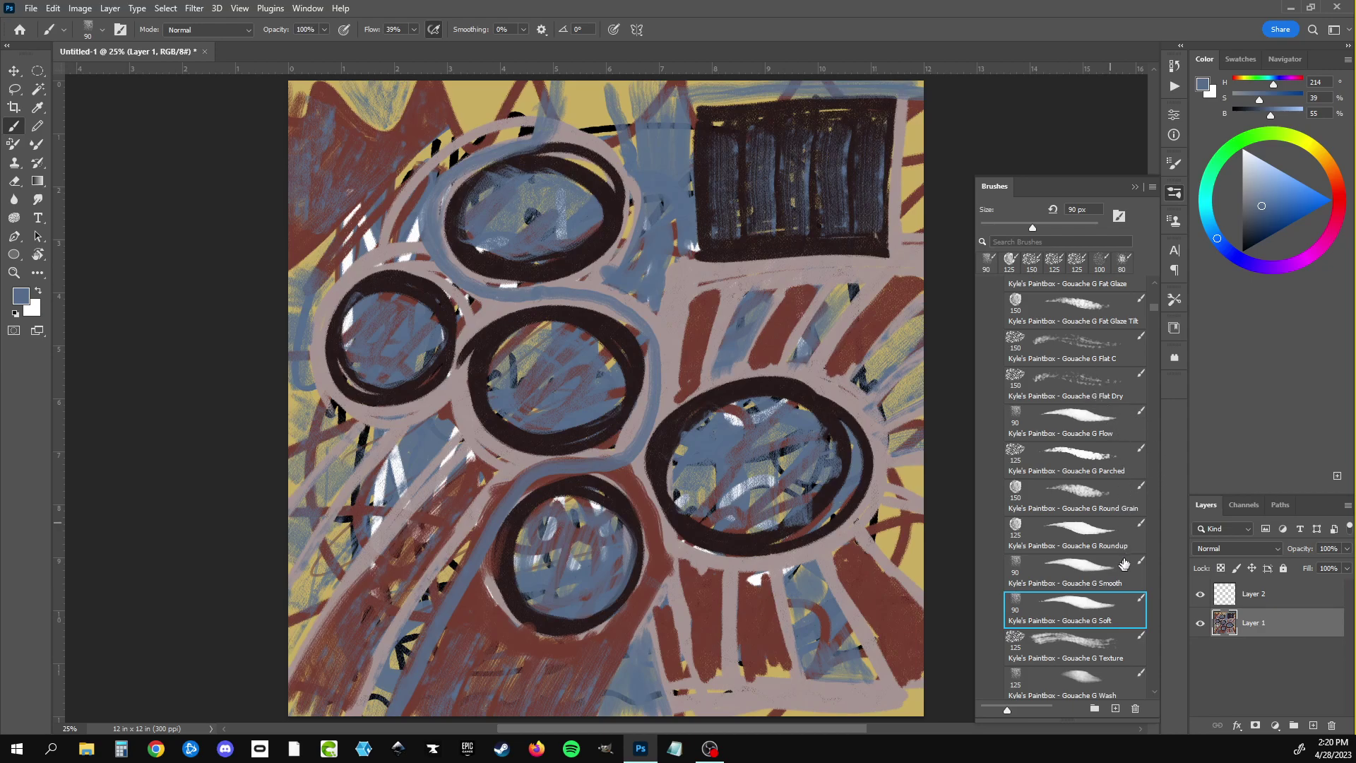
scroll(1154, 313, "down", 3)
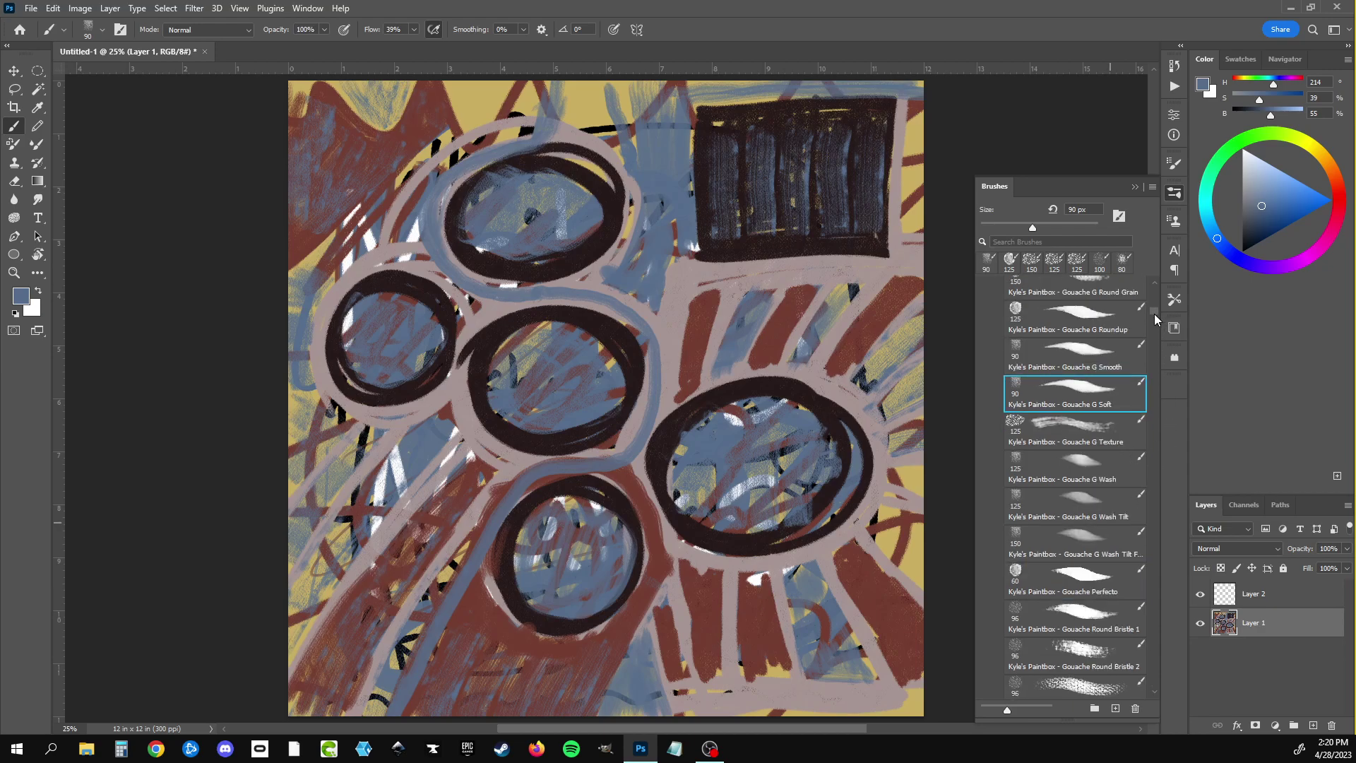
scroll(1154, 314, "down", 2)
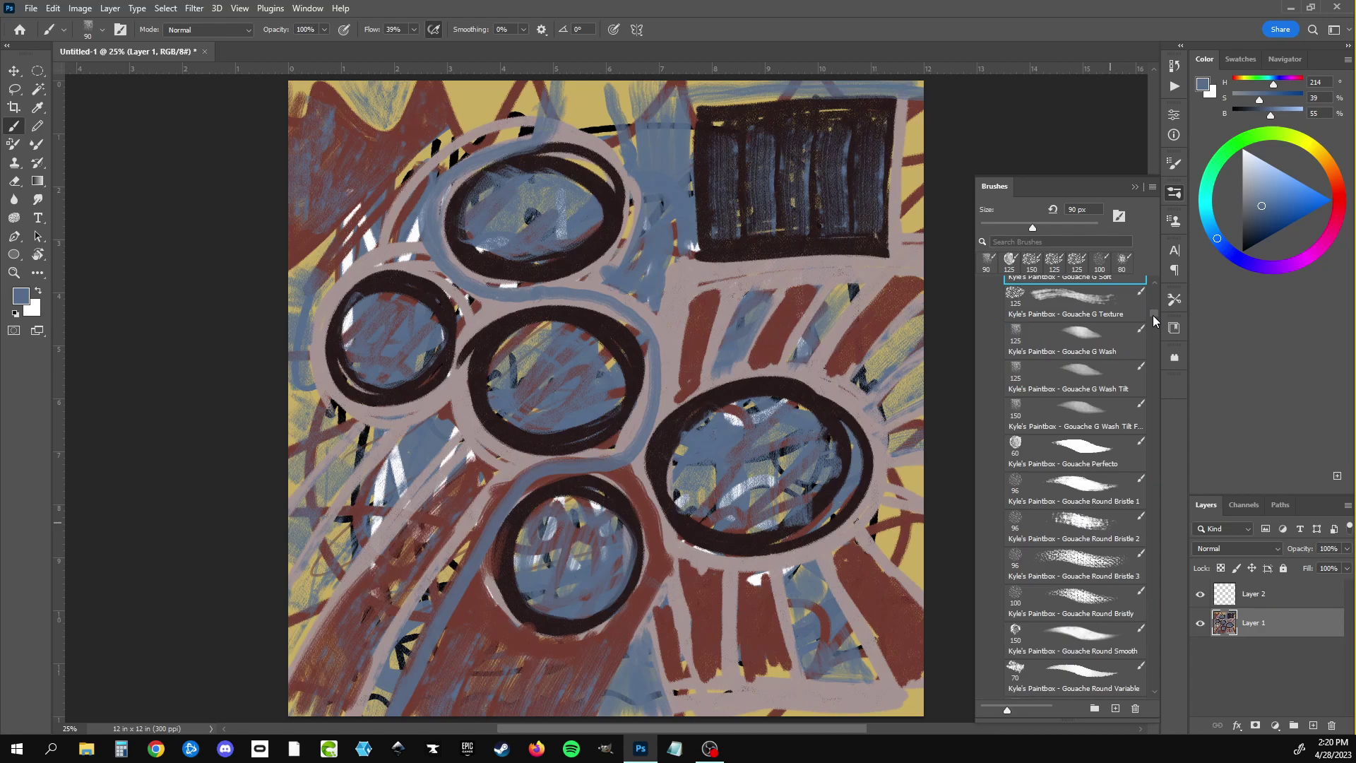
scroll(1153, 318, "down", 1)
scroll(1152, 317, "down", 2)
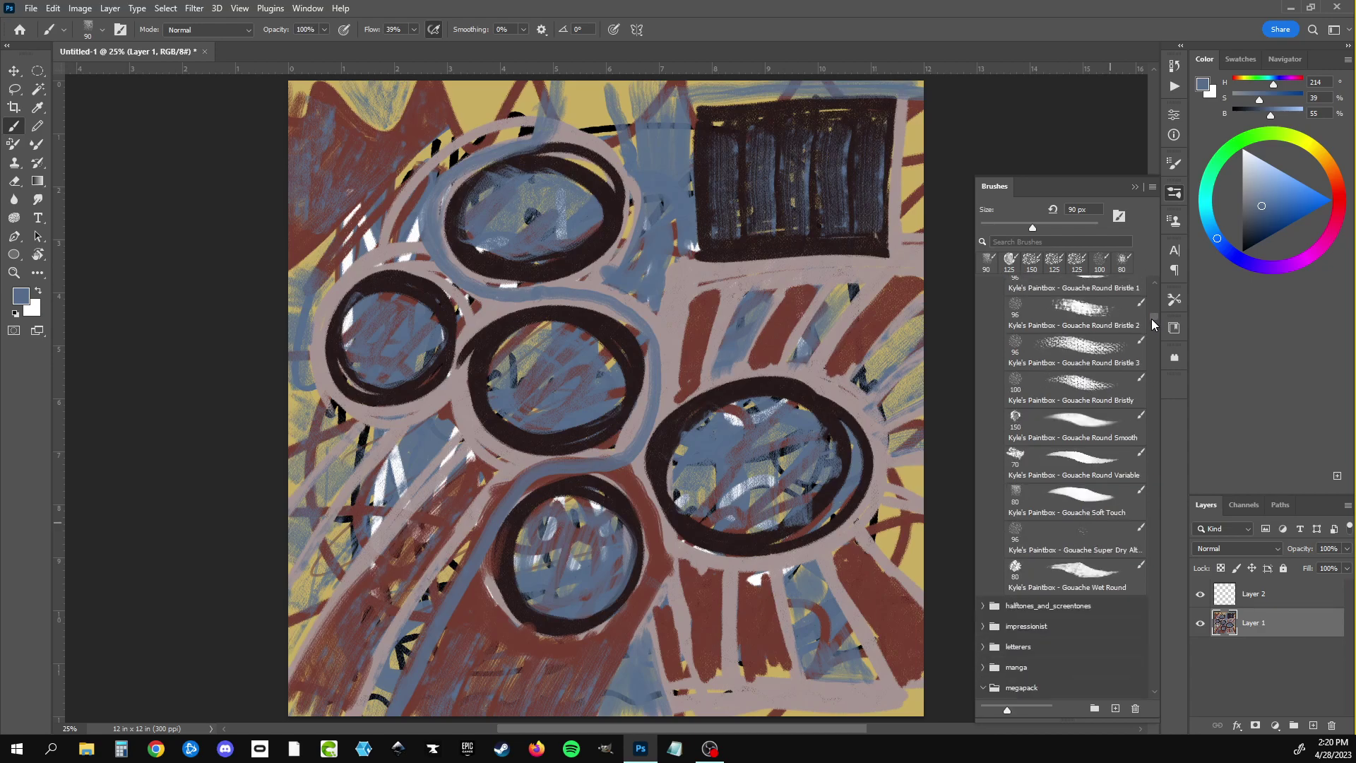
scroll(1152, 319, "down", 1)
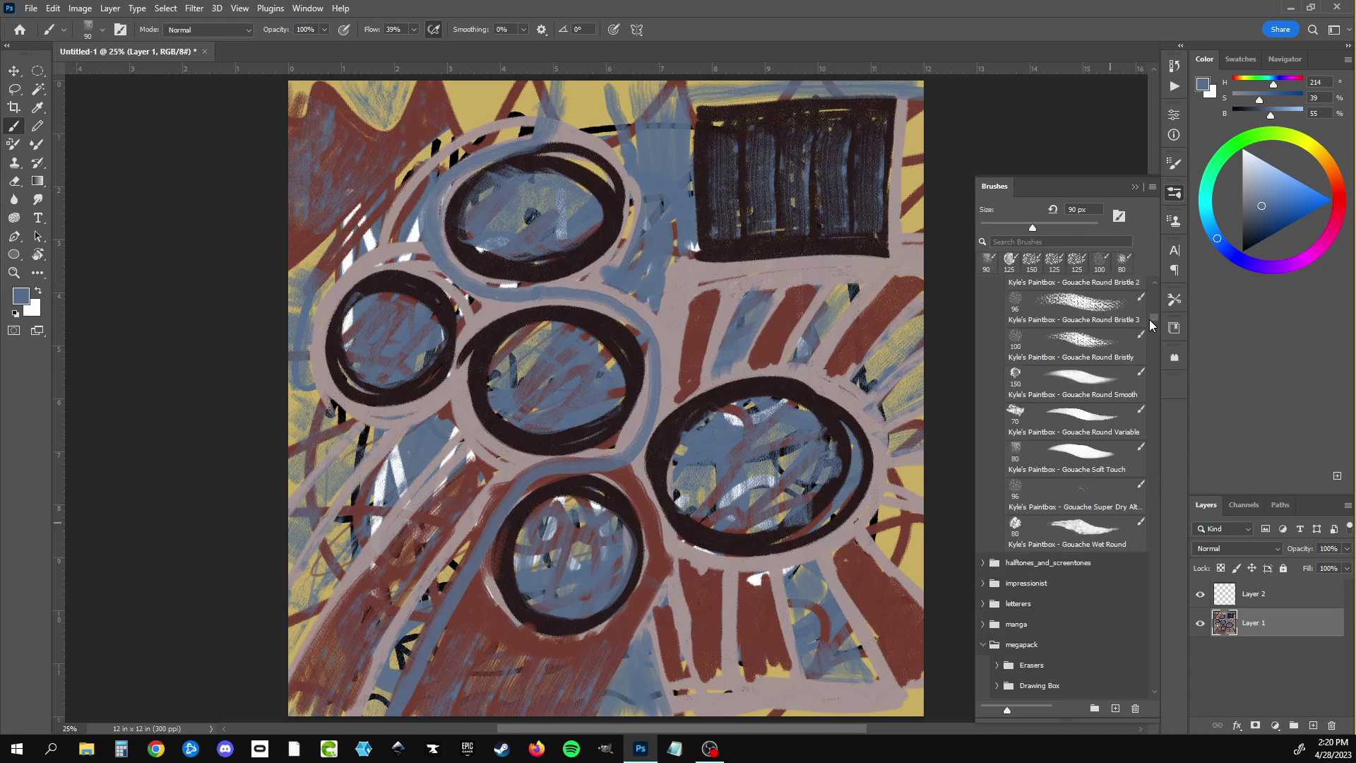
Step: Switch to the impressionist Cezanne brush and wash blue-grey over the lower-left, left edge and top
left_click(983, 583)
left_click(1100, 618)
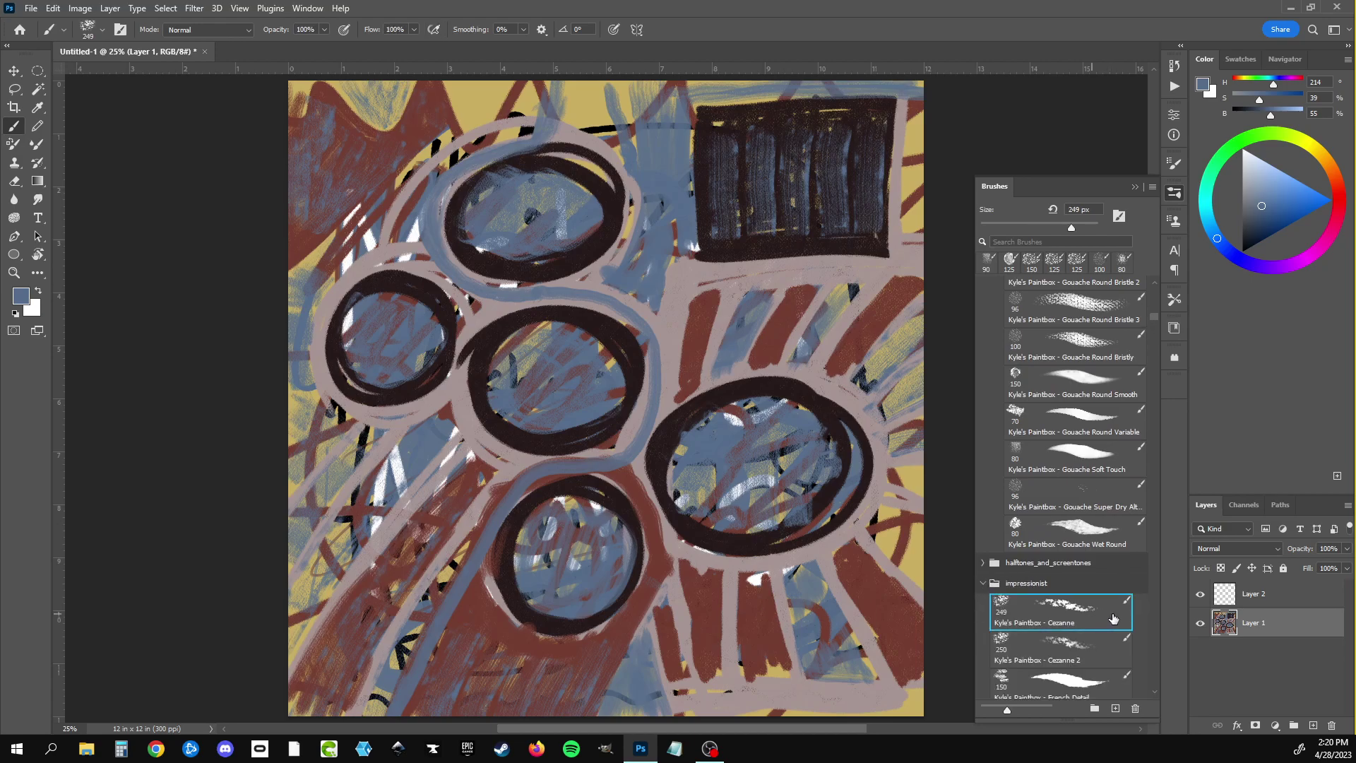
mouse_move(461, 550)
left_mouse_down()
mouse_move(467, 464)
mouse_move(319, 566)
mouse_move(289, 664)
left_mouse_up()
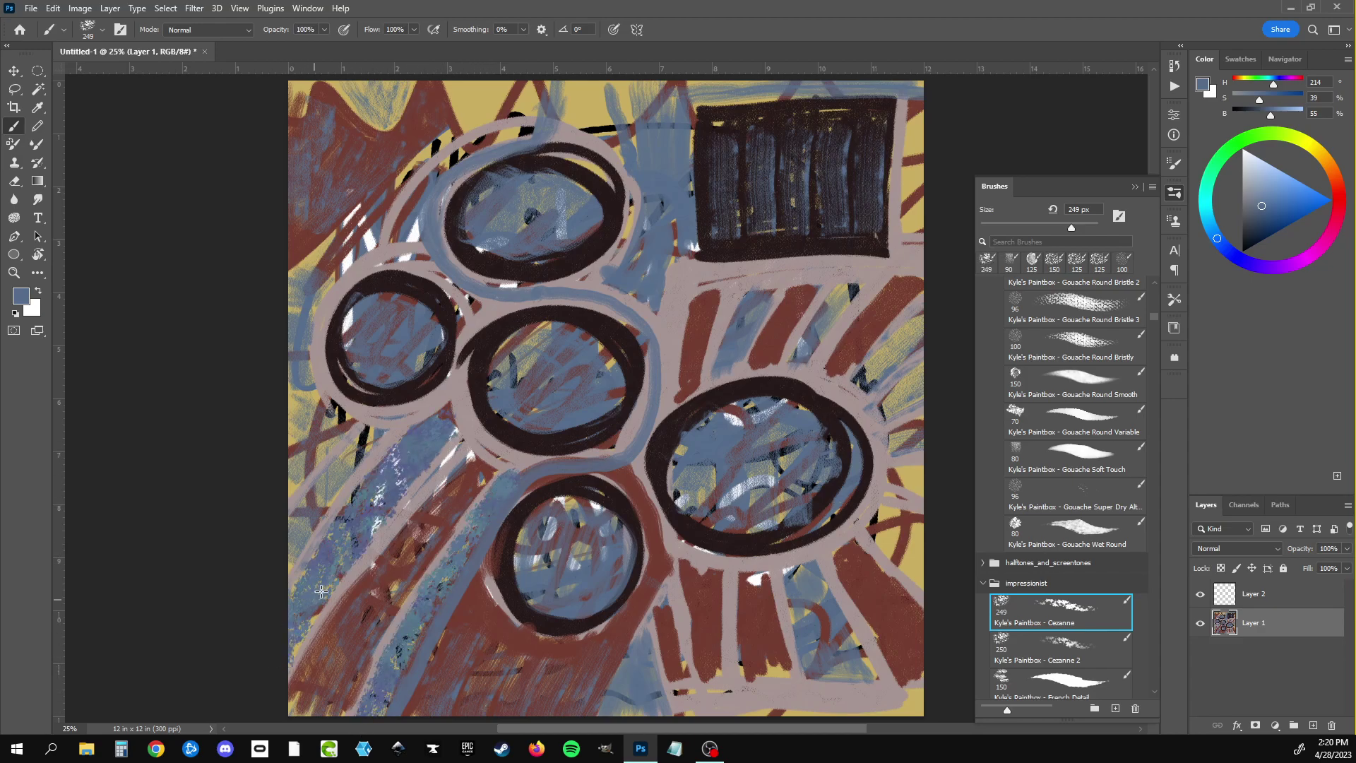
mouse_move(333, 424)
left_mouse_down()
mouse_move(284, 372)
mouse_move(301, 474)
mouse_move(310, 283)
mouse_move(290, 284)
mouse_move(442, 137)
mouse_move(335, 240)
mouse_move(421, 180)
mouse_move(346, 267)
mouse_move(407, 249)
mouse_move(411, 190)
mouse_move(414, 240)
mouse_move(382, 224)
mouse_move(445, 145)
mouse_move(413, 161)
mouse_move(470, 149)
left_mouse_up()
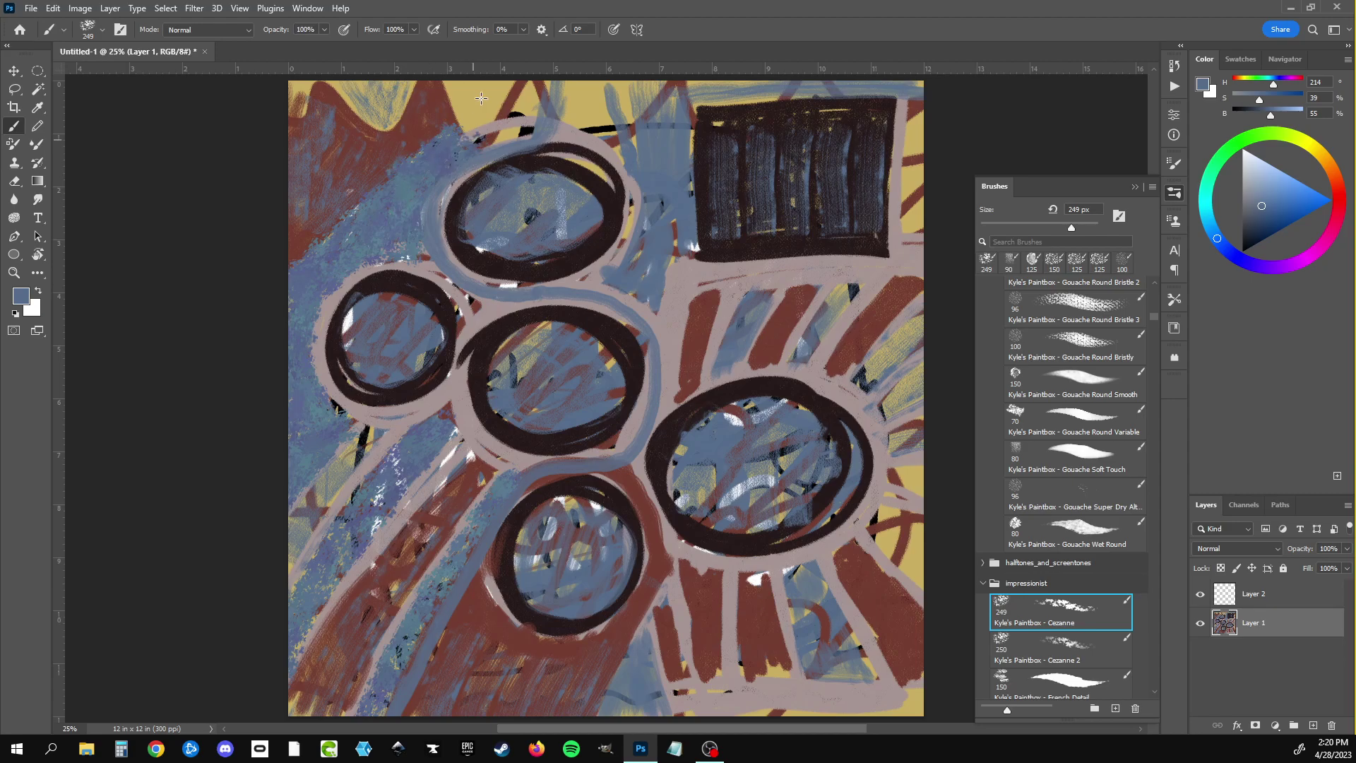
mouse_move(456, 99)
left_mouse_down()
mouse_move(480, 113)
mouse_move(529, 81)
mouse_move(509, 134)
mouse_move(544, 88)
mouse_move(494, 142)
mouse_move(524, 94)
left_mouse_up()
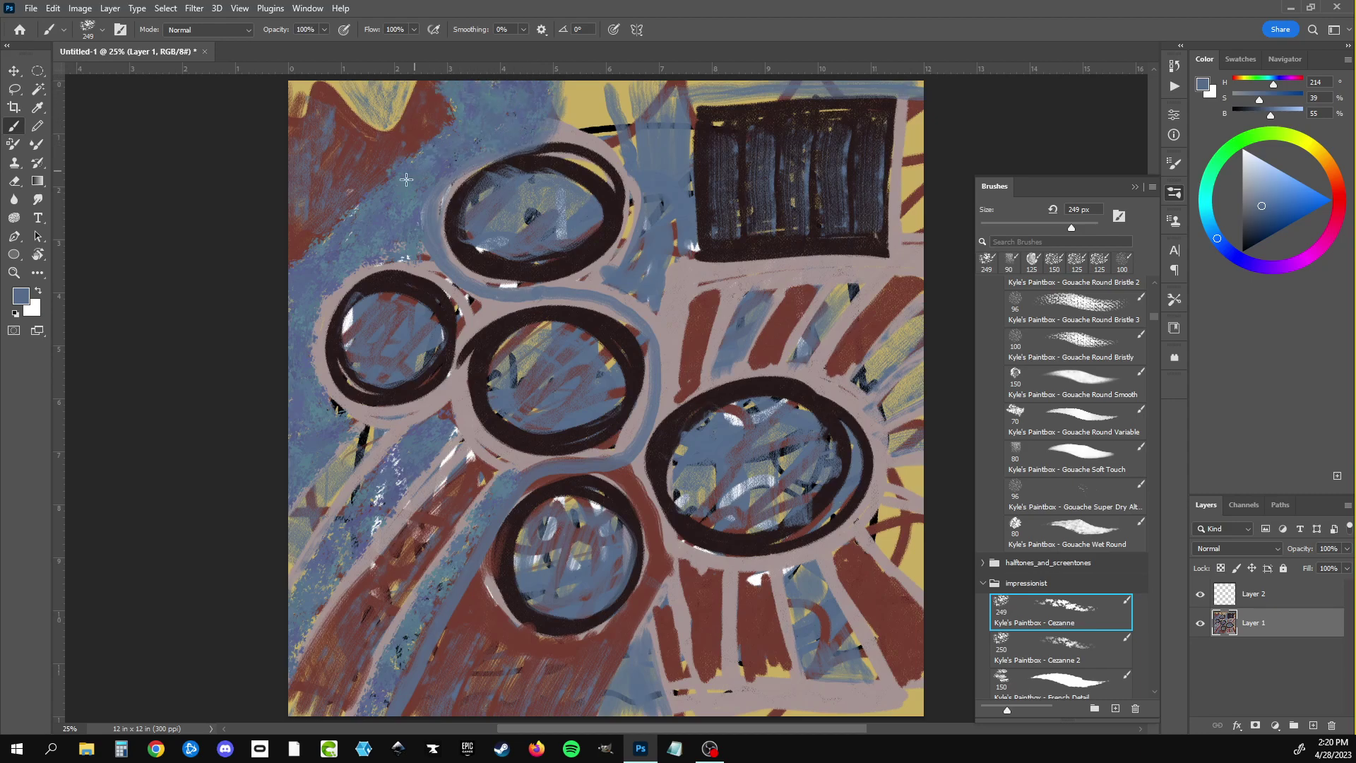
Step: Cover the lower-left pink and red strokes and the area near the dark block in blue-grey
mouse_move(357, 433)
left_mouse_down()
mouse_move(304, 523)
mouse_move(354, 460)
mouse_move(310, 586)
mouse_move(386, 443)
mouse_move(434, 413)
mouse_move(498, 466)
left_mouse_up()
mouse_move(318, 706)
left_mouse_down()
mouse_move(396, 522)
mouse_move(339, 635)
mouse_move(429, 539)
mouse_move(466, 452)
mouse_move(389, 550)
mouse_move(397, 458)
mouse_move(353, 538)
mouse_move(363, 635)
mouse_move(487, 480)
mouse_move(496, 494)
mouse_move(381, 706)
mouse_move(353, 671)
mouse_move(297, 714)
mouse_move(347, 717)
mouse_move(410, 667)
mouse_move(537, 462)
mouse_move(640, 399)
mouse_move(590, 303)
mouse_move(473, 297)
mouse_move(409, 237)
mouse_move(459, 318)
mouse_move(452, 289)
mouse_move(467, 346)
mouse_move(464, 322)
mouse_move(466, 342)
mouse_move(523, 311)
mouse_move(487, 452)
mouse_move(558, 462)
mouse_move(459, 385)
mouse_move(367, 417)
mouse_move(325, 297)
mouse_move(342, 289)
mouse_move(448, 378)
mouse_move(466, 162)
mouse_move(593, 152)
mouse_move(565, 293)
mouse_move(442, 257)
mouse_move(622, 212)
mouse_move(524, 139)
mouse_move(586, 286)
mouse_move(568, 141)
mouse_move(543, 84)
mouse_move(575, 293)
mouse_move(643, 325)
mouse_move(696, 187)
mouse_move(685, 134)
left_mouse_up()
mouse_move(653, 110)
left_mouse_down()
mouse_move(630, 99)
mouse_move(626, 169)
left_mouse_up()
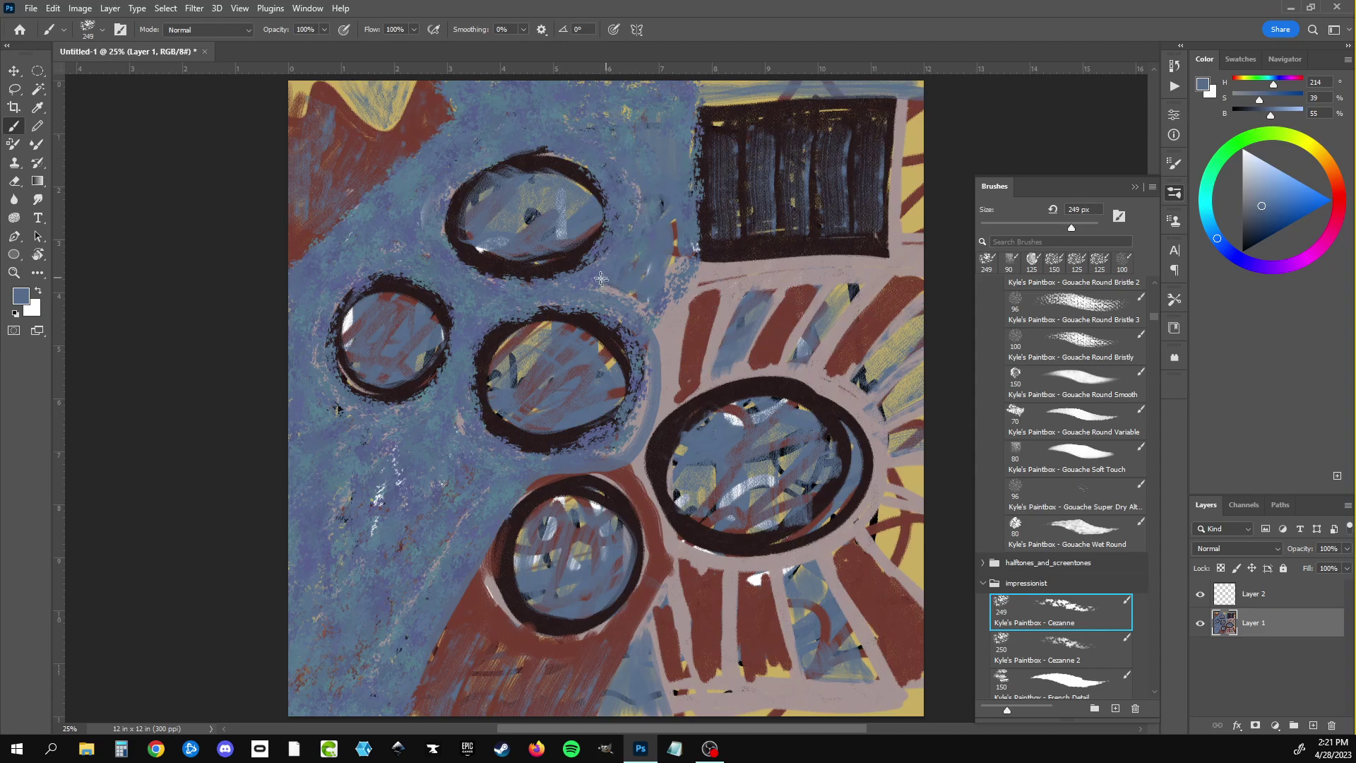
mouse_move(601, 278)
left_mouse_down()
mouse_move(641, 315)
mouse_move(668, 280)
mouse_move(707, 83)
left_mouse_up()
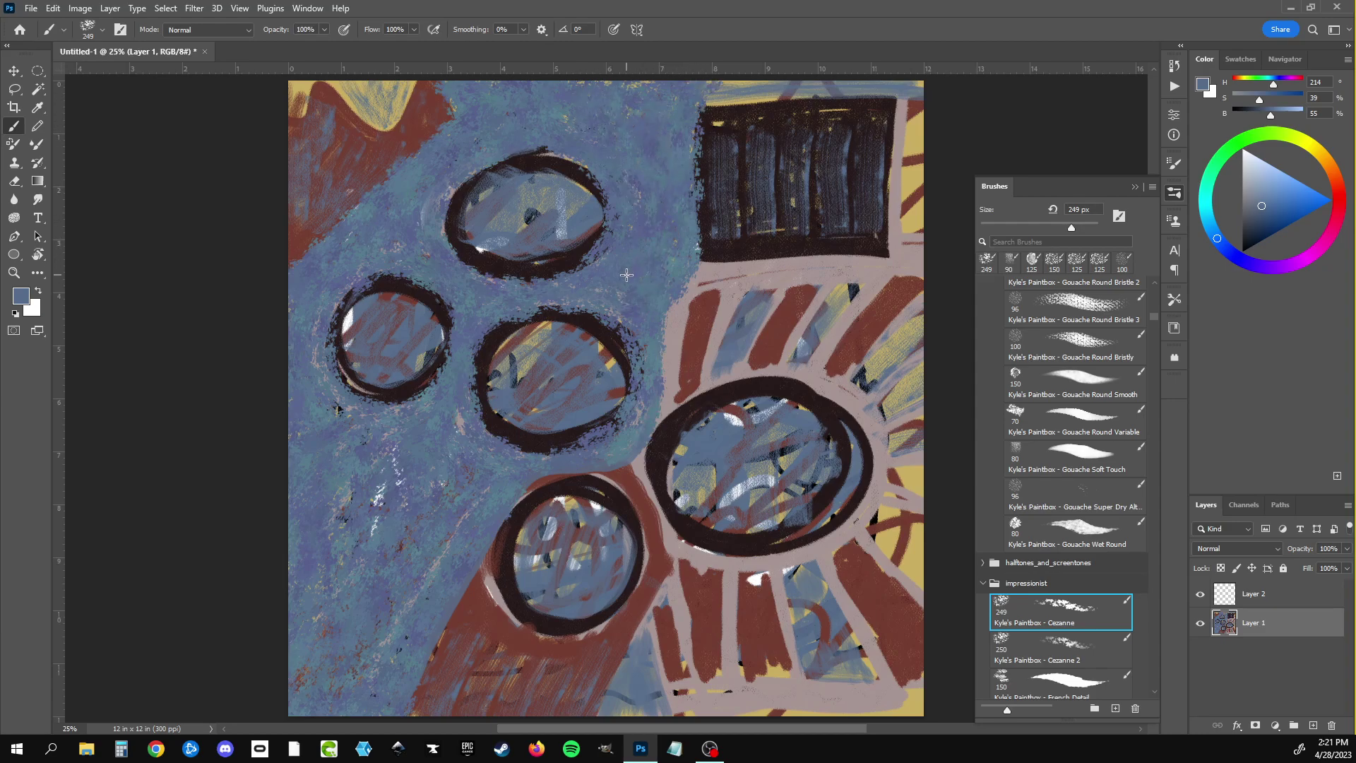
Step: Switch to the dark red theme colour and fill the top-left wedge, left circle and top oval
left_click(1174, 330)
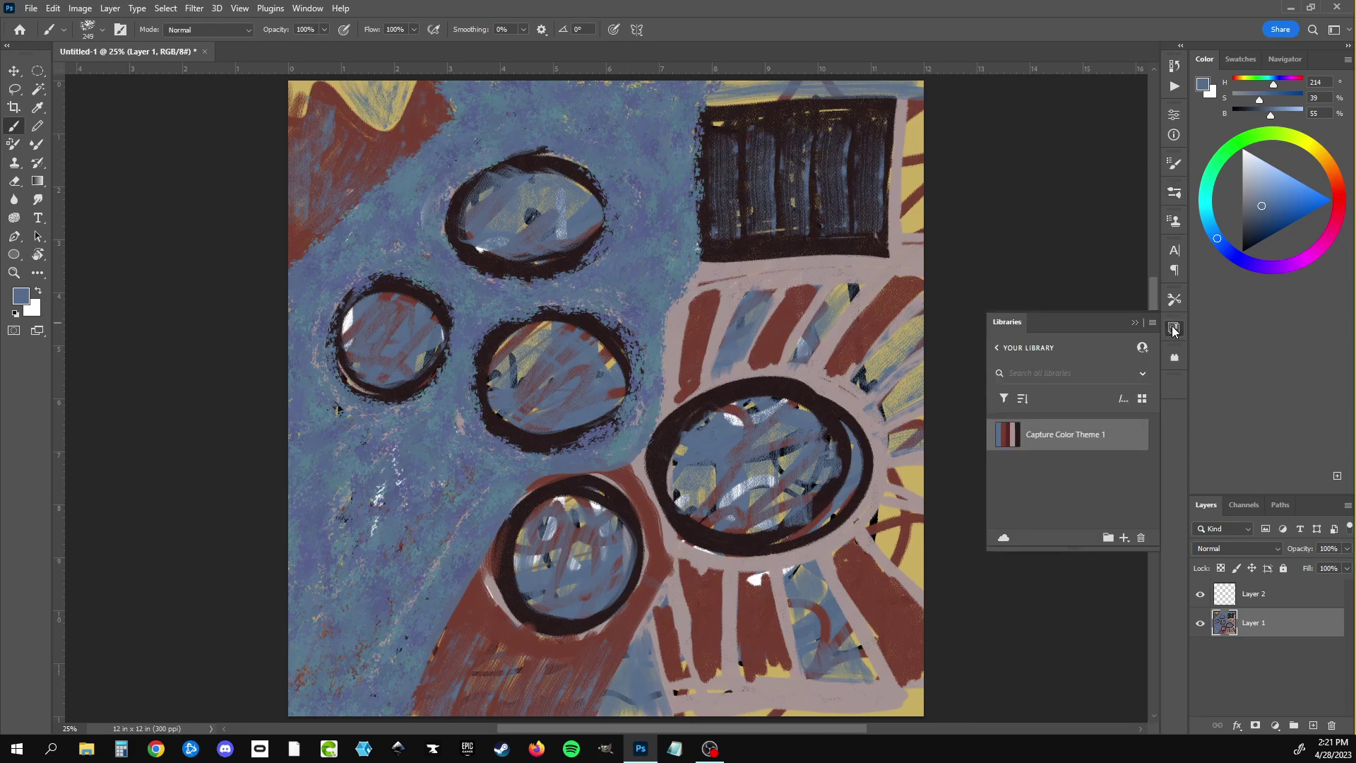
left_click(1024, 437)
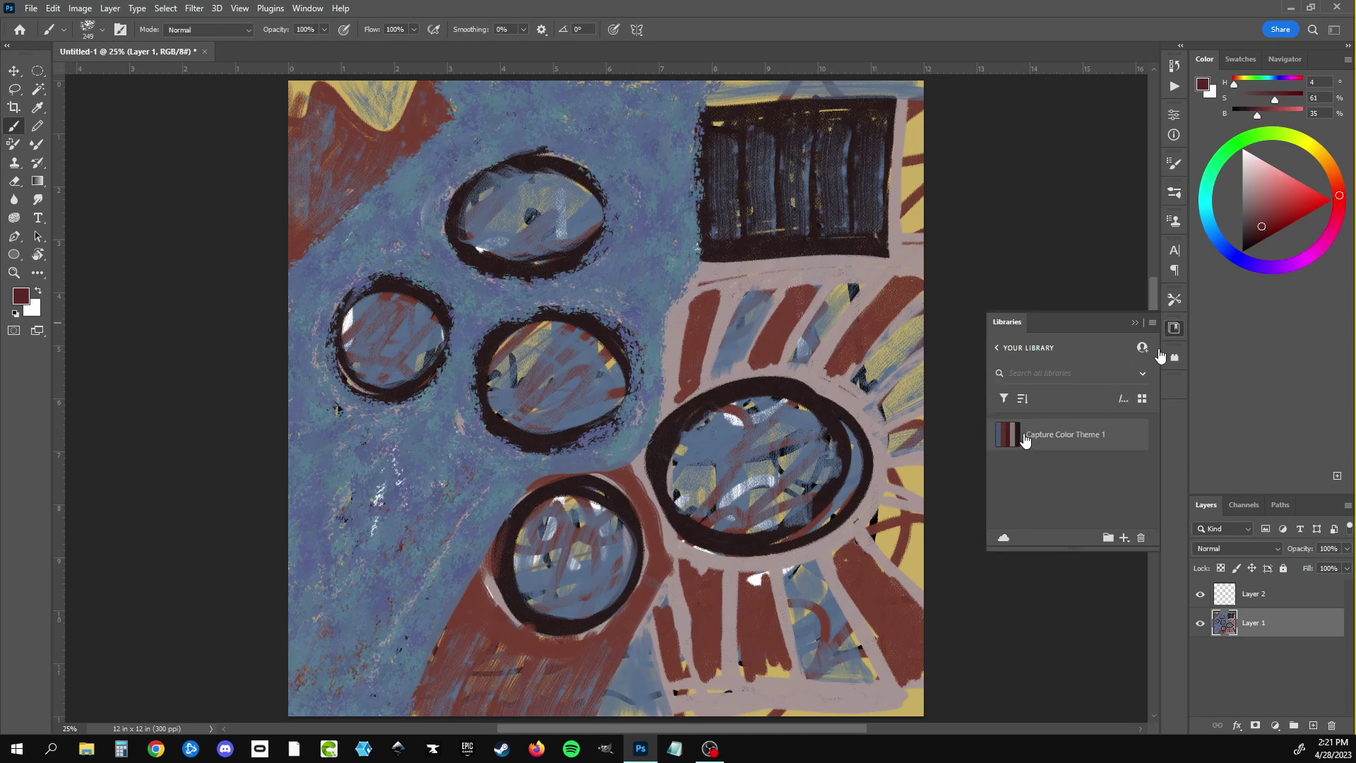
mouse_move(434, 125)
left_mouse_down()
mouse_move(304, 248)
mouse_move(436, 86)
mouse_move(318, 175)
mouse_move(298, 96)
left_mouse_up()
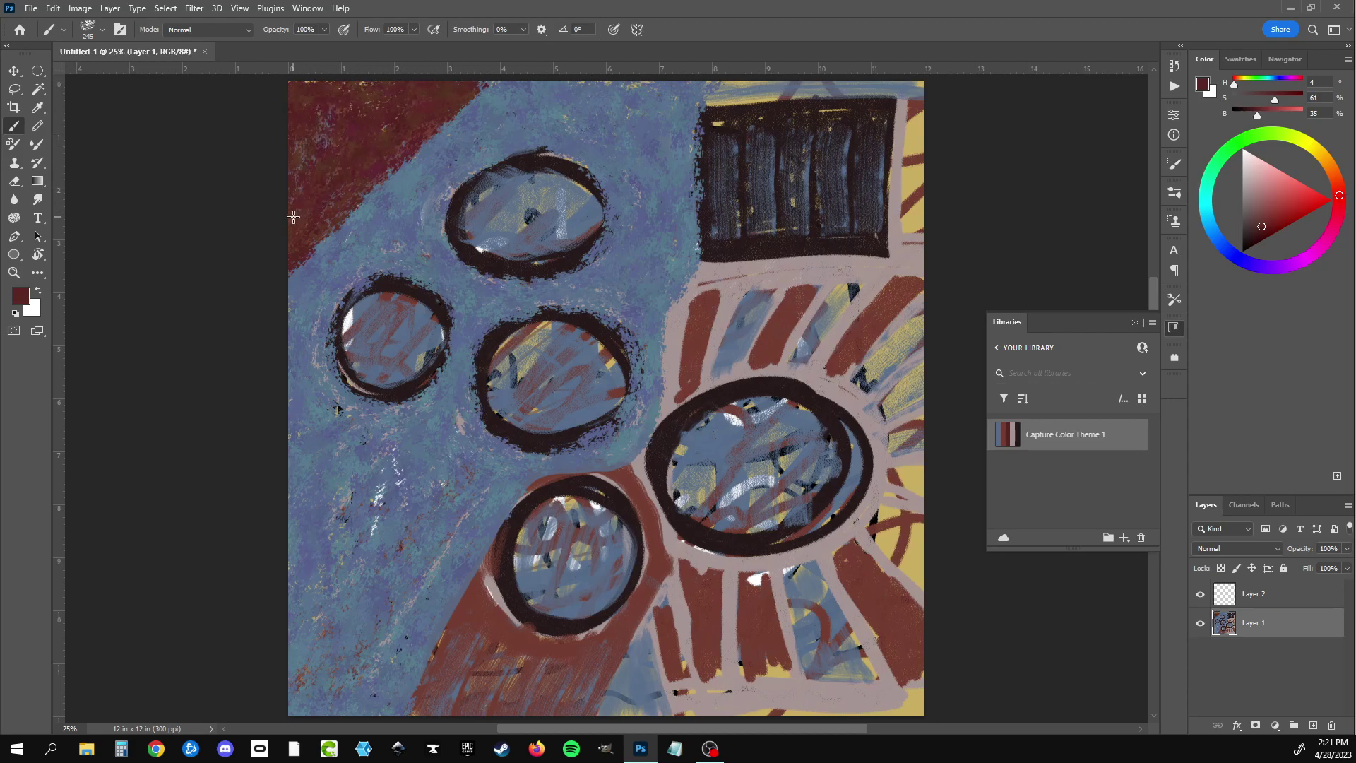
mouse_move(381, 304)
left_mouse_down()
mouse_move(434, 330)
mouse_move(433, 279)
left_mouse_up()
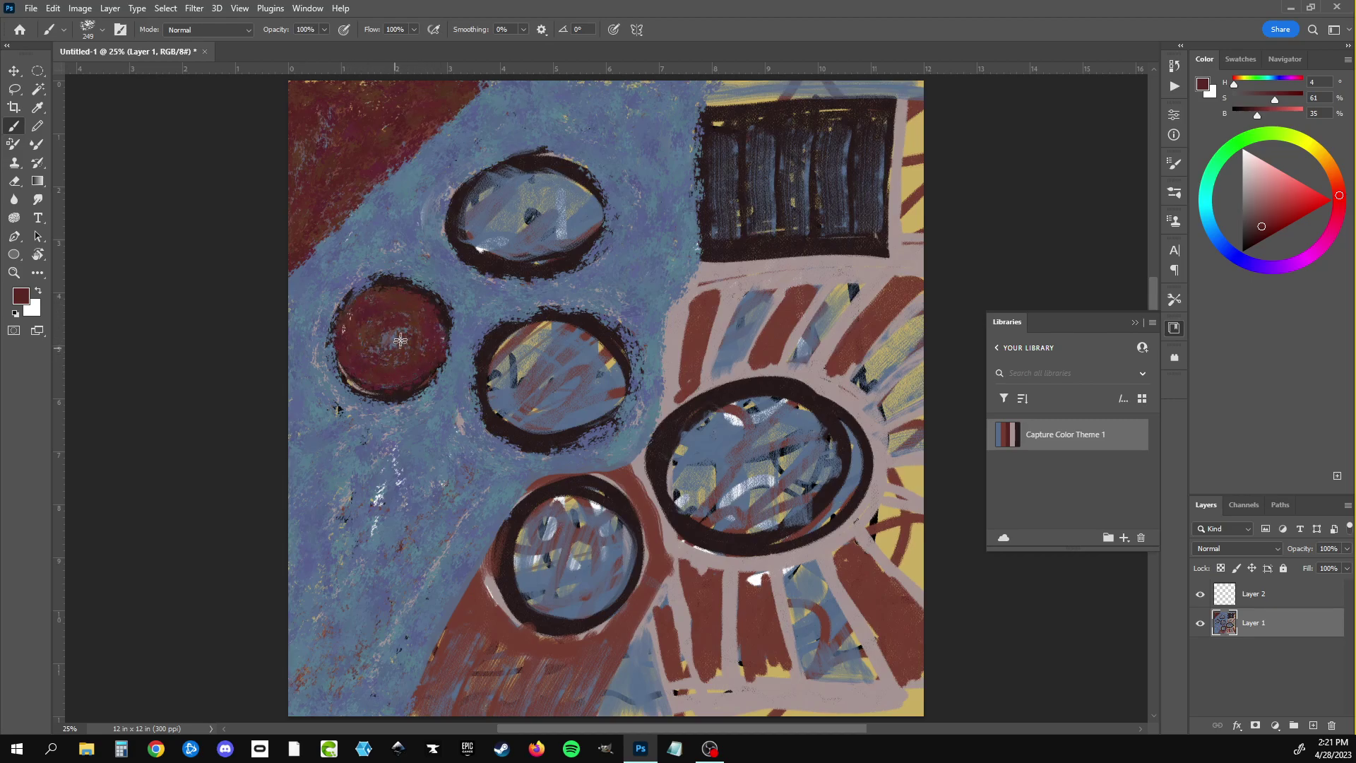
mouse_move(548, 193)
left_mouse_down()
mouse_move(500, 243)
mouse_move(541, 255)
mouse_move(529, 216)
left_mouse_up()
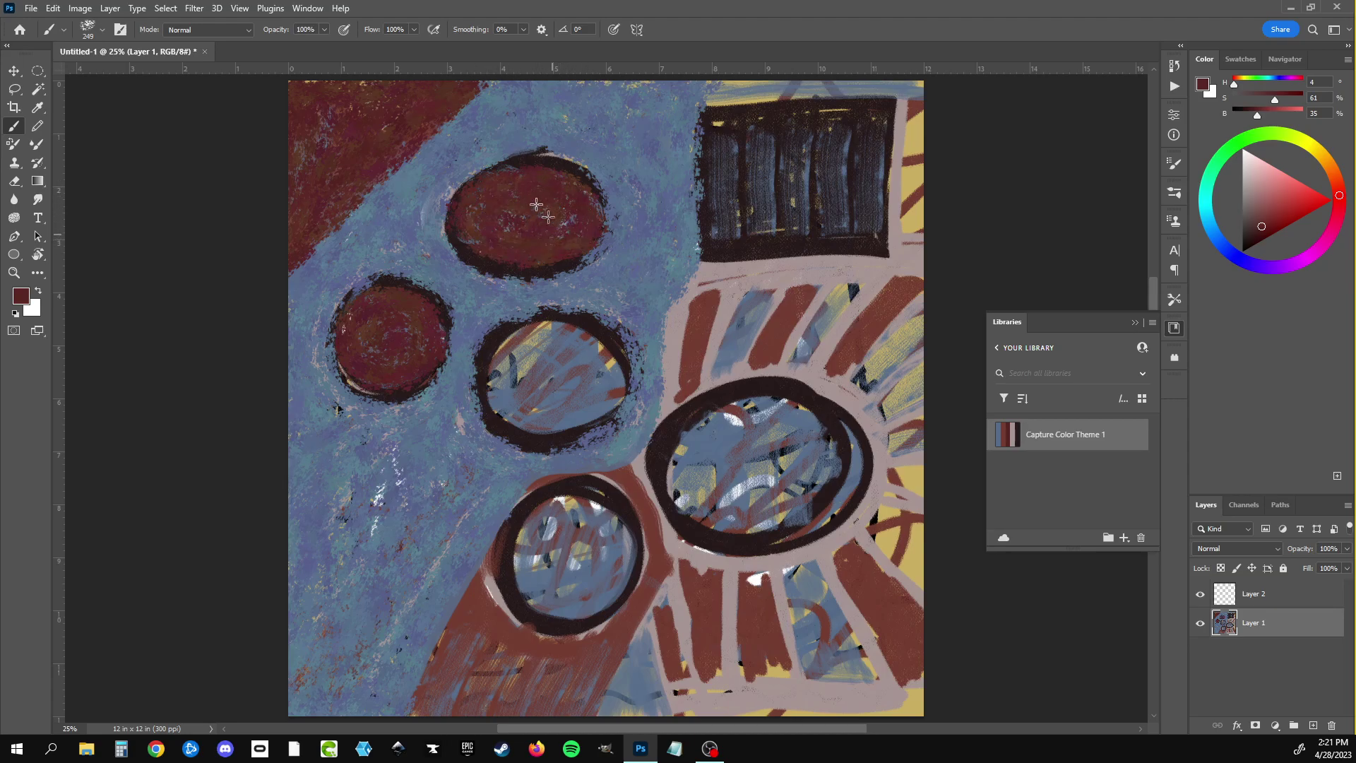
left_click_drag(403, 315, 392, 315)
Step: Fill the middle oval, lower-left oval and large right oval with dark red
mouse_move(537, 362)
left_mouse_down()
mouse_move(494, 382)
mouse_move(607, 424)
mouse_move(494, 367)
mouse_move(512, 401)
mouse_move(540, 346)
mouse_move(594, 424)
mouse_move(597, 353)
mouse_move(562, 397)
mouse_move(571, 349)
left_mouse_up()
left_click_drag(562, 416, 545, 347)
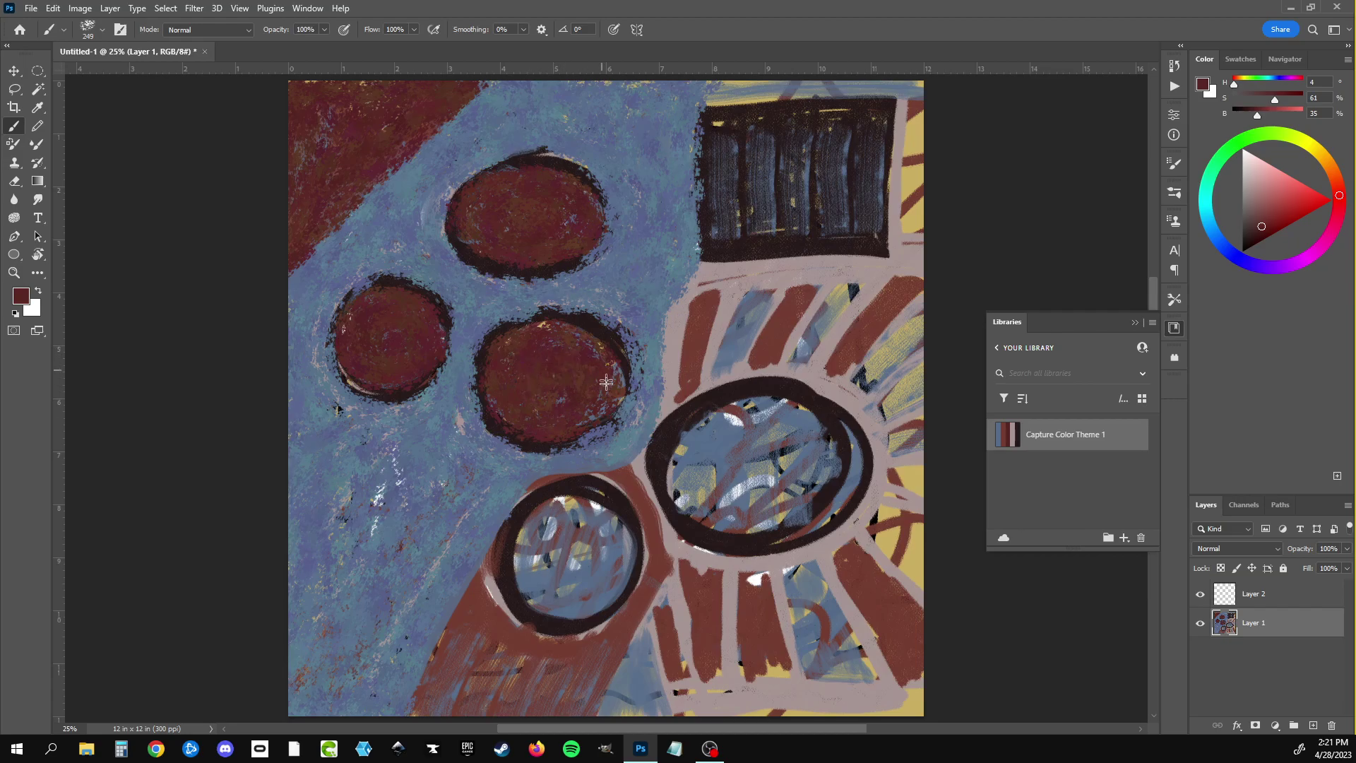
mouse_move(606, 382)
left_mouse_down()
mouse_move(600, 349)
mouse_move(590, 410)
left_mouse_up()
mouse_move(560, 511)
left_mouse_down()
mouse_move(537, 530)
mouse_move(530, 607)
mouse_move(571, 582)
mouse_move(580, 618)
mouse_move(582, 513)
mouse_move(622, 570)
mouse_move(565, 501)
mouse_move(618, 565)
mouse_move(551, 544)
mouse_move(604, 571)
left_mouse_up()
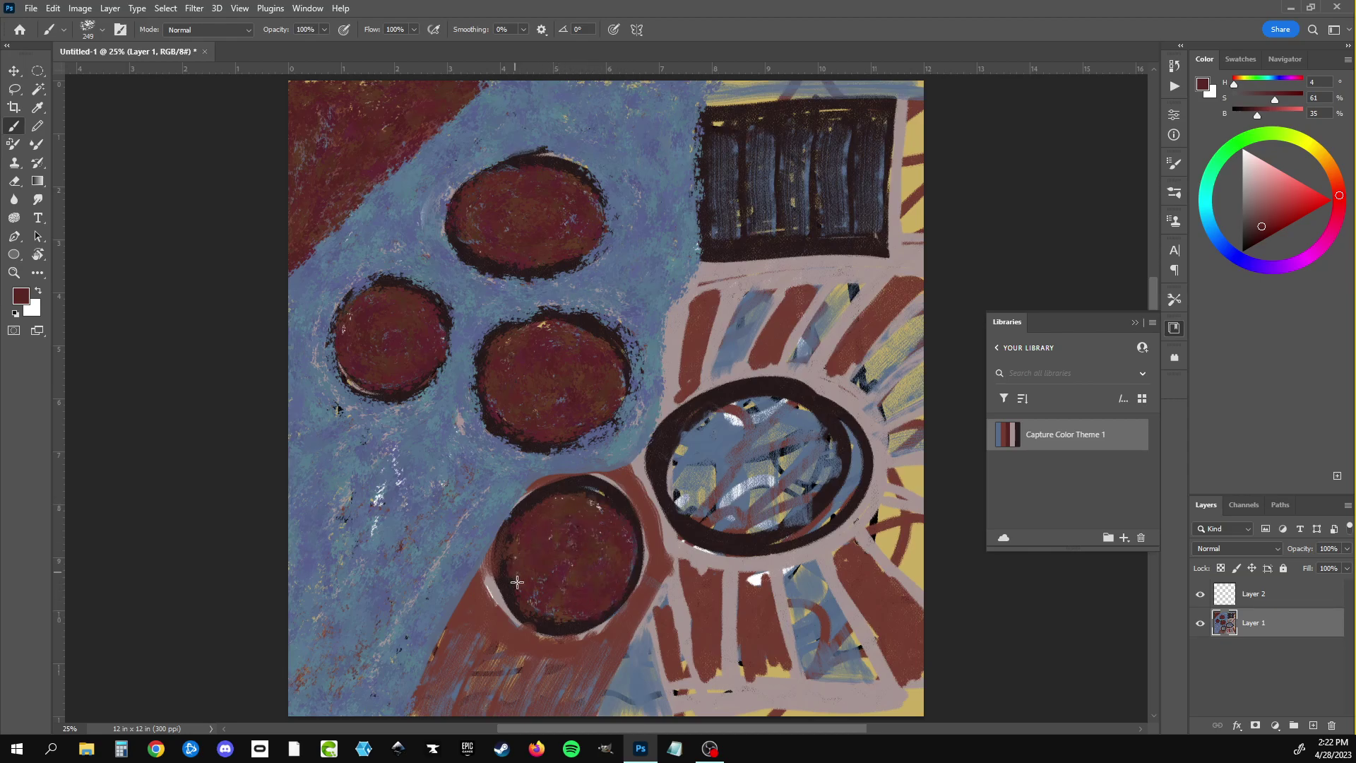
mouse_move(731, 421)
left_mouse_down()
mouse_move(710, 431)
mouse_move(700, 470)
mouse_move(743, 435)
mouse_move(746, 485)
mouse_move(674, 495)
mouse_move(707, 523)
mouse_move(791, 523)
mouse_move(790, 408)
mouse_move(805, 437)
mouse_move(713, 522)
mouse_move(791, 423)
mouse_move(750, 490)
mouse_move(773, 431)
mouse_move(723, 479)
left_mouse_up()
mouse_move(877, 438)
left_mouse_down()
mouse_move(844, 494)
mouse_move(798, 530)
mouse_move(847, 459)
mouse_move(818, 412)
mouse_move(669, 451)
left_mouse_up()
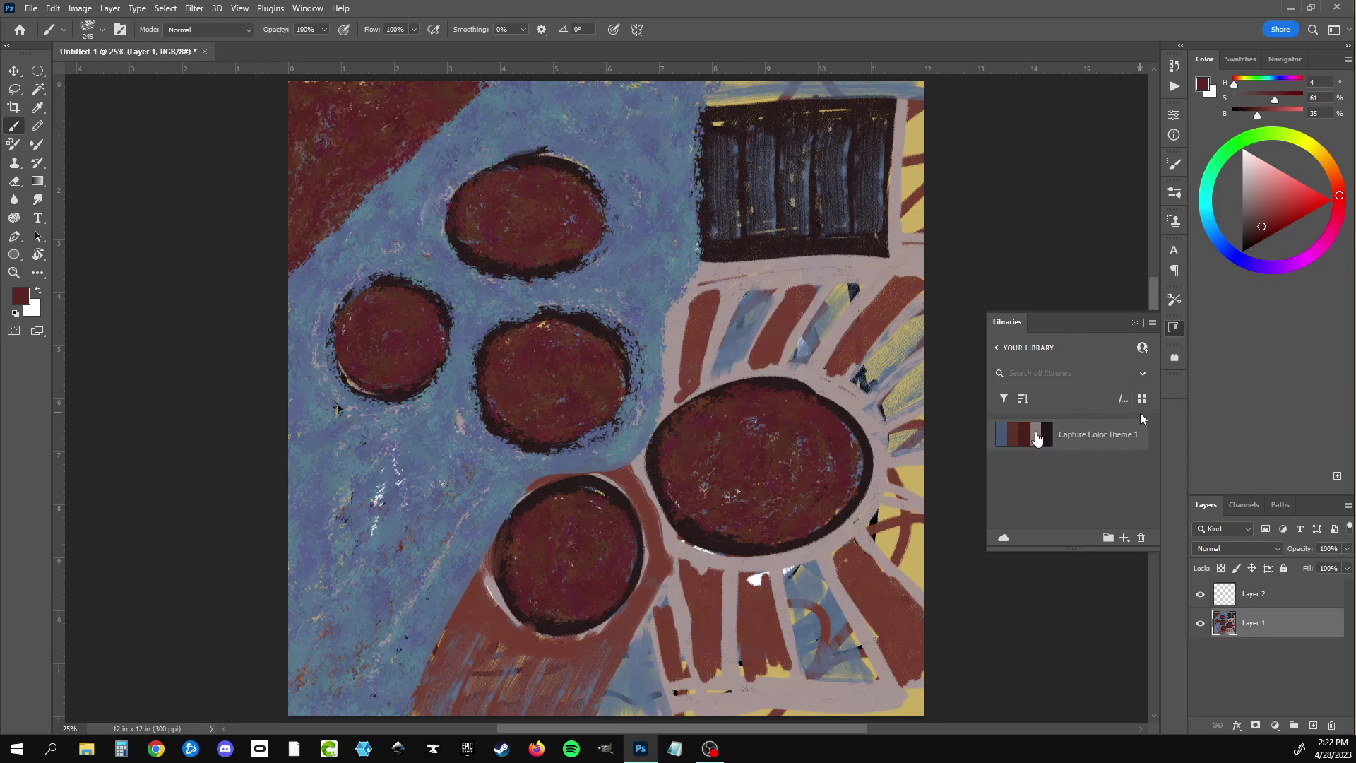
Step: Switch to pinkish grey and cover the stripes, right edge and lower-right streaks around the large oval
left_click(1014, 435)
left_click_drag(719, 299, 678, 361)
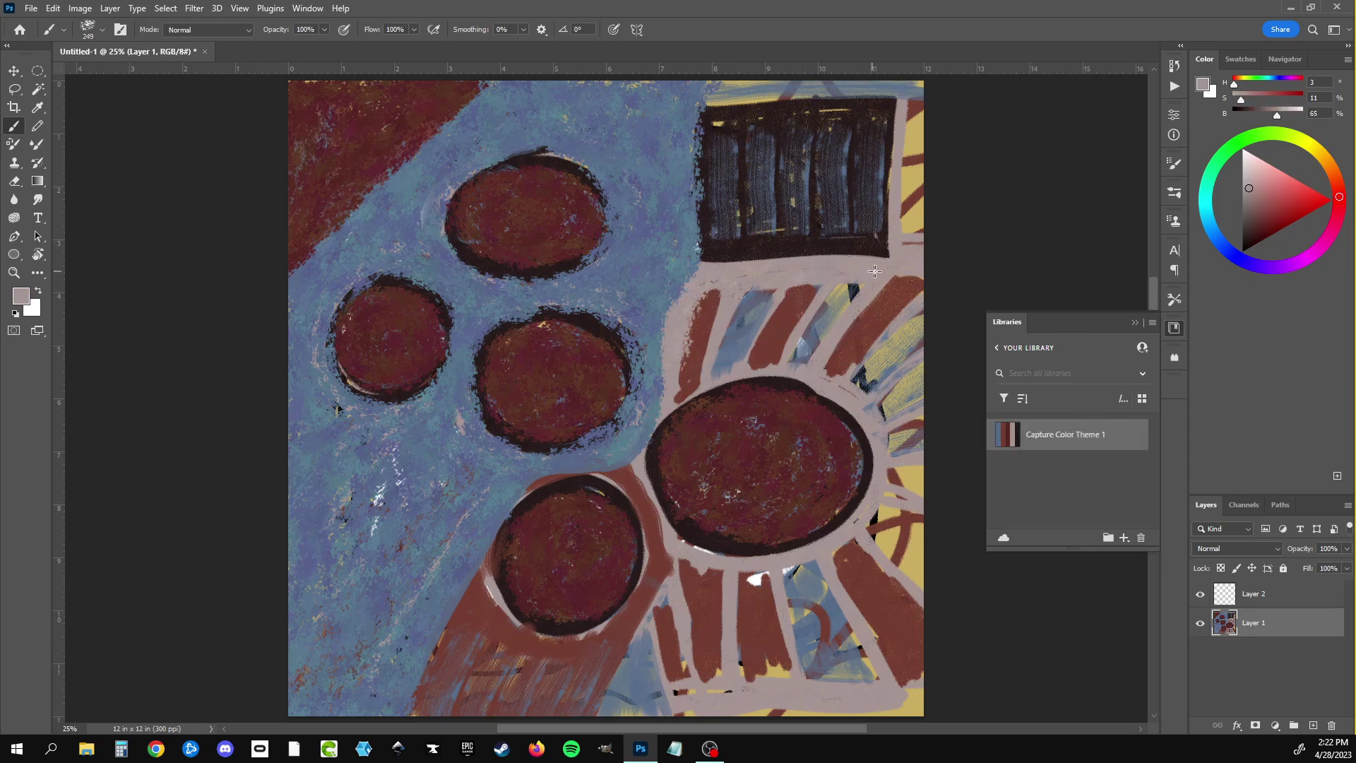
mouse_move(777, 290)
left_mouse_down()
mouse_move(746, 370)
mouse_move(757, 313)
mouse_move(908, 287)
mouse_move(909, 162)
mouse_move(920, 223)
left_mouse_up()
mouse_move(889, 92)
left_mouse_down()
mouse_move(739, 89)
mouse_move(929, 103)
left_mouse_up()
left_click_drag(920, 208, 915, 434)
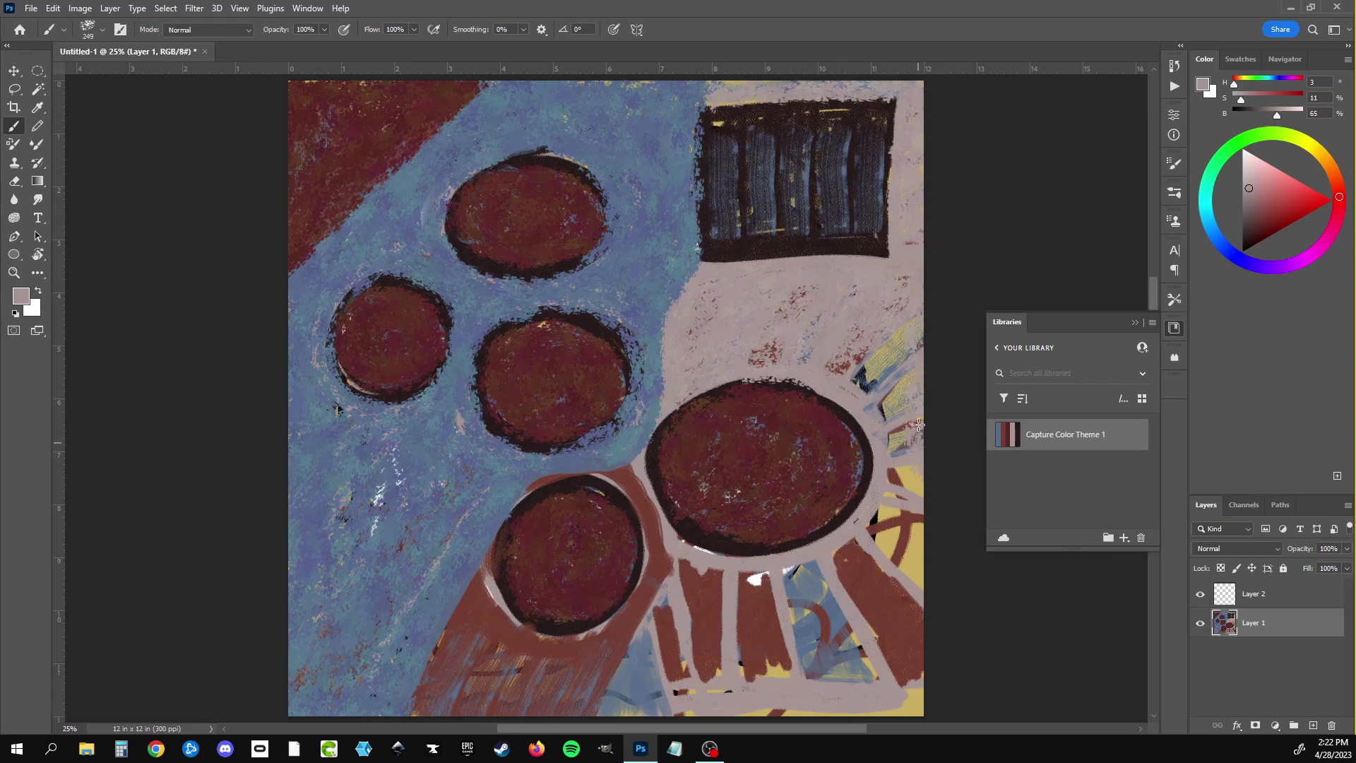
mouse_move(911, 353)
left_mouse_down()
mouse_move(886, 395)
mouse_move(855, 360)
mouse_move(894, 537)
mouse_move(861, 565)
mouse_move(912, 520)
mouse_move(907, 706)
mouse_move(614, 706)
mouse_move(667, 583)
mouse_move(788, 573)
mouse_move(848, 551)
mouse_move(678, 568)
left_mouse_up()
mouse_move(763, 586)
left_mouse_down()
mouse_move(622, 671)
mouse_move(686, 626)
mouse_move(869, 586)
mouse_move(837, 708)
mouse_move(934, 706)
left_mouse_up()
mouse_move(854, 668)
left_mouse_down()
mouse_move(911, 657)
mouse_move(819, 646)
mouse_move(925, 558)
mouse_move(839, 626)
mouse_move(756, 622)
mouse_move(668, 644)
left_mouse_up()
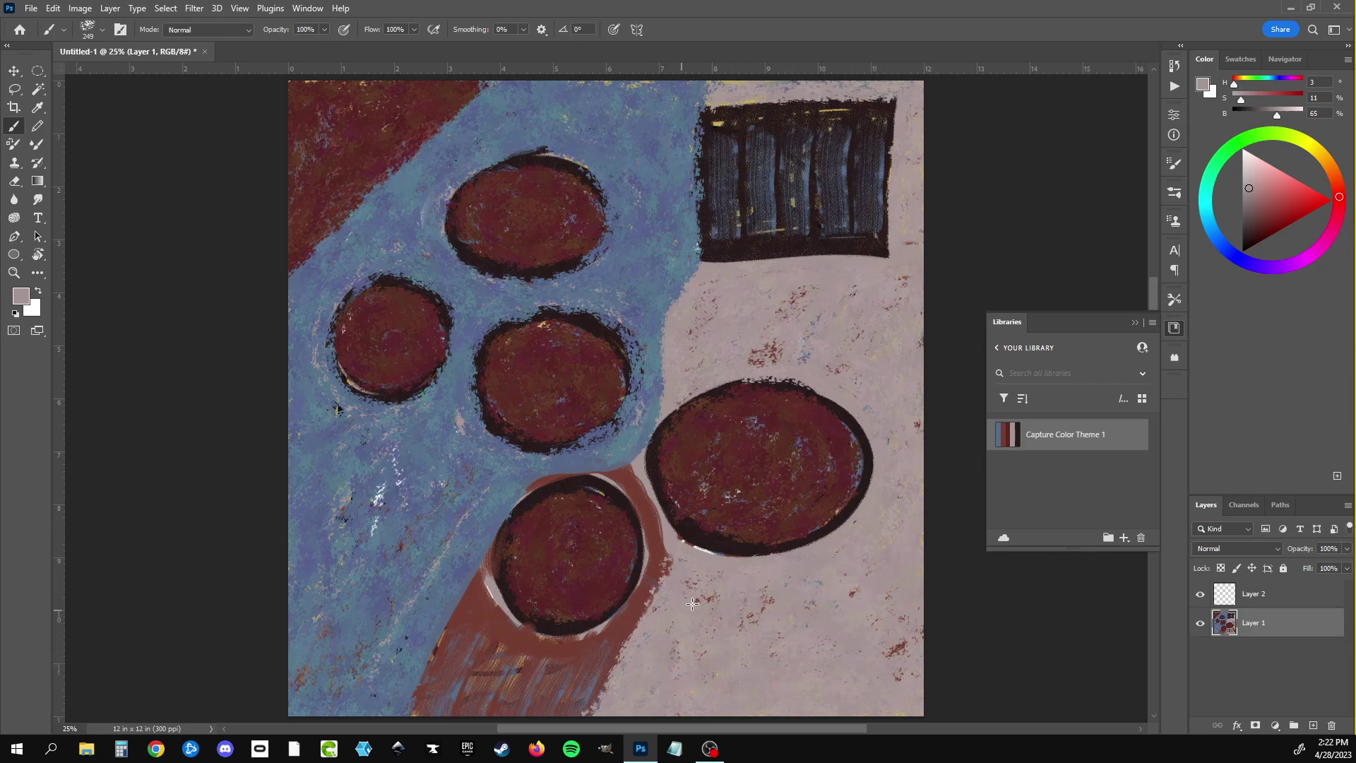
Step: Trim the blue band's right edge with pinkish grey from beside the dark box down to the bottom
mouse_move(736, 567)
left_mouse_down()
mouse_move(647, 512)
mouse_move(635, 430)
mouse_move(660, 388)
mouse_move(640, 493)
mouse_move(684, 554)
mouse_move(696, 368)
left_mouse_up()
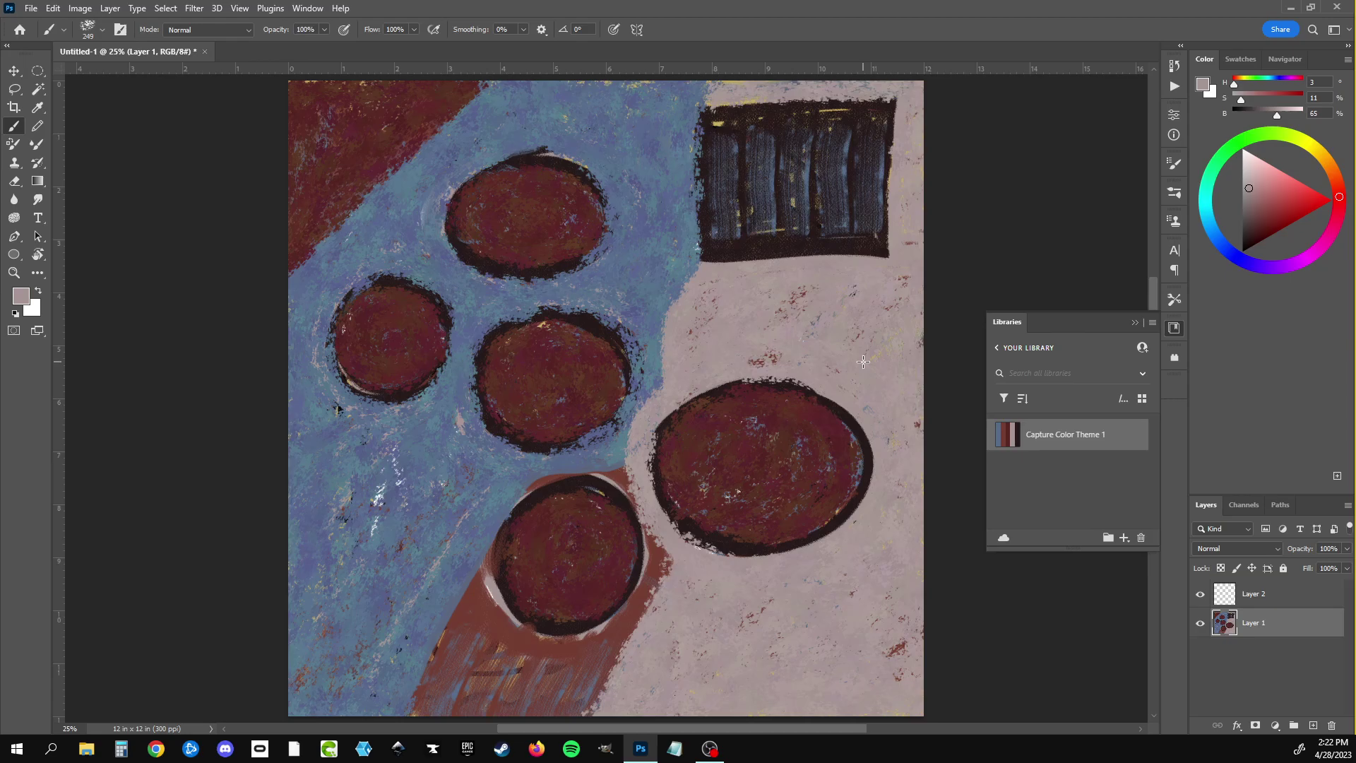
mouse_move(653, 510)
left_mouse_down()
mouse_move(621, 650)
mouse_move(650, 558)
mouse_move(551, 707)
mouse_move(490, 717)
mouse_move(431, 674)
mouse_move(487, 572)
mouse_move(452, 707)
mouse_move(489, 721)
mouse_move(607, 621)
mouse_move(488, 565)
mouse_move(578, 659)
mouse_move(503, 626)
mouse_move(544, 495)
mouse_move(636, 487)
mouse_move(498, 641)
mouse_move(537, 486)
mouse_move(657, 397)
left_mouse_up()
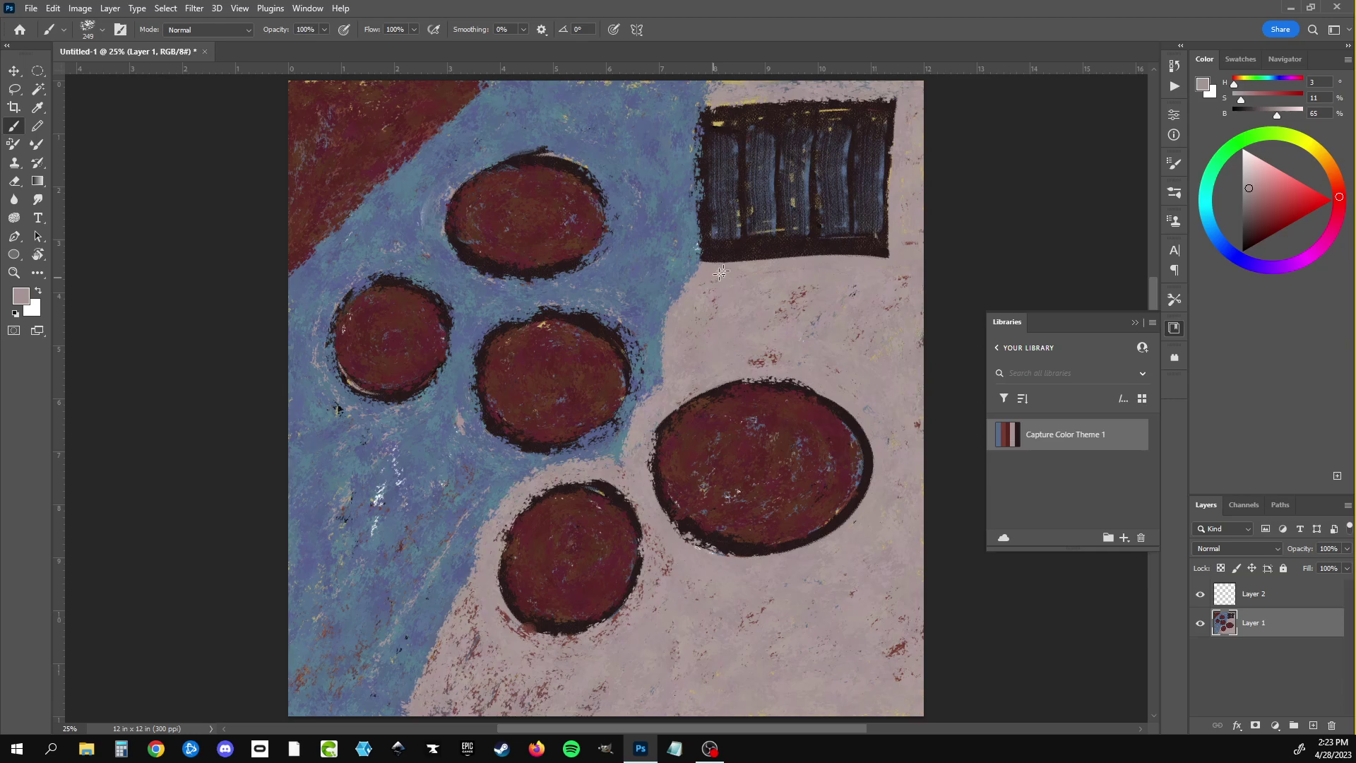
mouse_move(712, 297)
left_mouse_down()
mouse_move(682, 198)
mouse_move(692, 89)
mouse_move(700, 294)
mouse_move(689, 118)
left_mouse_up()
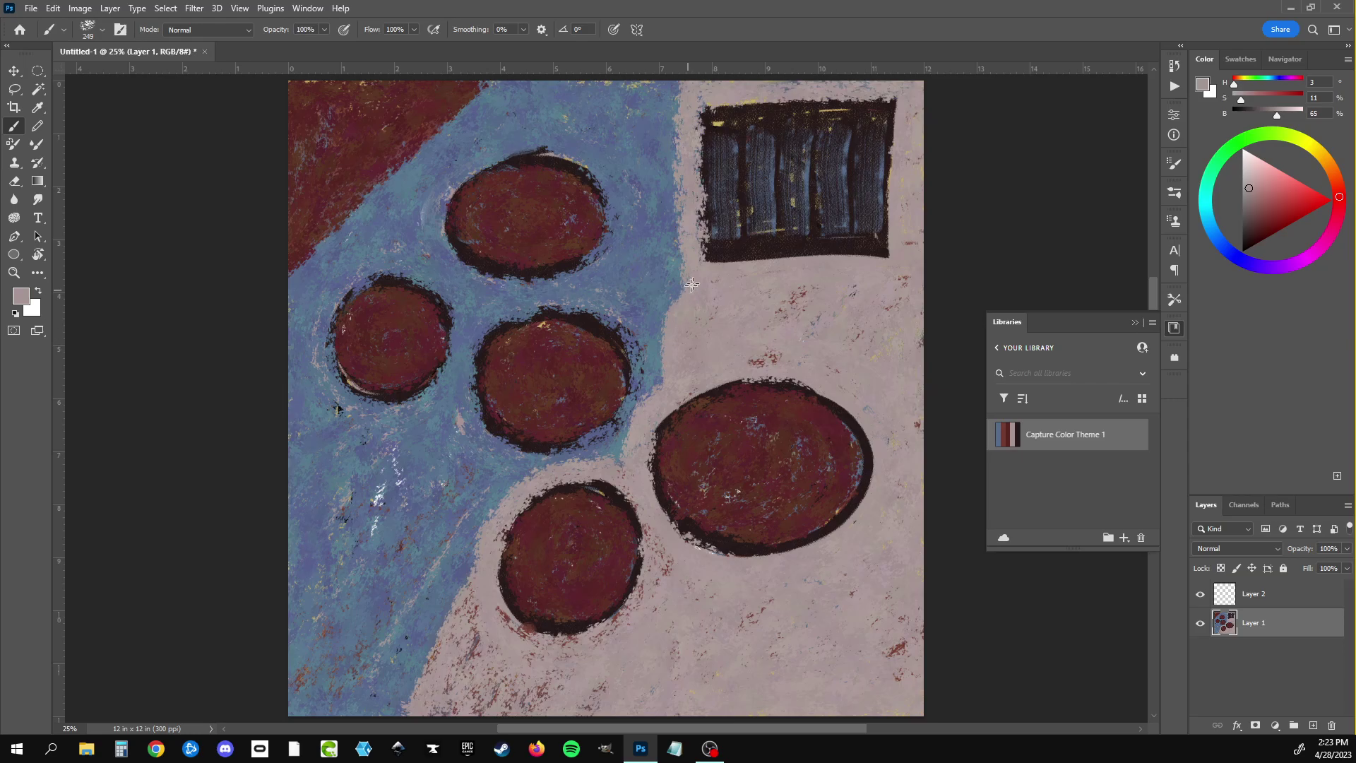
left_click_drag(647, 388, 369, 756)
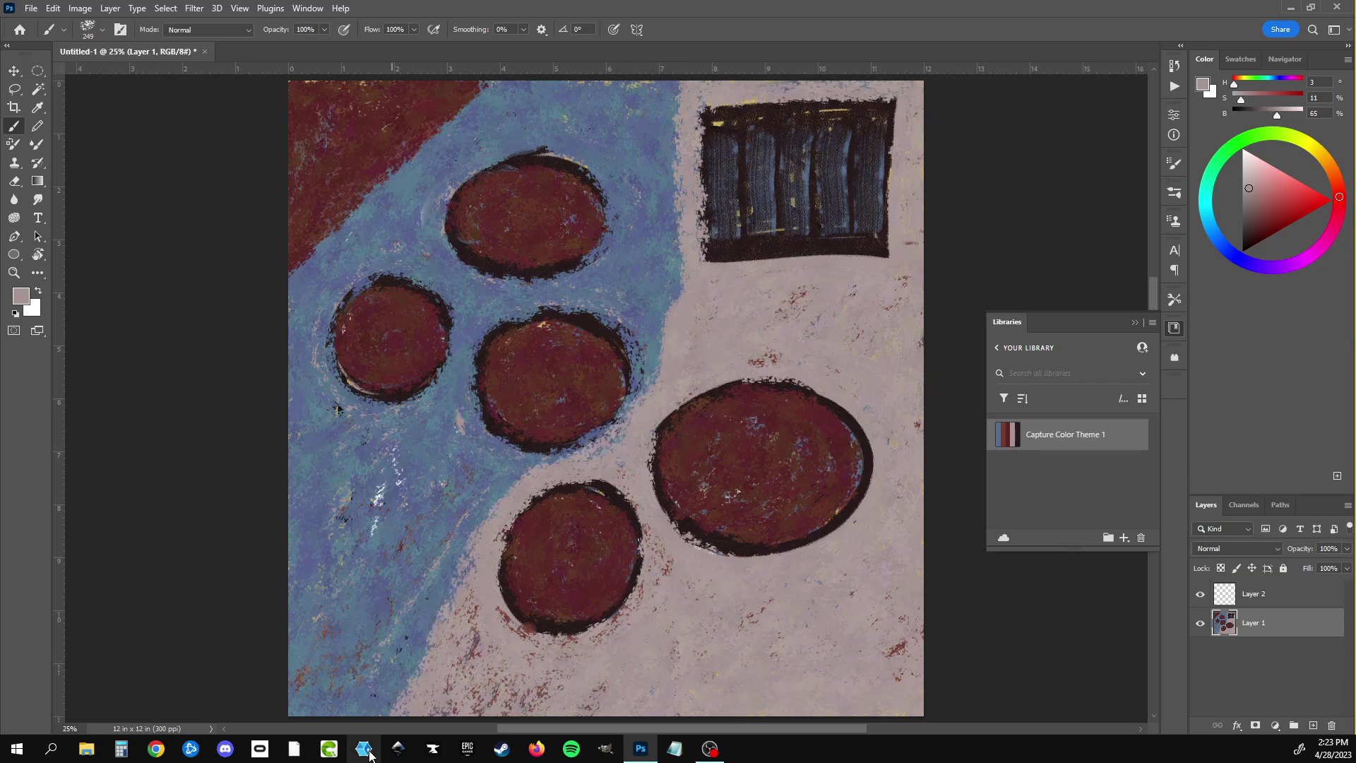
mouse_move(642, 401)
left_mouse_down()
mouse_move(674, 84)
mouse_move(673, 287)
left_mouse_up()
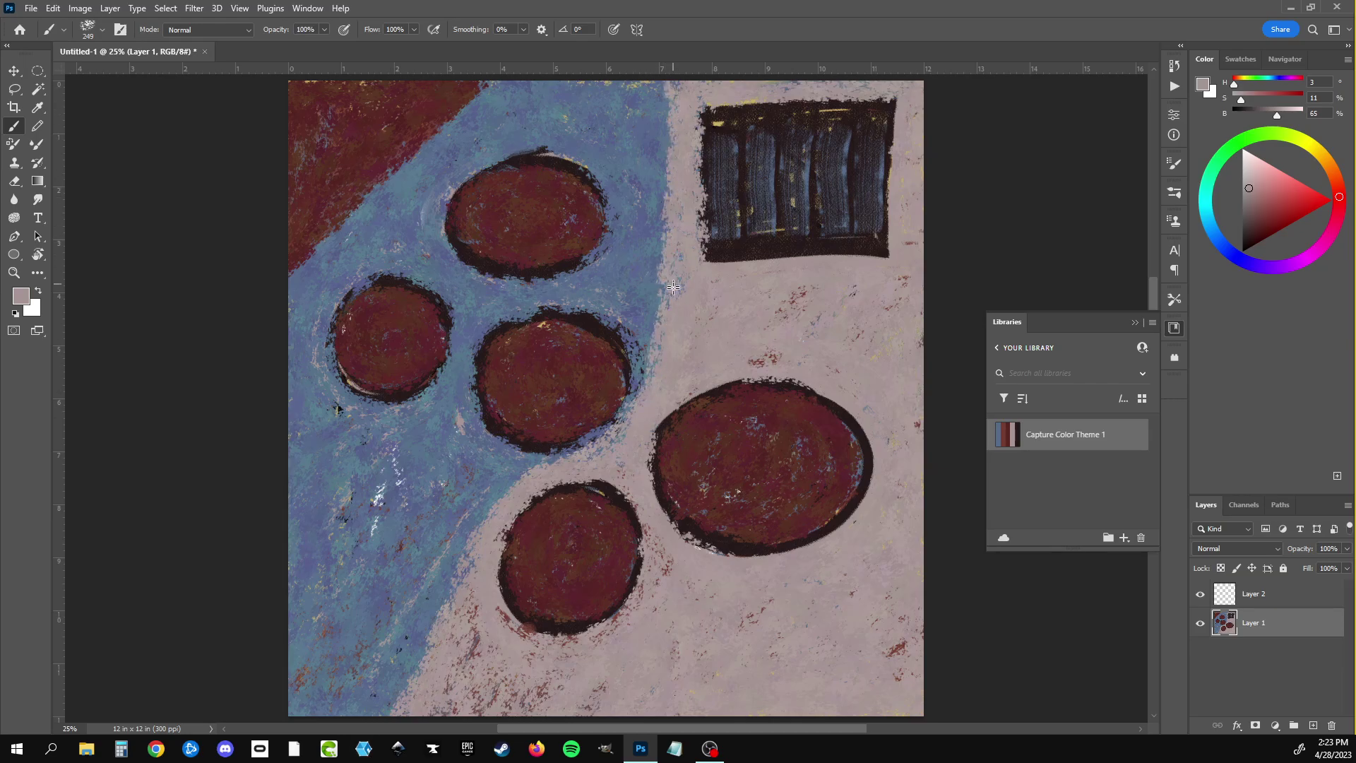
left_click_drag(660, 347, 554, 487)
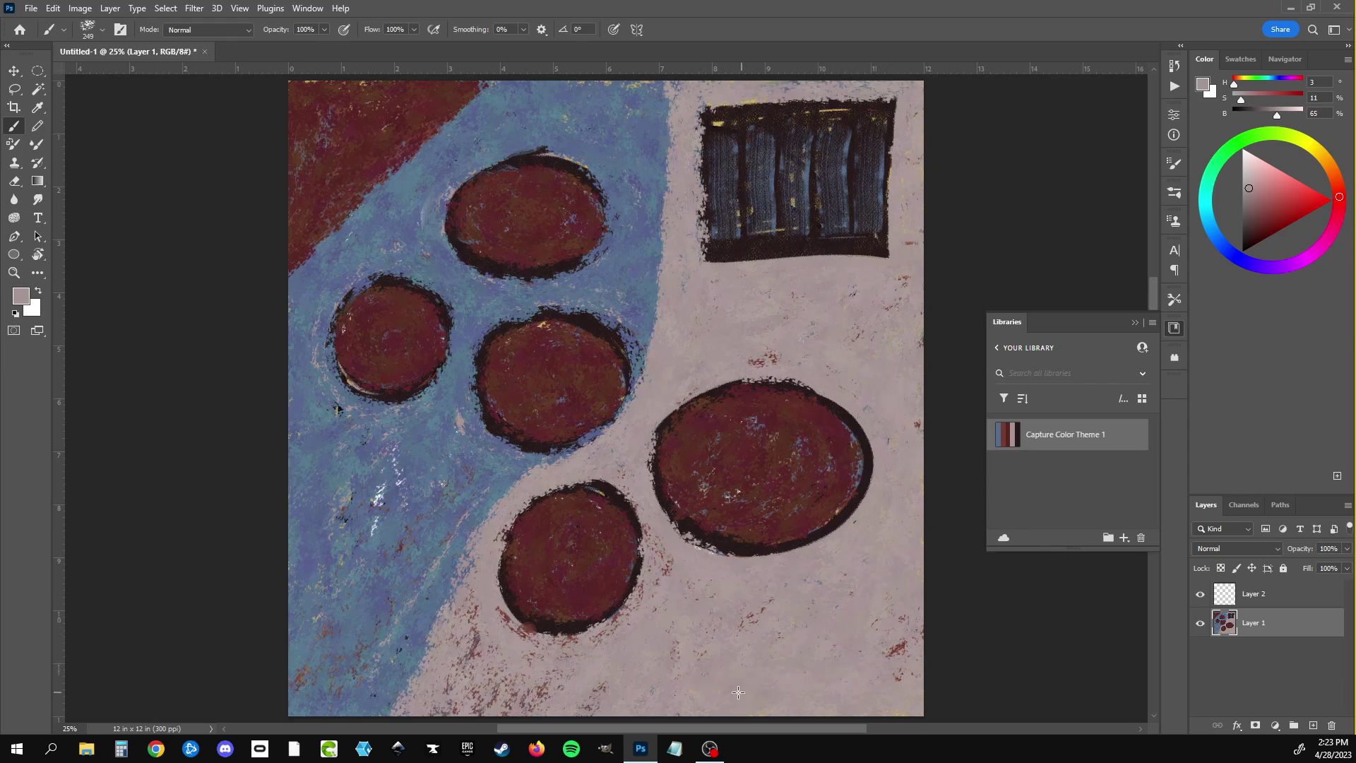
mouse_move(595, 693)
left_mouse_down()
mouse_move(490, 699)
mouse_move(472, 628)
left_mouse_up()
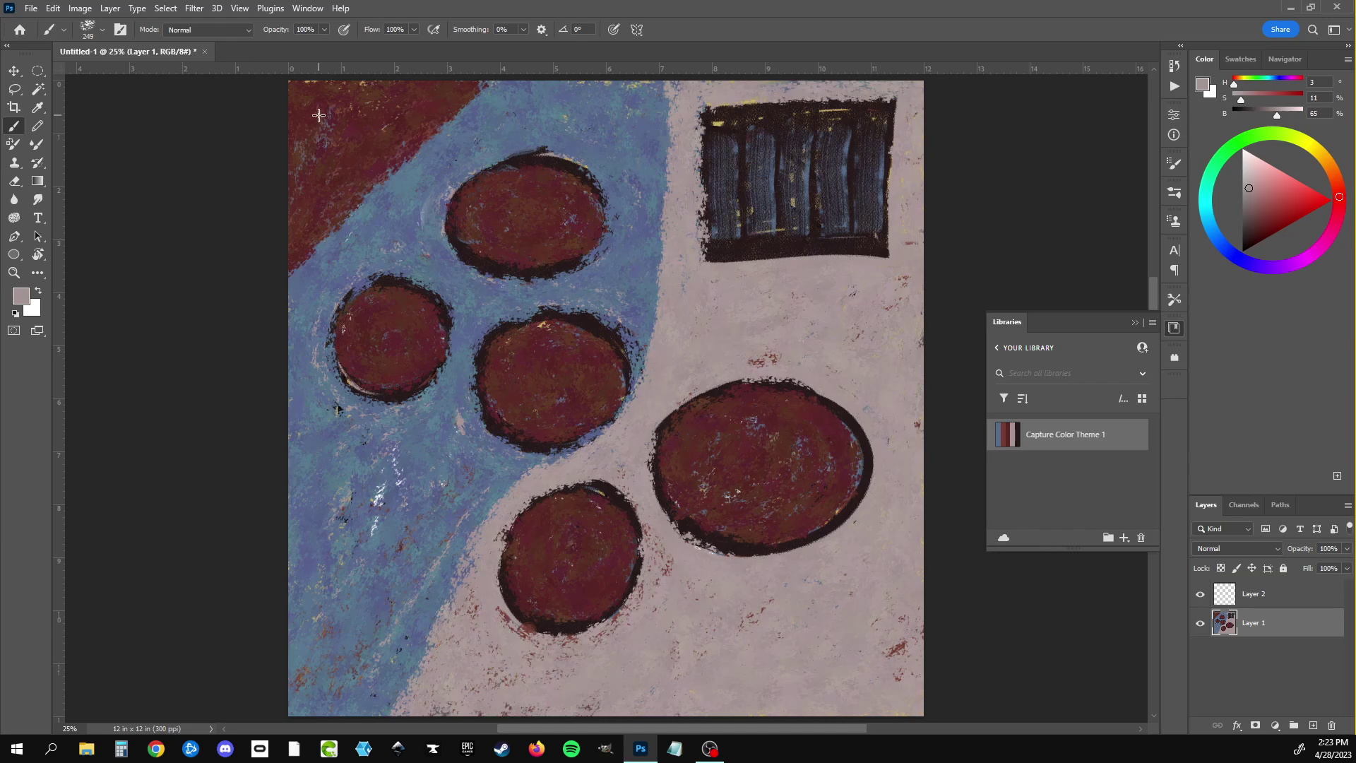
Step: Sketch a pink square outline in the top-left red area, then undo the pink strokes
mouse_move(312, 103)
left_mouse_down()
mouse_move(310, 173)
mouse_move(357, 106)
mouse_move(318, 106)
mouse_move(389, 110)
mouse_move(389, 166)
mouse_move(305, 173)
mouse_move(392, 170)
mouse_move(387, 247)
left_mouse_up()
mouse_move(308, 173)
left_mouse_down()
mouse_move(308, 252)
mouse_move(364, 246)
mouse_move(381, 185)
mouse_move(321, 262)
mouse_move(317, 130)
mouse_move(388, 110)
mouse_move(380, 247)
left_mouse_up()
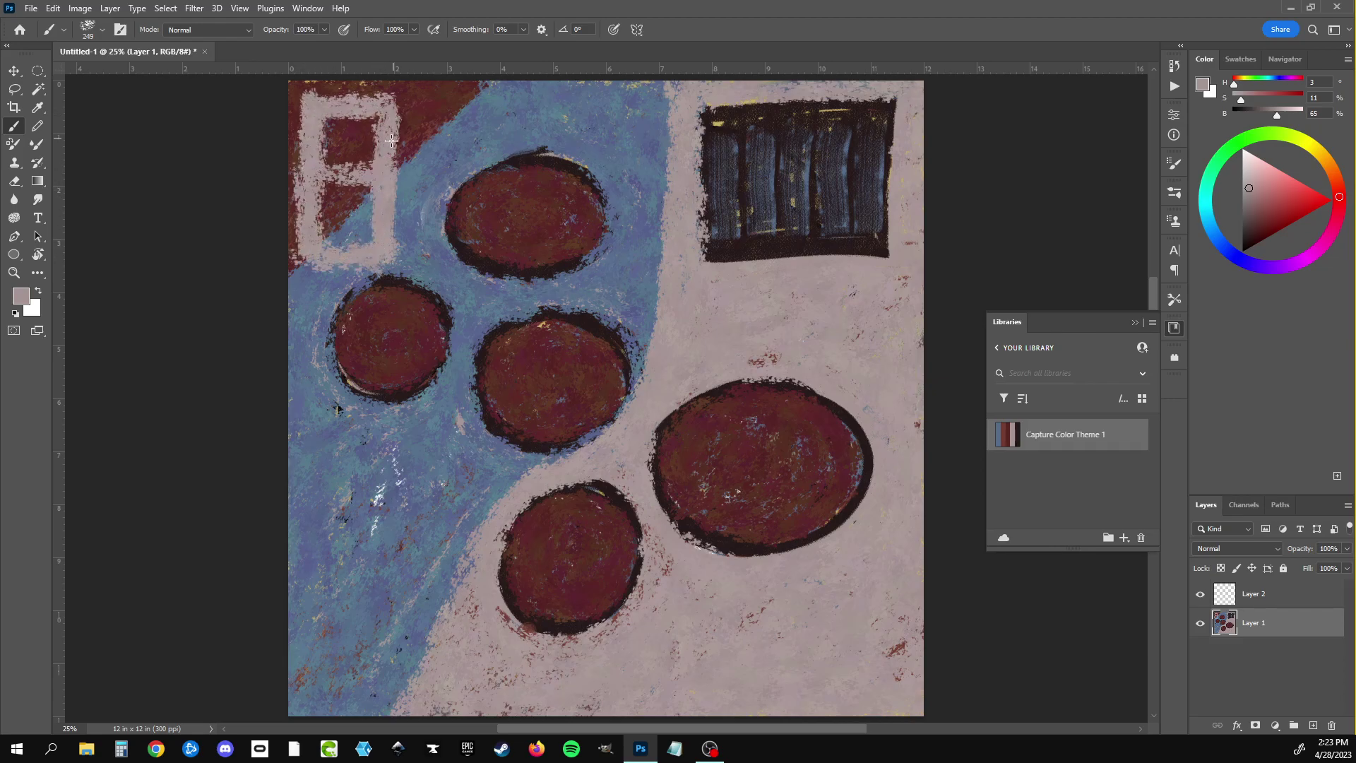
mouse_move(391, 140)
left_mouse_down()
mouse_move(406, 180)
mouse_move(389, 226)
left_mouse_up()
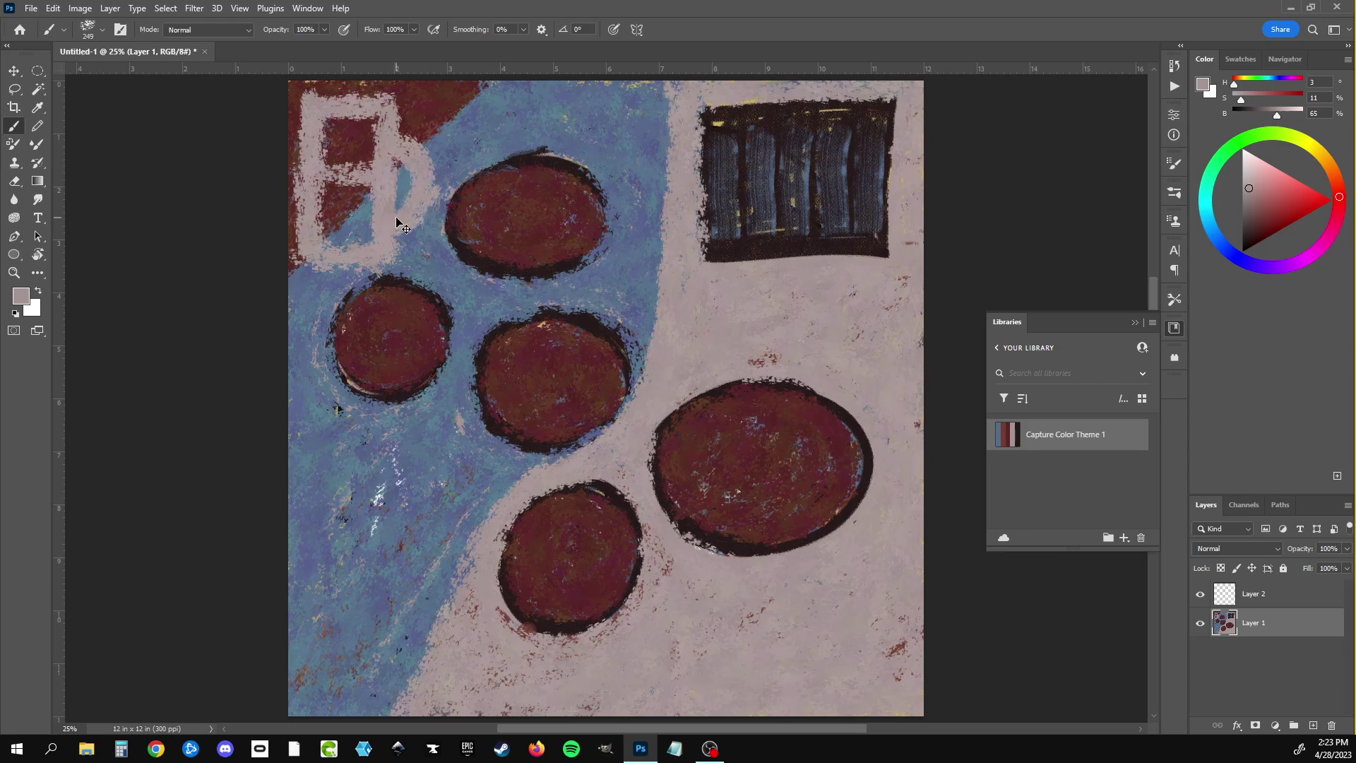
key("ctrl+z")
key("ctrl+z")
key("ctrl+z")
key("ctrl+z")
key("ctrl+z")
key("ctrl+z")
key("ctrl+z")
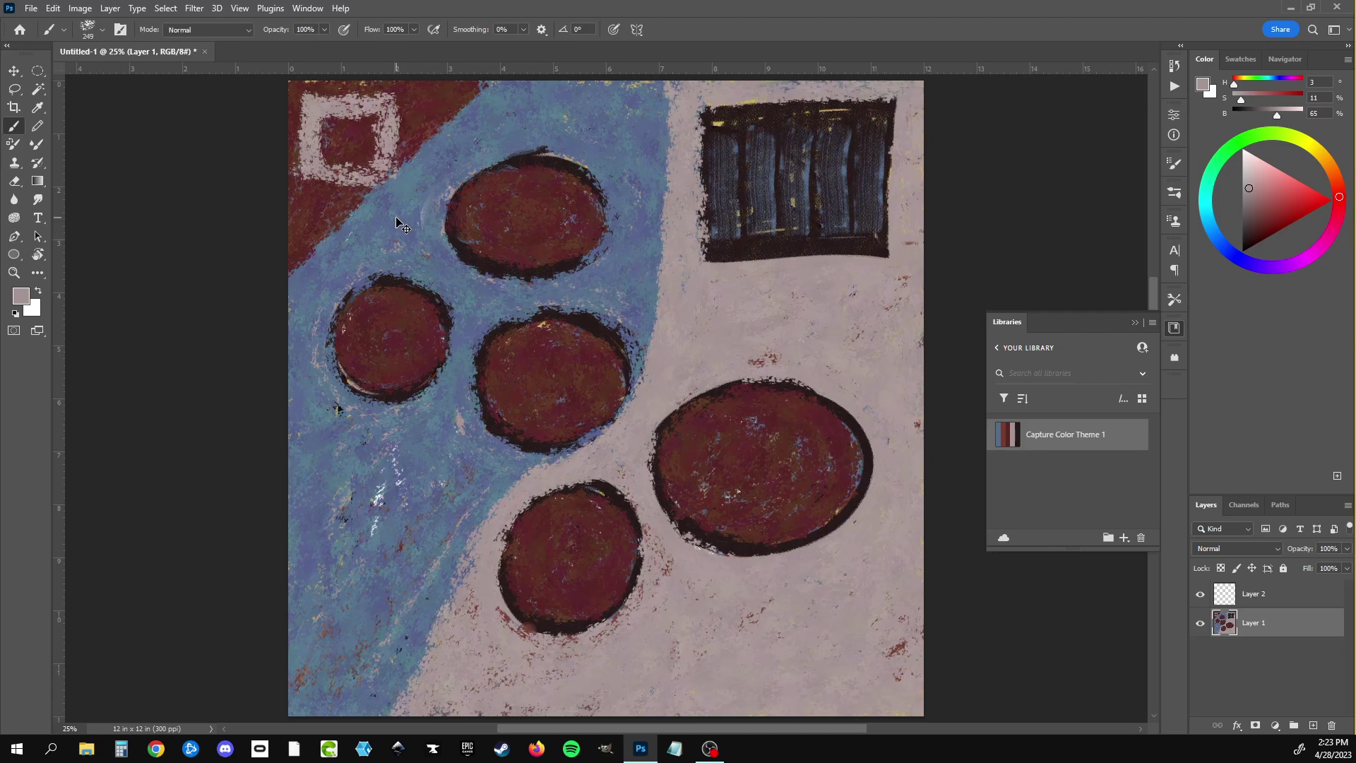
key("ctrl+z")
key("ctrl+z")
key("ctrl+z")
key("ctrl+z")
key("ctrl+z")
key("ctrl+z")
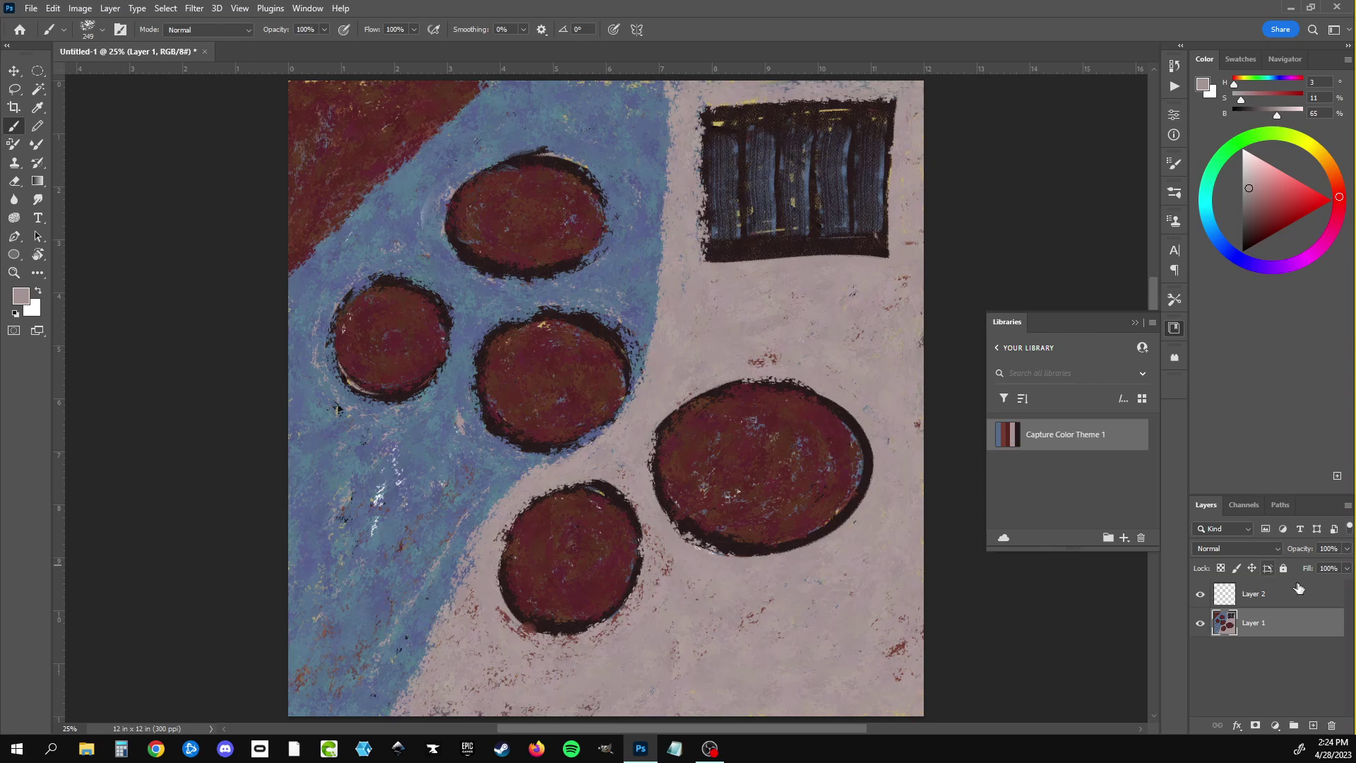
Step: Delete the empty Layer 2, confirming with Yes
left_click(1323, 598)
left_click(1332, 726)
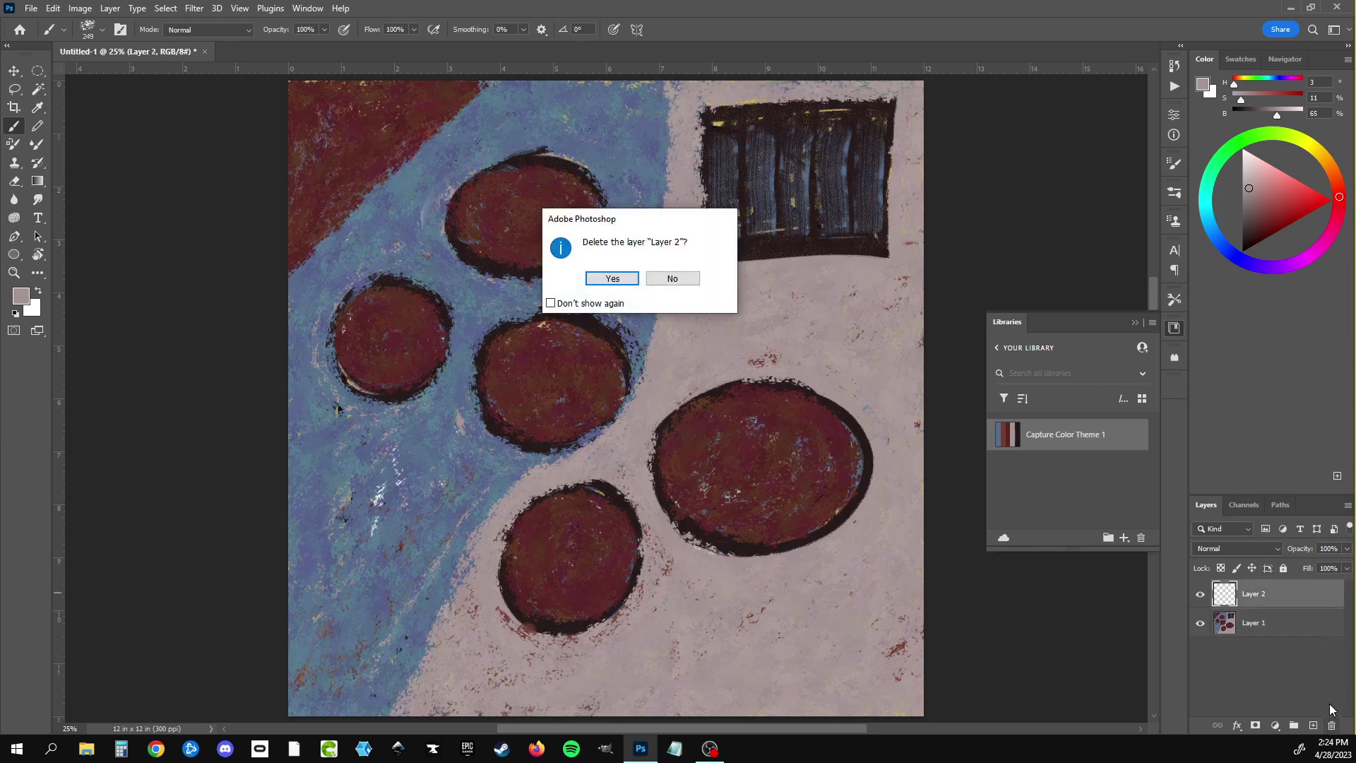
left_click(625, 278)
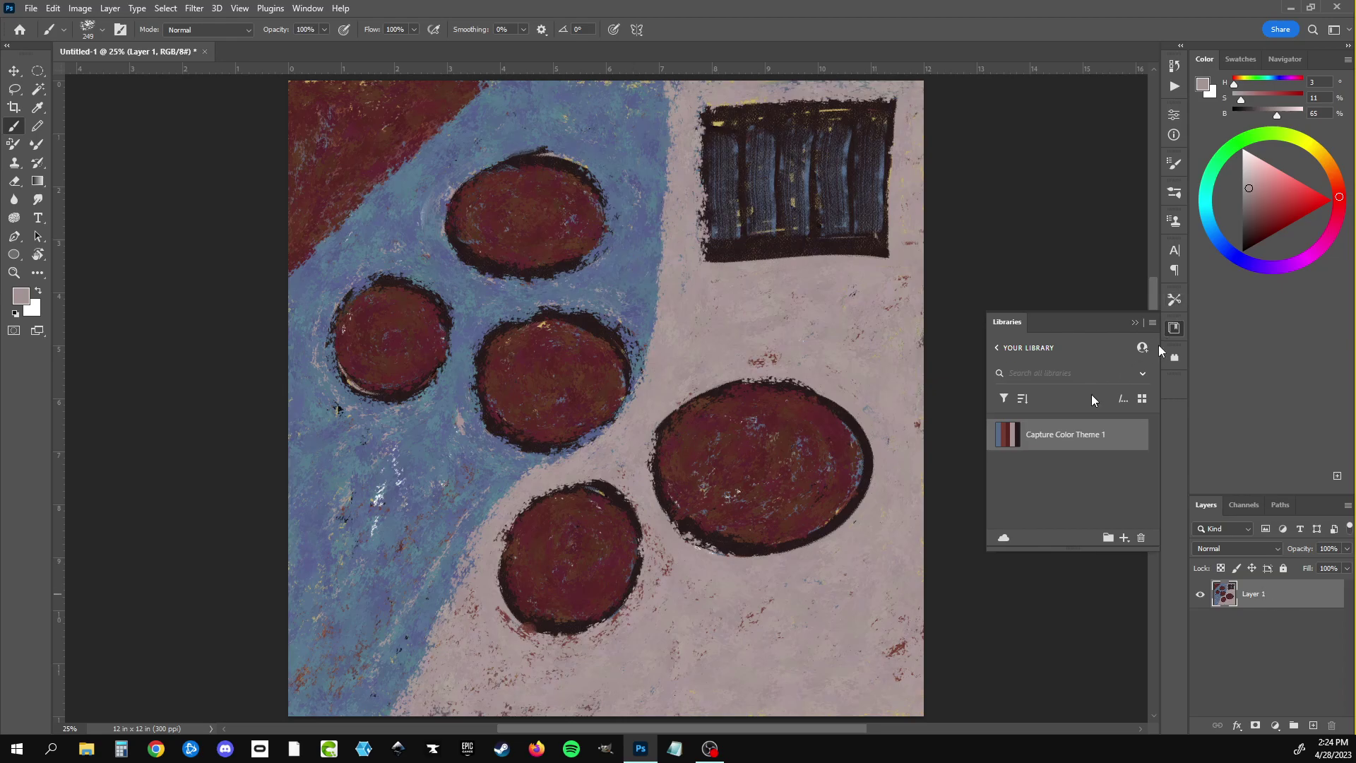
mouse_move(1007, 435)
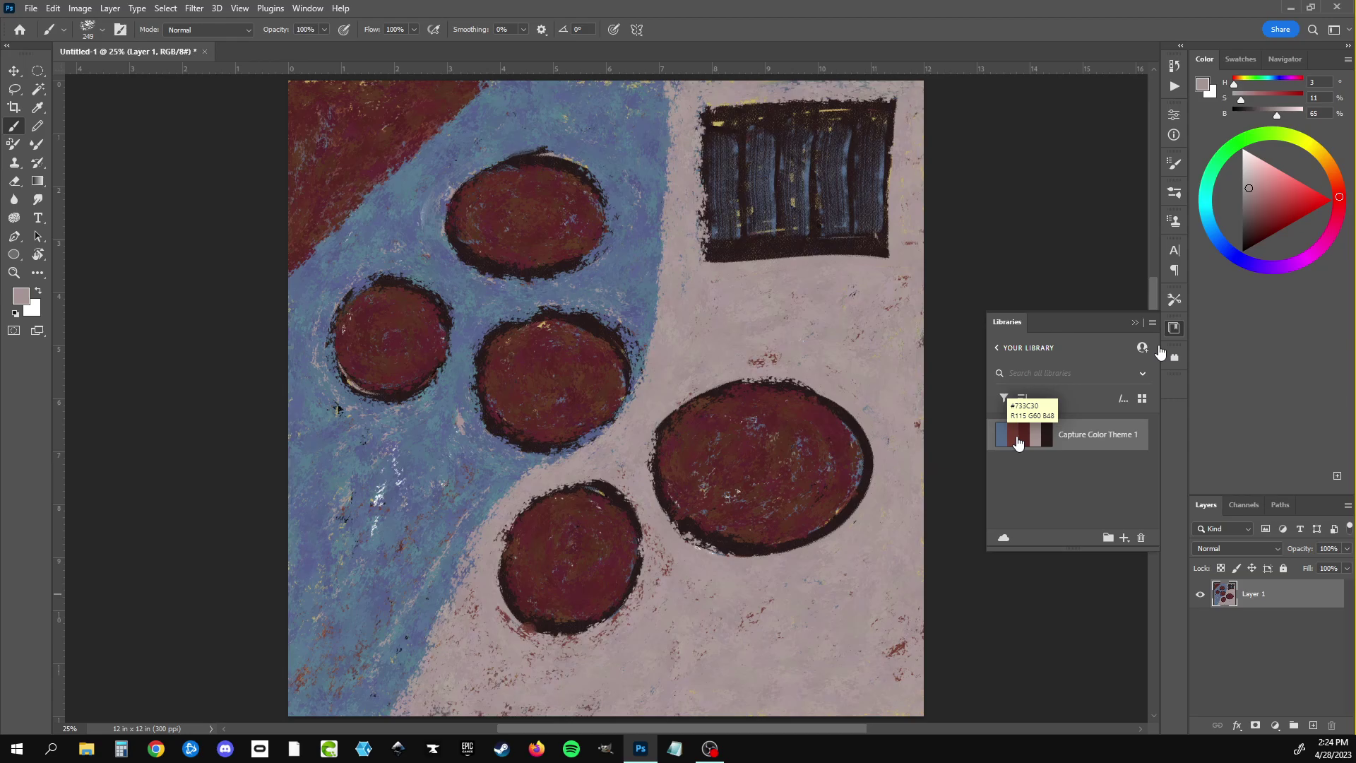
Step: Paint theme blue over the striped box, a stem to the large circle, and around the lower circles
left_click(1002, 438)
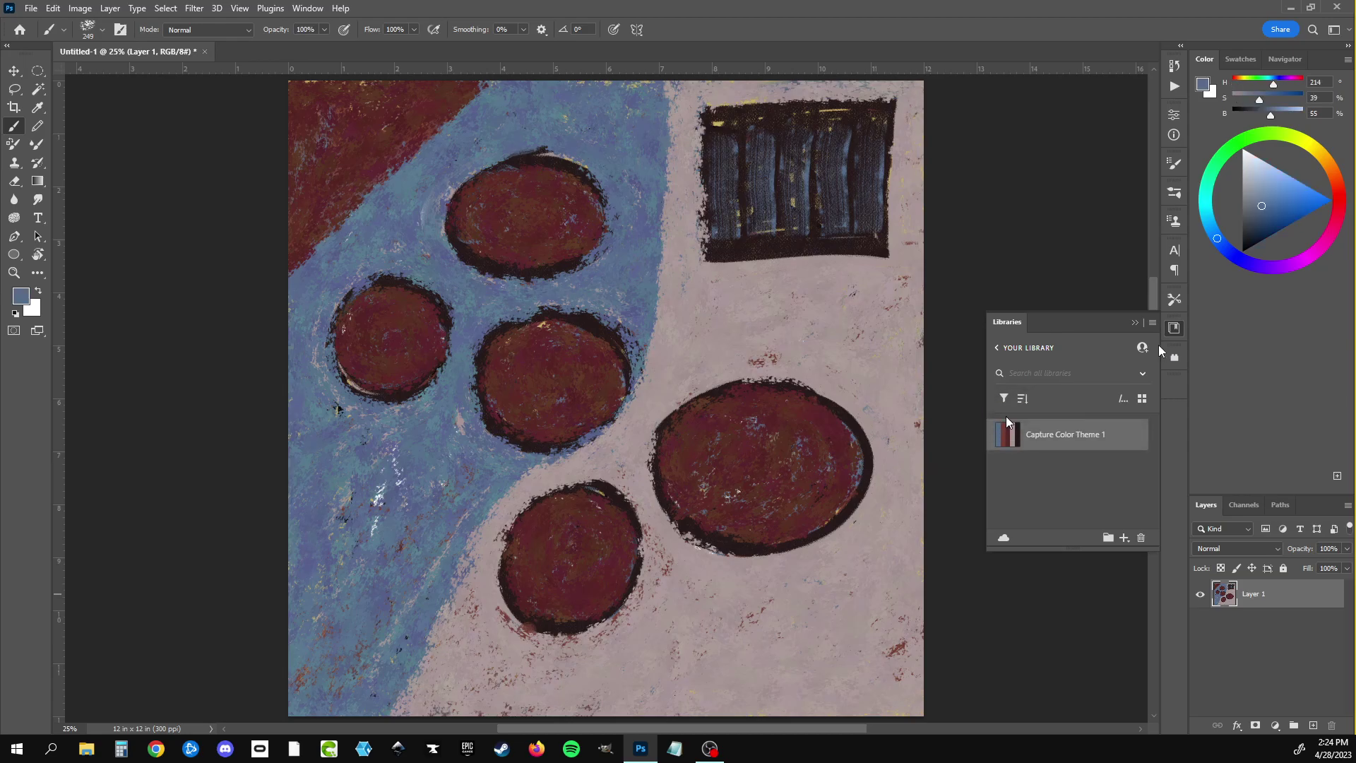
mouse_move(890, 123)
left_mouse_down()
mouse_move(710, 259)
mouse_move(745, 94)
mouse_move(924, 92)
mouse_move(937, 253)
mouse_move(927, 248)
left_mouse_up()
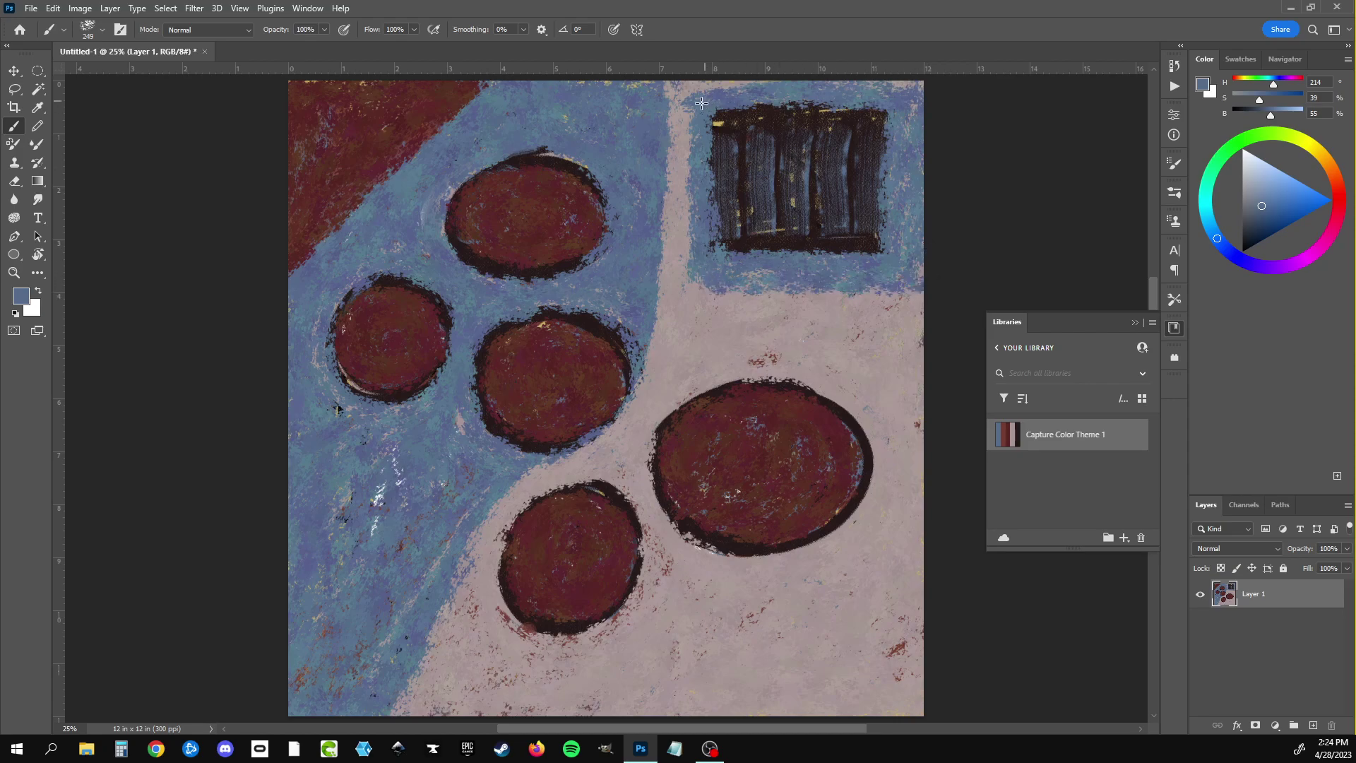
left_click_drag(701, 104, 936, 89)
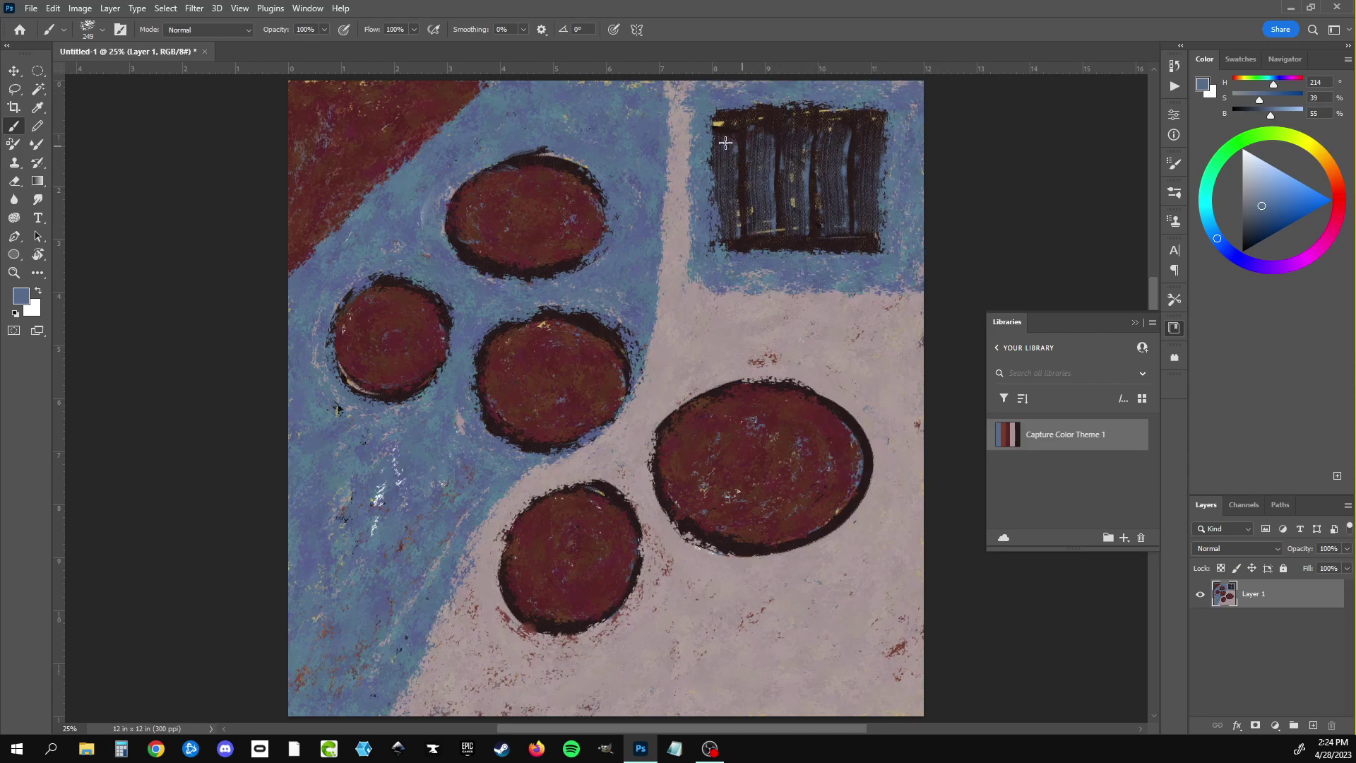
mouse_move(726, 143)
left_mouse_down()
mouse_move(728, 240)
mouse_move(745, 113)
mouse_move(776, 212)
mouse_move(801, 197)
mouse_move(840, 240)
mouse_move(889, 120)
mouse_move(792, 117)
mouse_move(812, 152)
mouse_move(783, 194)
left_mouse_up()
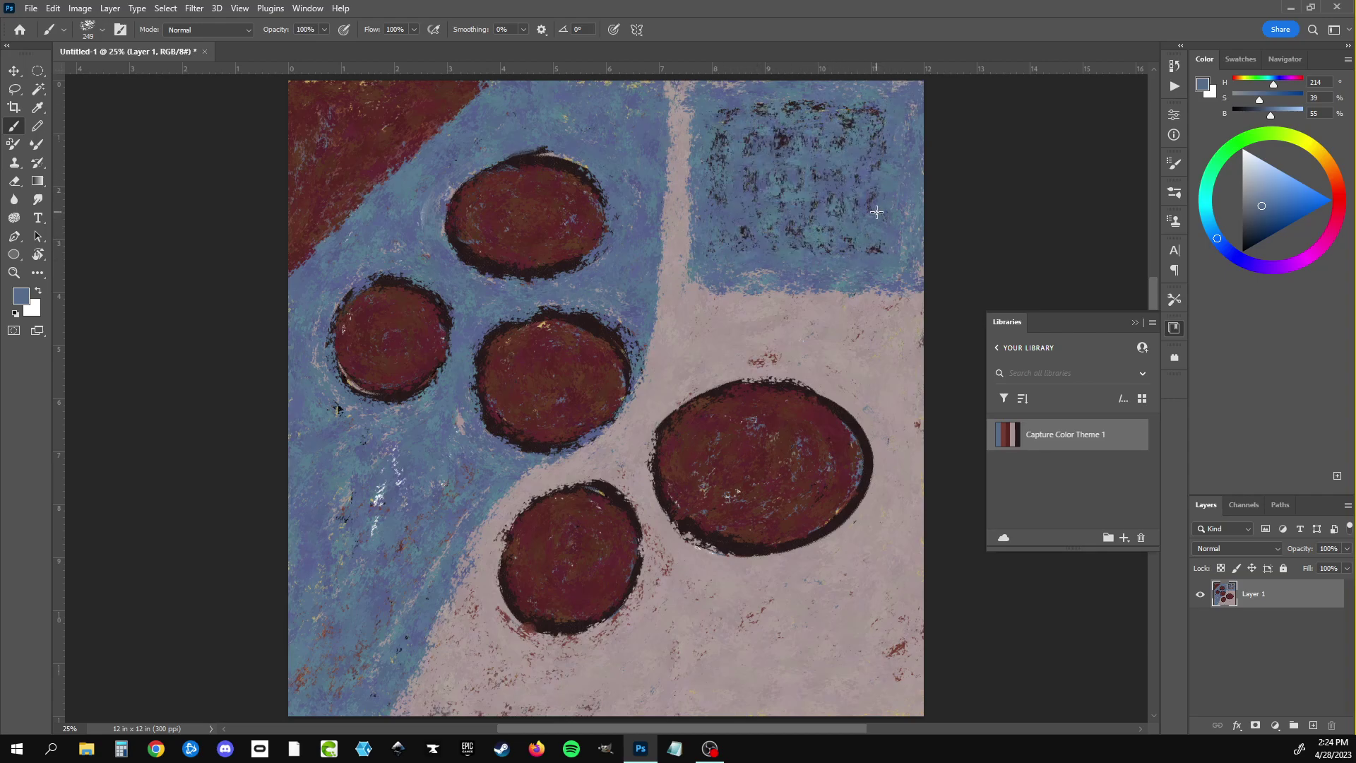
mouse_move(801, 284)
left_mouse_down()
mouse_move(810, 367)
mouse_move(781, 368)
mouse_move(823, 385)
mouse_move(629, 480)
mouse_move(640, 604)
left_mouse_up()
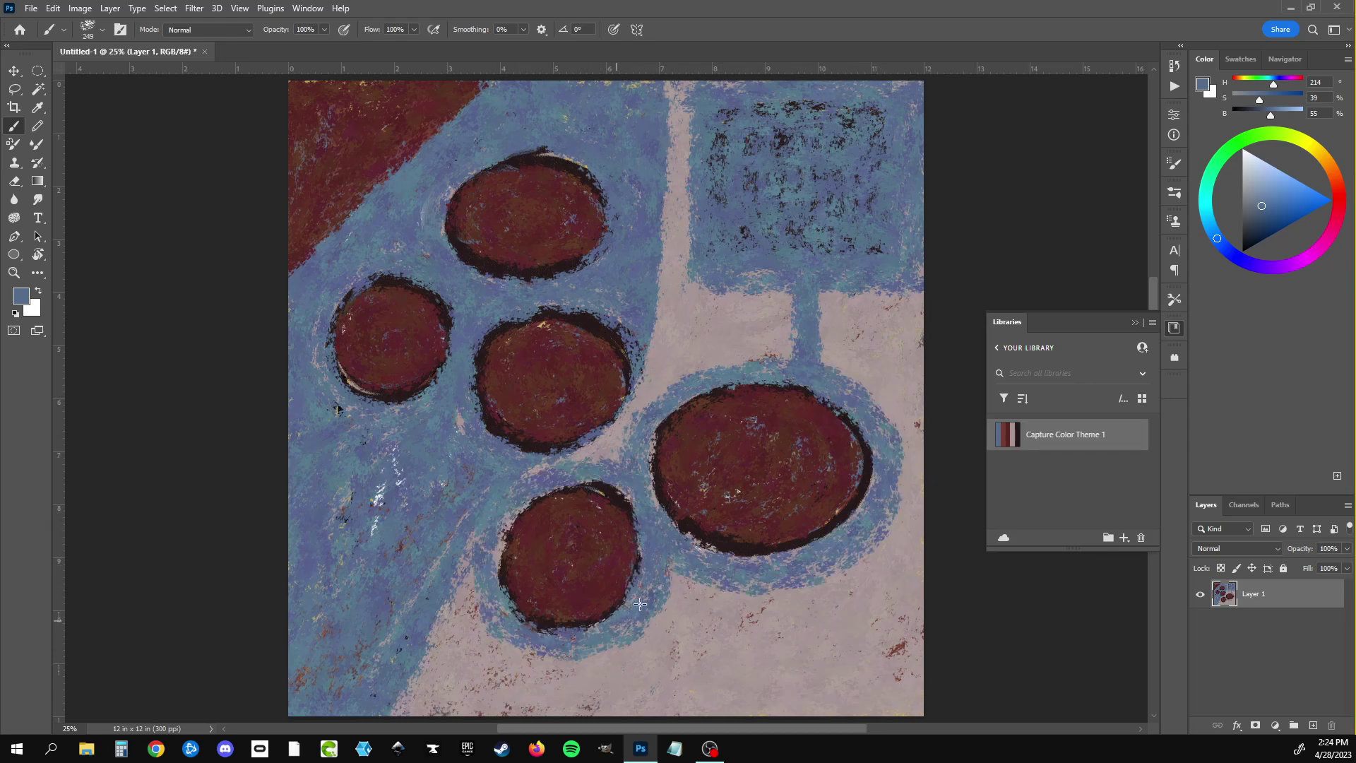
left_click_drag(597, 483, 665, 589)
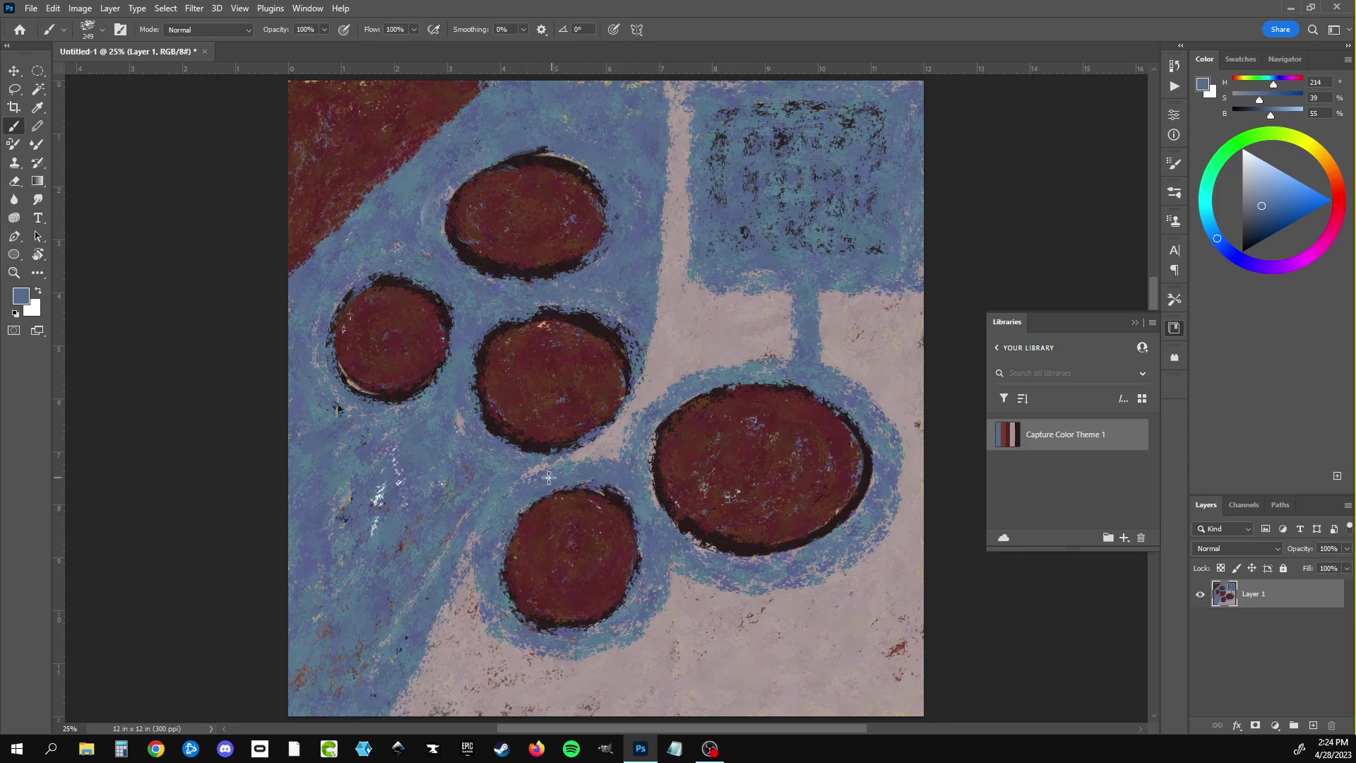
left_click_drag(549, 477, 585, 450)
mouse_move(668, 414)
left_mouse_down()
mouse_move(682, 374)
mouse_move(621, 426)
left_mouse_up()
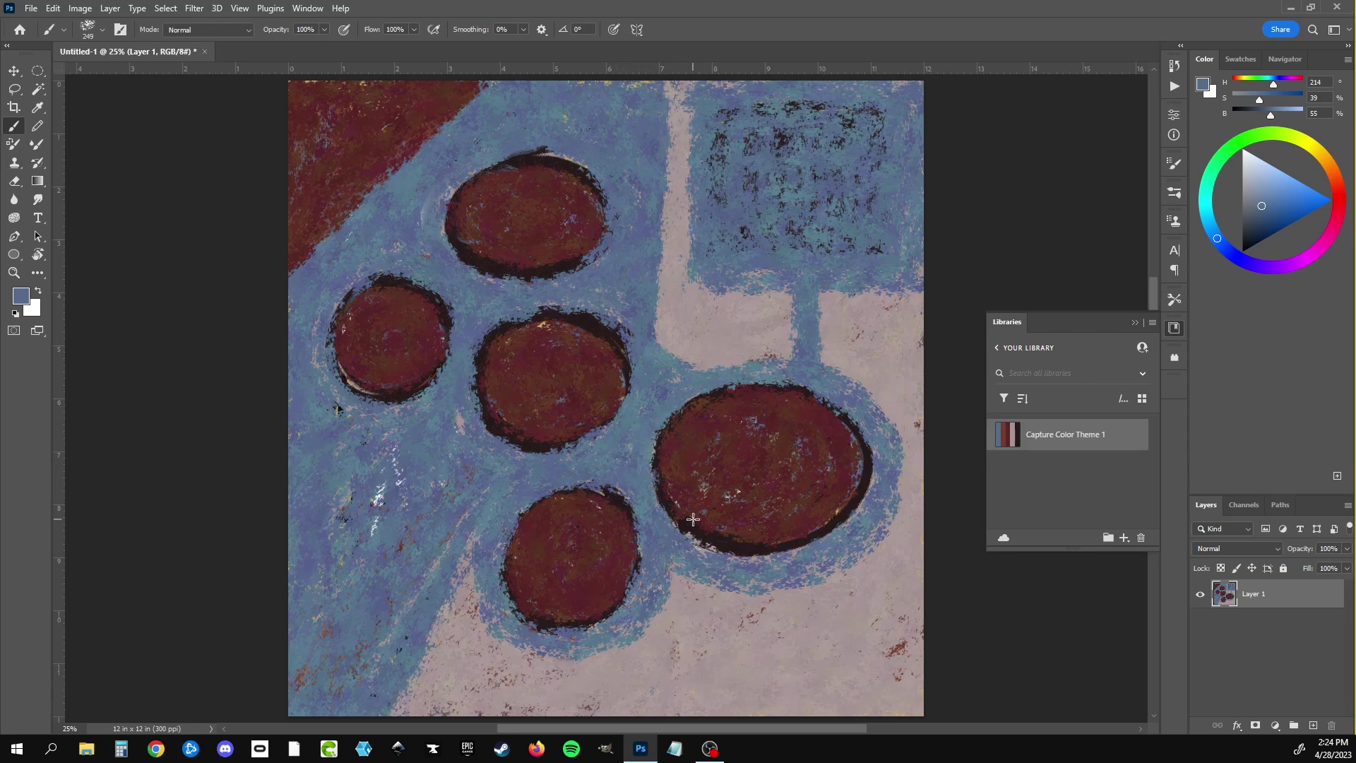
left_click_drag(482, 609, 473, 546)
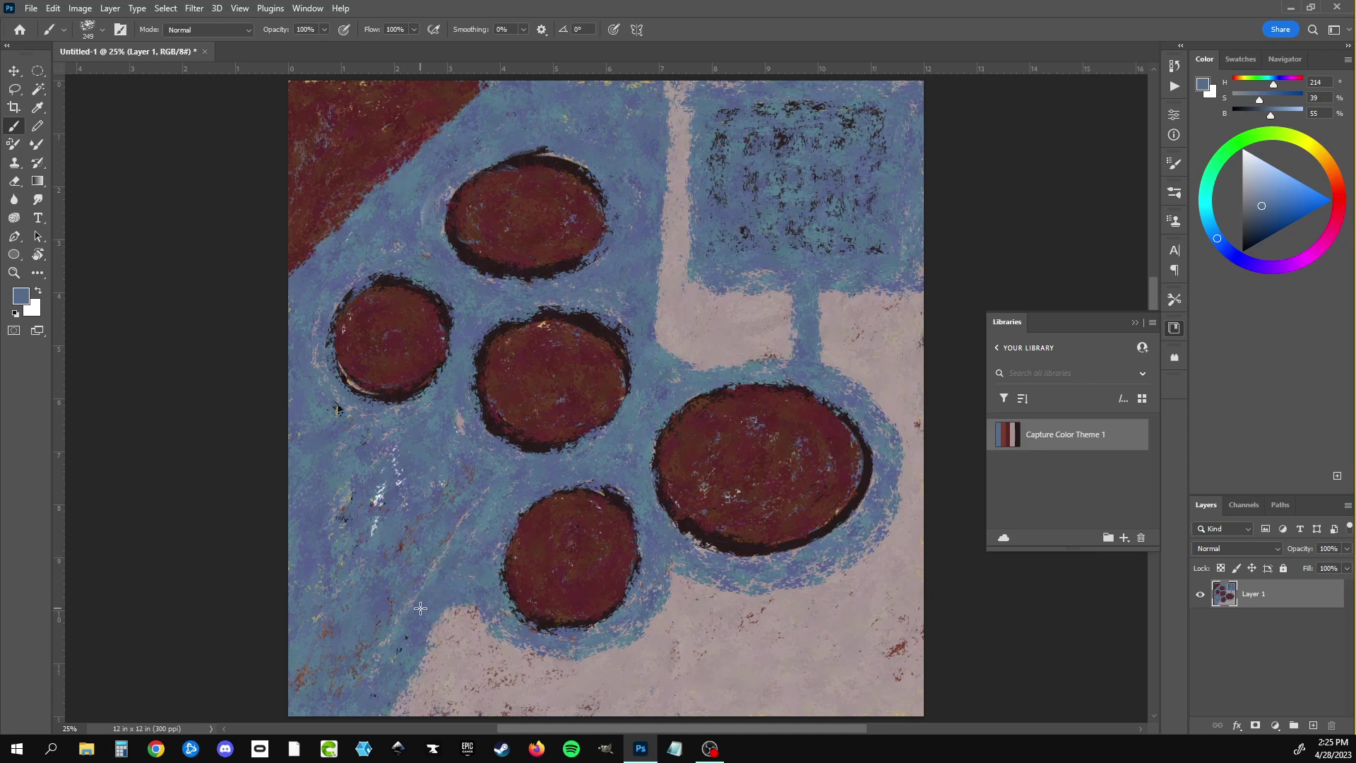
mouse_move(1012, 434)
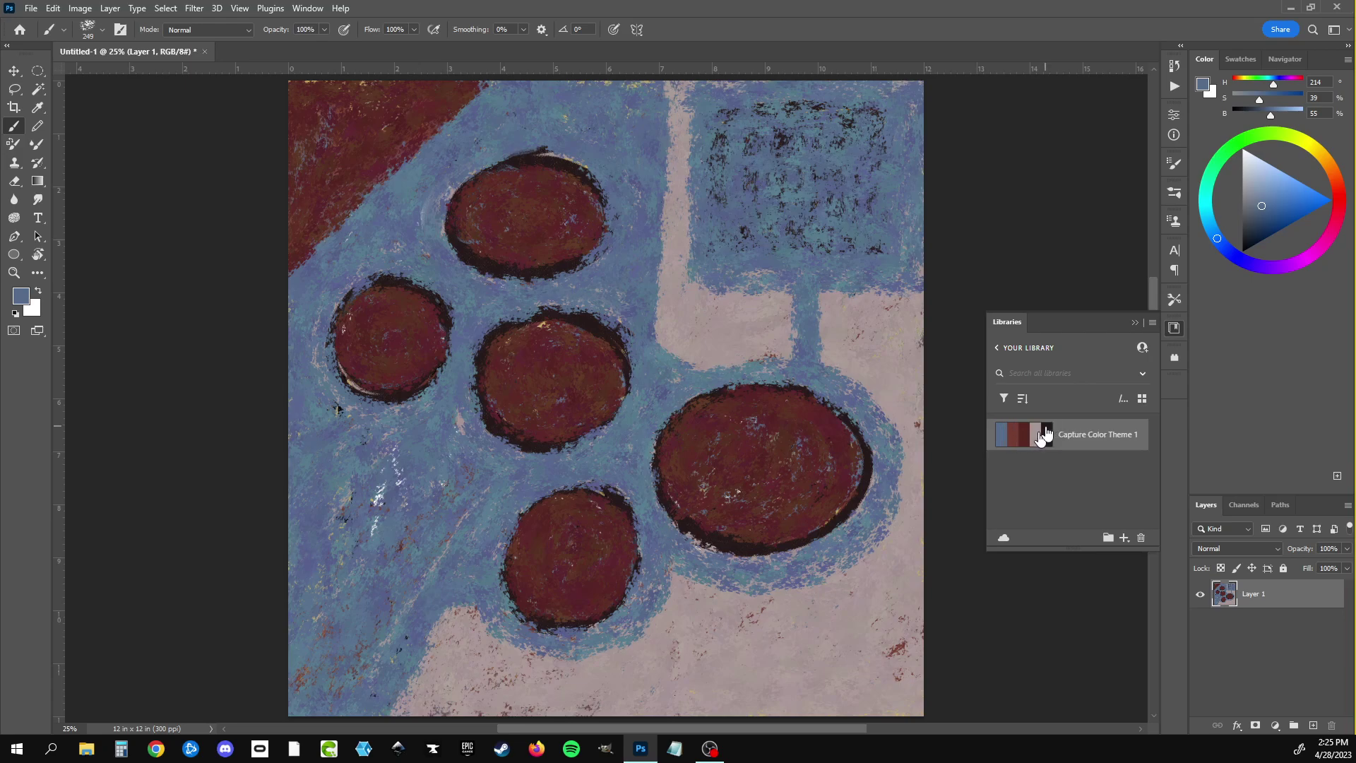
Step: Outline the large, bottom, middle and left circles in thick near-black
left_click(1046, 434)
mouse_move(792, 383)
left_mouse_down()
mouse_move(706, 395)
mouse_move(660, 435)
mouse_move(660, 509)
mouse_move(752, 547)
mouse_move(851, 498)
mouse_move(830, 401)
mouse_move(727, 387)
mouse_move(686, 529)
left_mouse_up()
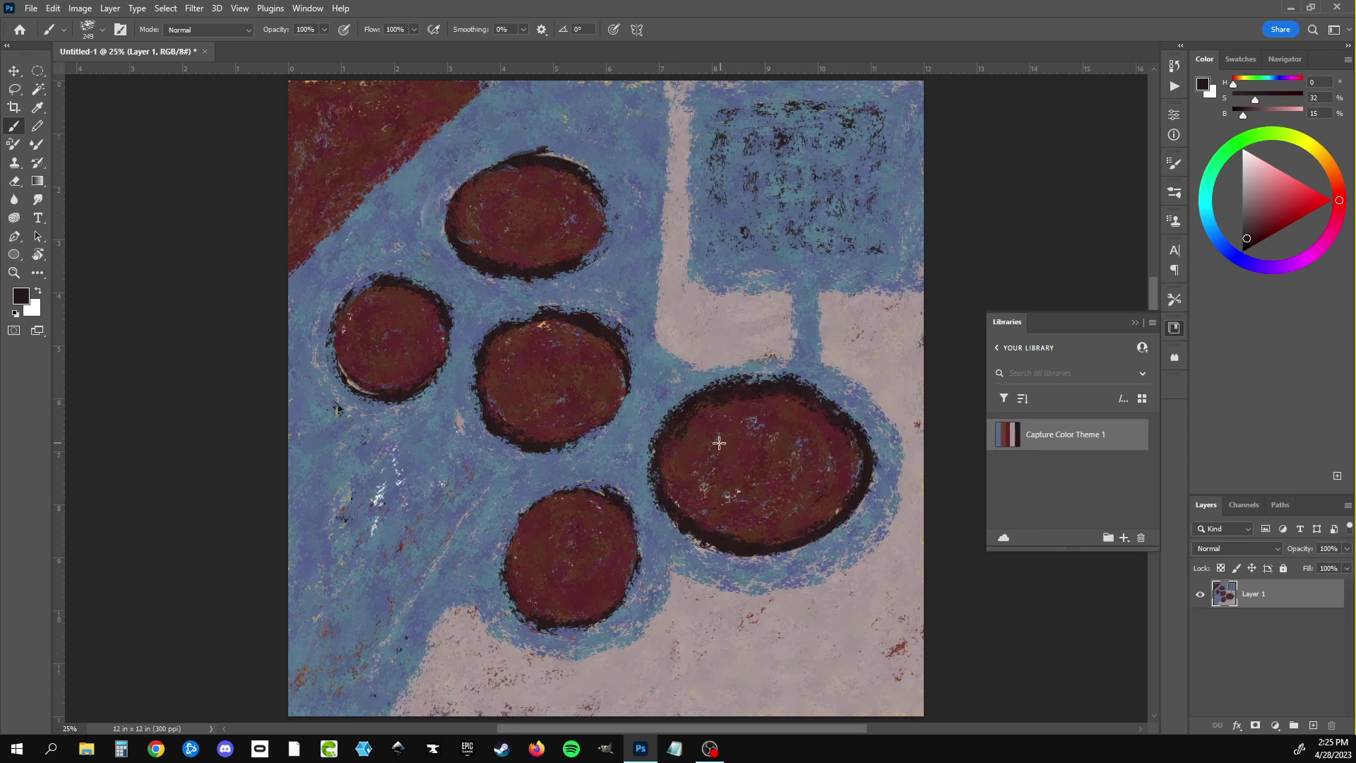
left_click_drag(719, 443, 753, 499)
mouse_move(591, 493)
left_mouse_down()
mouse_move(646, 558)
mouse_move(558, 639)
mouse_move(495, 537)
mouse_move(586, 484)
mouse_move(614, 487)
left_mouse_up()
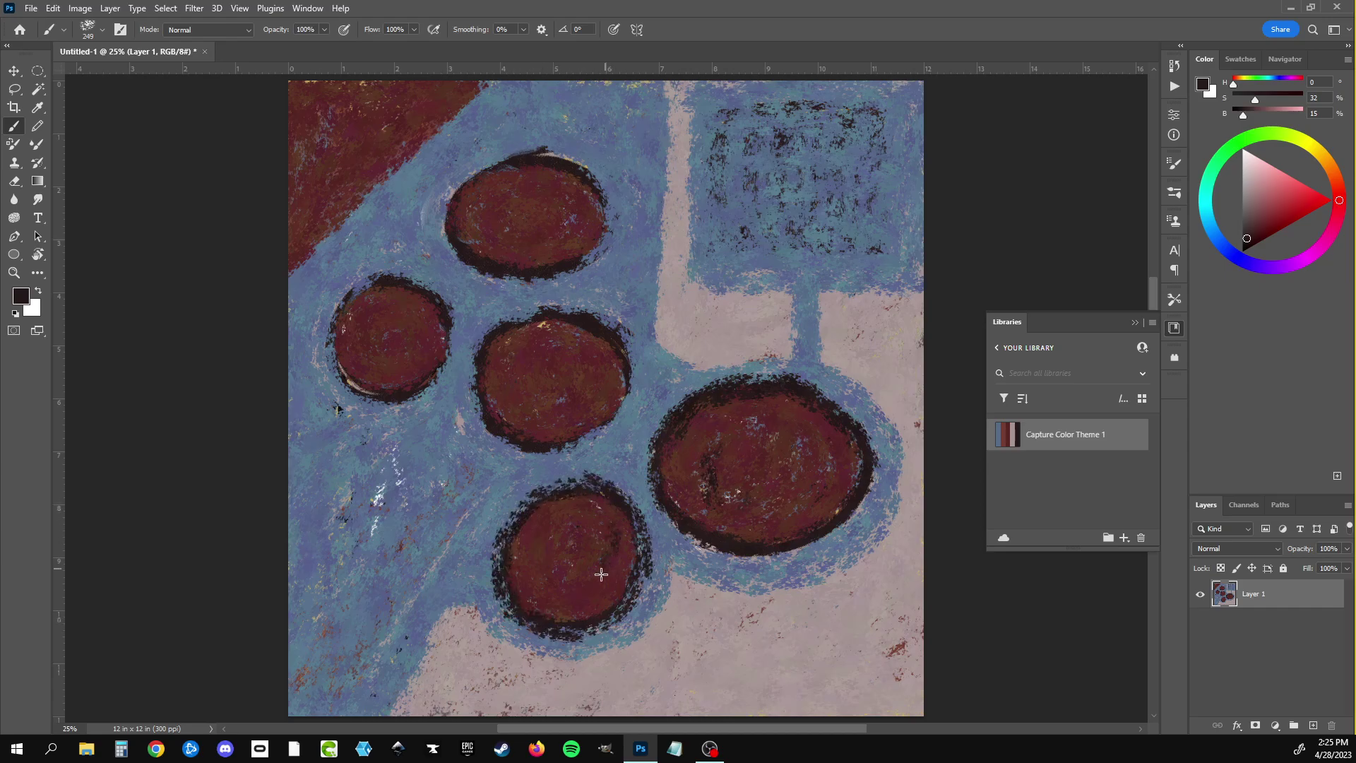
mouse_move(501, 324)
left_mouse_down()
mouse_move(608, 329)
mouse_move(632, 417)
mouse_move(494, 452)
mouse_move(500, 329)
left_mouse_up()
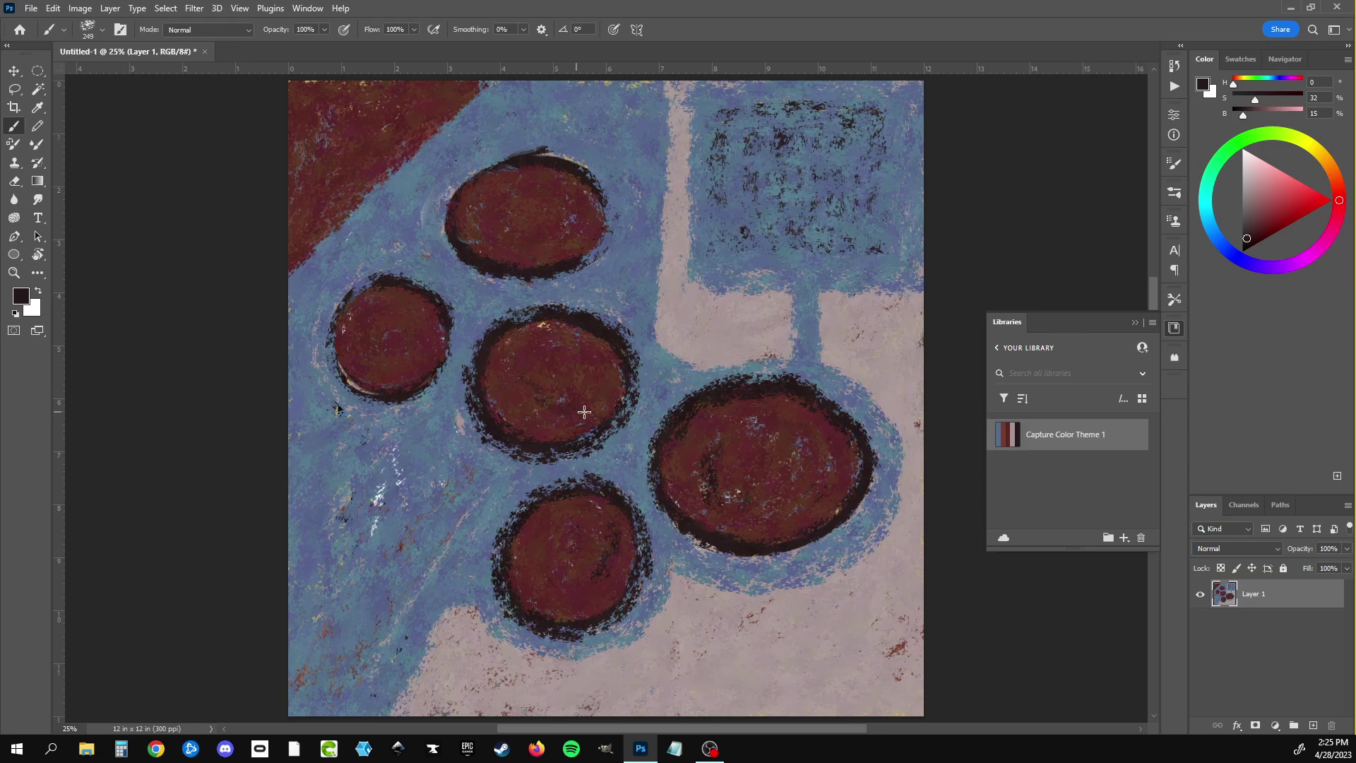
mouse_move(424, 302)
left_mouse_down()
mouse_move(395, 408)
mouse_move(324, 311)
mouse_move(385, 279)
left_mouse_up()
Step: Outline the top circle and blue area edges in near-black, then paint a dark-red line from the top
left_click_drag(410, 353, 405, 326)
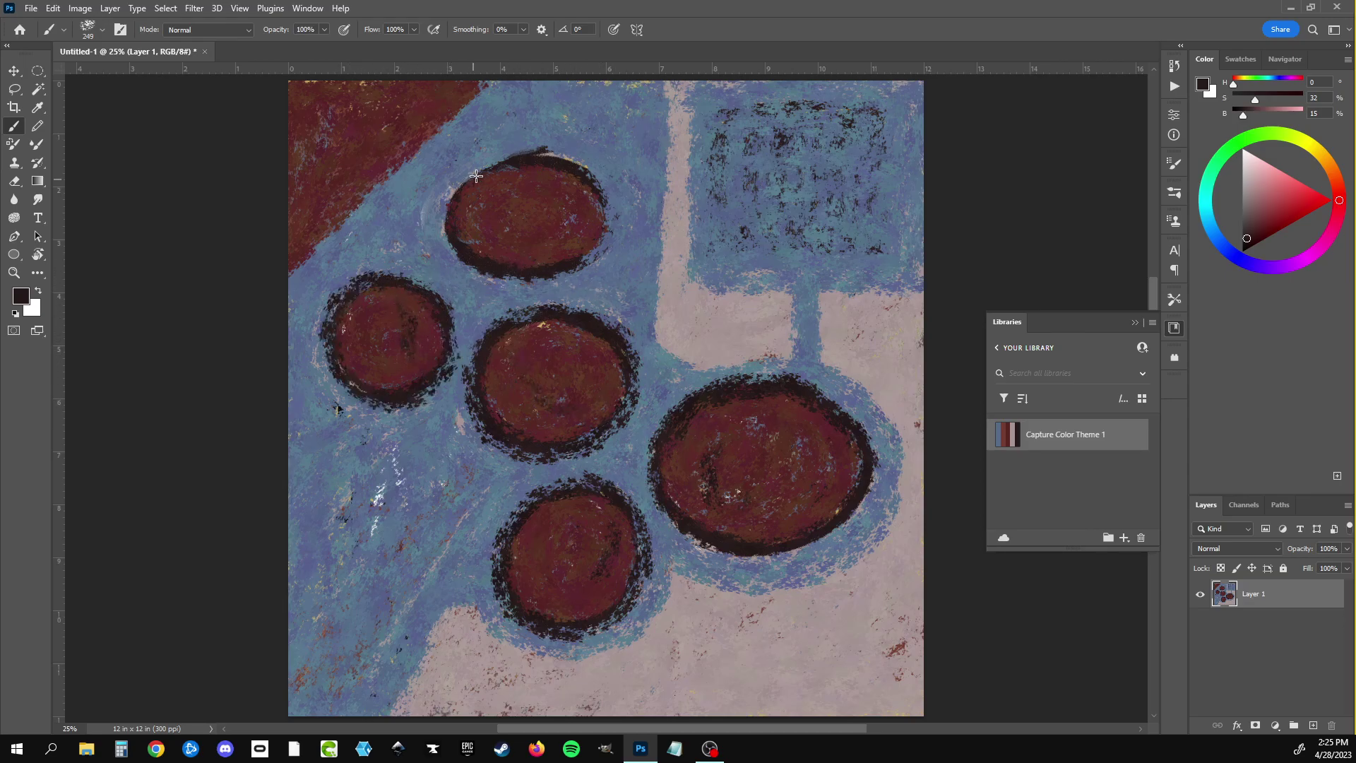
mouse_move(476, 176)
left_mouse_down()
mouse_move(472, 258)
mouse_move(606, 260)
mouse_move(569, 159)
mouse_move(449, 189)
mouse_move(601, 191)
left_mouse_up()
left_click_drag(599, 246, 516, 231)
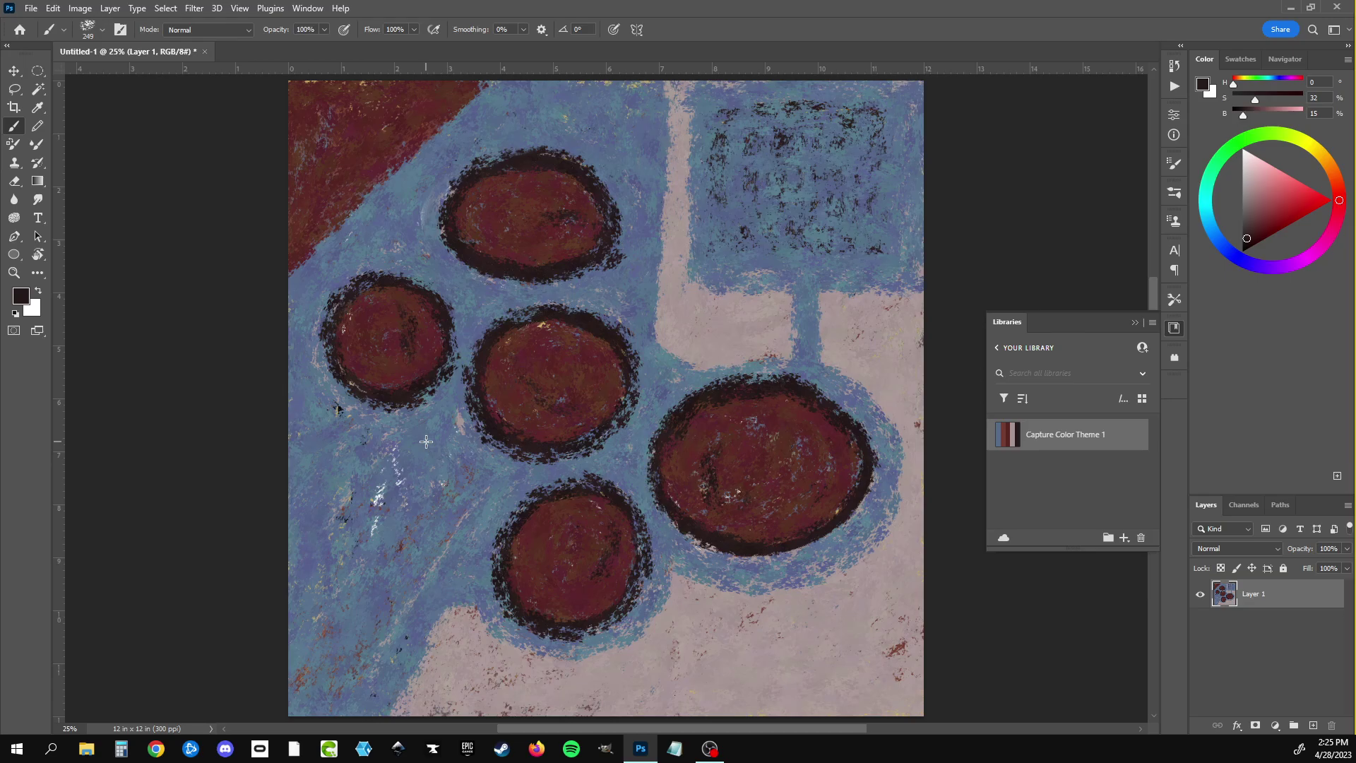
mouse_move(692, 100)
left_mouse_down()
mouse_move(695, 243)
mouse_move(733, 282)
mouse_move(805, 284)
mouse_move(810, 364)
mouse_move(866, 400)
mouse_move(898, 475)
mouse_move(870, 558)
mouse_move(777, 594)
mouse_move(678, 572)
mouse_move(661, 616)
mouse_move(579, 666)
mouse_move(487, 631)
mouse_move(423, 635)
mouse_move(383, 709)
left_mouse_up()
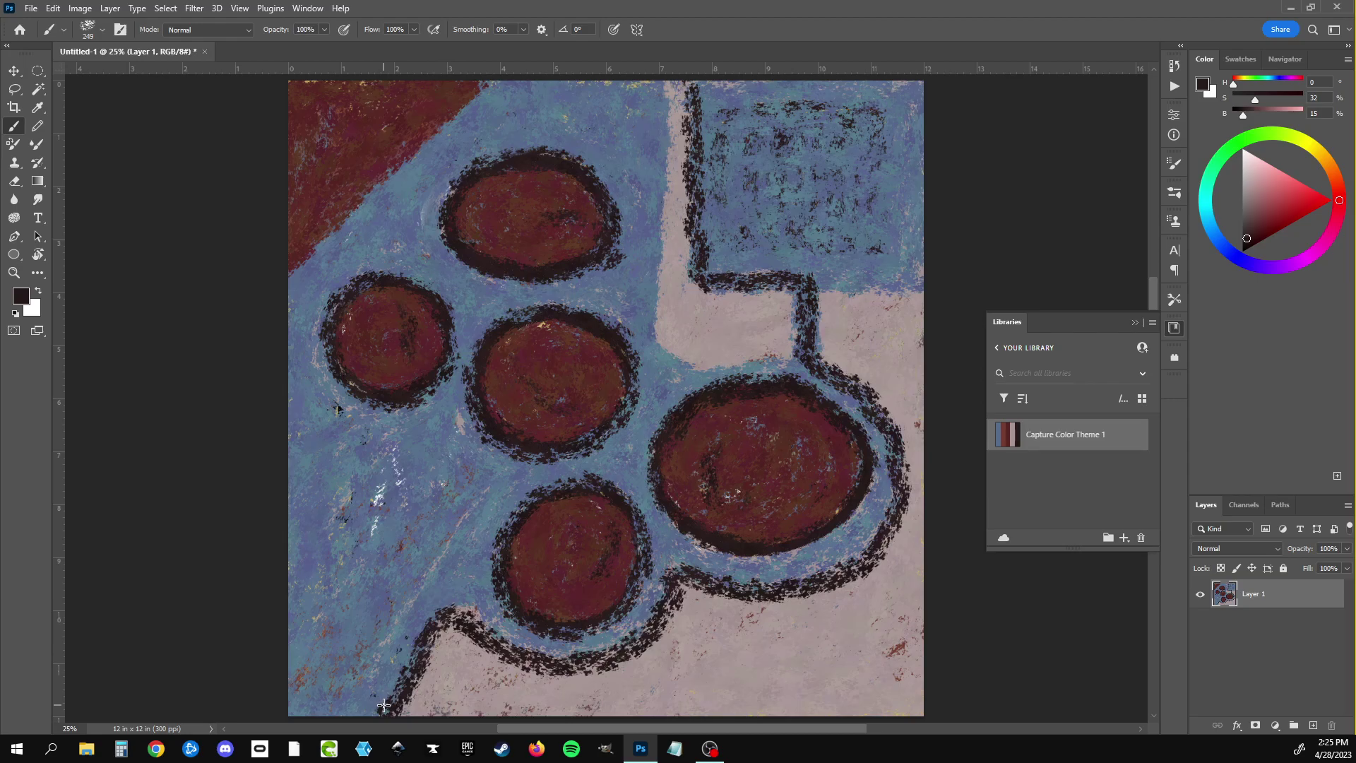
mouse_move(1023, 434)
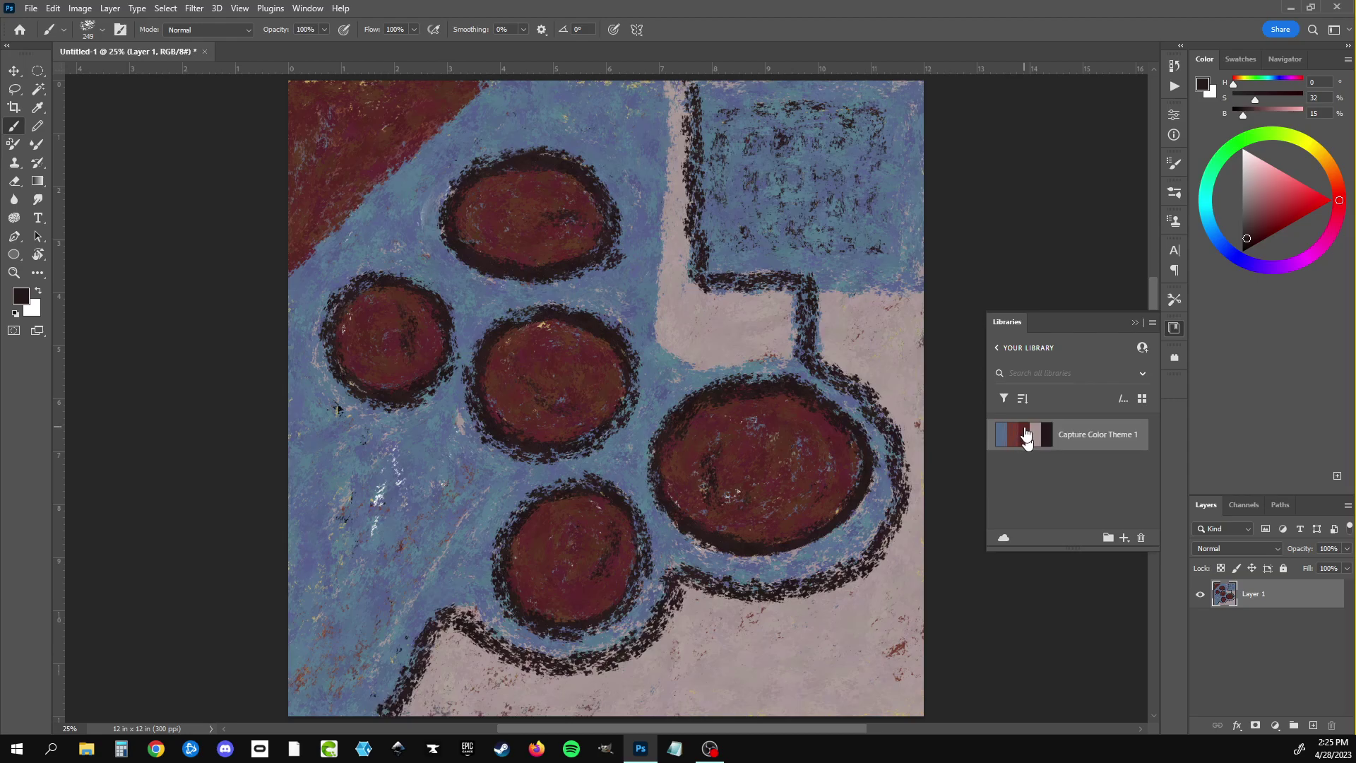
left_click(1026, 434)
mouse_move(677, 82)
left_mouse_down()
mouse_move(682, 275)
mouse_move(706, 297)
mouse_move(780, 293)
mouse_move(784, 360)
mouse_move(692, 364)
mouse_move(656, 336)
mouse_move(676, 282)
left_mouse_up()
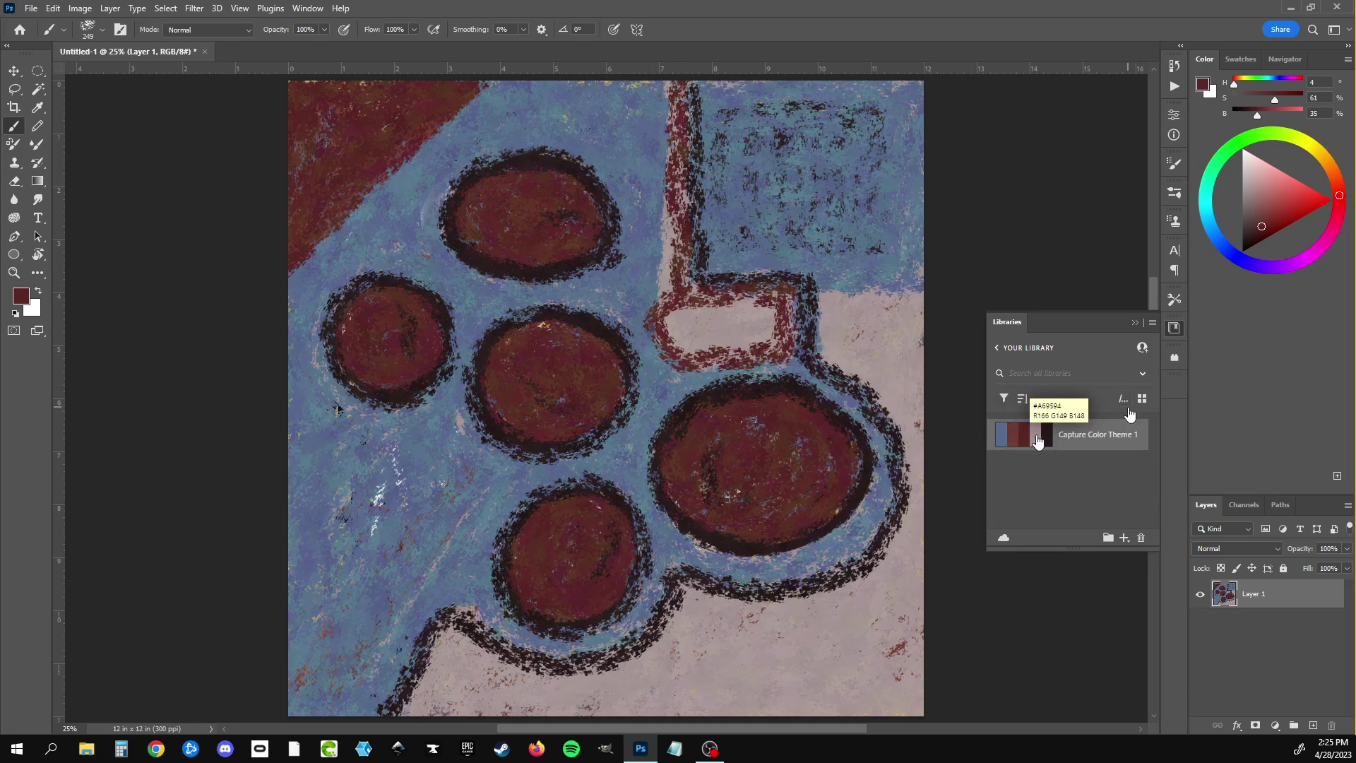
Step: Paint a light-pink diamond in the top-left red area and a pink ring over the upper-right blue patch
left_click(1036, 437)
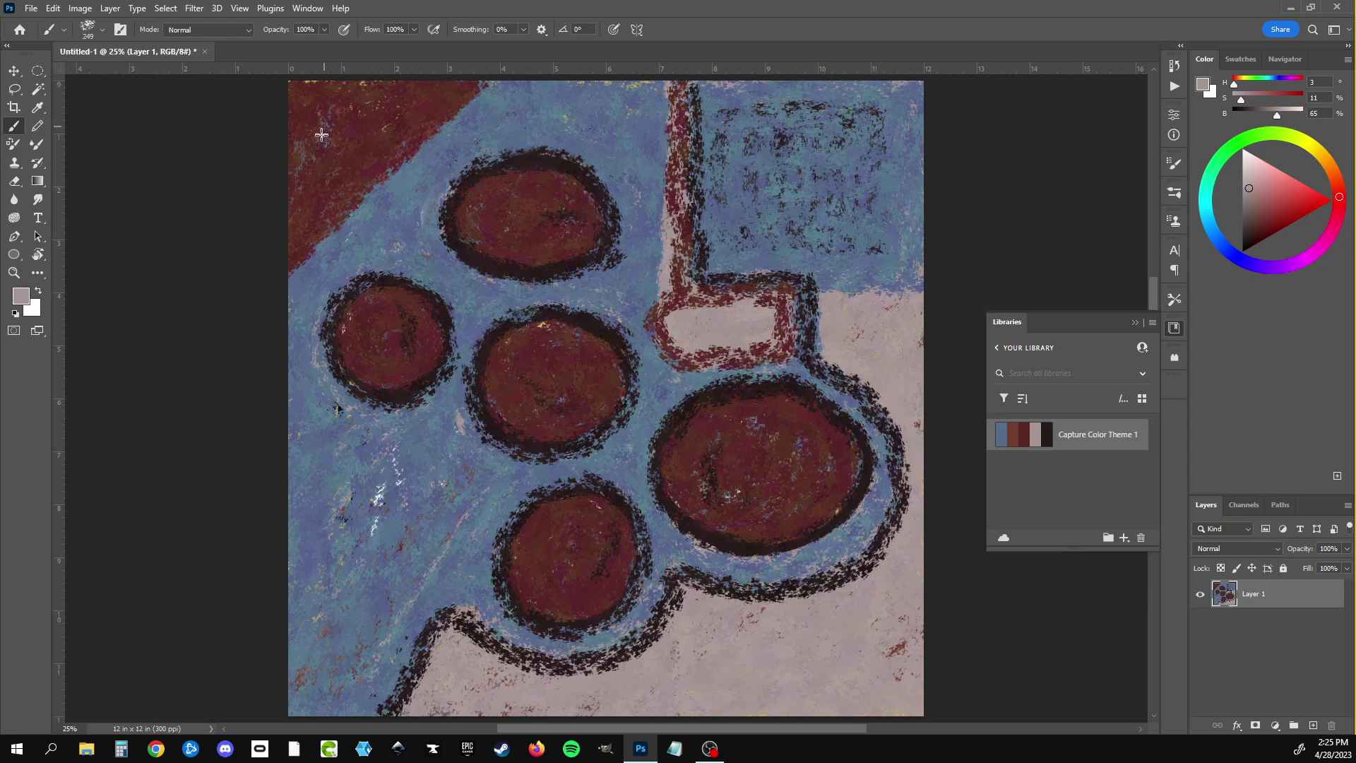
mouse_move(349, 205)
left_mouse_down()
mouse_move(368, 105)
mouse_move(378, 110)
mouse_move(318, 170)
mouse_move(349, 209)
left_mouse_up()
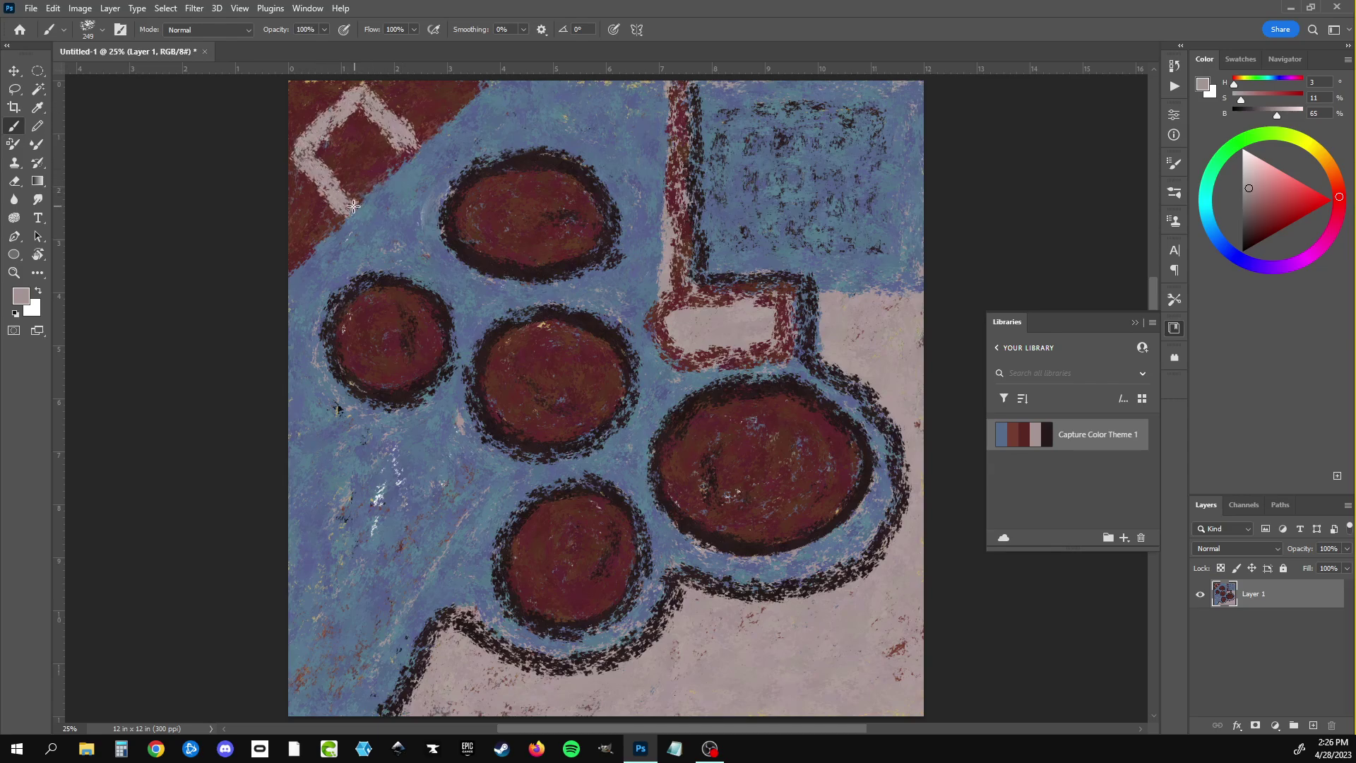
left_click_drag(409, 149, 425, 159)
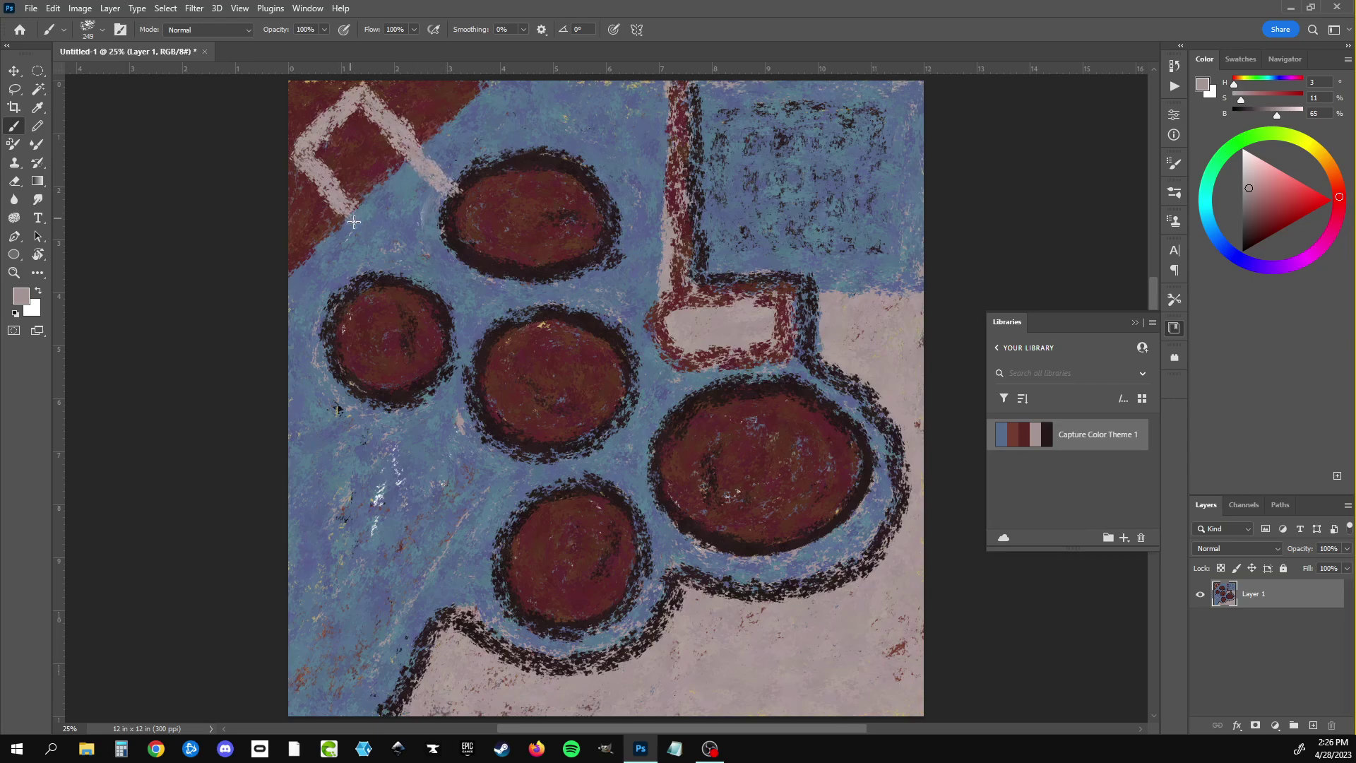
left_click_drag(337, 207, 399, 277)
mouse_move(332, 203)
left_mouse_down()
mouse_move(383, 251)
mouse_move(358, 216)
left_mouse_up()
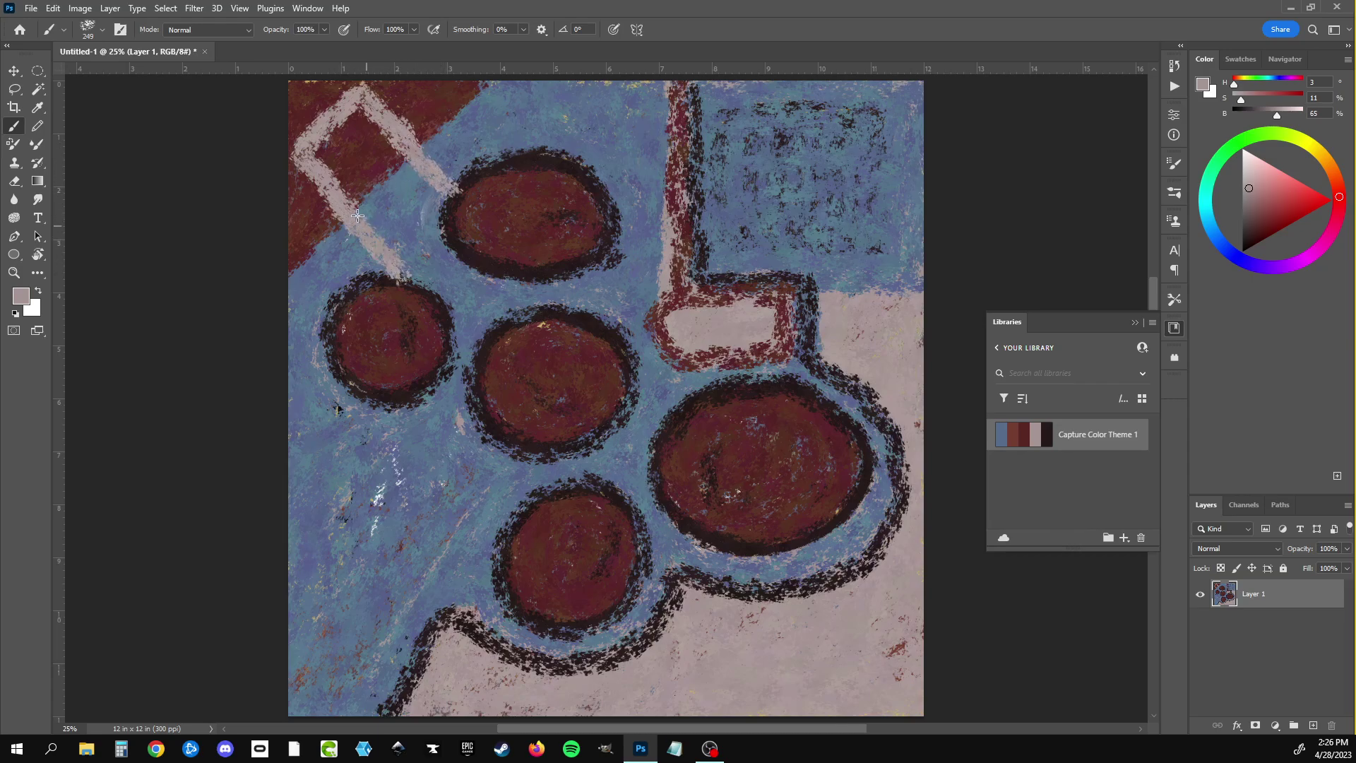
mouse_move(413, 267)
left_mouse_down()
mouse_move(442, 248)
mouse_move(430, 240)
left_mouse_up()
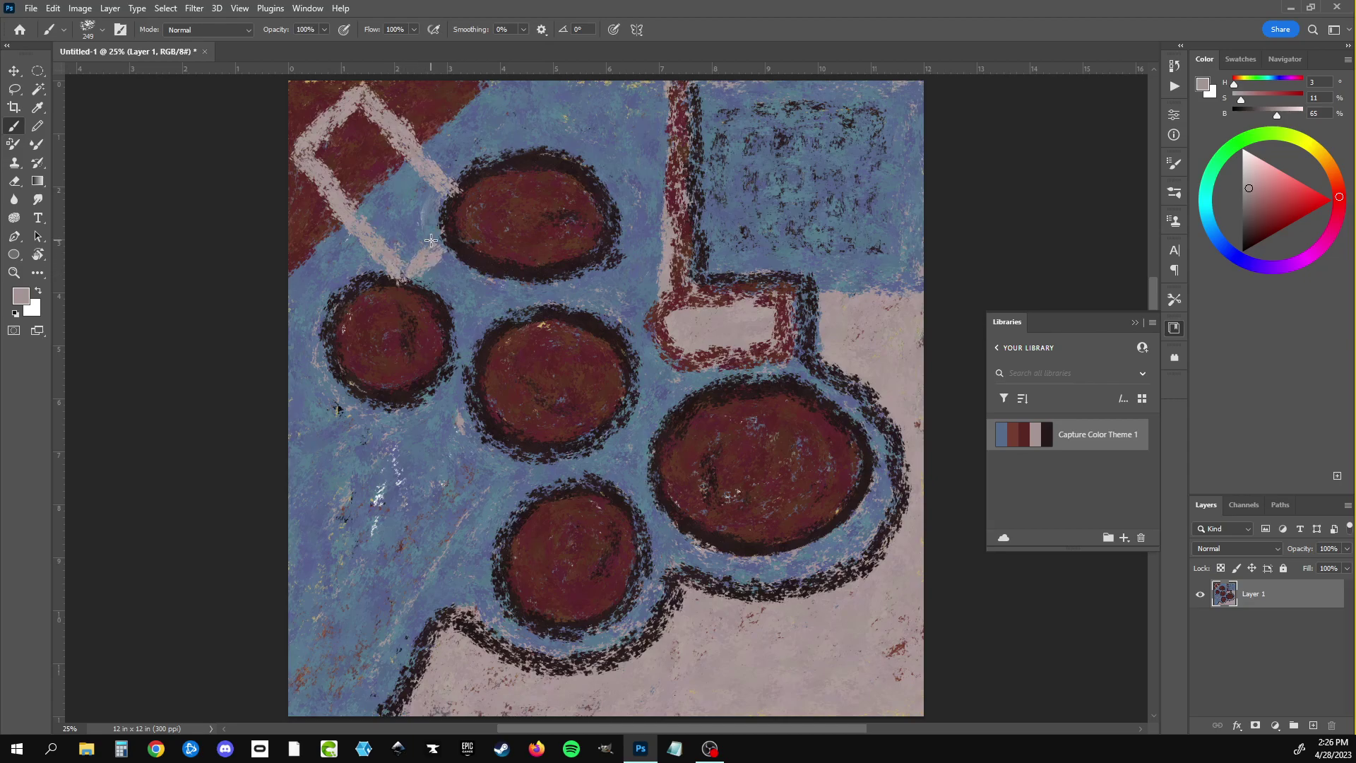
mouse_move(837, 139)
left_mouse_down()
mouse_move(784, 113)
mouse_move(855, 226)
mouse_move(784, 117)
mouse_move(771, 134)
mouse_move(865, 170)
mouse_move(841, 123)
left_mouse_up()
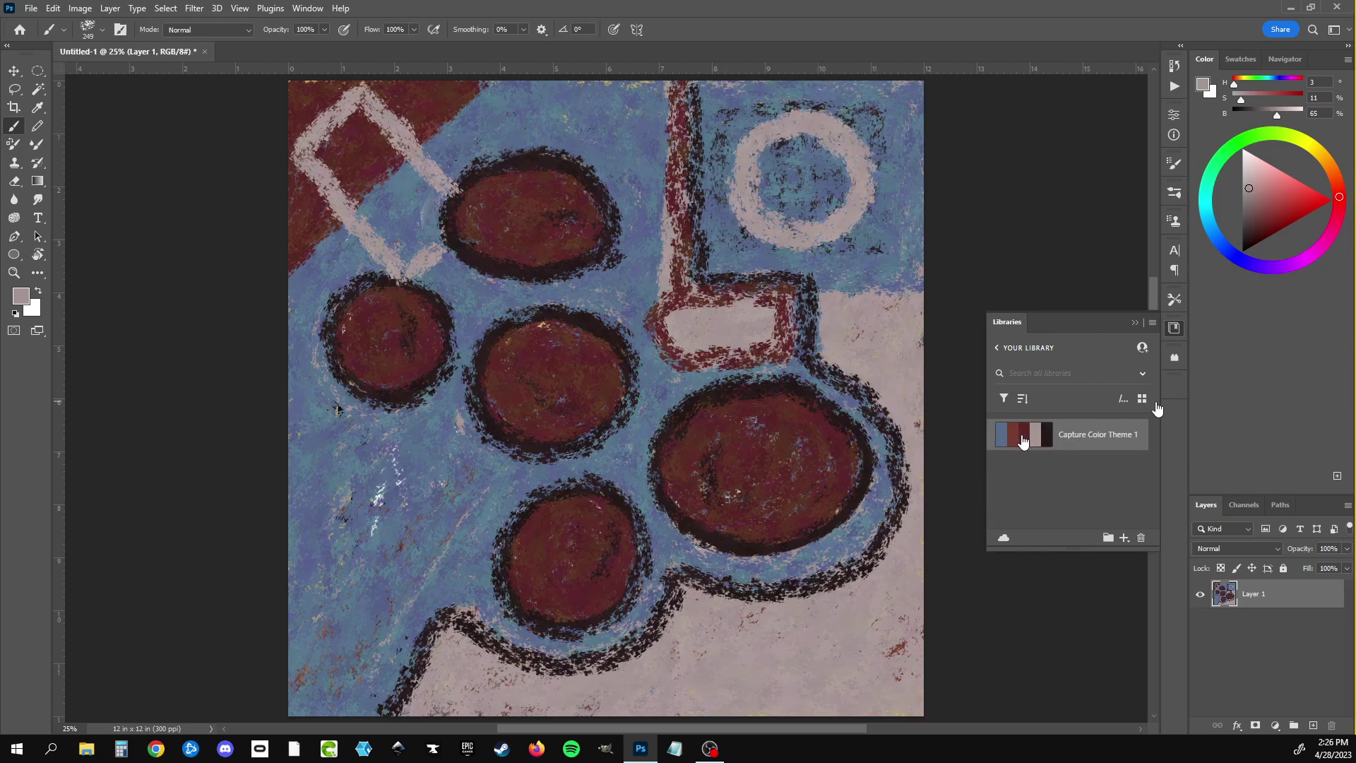
Step: Trace the pink ring's centre, the diamond's inner edges and the vertical line in near-black
left_click(1045, 434)
mouse_move(816, 152)
left_mouse_down()
mouse_move(798, 137)
mouse_move(819, 212)
mouse_move(749, 191)
mouse_move(787, 138)
mouse_move(852, 173)
left_mouse_up()
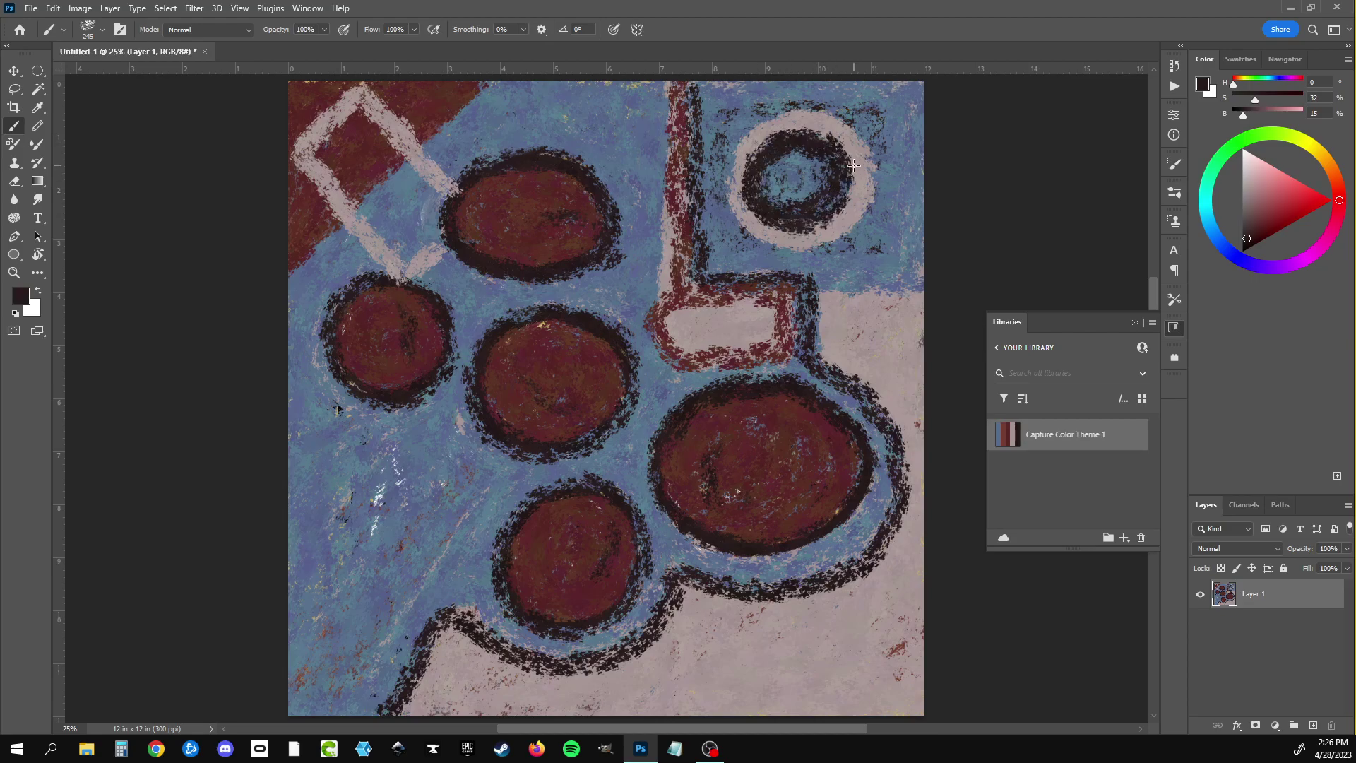
mouse_move(360, 107)
left_mouse_down()
mouse_move(314, 166)
mouse_move(385, 261)
mouse_move(430, 232)
left_mouse_up()
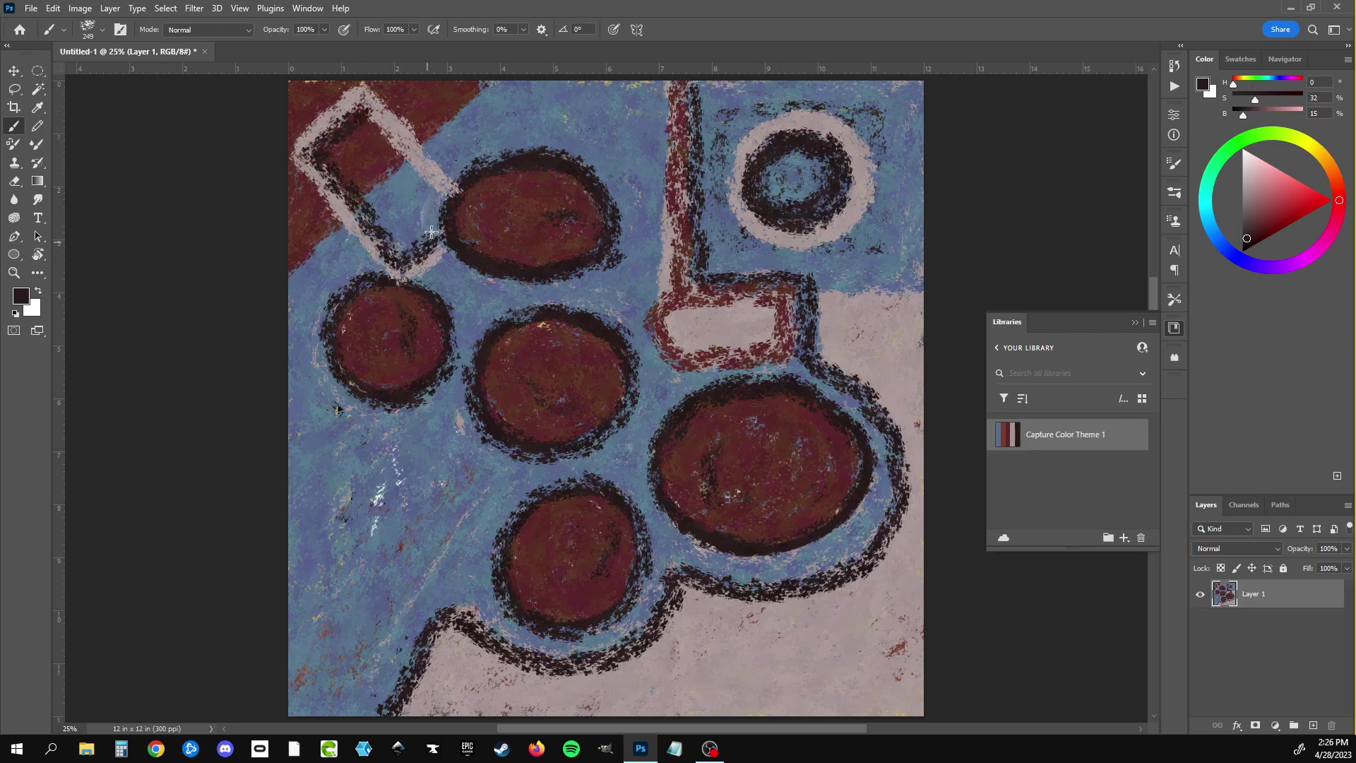
mouse_move(385, 137)
left_mouse_down()
mouse_move(444, 212)
mouse_move(433, 248)
mouse_move(405, 263)
mouse_move(317, 170)
mouse_move(339, 122)
mouse_move(381, 135)
mouse_move(438, 202)
left_mouse_up()
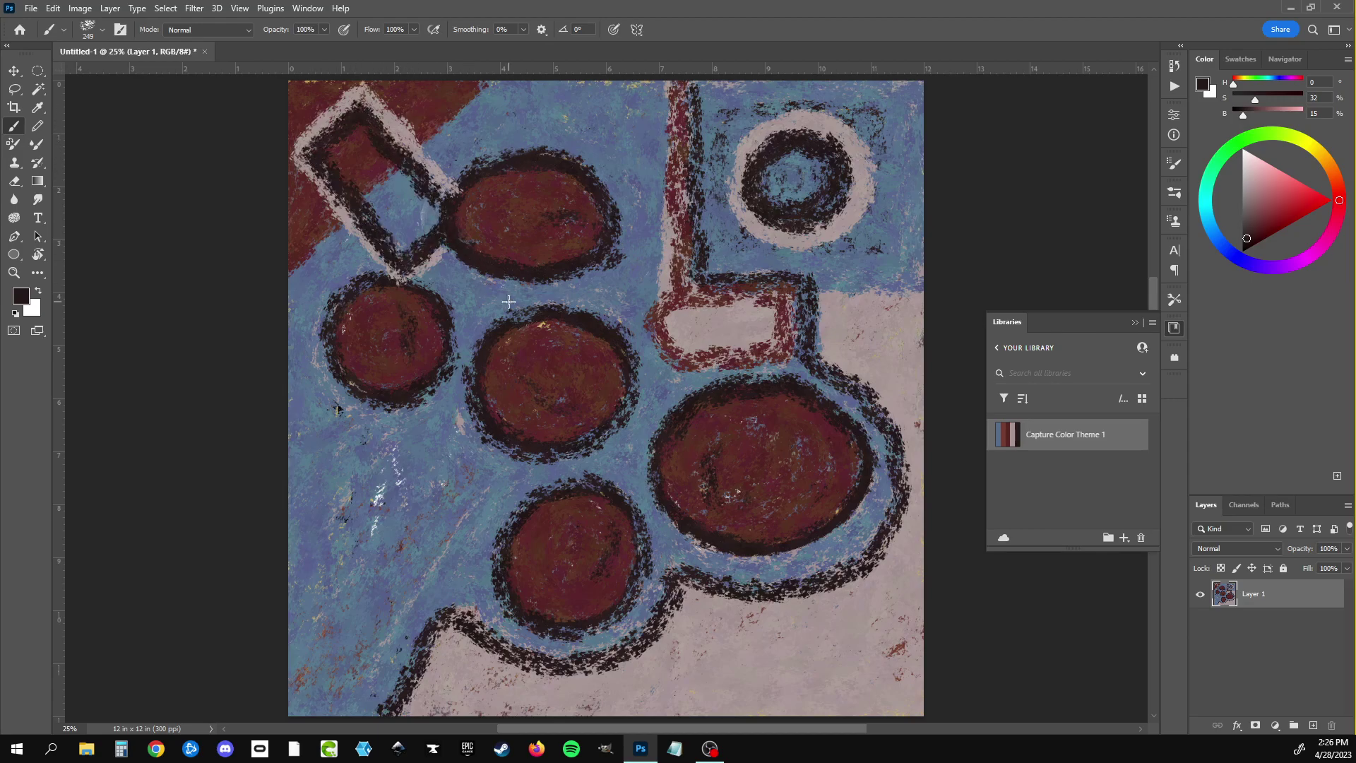
mouse_move(694, 113)
left_mouse_down()
mouse_move(693, 76)
mouse_move(698, 272)
mouse_move(809, 279)
mouse_move(808, 346)
mouse_move(747, 270)
mouse_move(808, 283)
mouse_move(801, 353)
mouse_move(886, 424)
mouse_move(898, 495)
mouse_move(858, 568)
mouse_move(730, 594)
mouse_move(674, 577)
mouse_move(565, 673)
mouse_move(445, 613)
mouse_move(397, 706)
mouse_move(456, 589)
left_mouse_up()
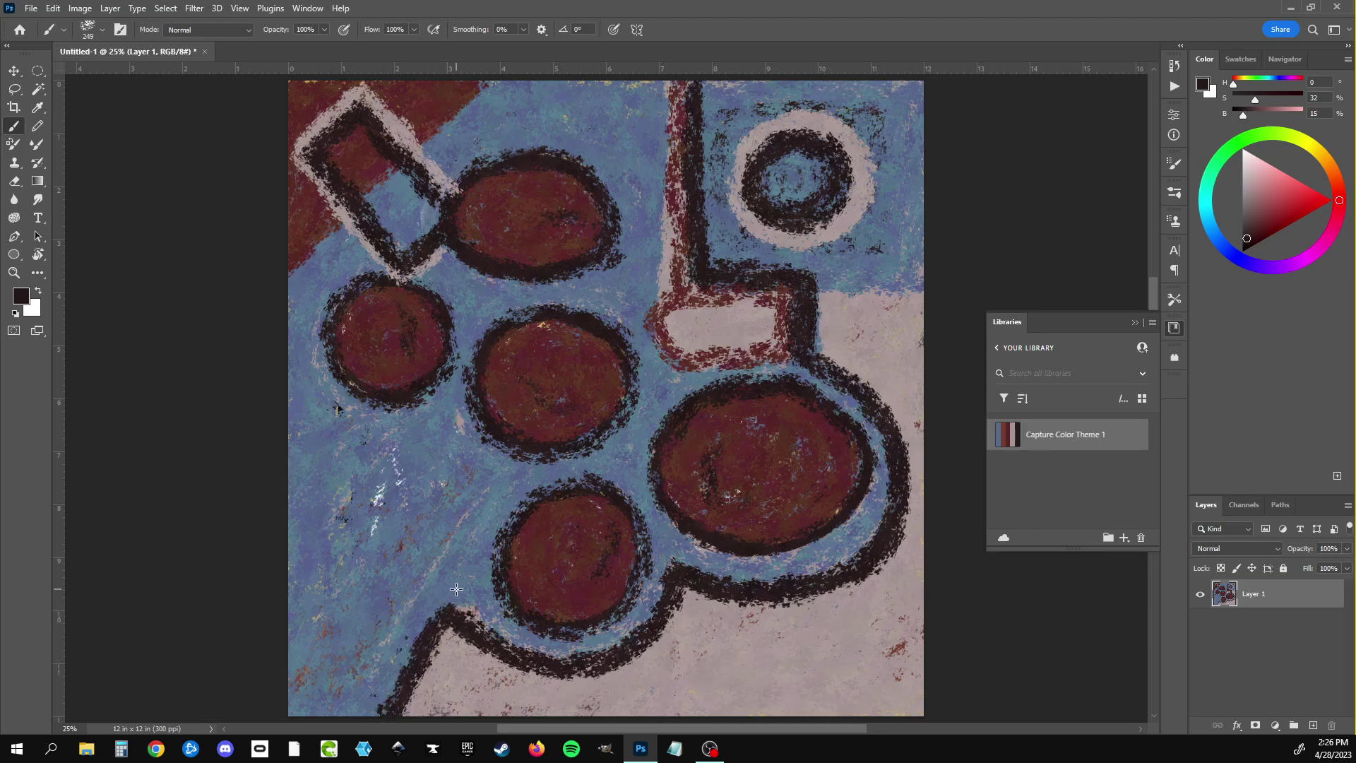
mouse_move(1006, 434)
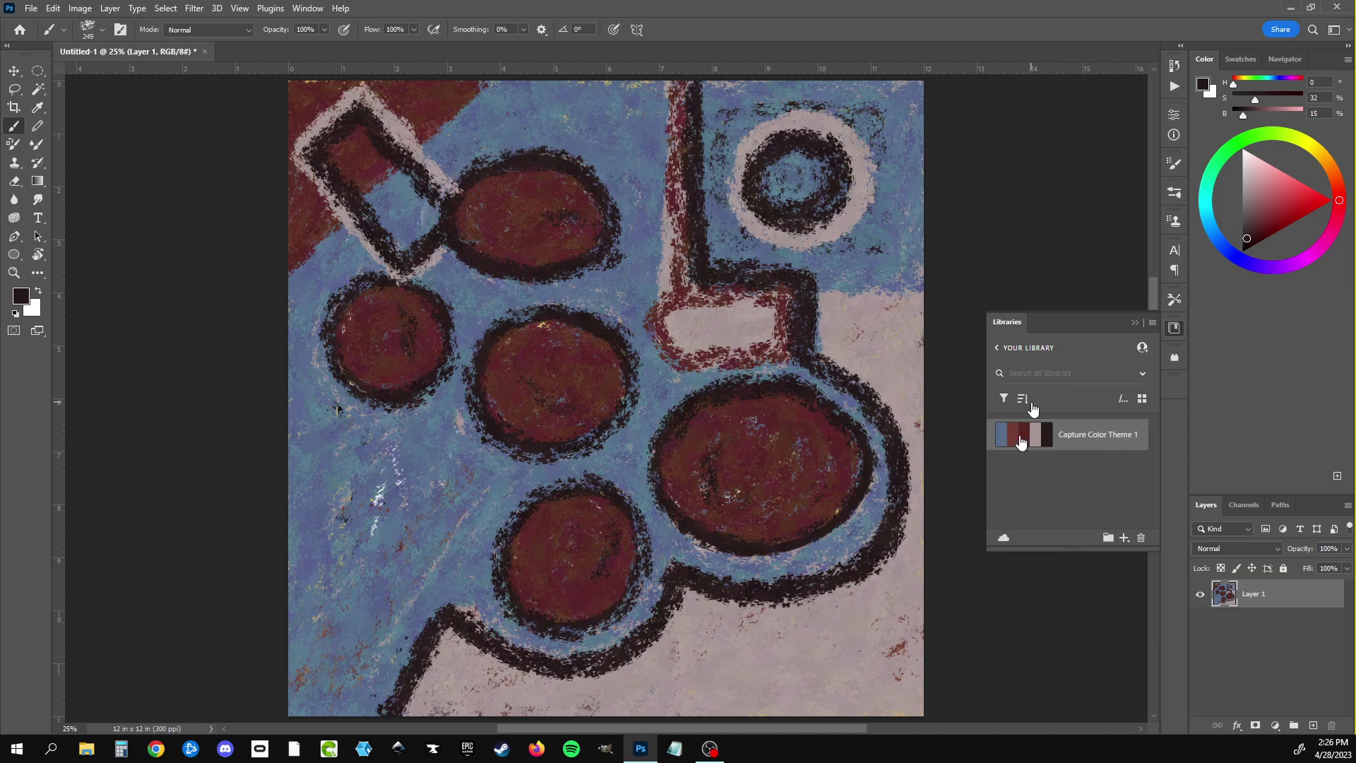
Step: Paint a dark-red curve with drips in the lower right and add a small blue stroke
left_click(1015, 442)
mouse_move(929, 609)
left_mouse_down()
mouse_move(750, 702)
mouse_move(969, 600)
mouse_move(766, 688)
left_mouse_up()
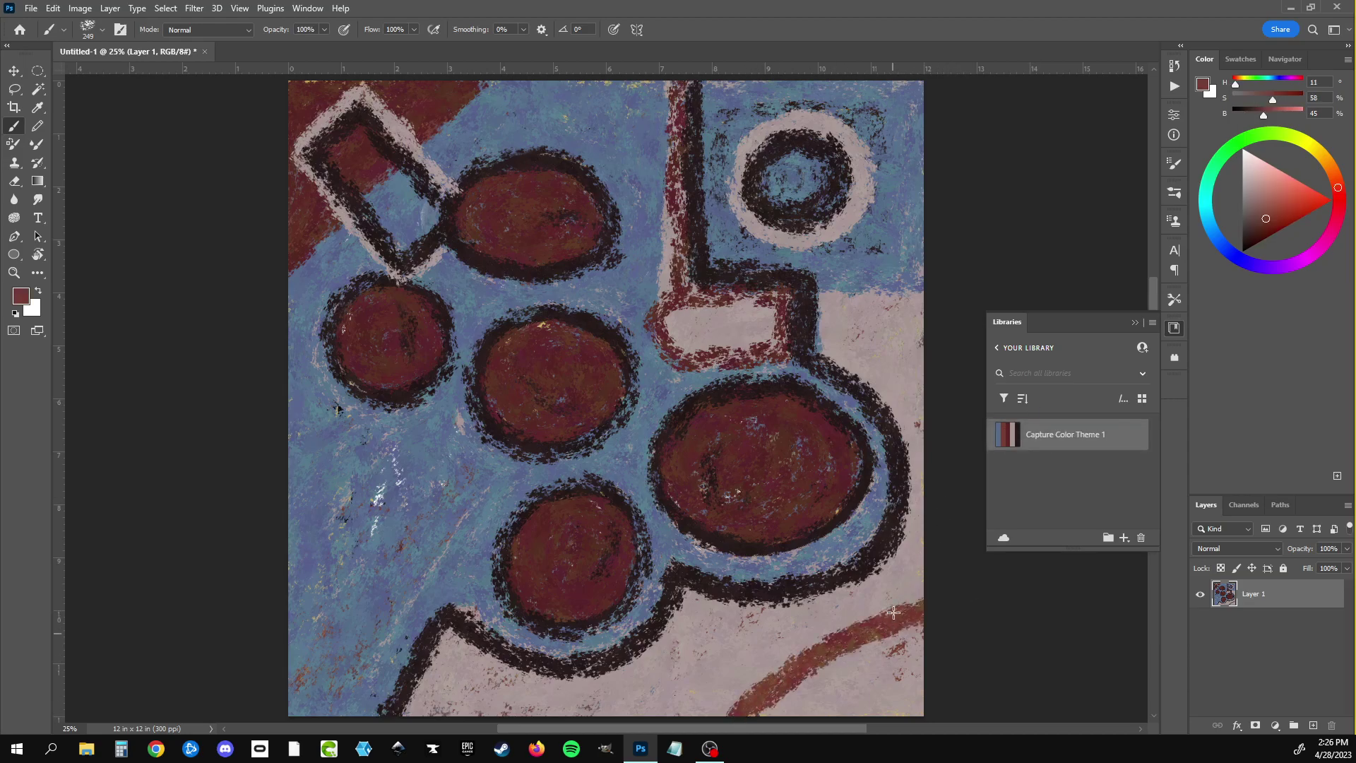
mouse_move(894, 612)
left_mouse_down()
mouse_move(890, 683)
mouse_move(839, 676)
left_mouse_up()
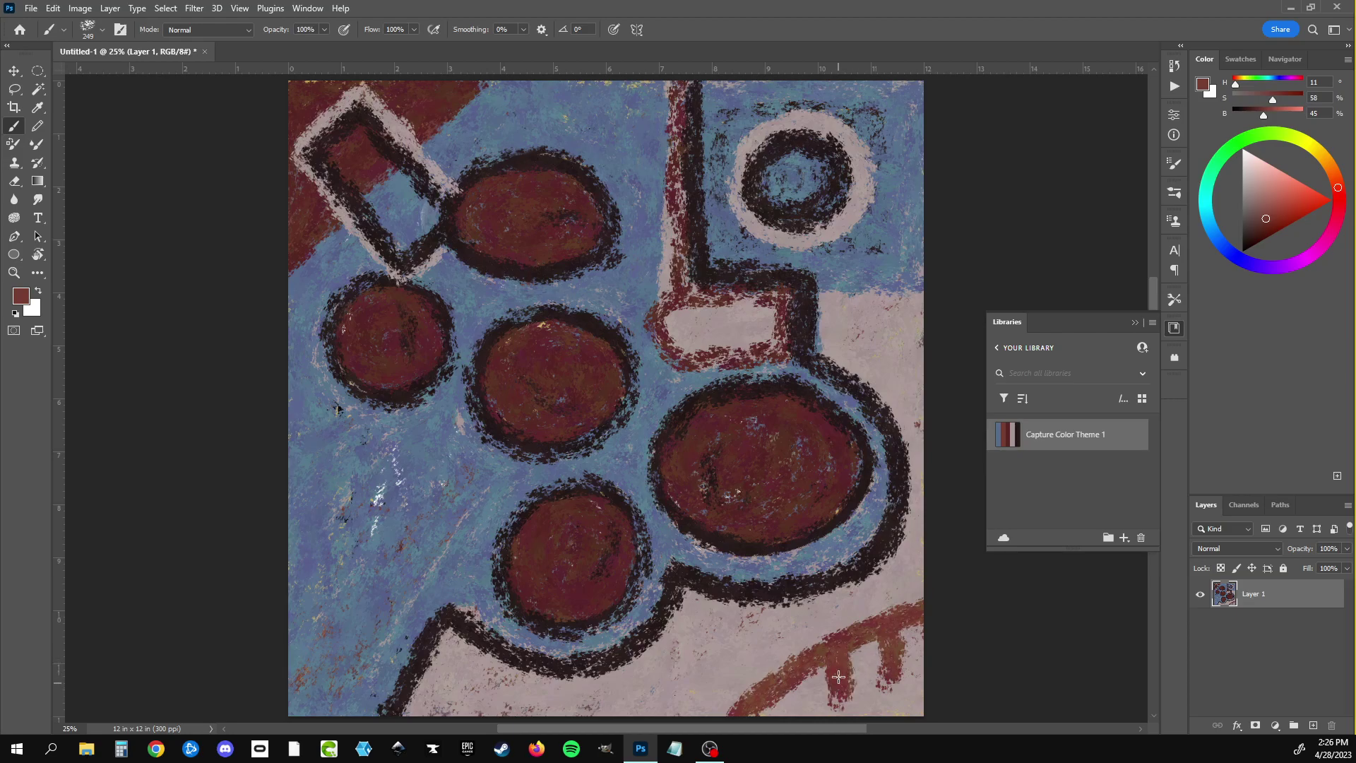
left_click(1001, 435)
mouse_move(909, 627)
left_mouse_down()
mouse_move(911, 689)
mouse_move(866, 685)
mouse_move(880, 662)
mouse_move(858, 657)
mouse_move(819, 699)
mouse_move(857, 697)
left_mouse_up()
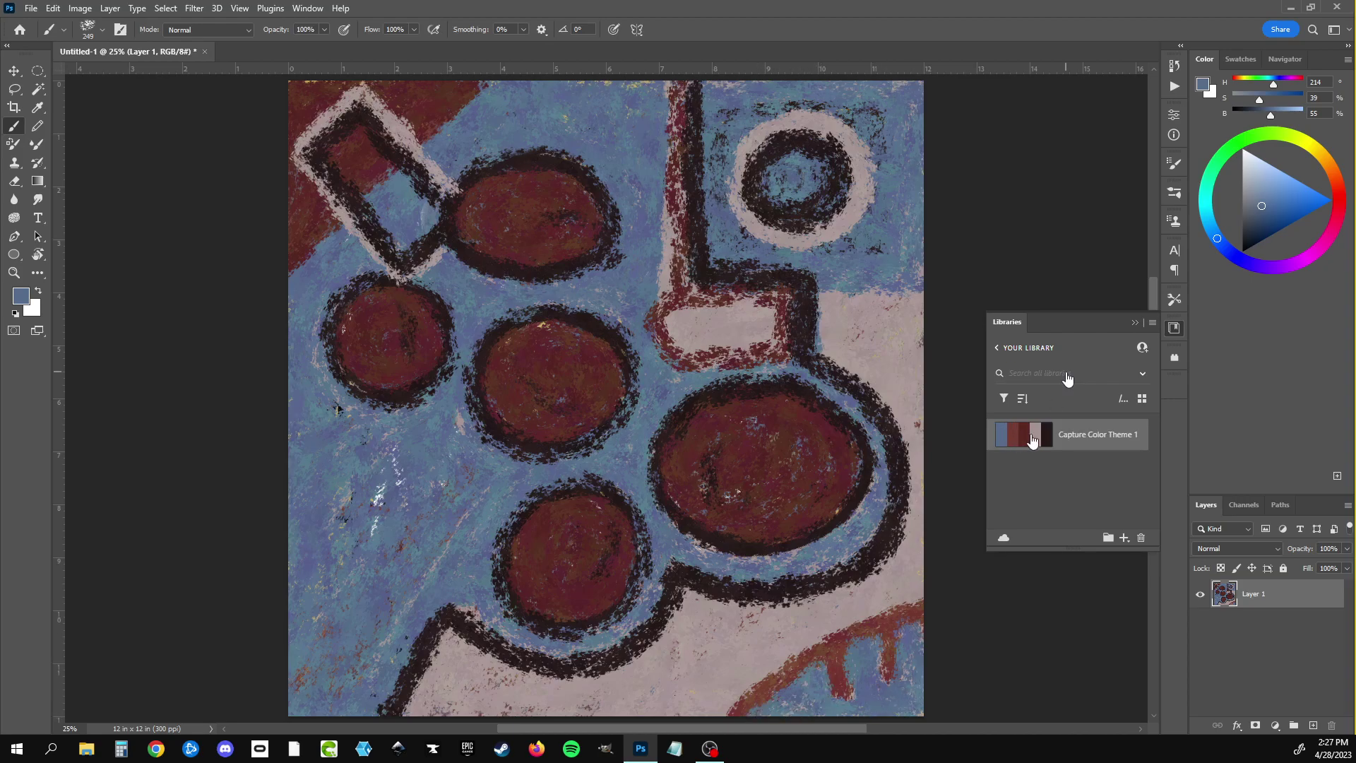
Step: Brush a near-black diagonal stroke at the lower right joining the oval's outline
left_click(1046, 434)
left_click_drag(918, 592, 725, 700)
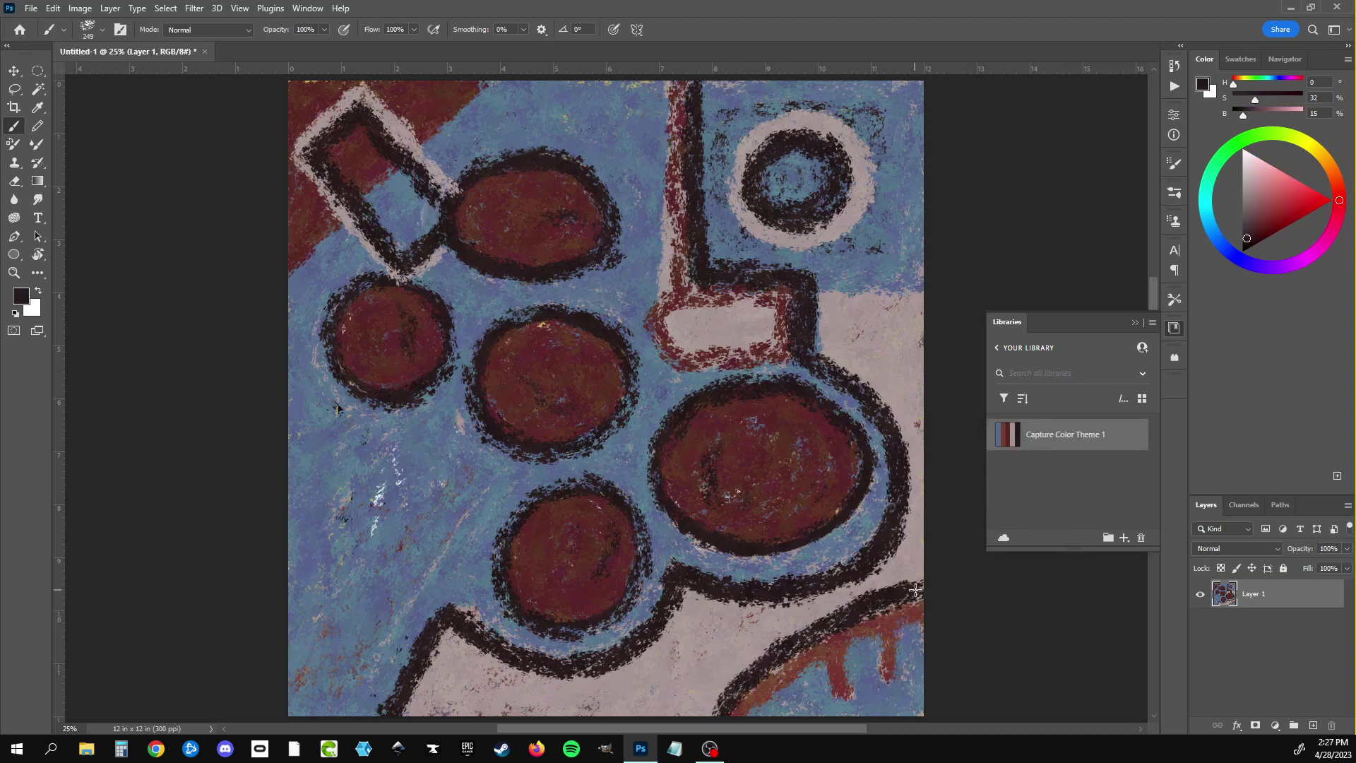
left_click_drag(847, 598, 863, 581)
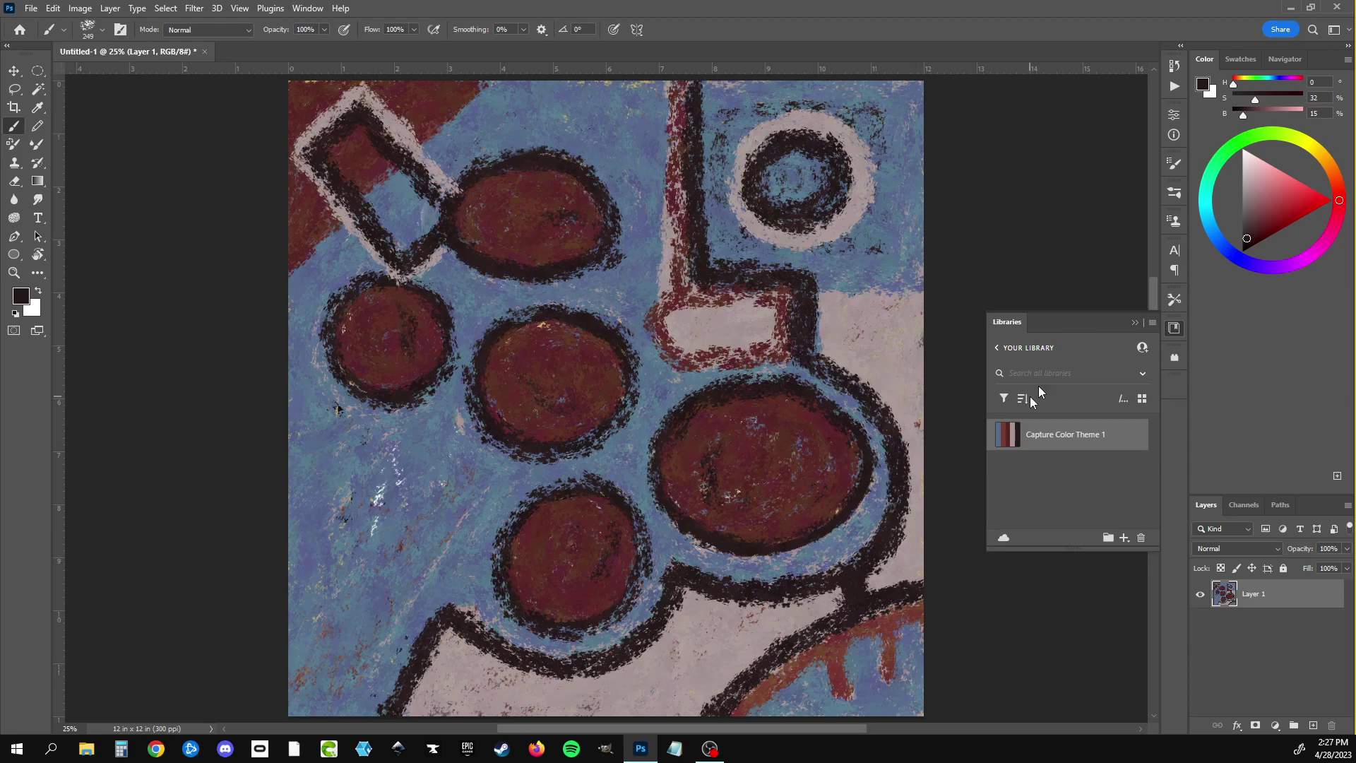
Step: Fill the small circle inside the top-right pink ring with dark red
mouse_move(1007, 434)
left_click(1036, 434)
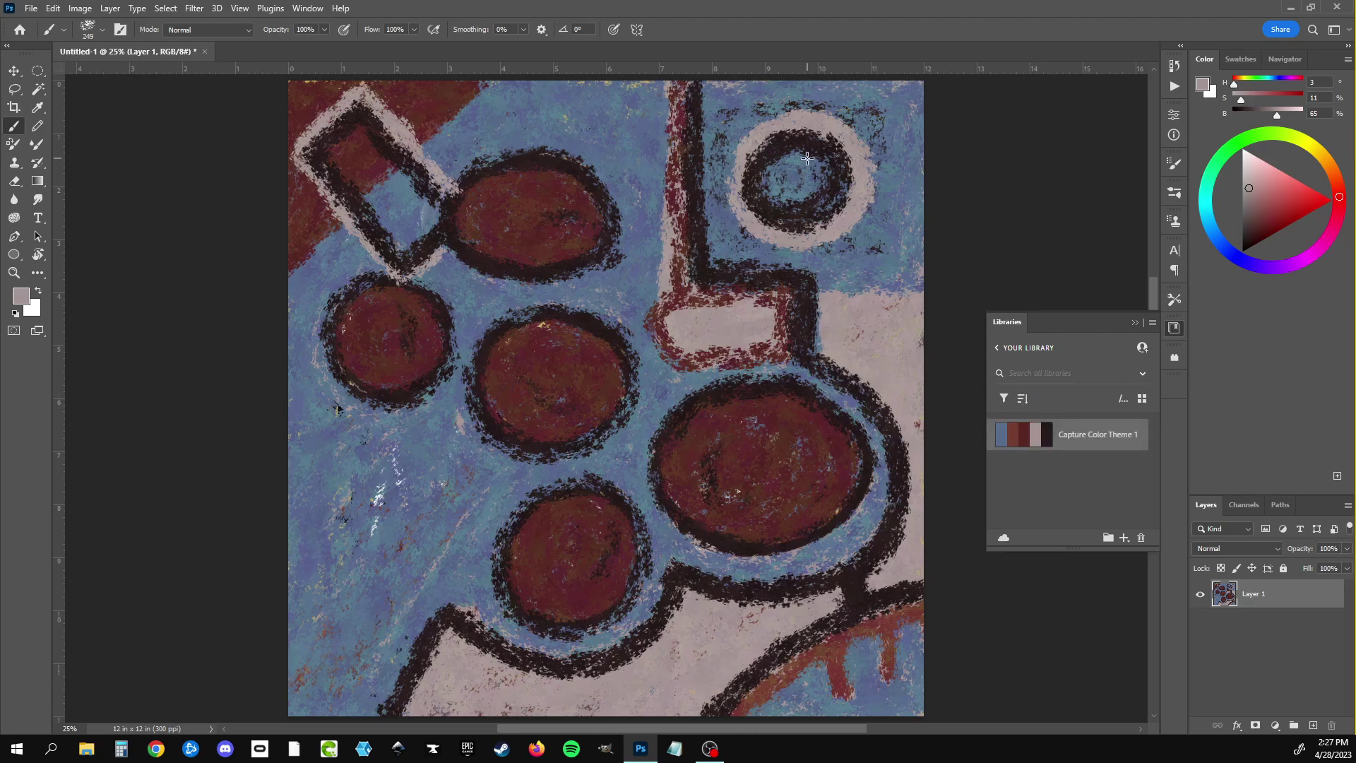
left_click(1015, 438)
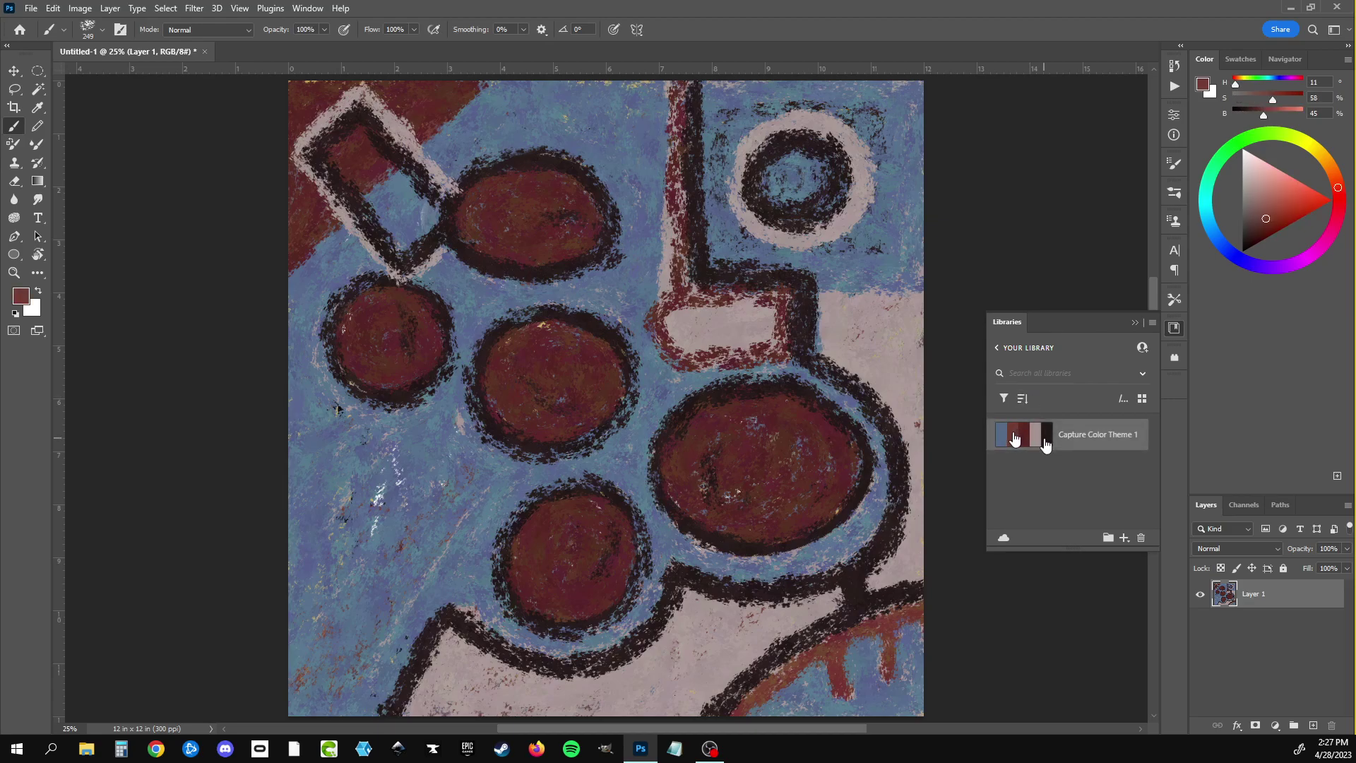
mouse_move(797, 151)
left_mouse_down()
mouse_move(788, 183)
mouse_move(800, 197)
mouse_move(827, 165)
left_mouse_up()
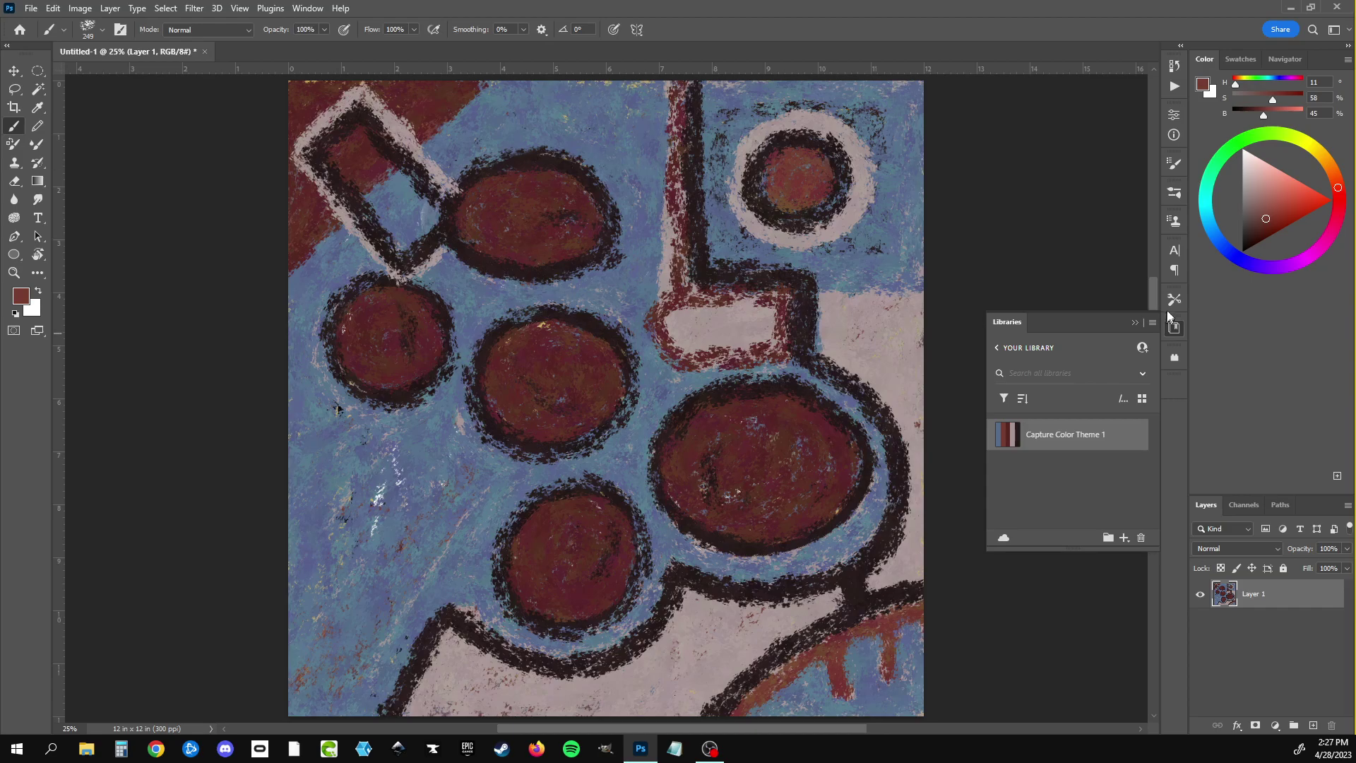
Step: Switch to the French Sharp Block brush at 157 px and return to the Libraries colour theme
left_click(1173, 193)
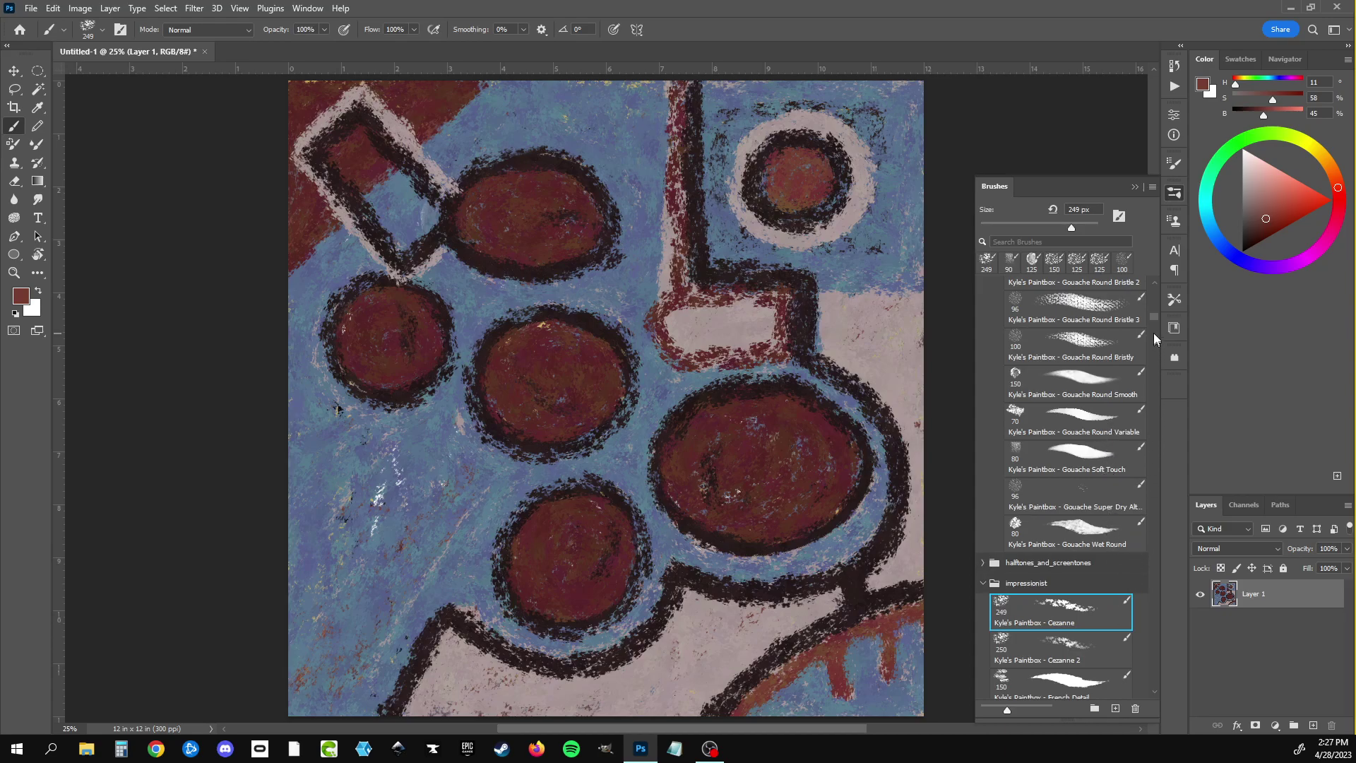
scroll(1154, 322, "down", 5)
scroll(1154, 322, "down", 1)
scroll(1154, 322, "down", 1)
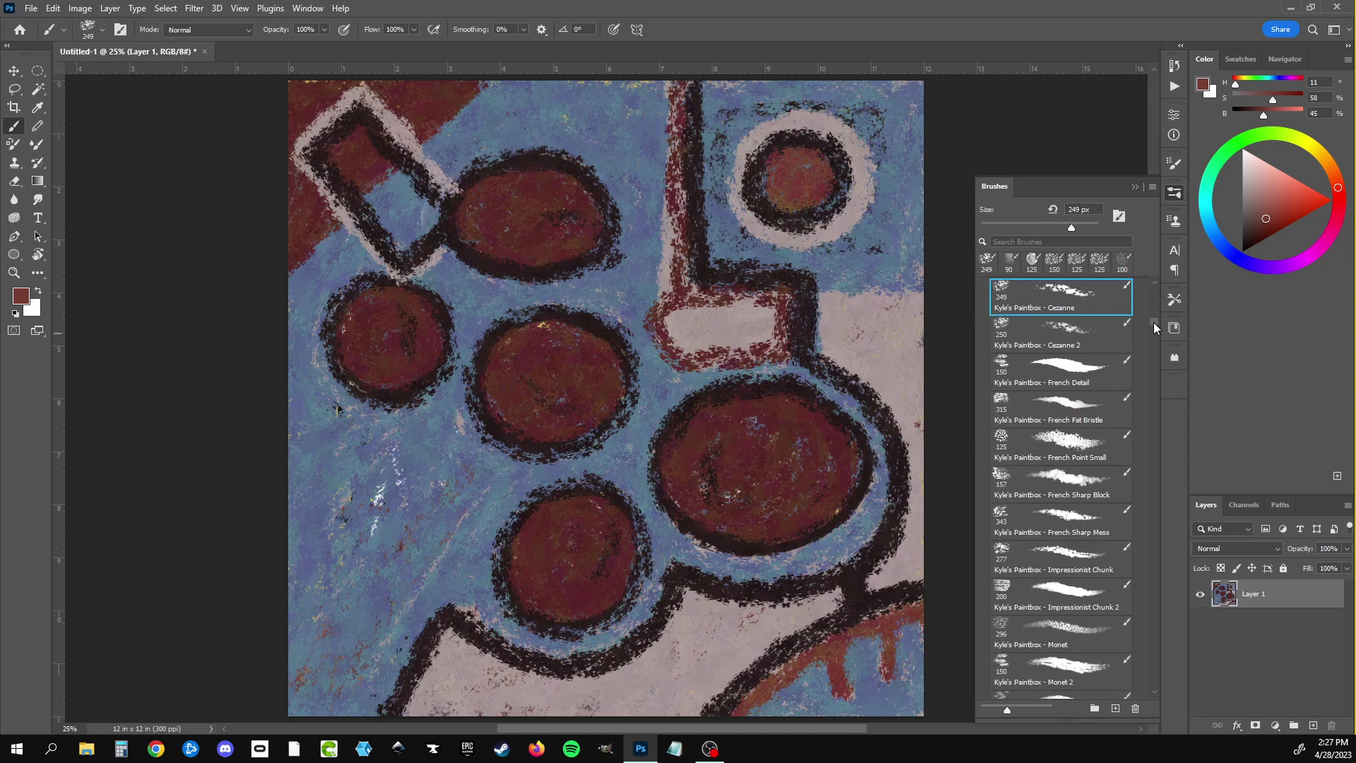
left_click(1085, 480)
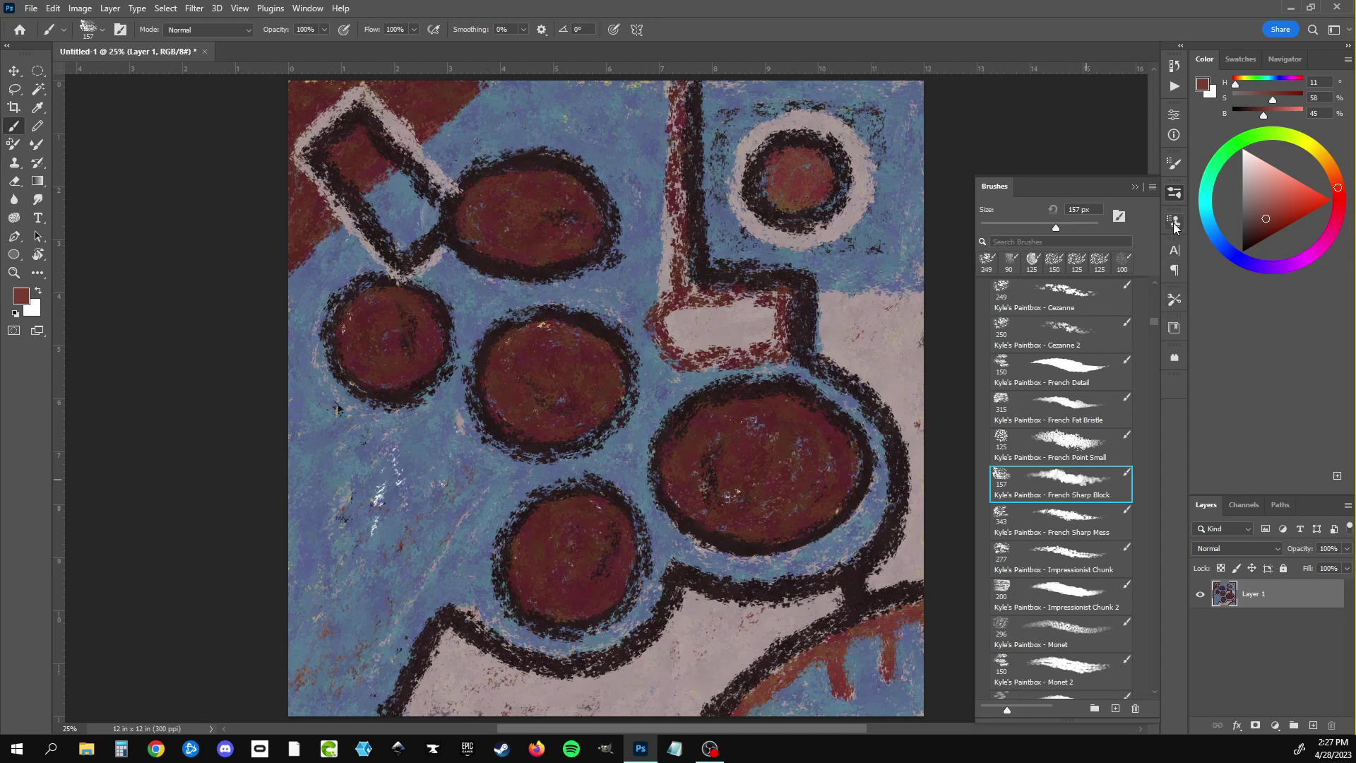
left_click(1174, 328)
mouse_move(1023, 434)
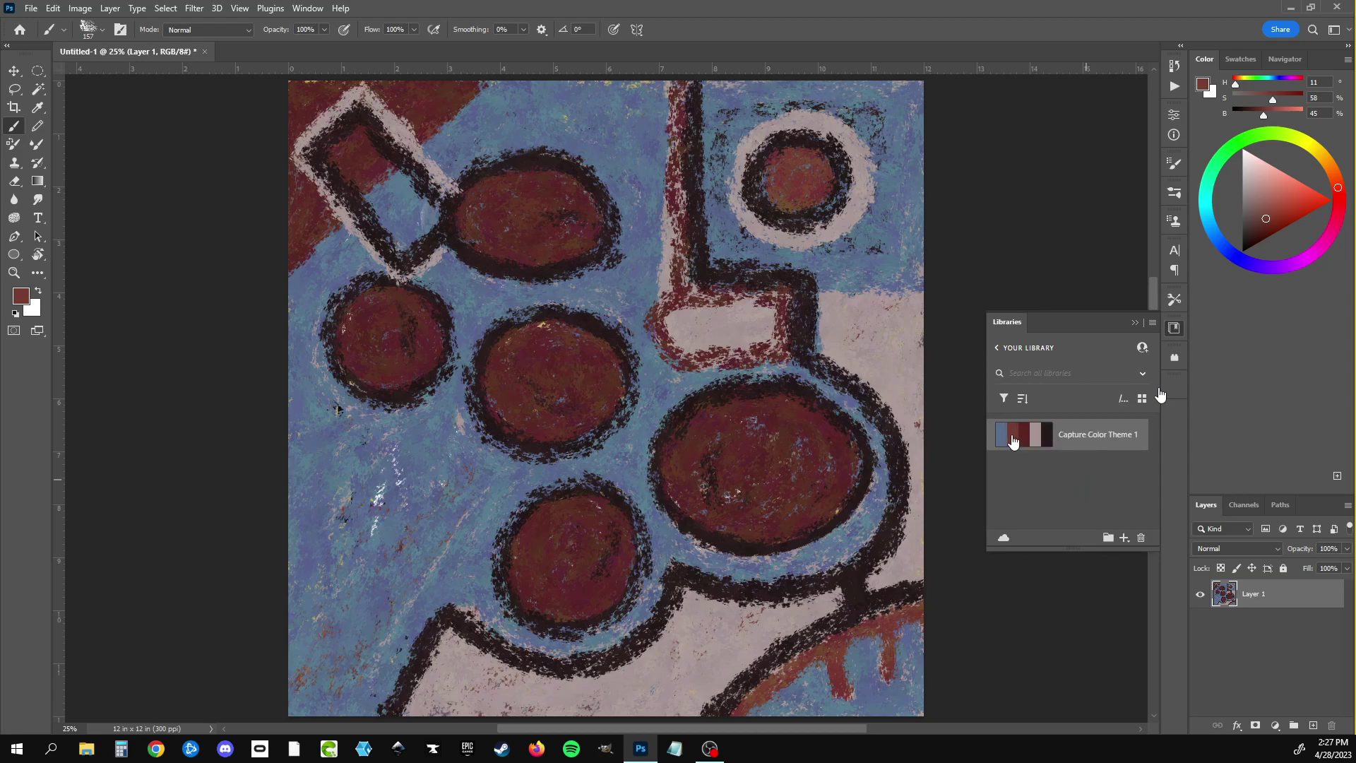
Step: Add pinkish-grey highlights to the large, lower and middle circles and the top oval
left_click(1031, 439)
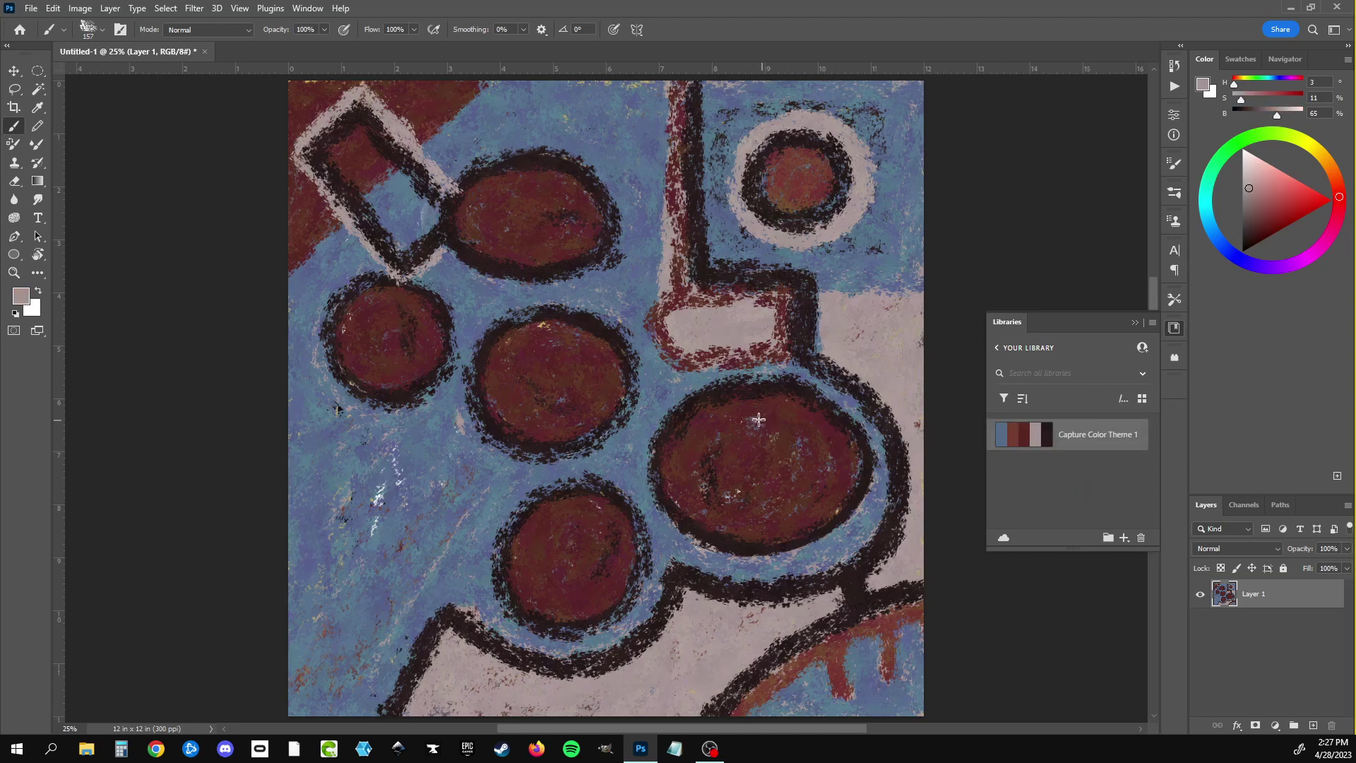
mouse_move(759, 419)
left_mouse_down()
mouse_move(703, 417)
mouse_move(802, 420)
mouse_move(809, 387)
left_mouse_up()
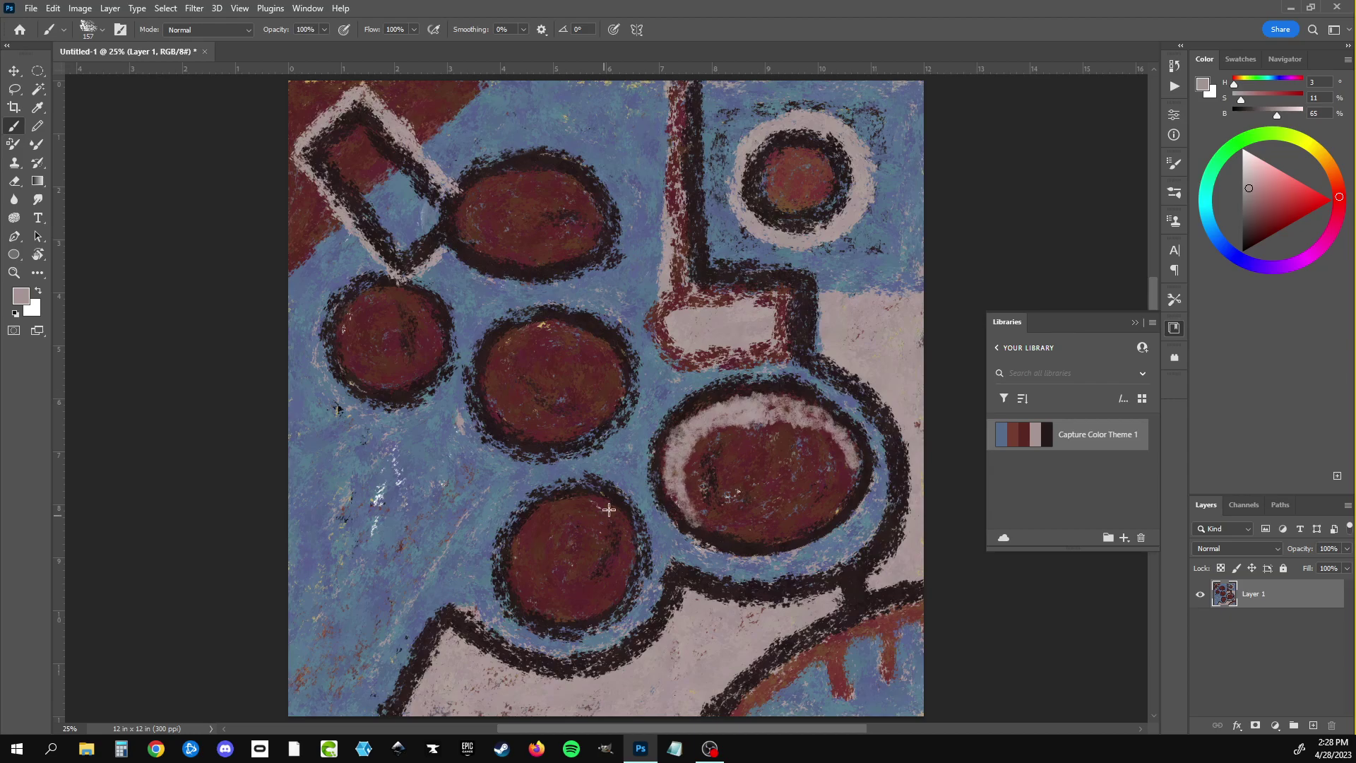
mouse_move(608, 509)
left_mouse_down()
mouse_move(509, 569)
mouse_move(536, 599)
mouse_move(626, 518)
left_mouse_up()
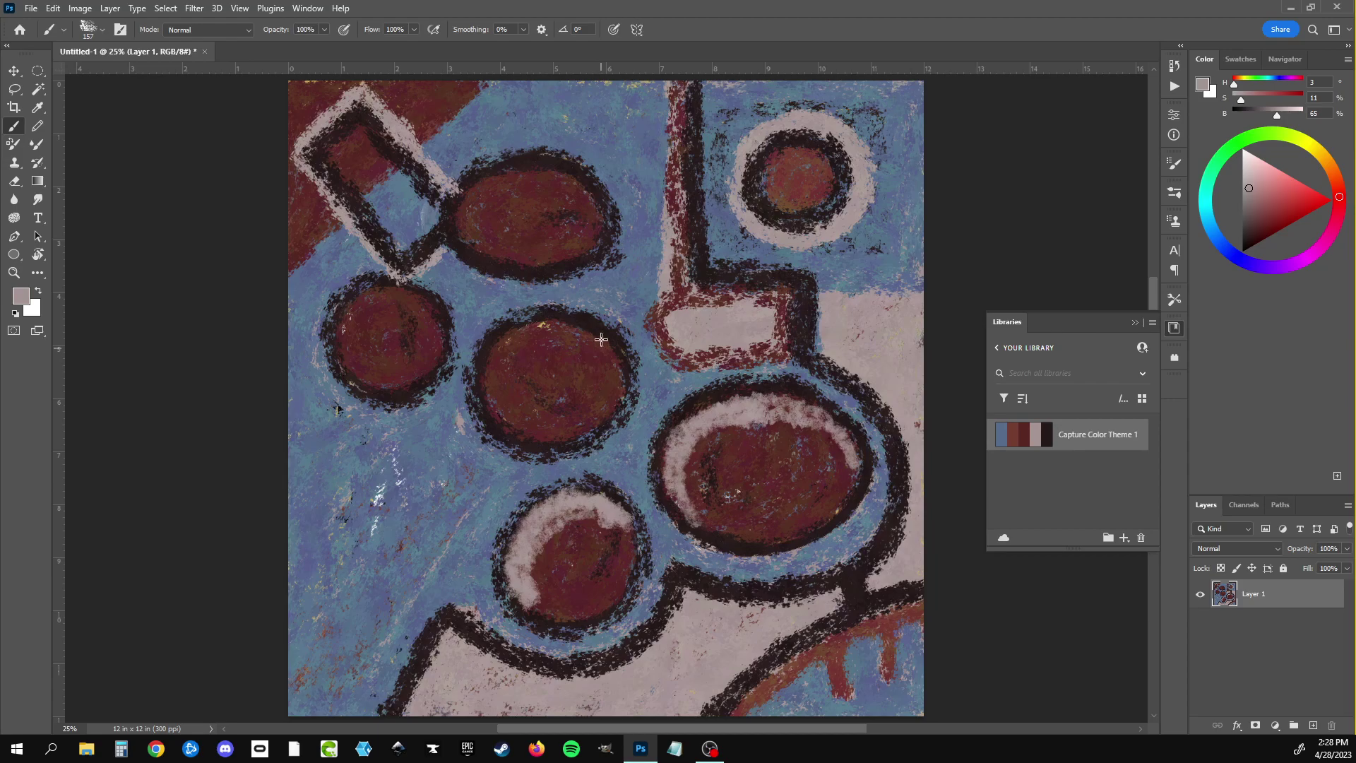
mouse_move(601, 340)
left_mouse_down()
mouse_move(509, 353)
mouse_move(602, 348)
mouse_move(582, 337)
left_mouse_up()
left_click(544, 207)
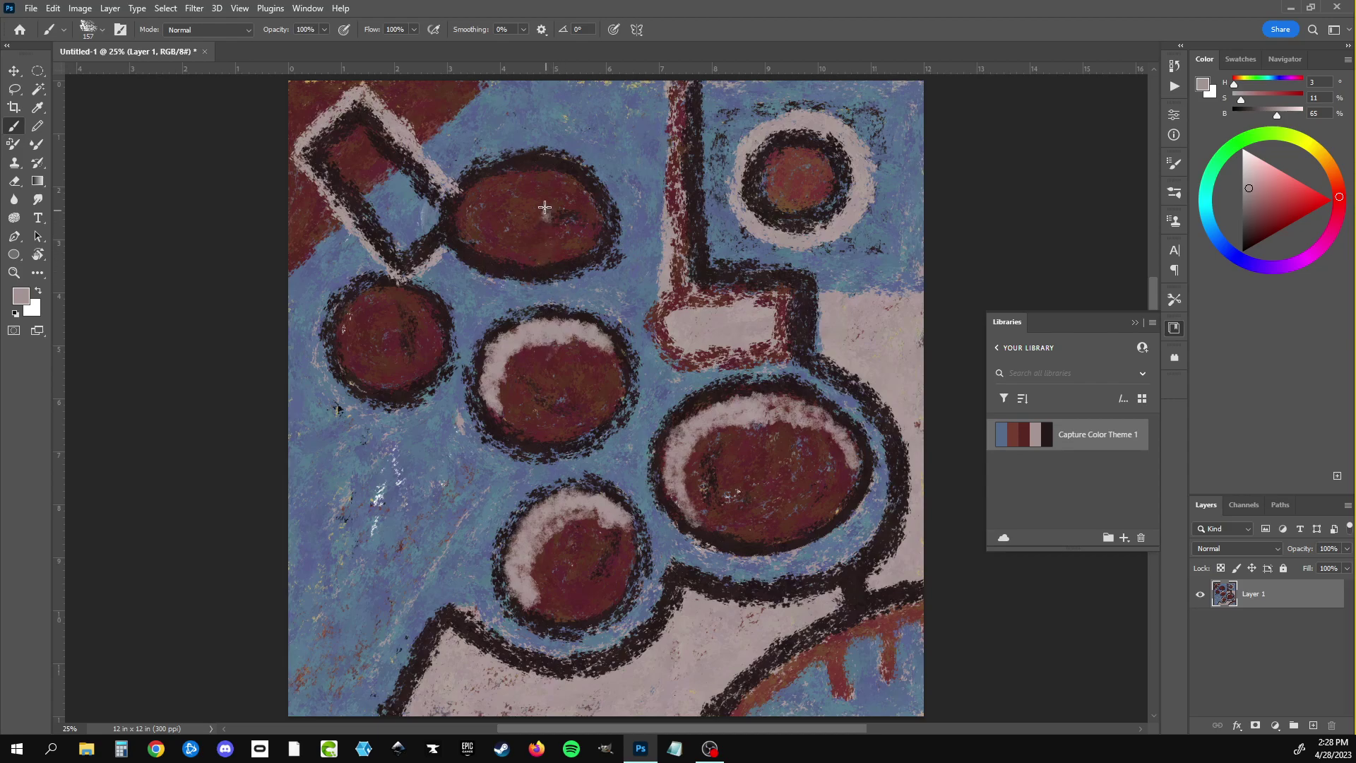
mouse_move(542, 182)
left_mouse_down()
mouse_move(468, 209)
mouse_move(589, 194)
mouse_move(542, 186)
left_mouse_up()
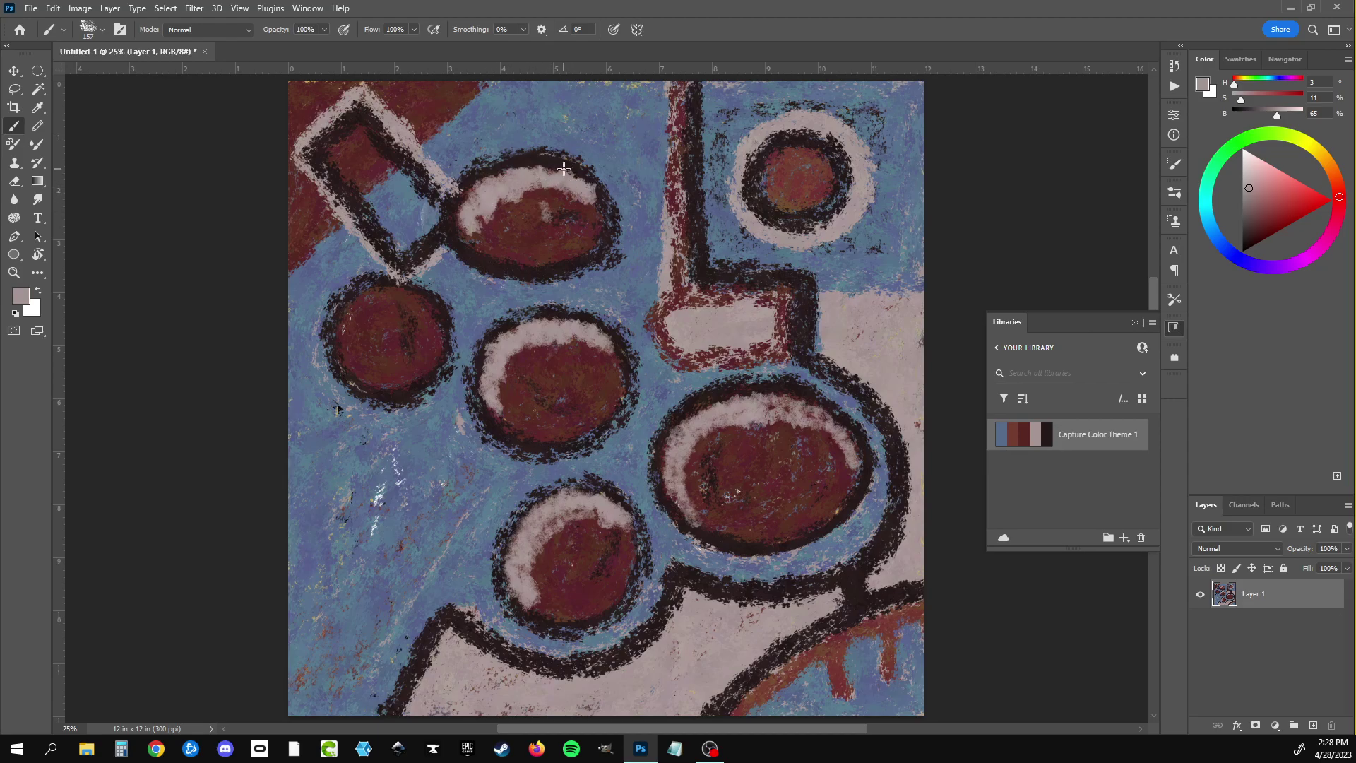
Step: Highlight the left circle and small top-right circle, strengthen the lower circle, and lighten the drips
mouse_move(407, 291)
left_mouse_down()
mouse_move(364, 298)
mouse_move(354, 369)
mouse_move(396, 291)
mouse_move(427, 310)
mouse_move(367, 303)
mouse_move(381, 303)
mouse_move(346, 371)
mouse_move(343, 346)
mouse_move(374, 296)
mouse_move(396, 295)
mouse_move(342, 335)
mouse_move(350, 357)
mouse_move(380, 314)
left_mouse_up()
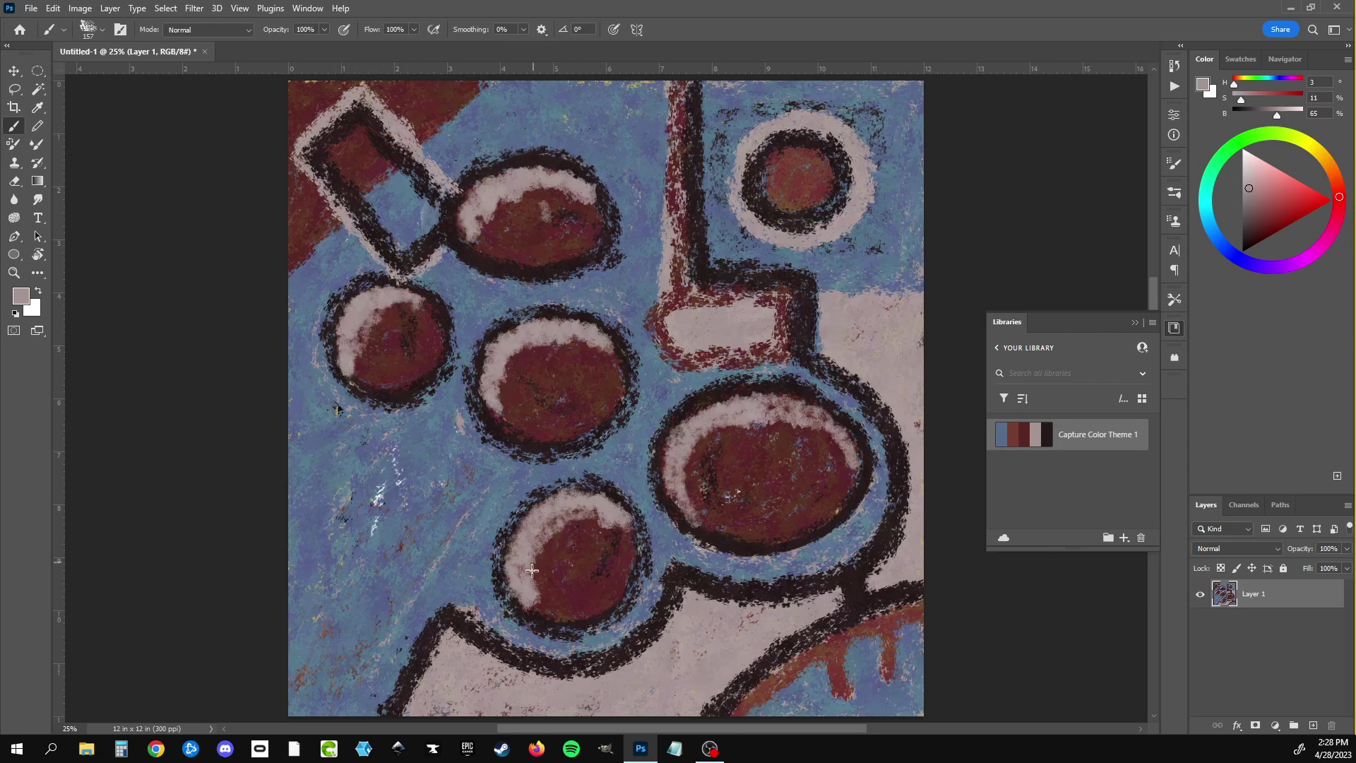
mouse_move(541, 570)
left_mouse_down()
mouse_move(536, 581)
mouse_move(563, 534)
left_mouse_up()
mouse_move(1068, 435)
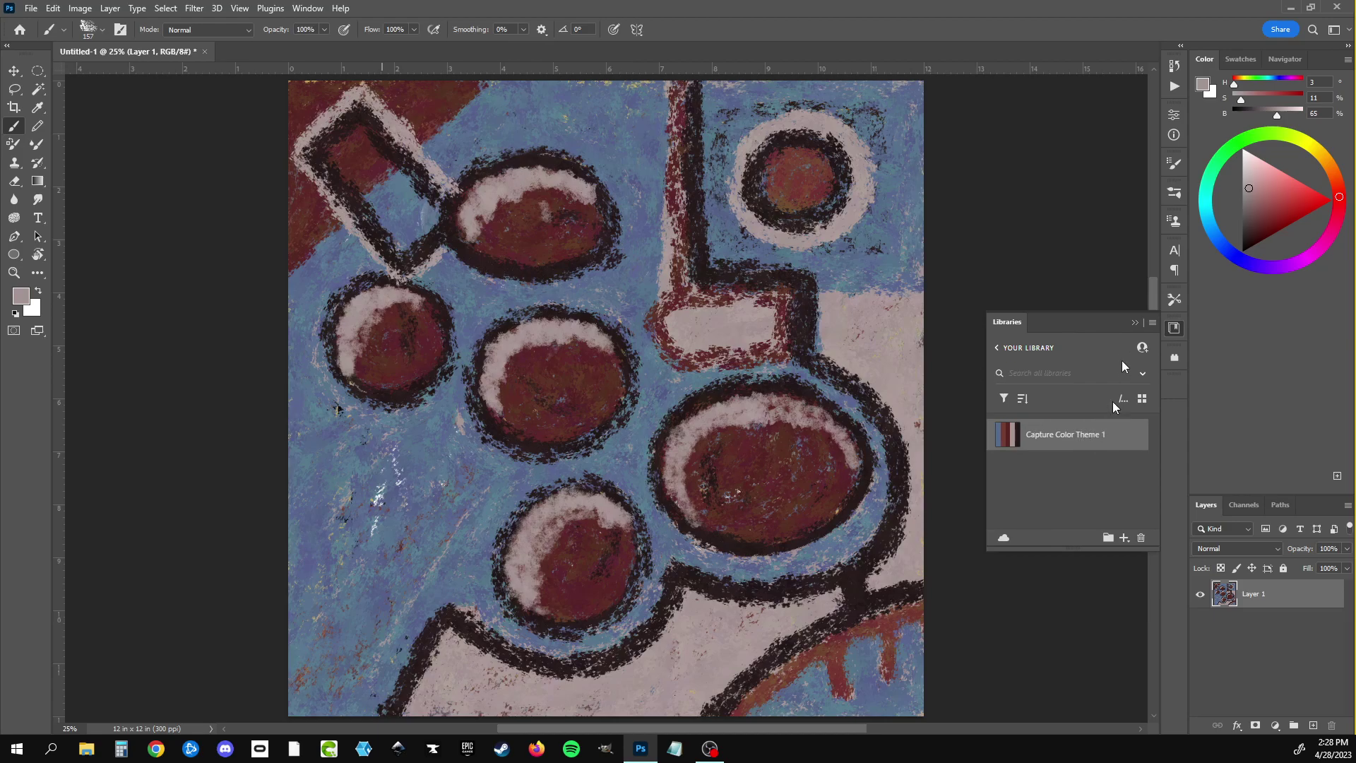
mouse_move(793, 155)
left_mouse_down()
mouse_move(777, 159)
mouse_move(813, 157)
mouse_move(772, 163)
mouse_move(785, 158)
left_mouse_up()
mouse_move(885, 629)
left_mouse_down()
mouse_move(885, 660)
mouse_move(812, 657)
mouse_move(744, 697)
left_mouse_up()
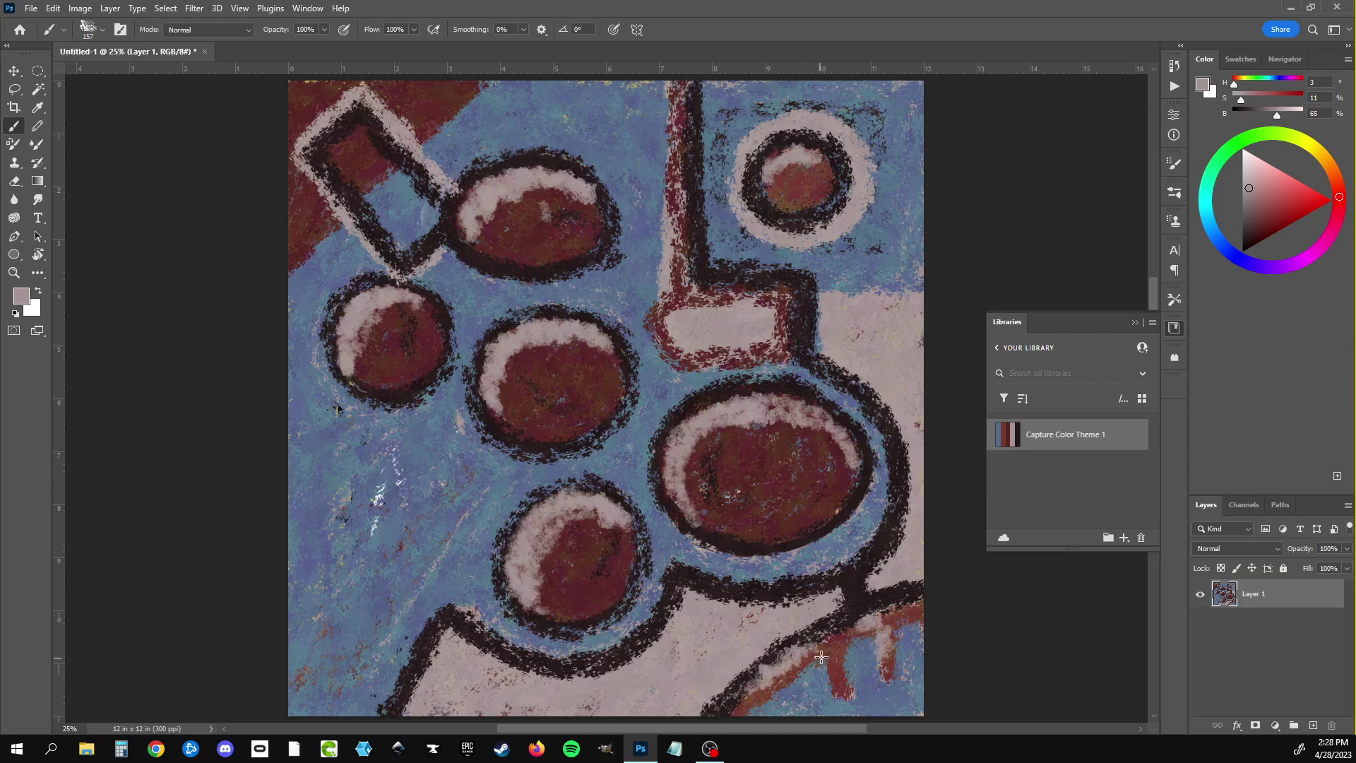
left_click_drag(821, 658, 884, 642)
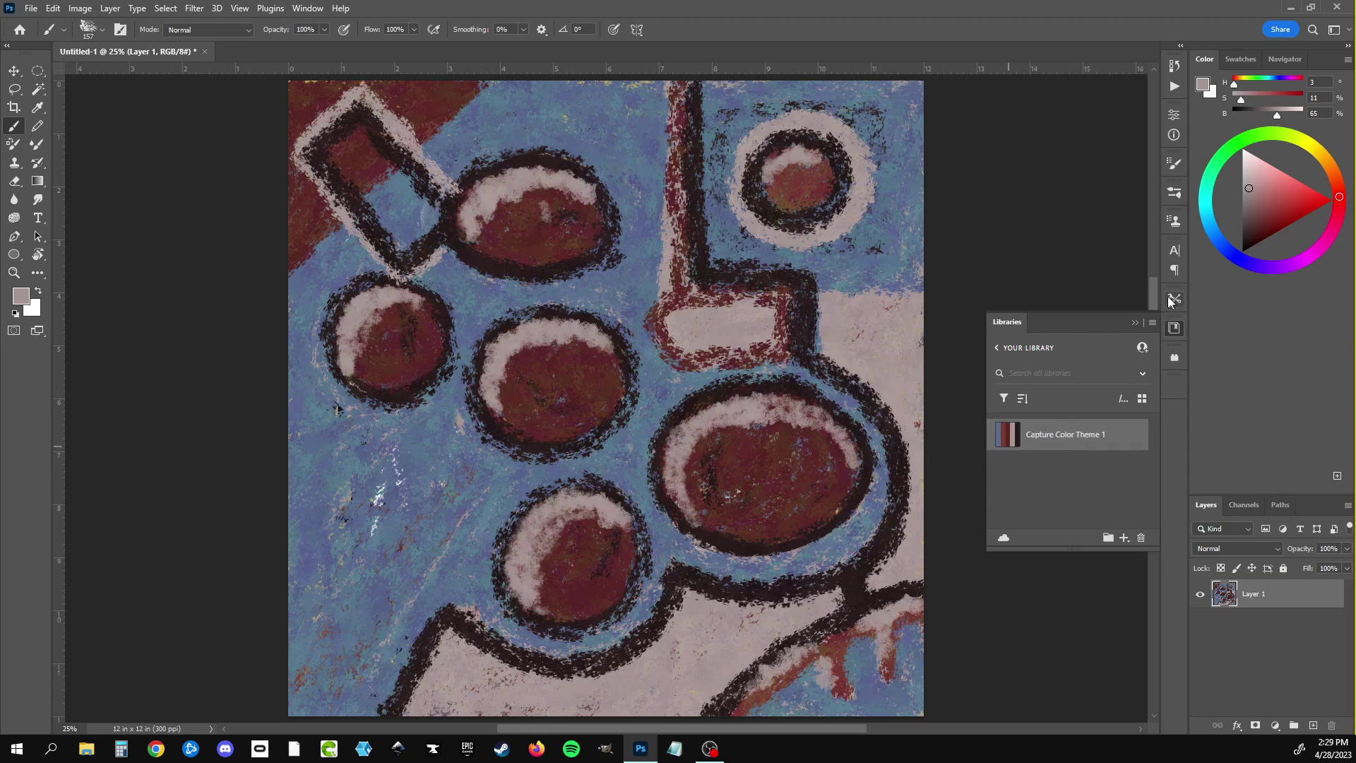
mouse_move(1006, 435)
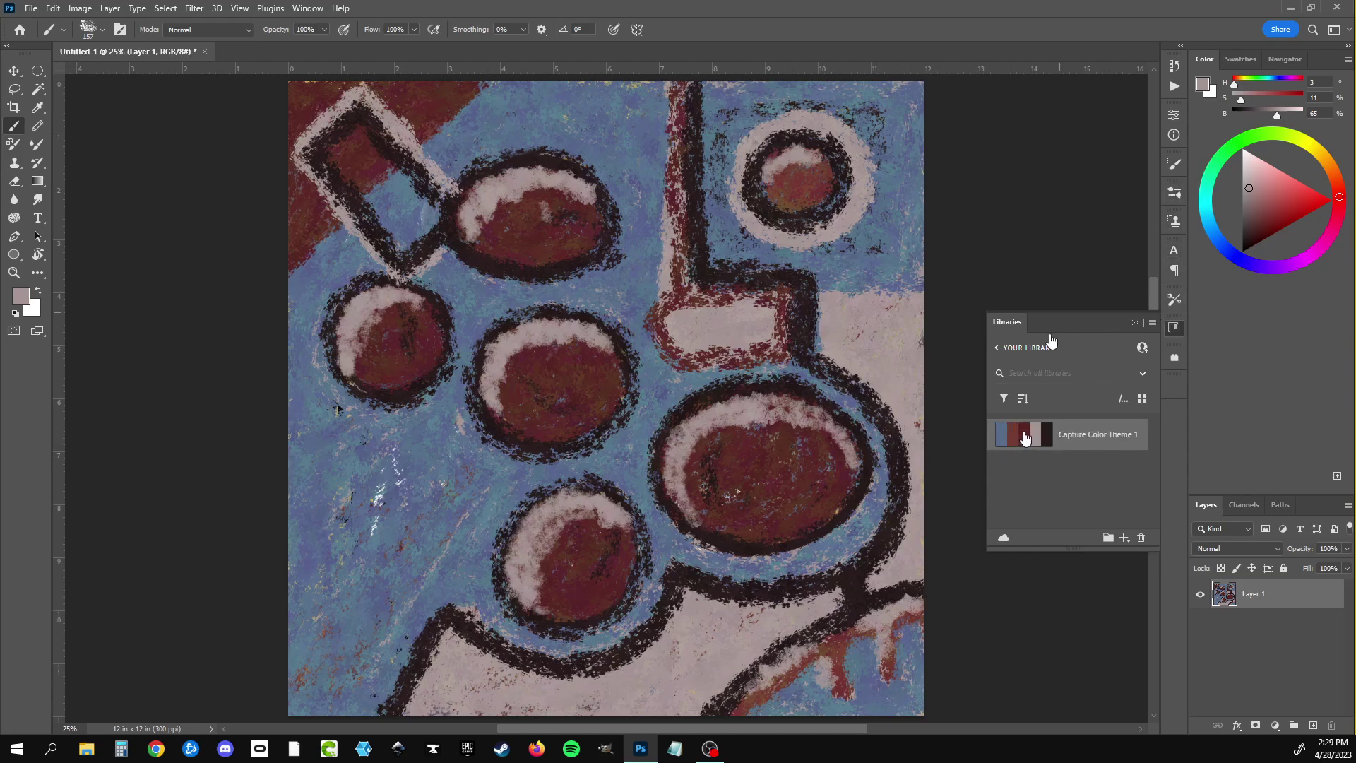
Step: Paint dark red over the pink highlights on the large, lower, middle, upper-left and top-centre circles
left_click(1025, 439)
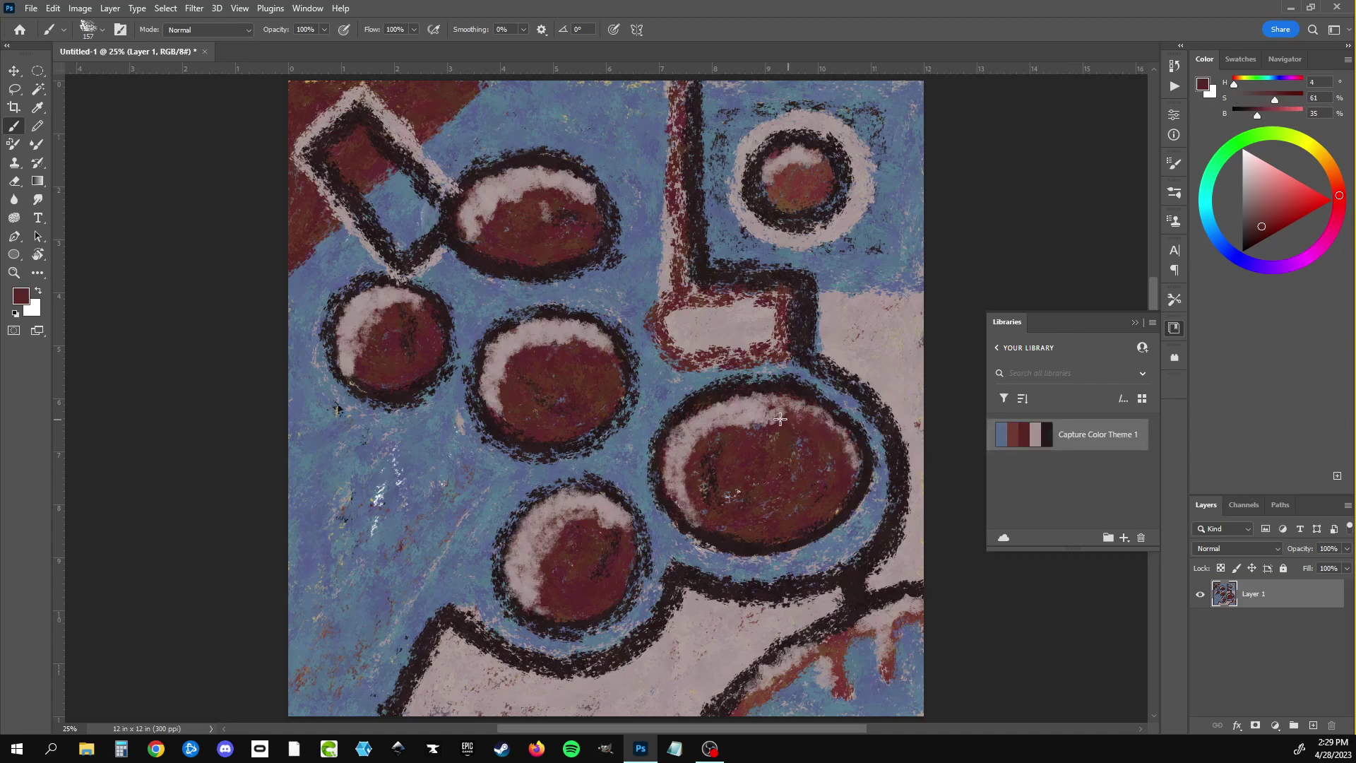
left_click_drag(691, 451, 786, 485)
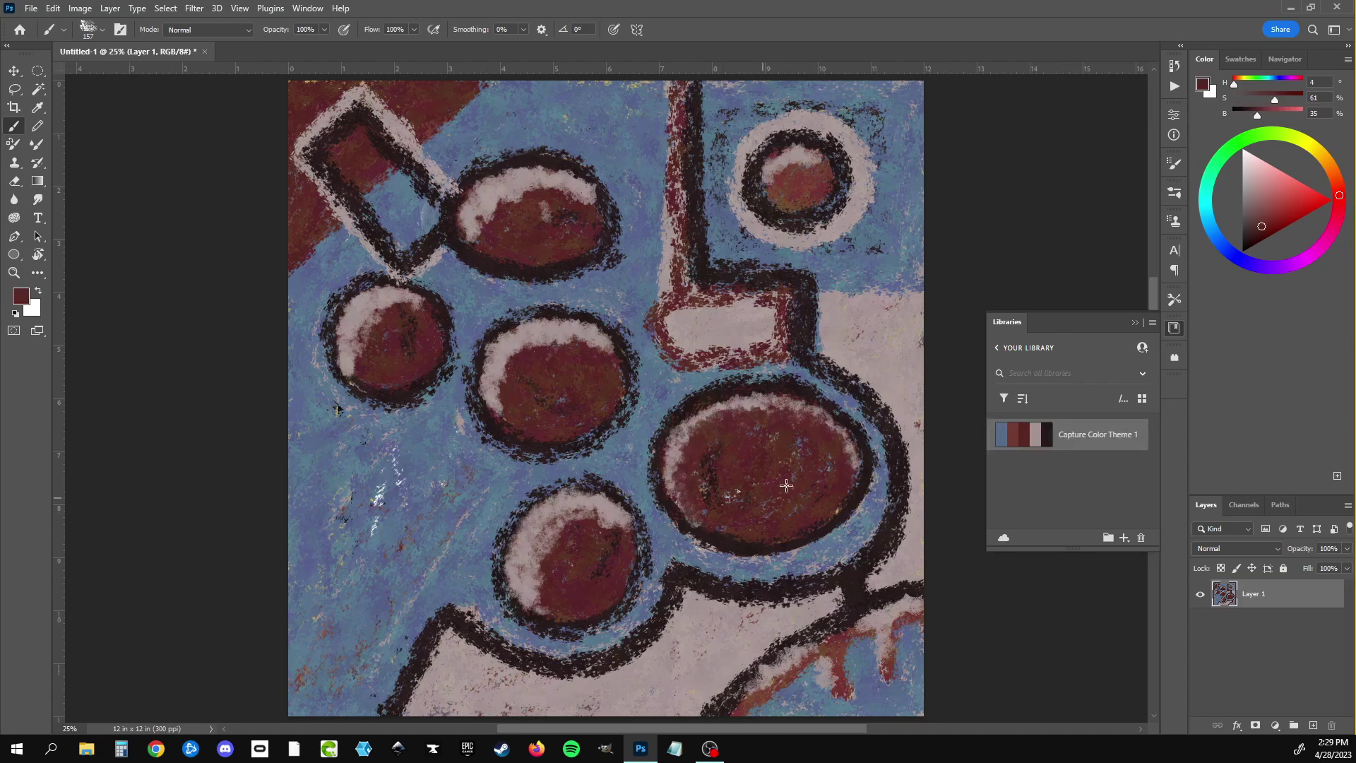
mouse_move(703, 524)
left_mouse_down()
mouse_move(584, 578)
mouse_move(526, 549)
mouse_move(565, 538)
left_mouse_up()
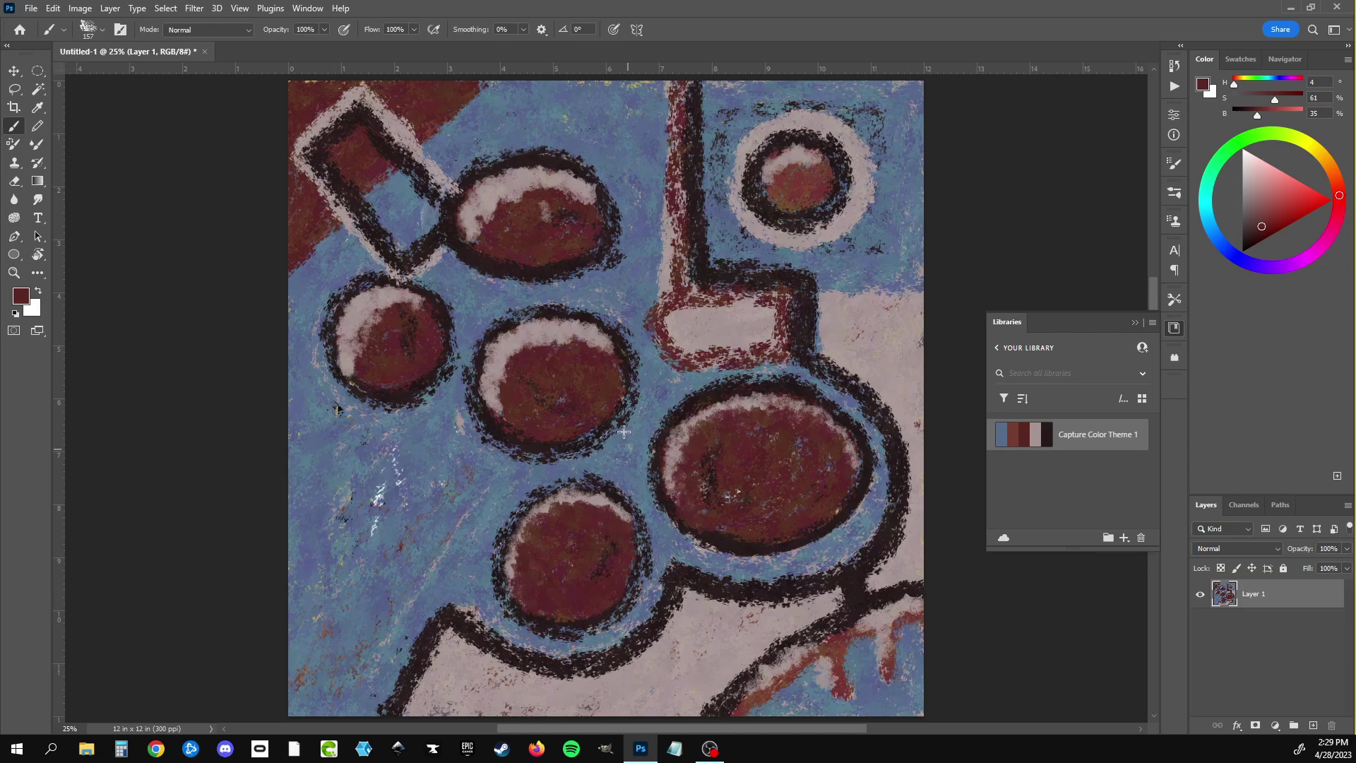
left_click_drag(609, 368, 502, 399)
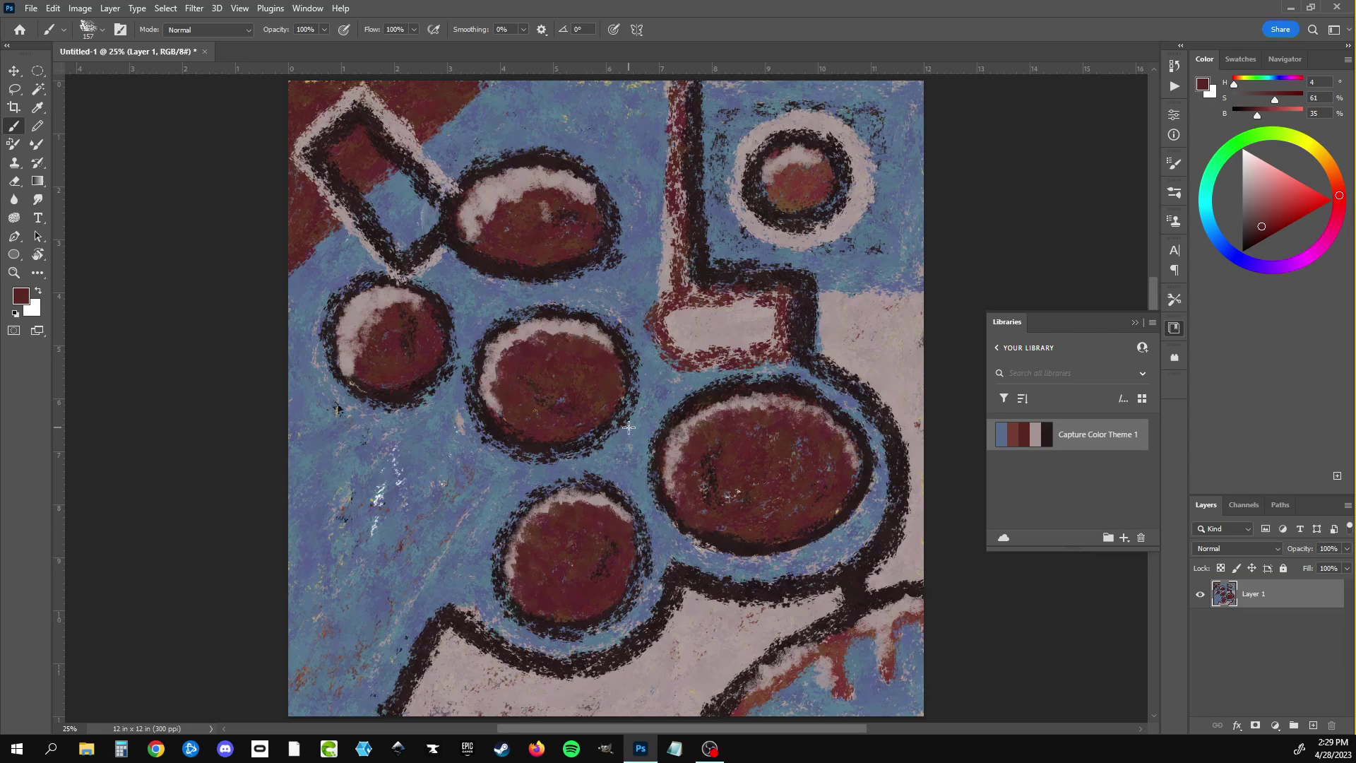
mouse_move(593, 356)
left_mouse_down()
mouse_move(501, 362)
mouse_move(497, 389)
left_mouse_up()
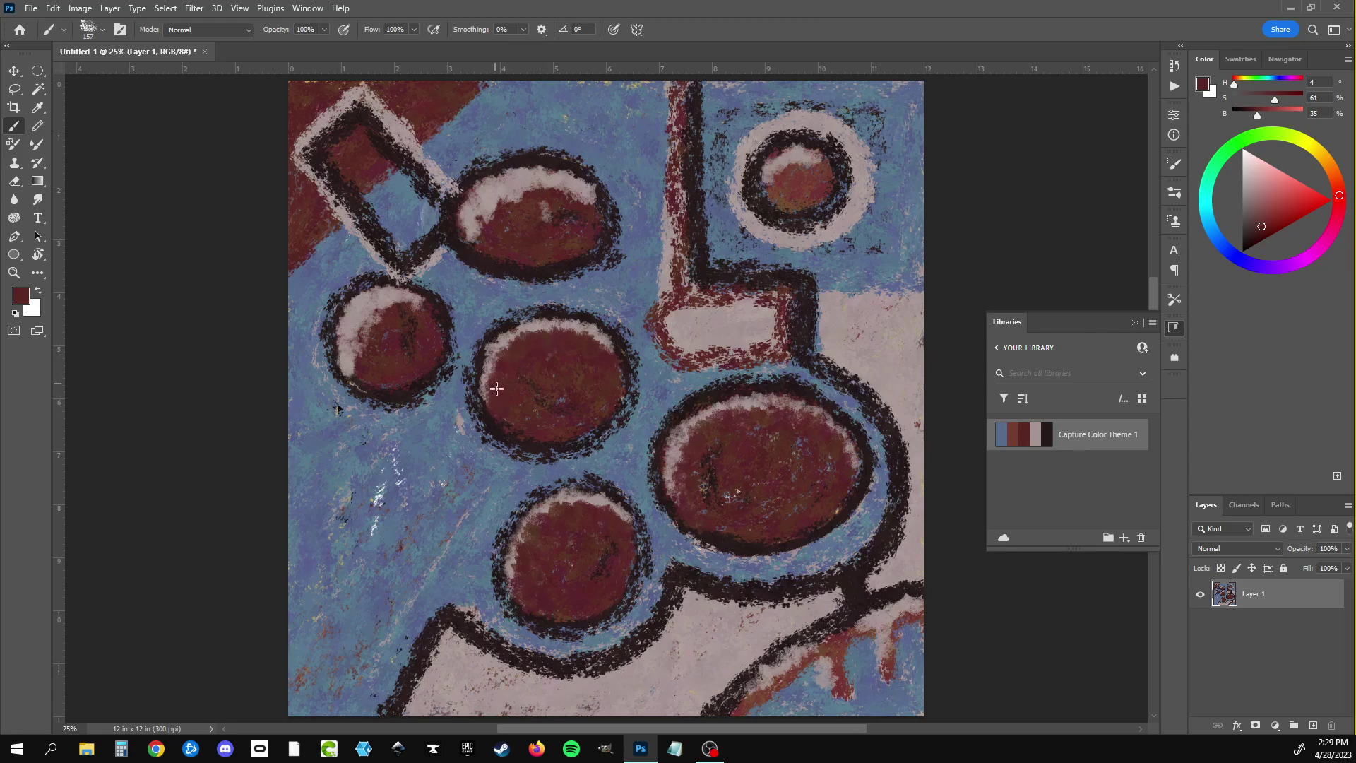
mouse_move(385, 310)
left_mouse_down()
mouse_move(349, 349)
mouse_move(373, 308)
left_mouse_up()
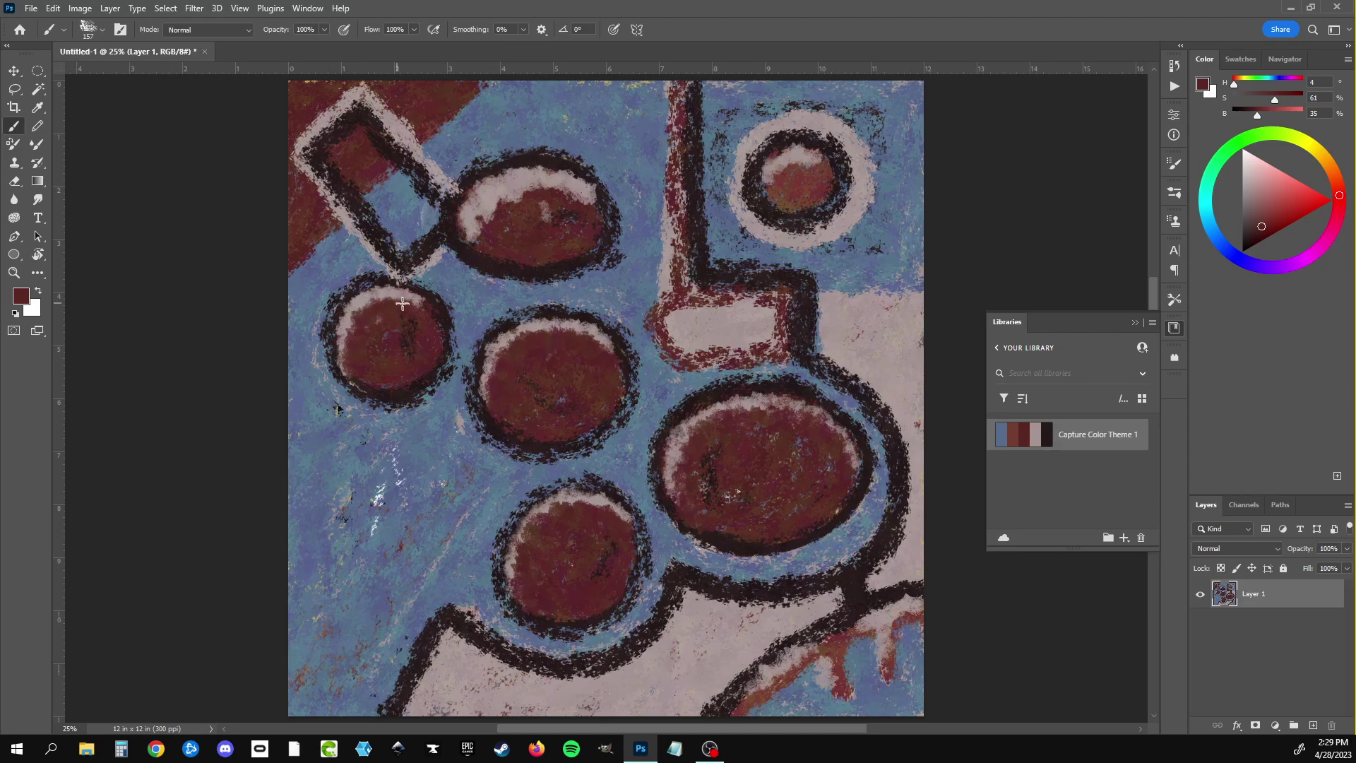
mouse_move(540, 192)
left_mouse_down()
mouse_move(482, 209)
mouse_move(590, 202)
mouse_move(520, 219)
left_mouse_up()
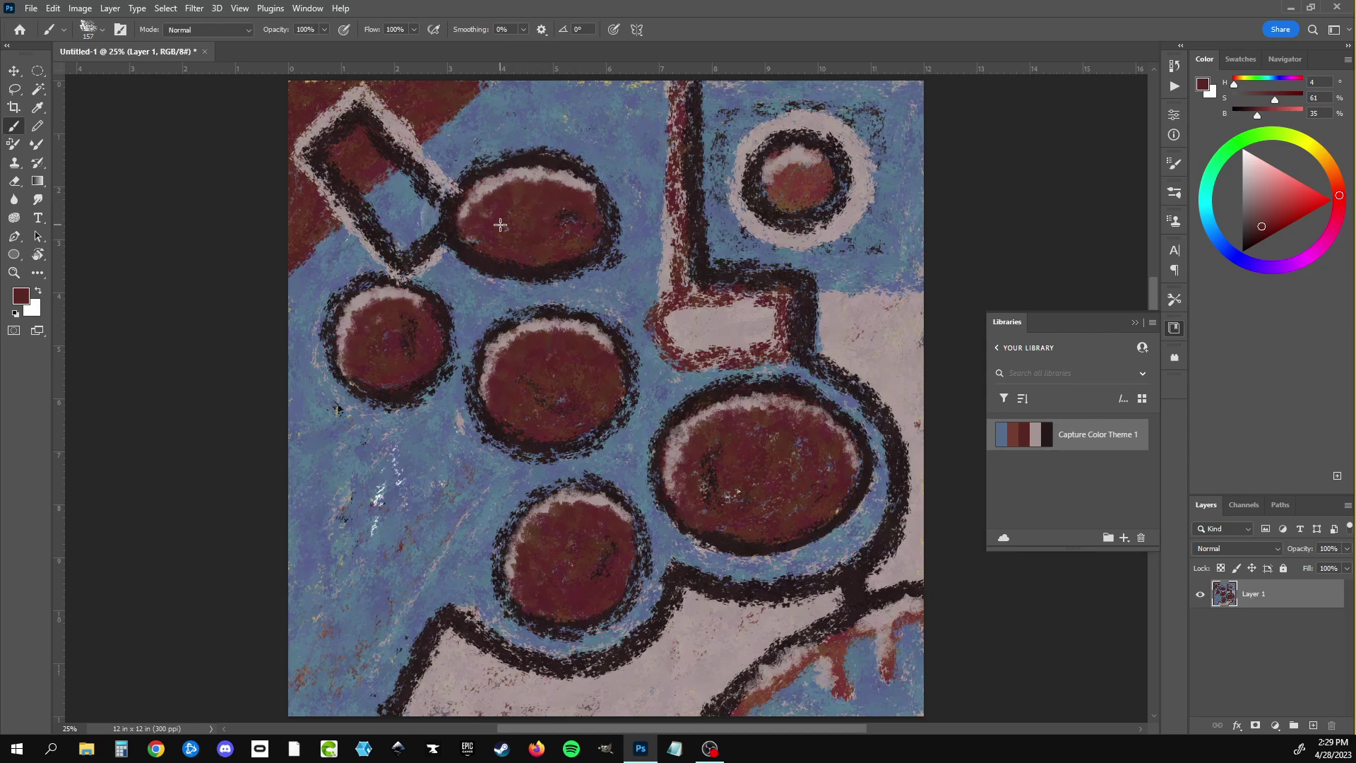
Step: Cover the small top-right circle's highlight and repaint the vertical bar and rectangle edges dark red
mouse_move(819, 170)
left_mouse_down()
mouse_move(783, 168)
mouse_move(775, 185)
mouse_move(795, 154)
mouse_move(776, 191)
mouse_move(813, 170)
mouse_move(826, 181)
mouse_move(774, 204)
mouse_move(824, 195)
left_mouse_up()
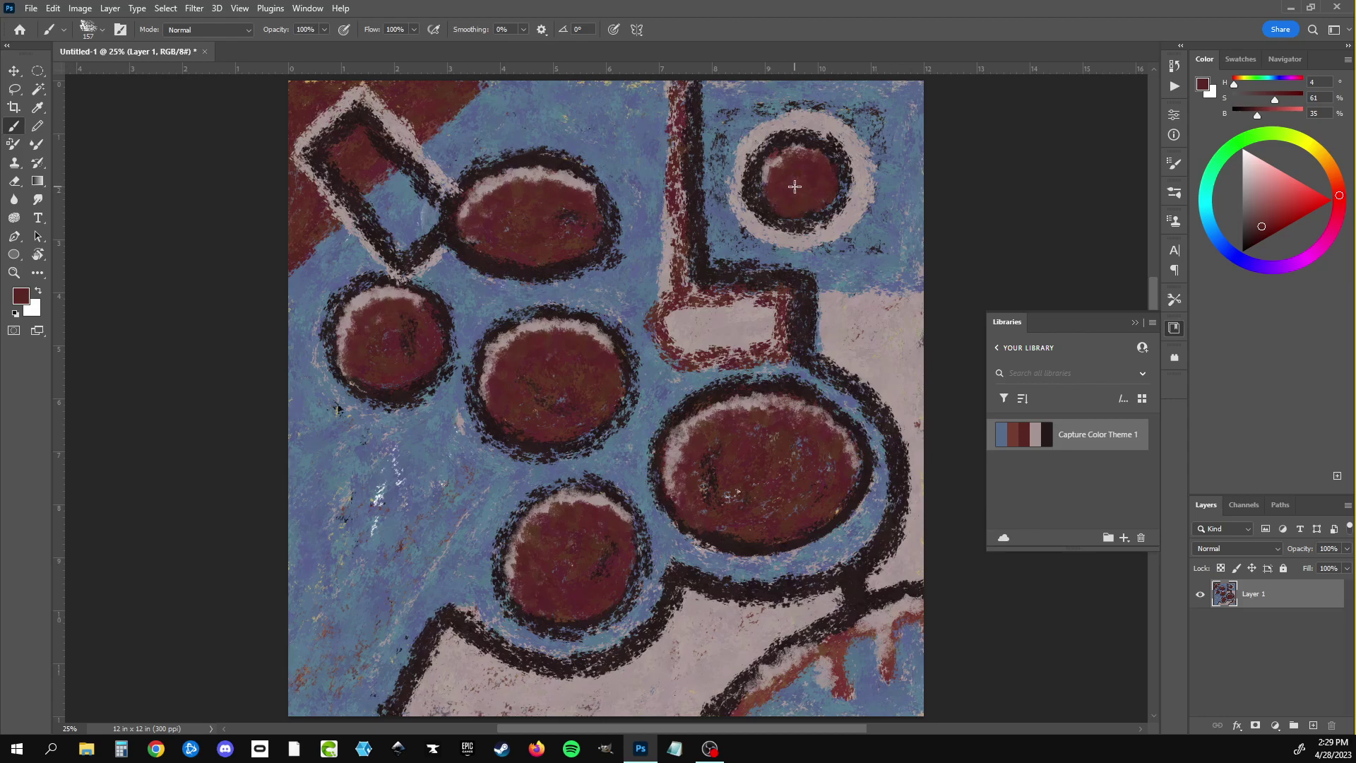
left_click_drag(681, 290, 679, 67)
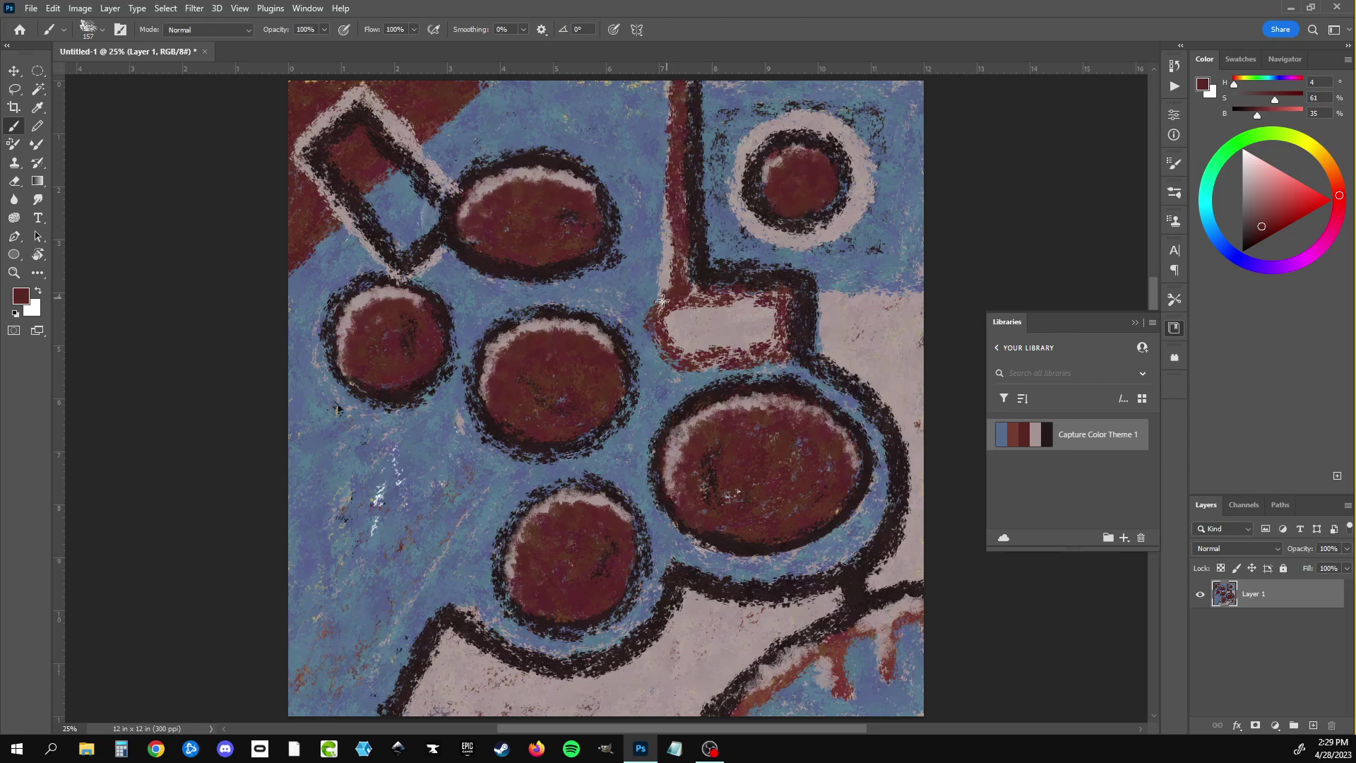
mouse_move(662, 302)
left_mouse_down()
mouse_move(661, 349)
mouse_move(692, 365)
mouse_move(784, 293)
mouse_move(784, 332)
mouse_move(667, 290)
mouse_move(746, 282)
left_mouse_up()
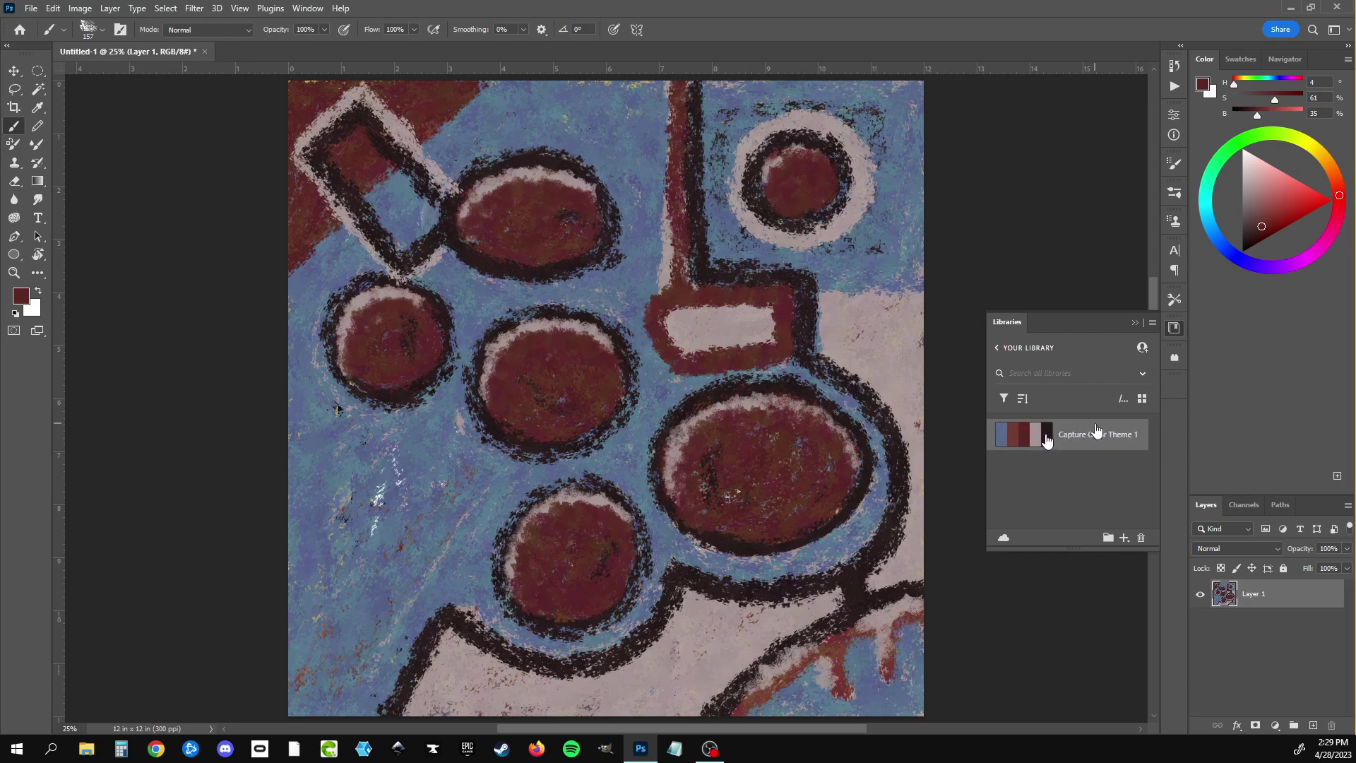
Step: Outline the red bar in near-black and draw a long diagonal line to the left edge
left_click(1047, 441)
left_click_drag(667, 325, 718, 350)
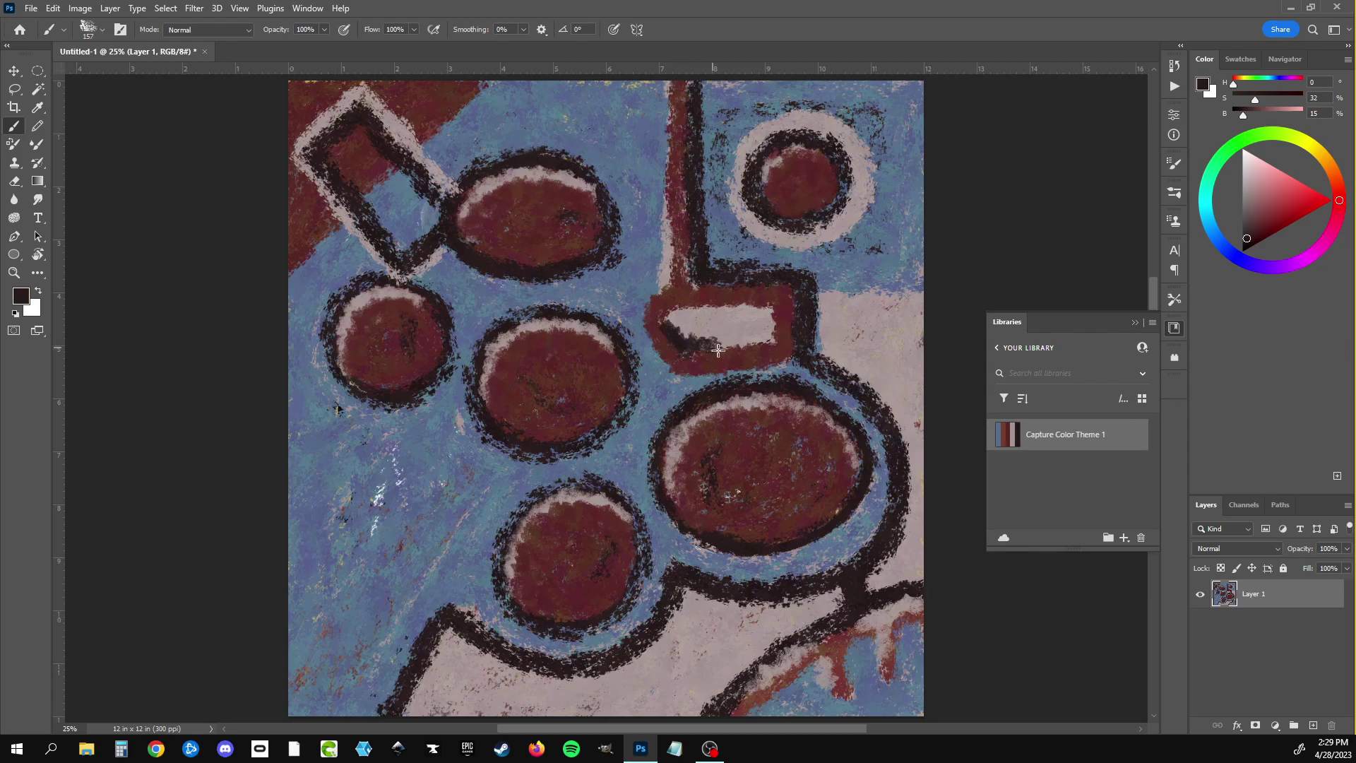
mouse_move(666, 279)
left_mouse_down()
mouse_move(629, 329)
mouse_move(638, 303)
left_mouse_up()
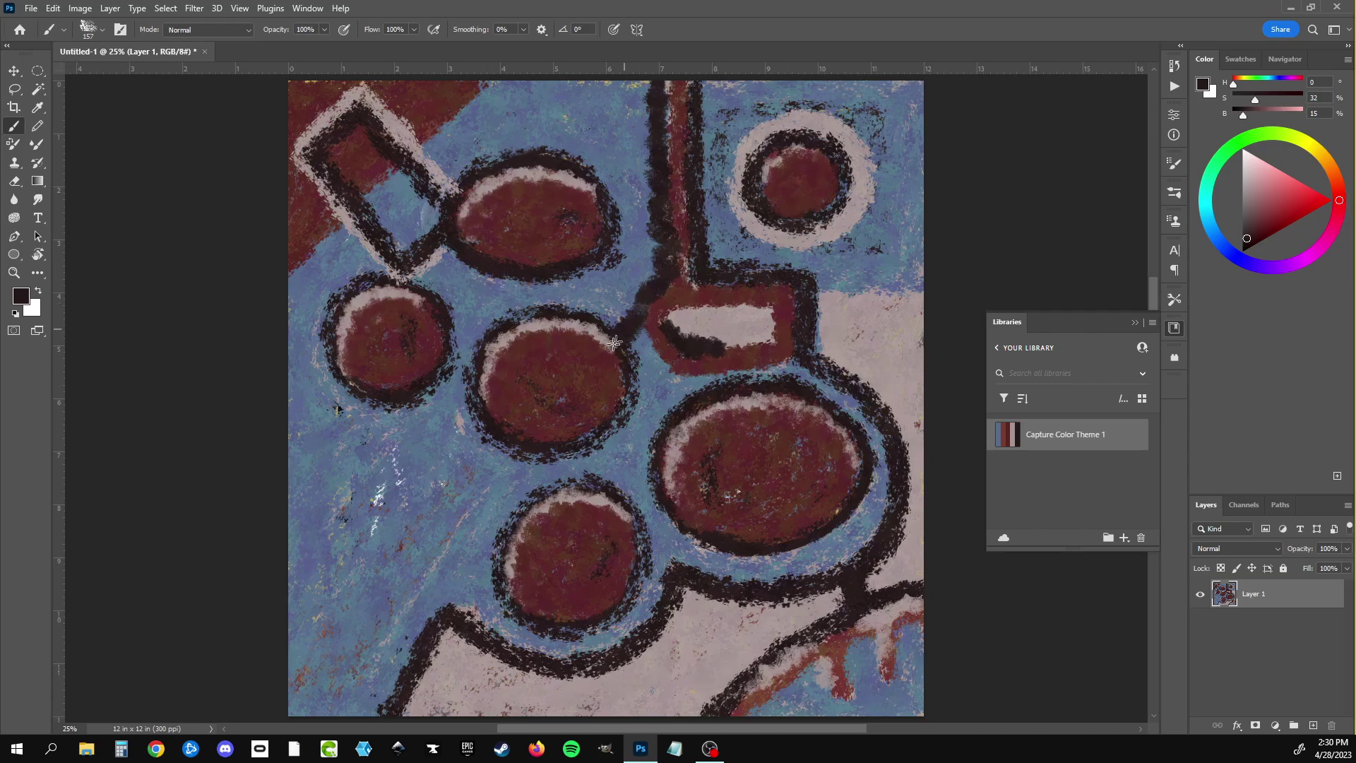
mouse_move(498, 450)
left_mouse_down()
mouse_move(273, 532)
mouse_move(498, 448)
left_mouse_up()
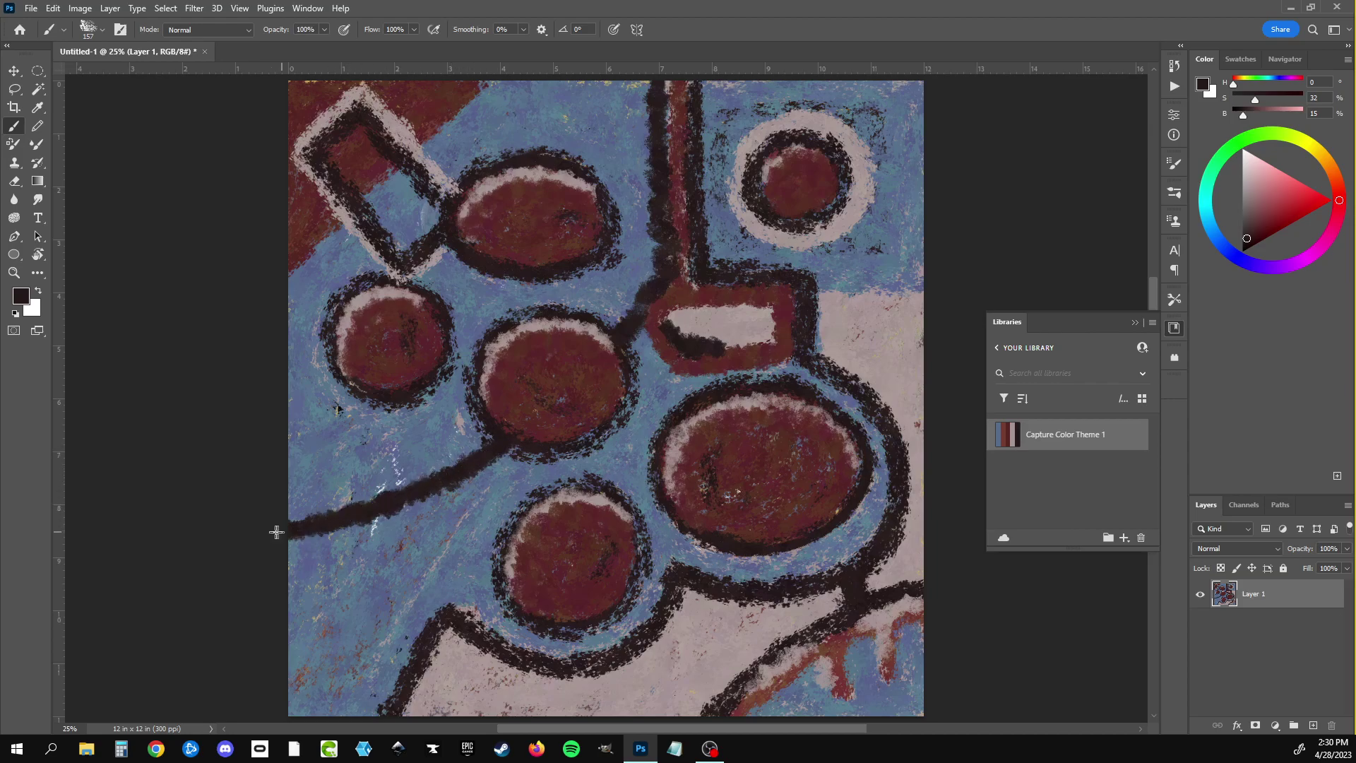
mouse_move(416, 662)
left_mouse_down()
mouse_move(461, 600)
mouse_move(678, 592)
mouse_move(800, 355)
mouse_move(804, 279)
mouse_move(759, 275)
mouse_move(696, 226)
mouse_move(689, 67)
left_mouse_up()
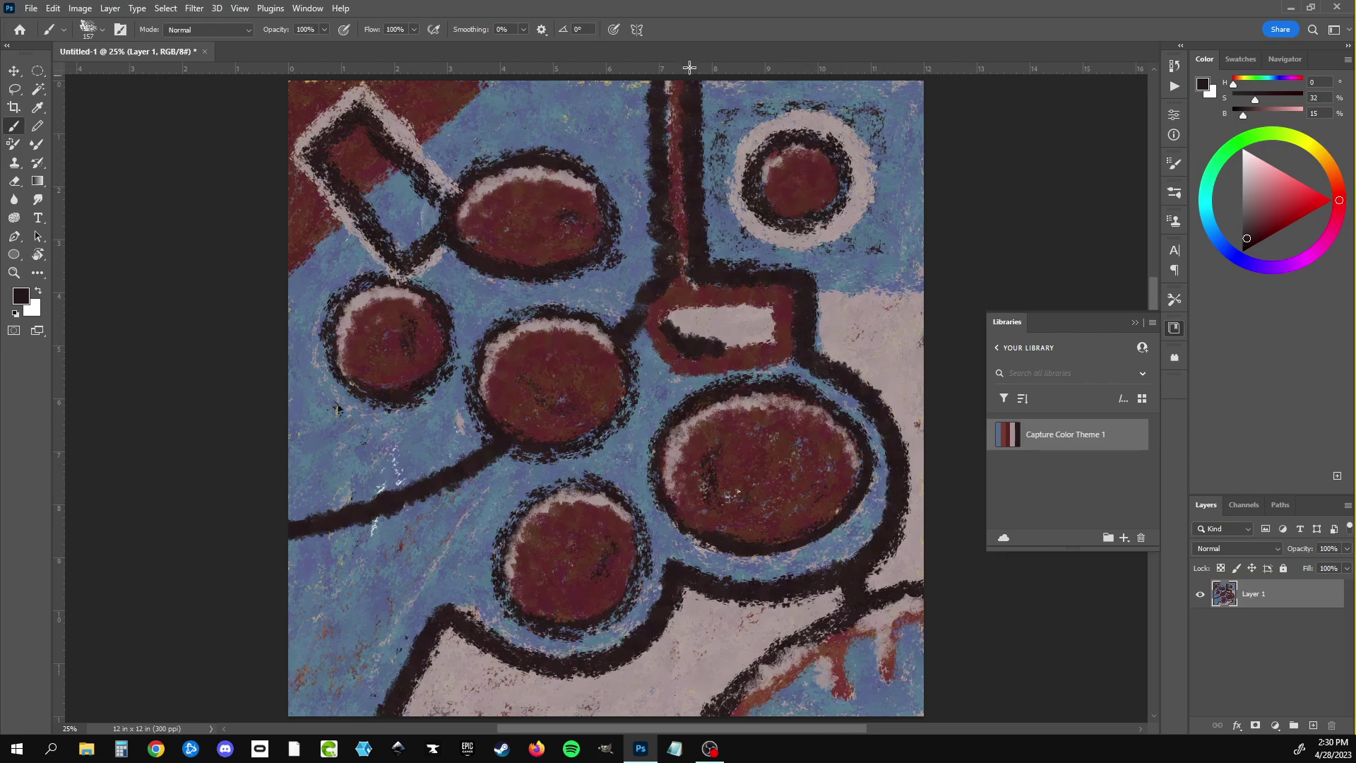
Step: Darken the lower-right outline and paint a near-black horizontal line to the right edge
mouse_move(855, 580)
left_mouse_down()
mouse_move(911, 584)
mouse_move(812, 622)
mouse_move(715, 706)
left_mouse_up()
scroll(818, 609, "left", 1)
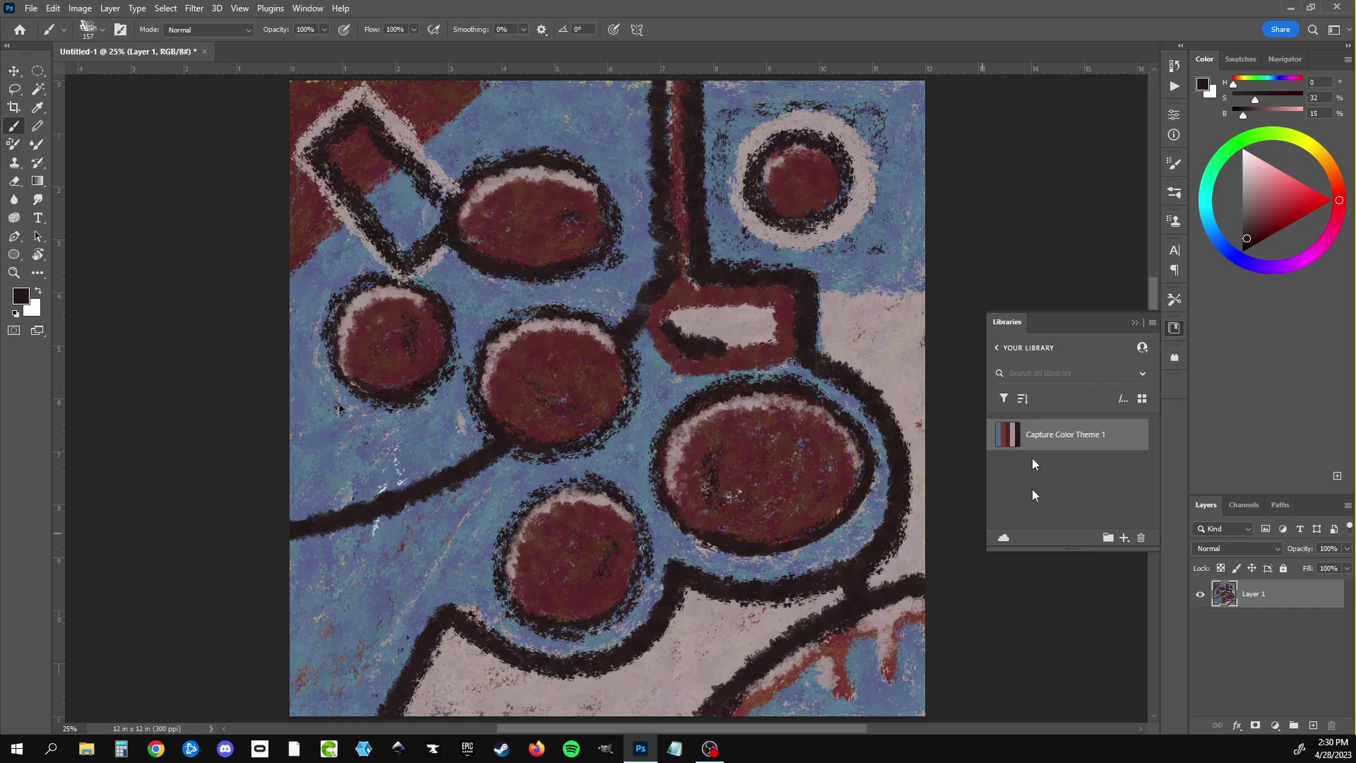
mouse_move(827, 297)
left_mouse_down()
mouse_move(943, 298)
mouse_move(807, 294)
mouse_move(947, 297)
left_mouse_up()
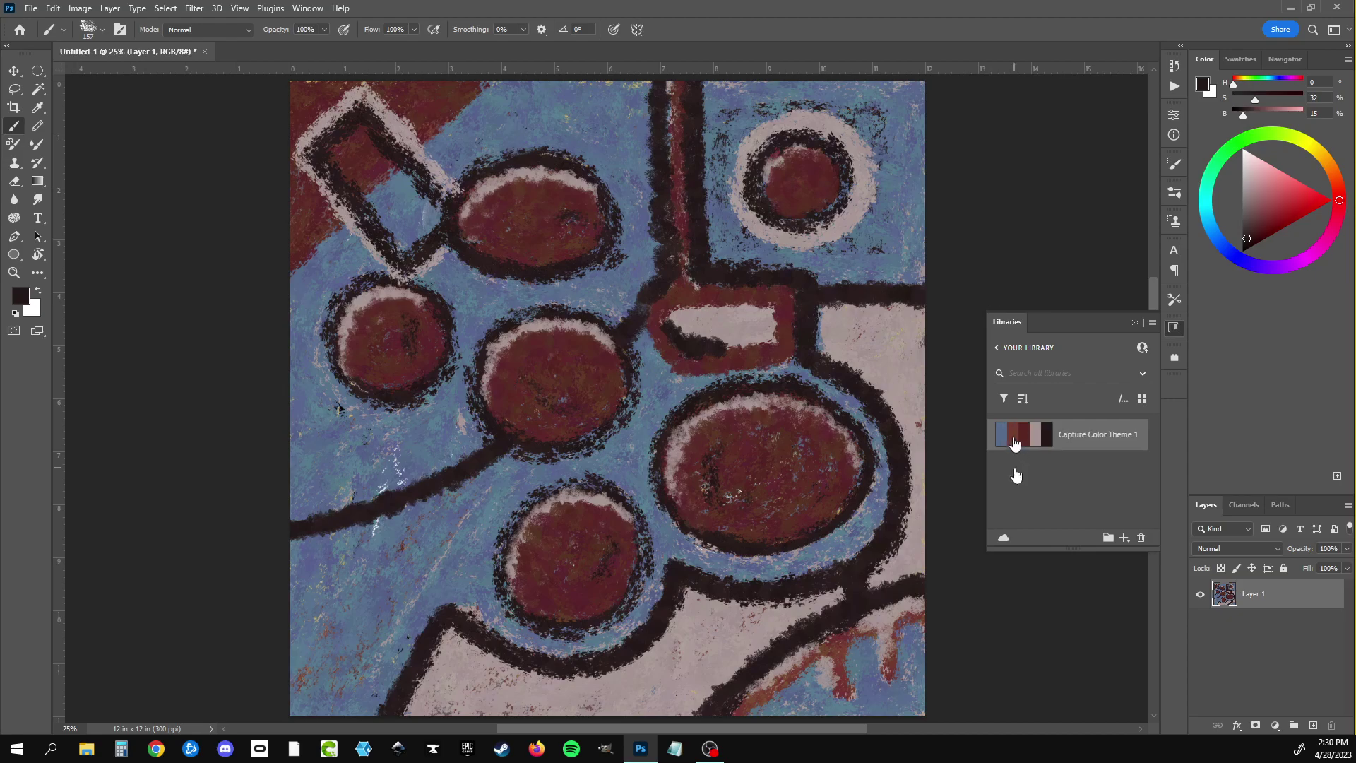
mouse_move(1007, 434)
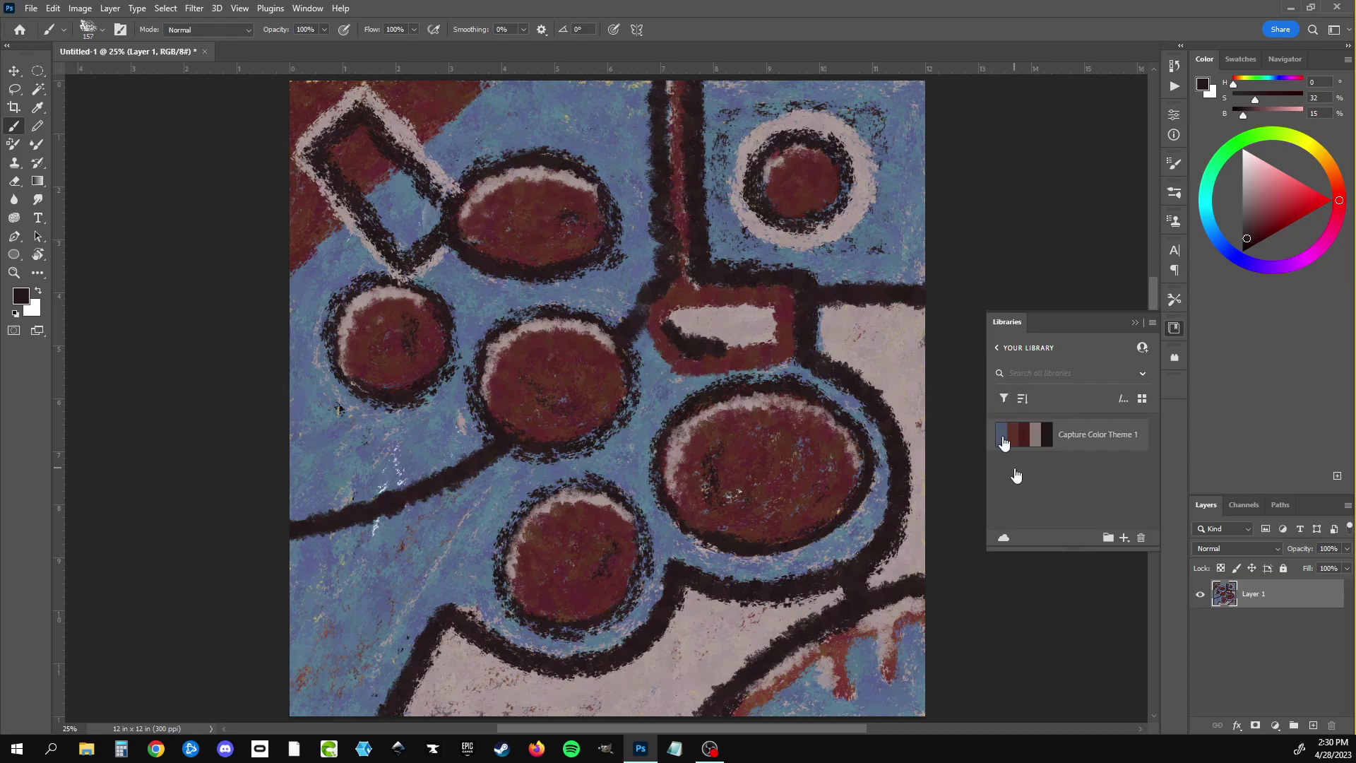
Step: Use the theme blue to fill the upper-left diamond and repaint the blue bands and ring around the circles
left_click(1002, 435)
mouse_move(345, 171)
left_mouse_down()
mouse_move(369, 144)
mouse_move(418, 186)
left_mouse_up()
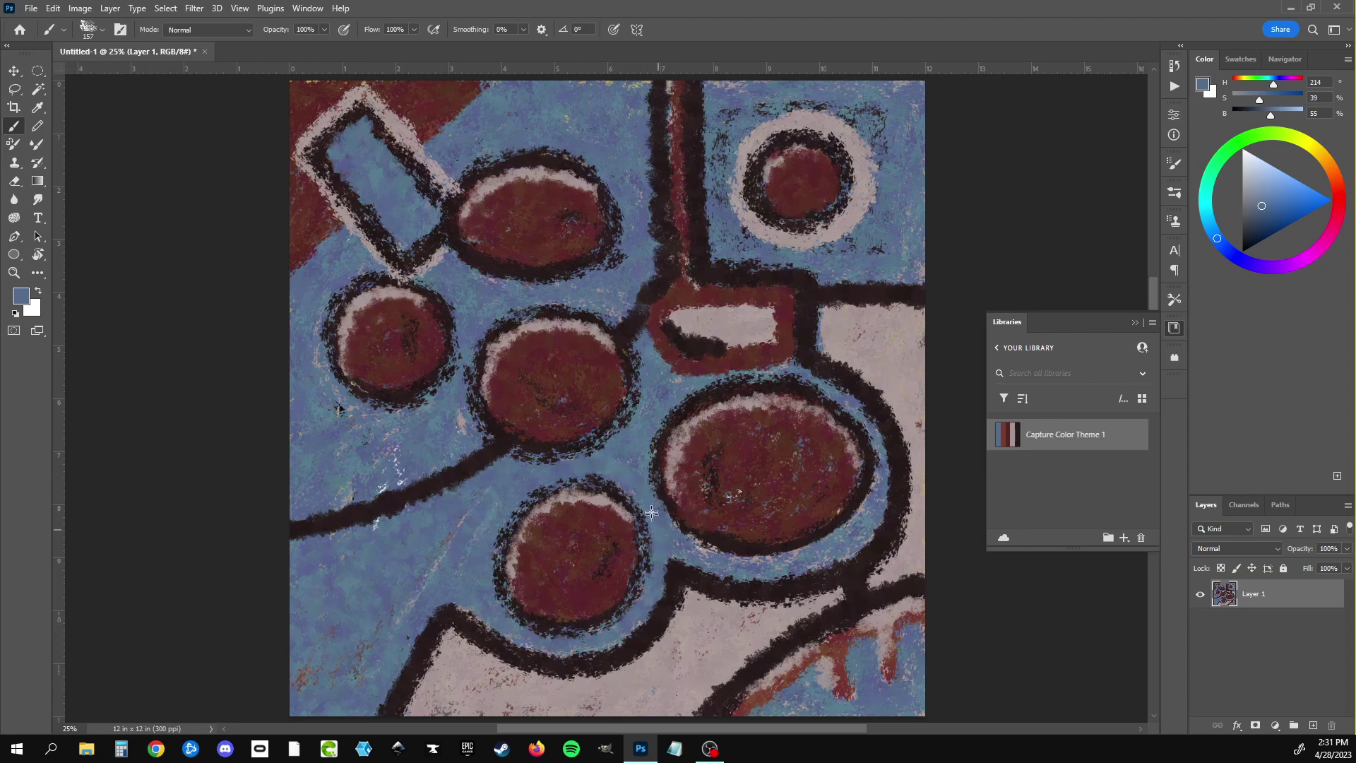
left_click_drag(651, 512, 640, 466)
mouse_move(717, 376)
left_mouse_down()
mouse_move(777, 378)
mouse_move(865, 416)
mouse_move(879, 501)
mouse_move(812, 560)
mouse_move(777, 565)
mouse_move(668, 520)
mouse_move(800, 551)
mouse_move(651, 519)
left_mouse_up()
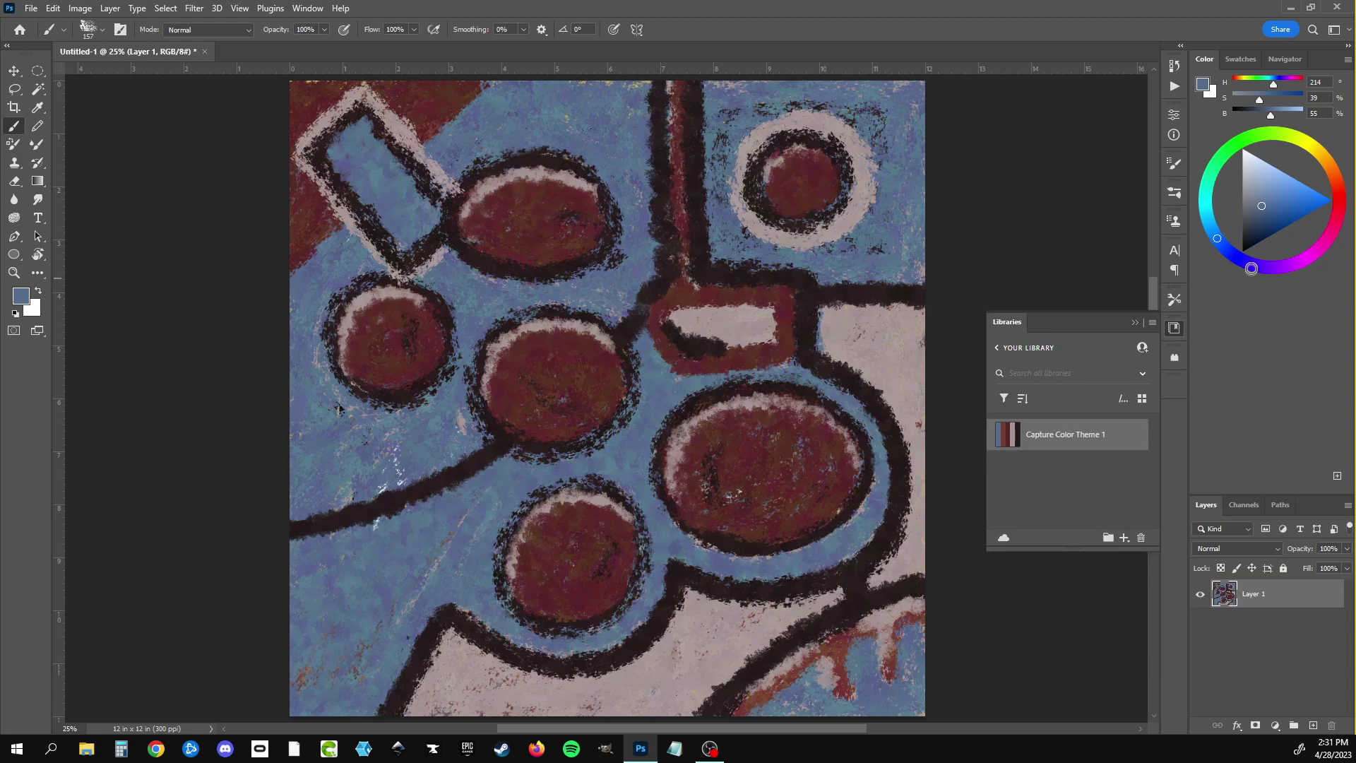
left_click(1236, 143)
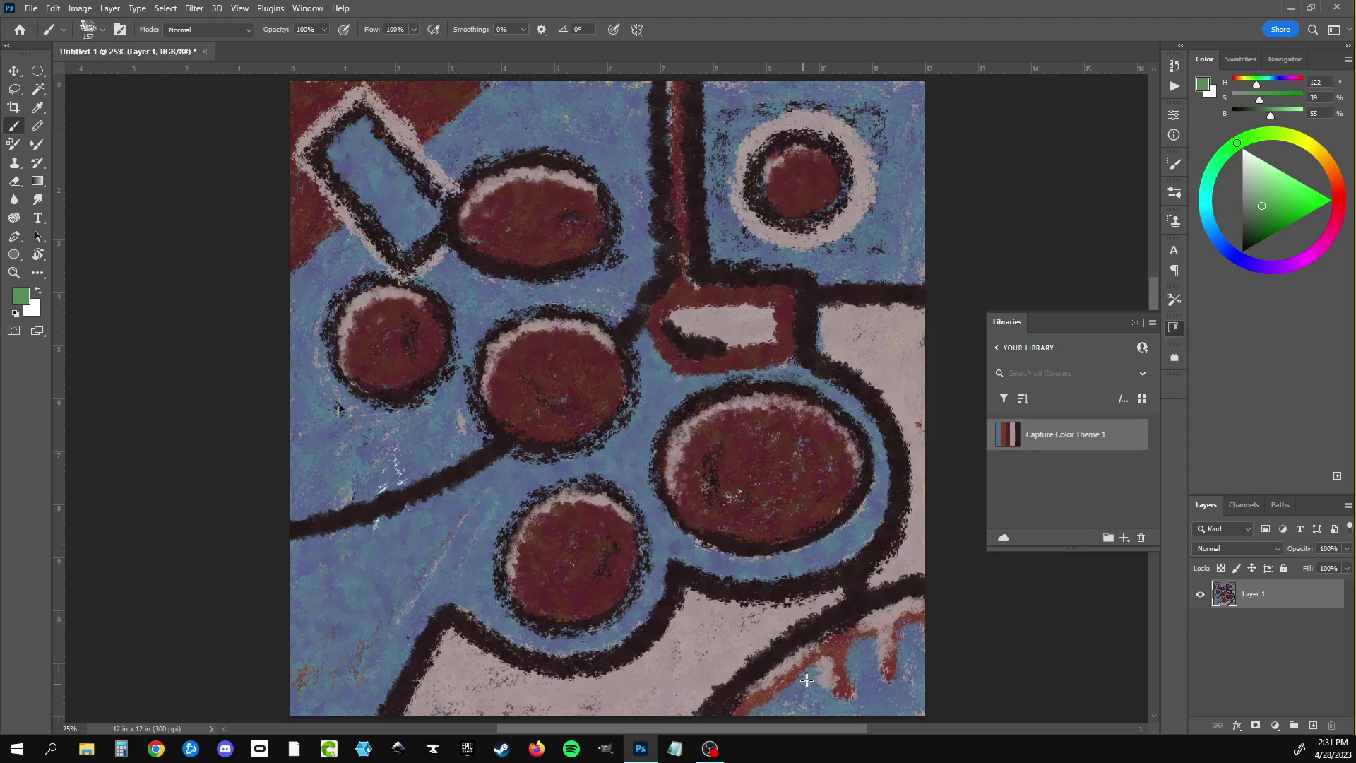
left_click_drag(807, 680, 755, 720)
mouse_move(810, 674)
left_mouse_down()
mouse_move(918, 651)
mouse_move(899, 682)
left_mouse_up()
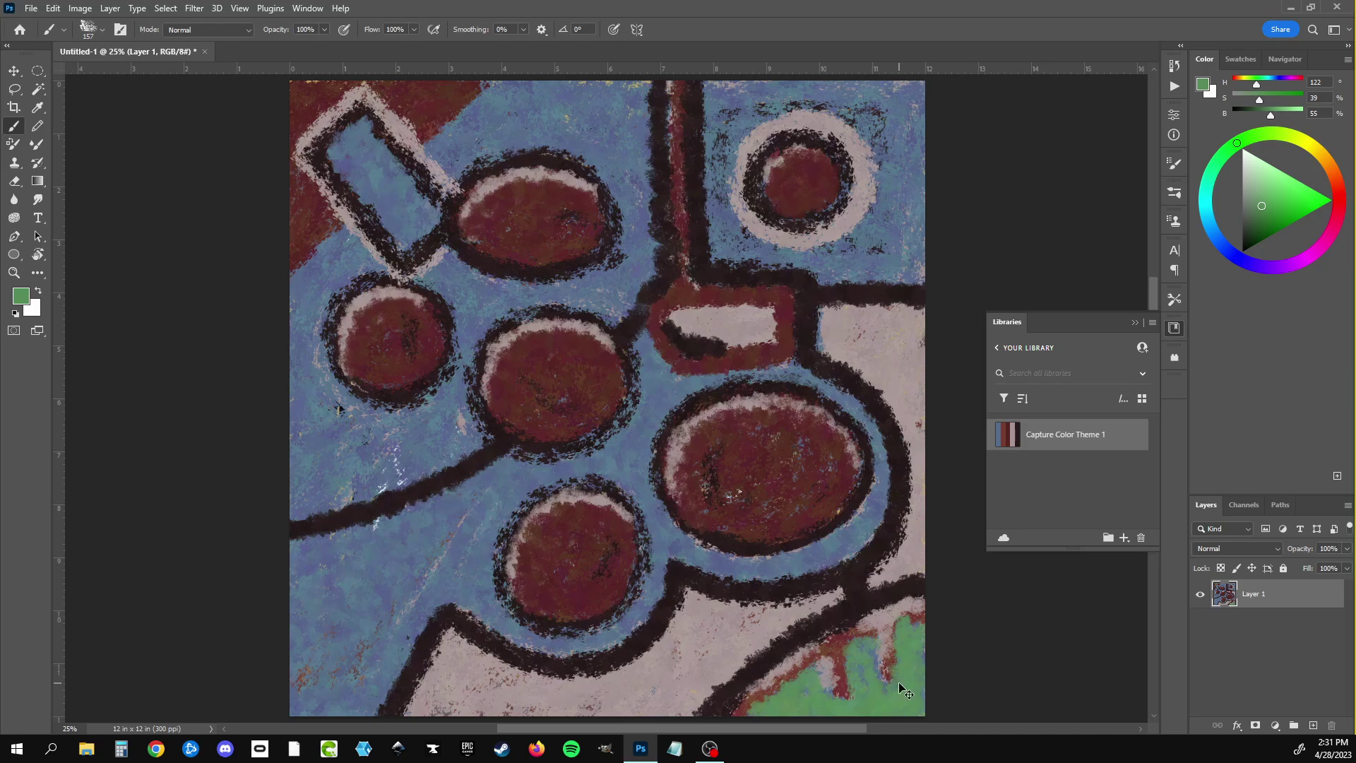
key("ctrl+z")
key("ctrl+z")
key("ctrl+z")
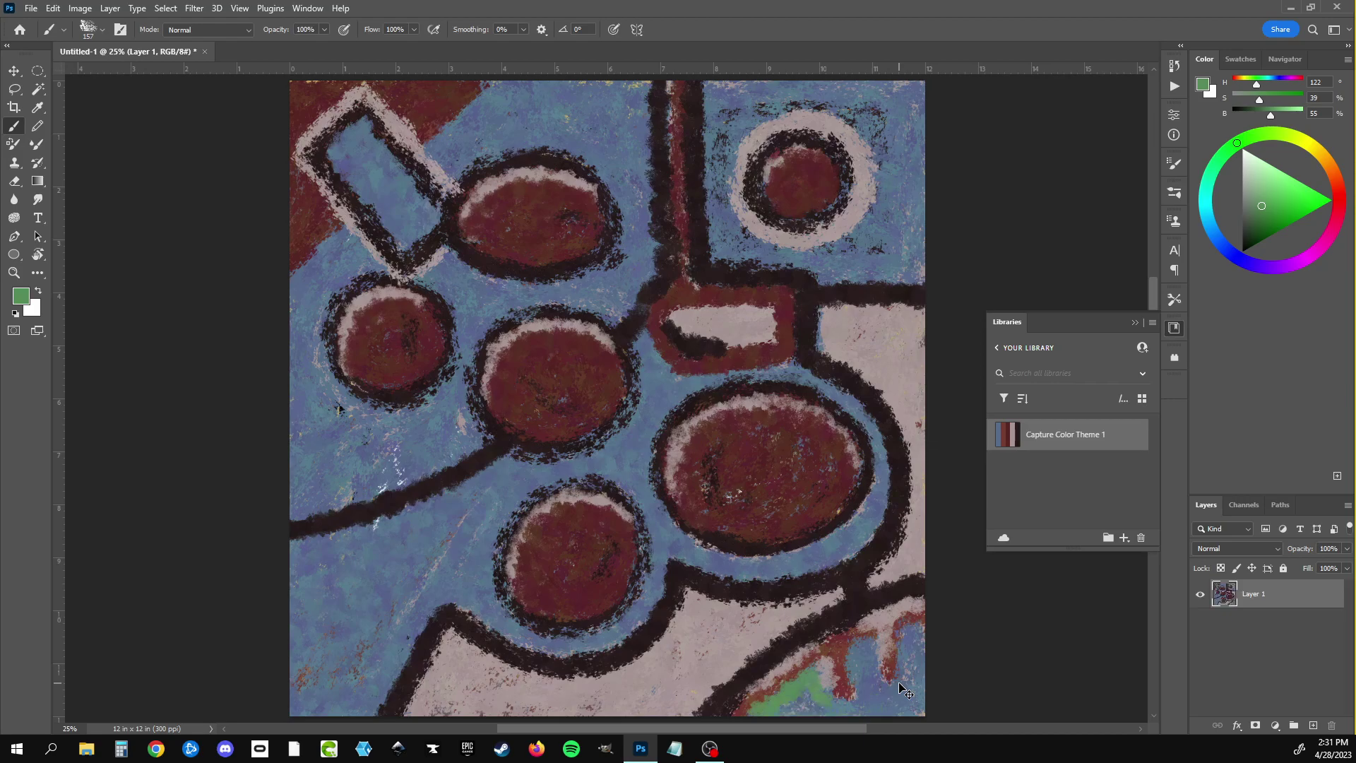
key("ctrl+z")
key("ctrl+z")
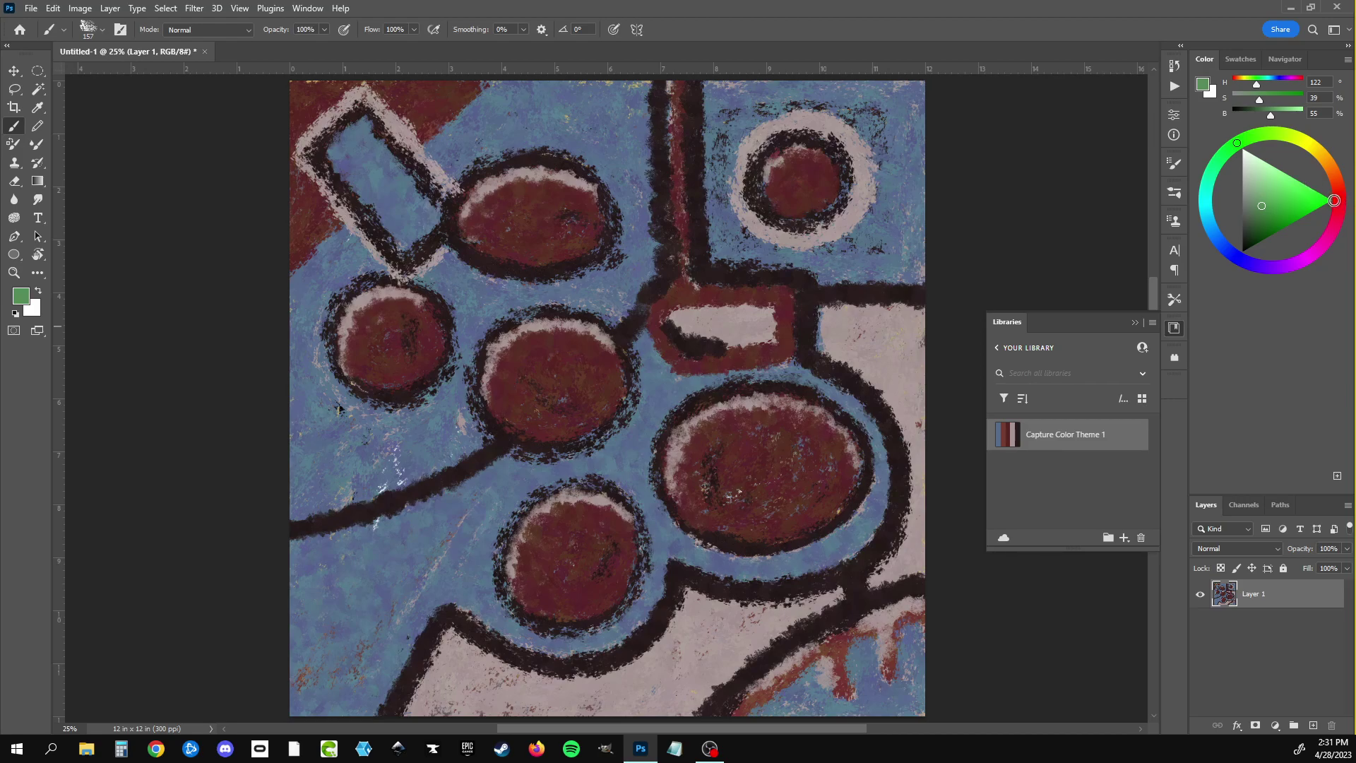
Step: Paint dark red drips running down to the canvas bottom along the lower outline
mouse_move(1007, 434)
left_click(1024, 441)
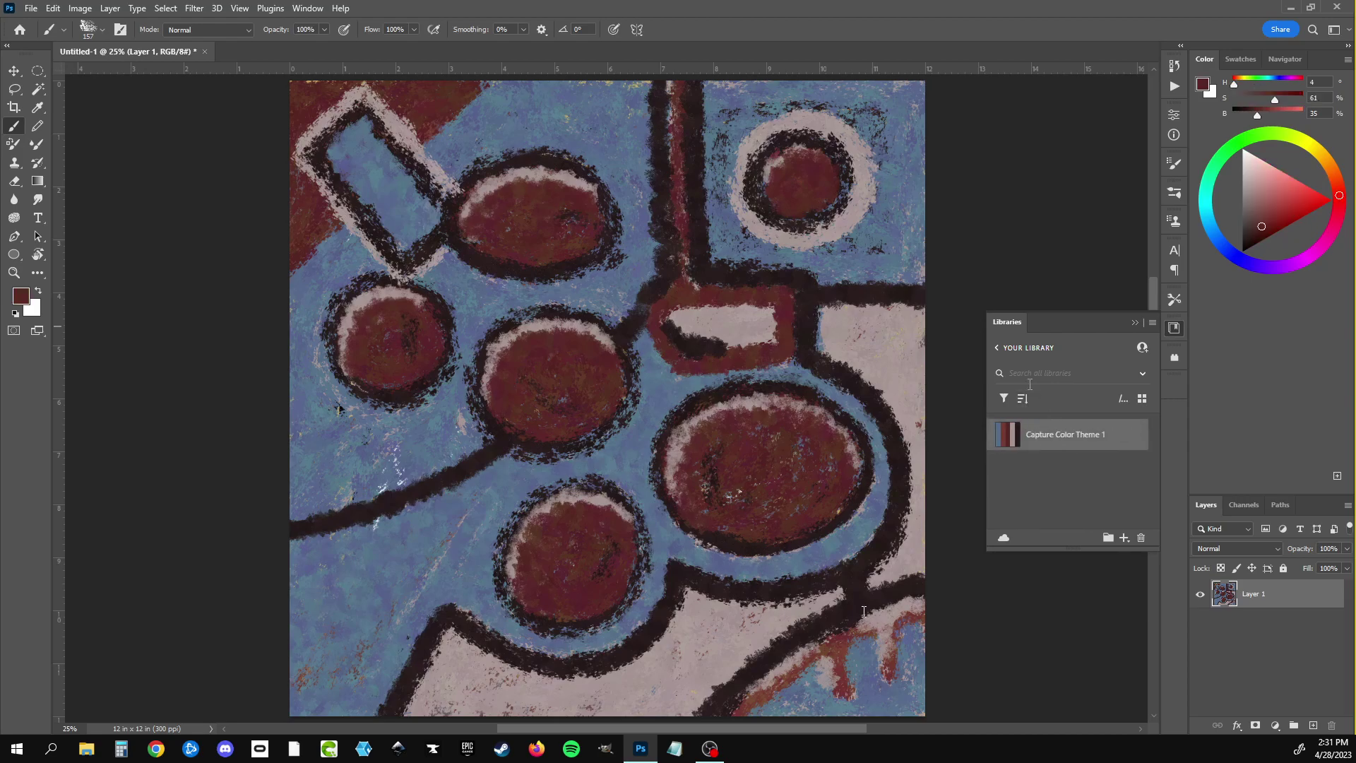
left_click_drag(836, 651, 838, 680)
left_click_drag(891, 621, 892, 678)
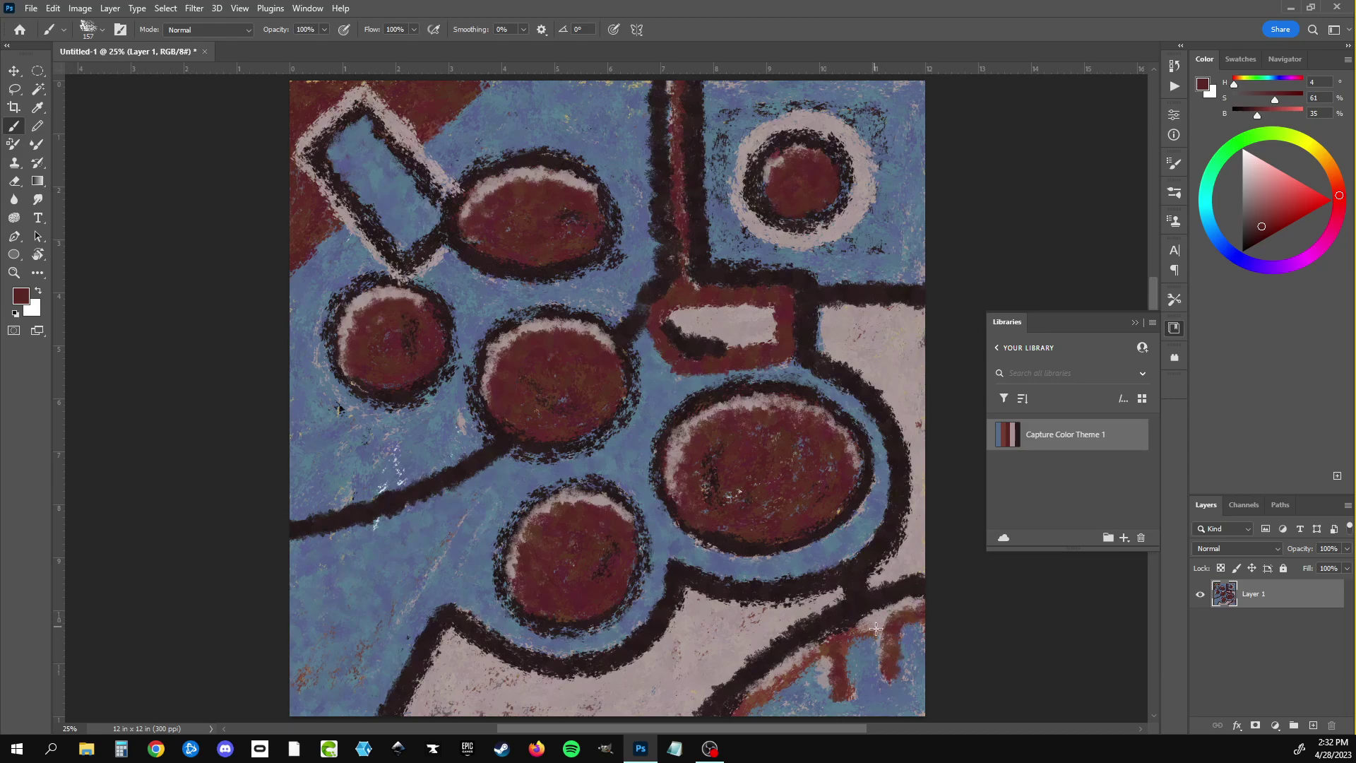
left_click_drag(875, 629, 754, 710)
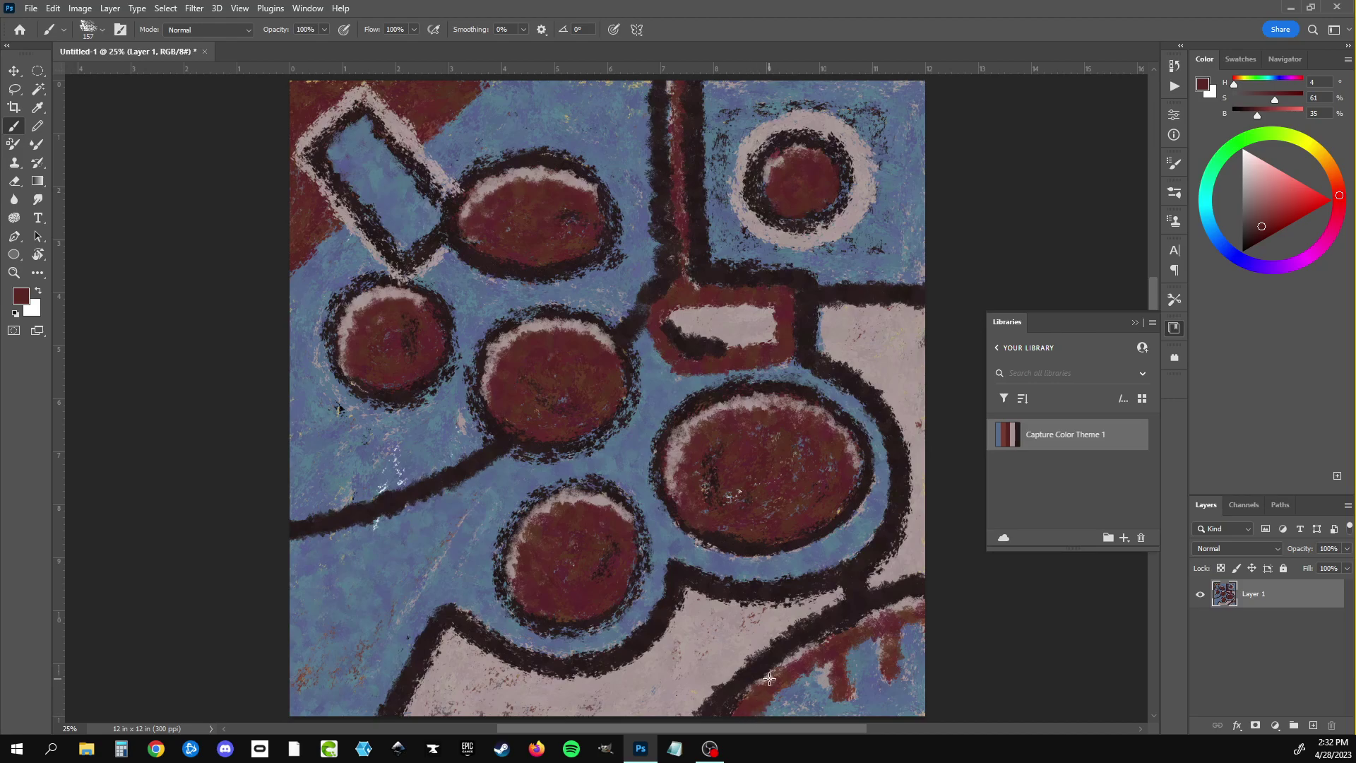
mouse_move(890, 661)
left_mouse_down()
mouse_move(891, 715)
mouse_move(840, 705)
mouse_move(806, 723)
mouse_move(936, 611)
mouse_move(803, 667)
left_mouse_up()
Step: Cover the bottom-right red arc with blue and paint the white rectangle light pink
left_click(1003, 435)
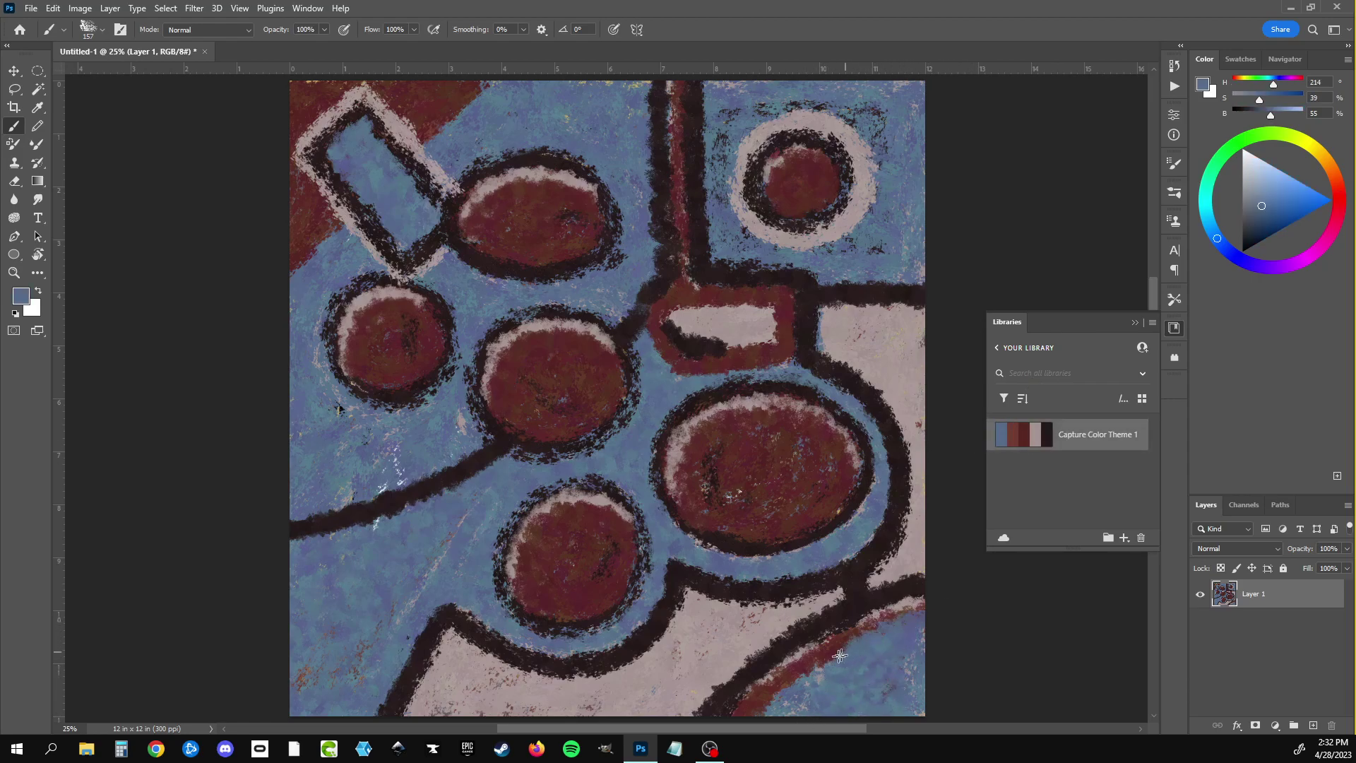
mouse_move(934, 604)
left_mouse_down()
mouse_move(731, 713)
mouse_move(937, 588)
mouse_move(784, 717)
left_mouse_up()
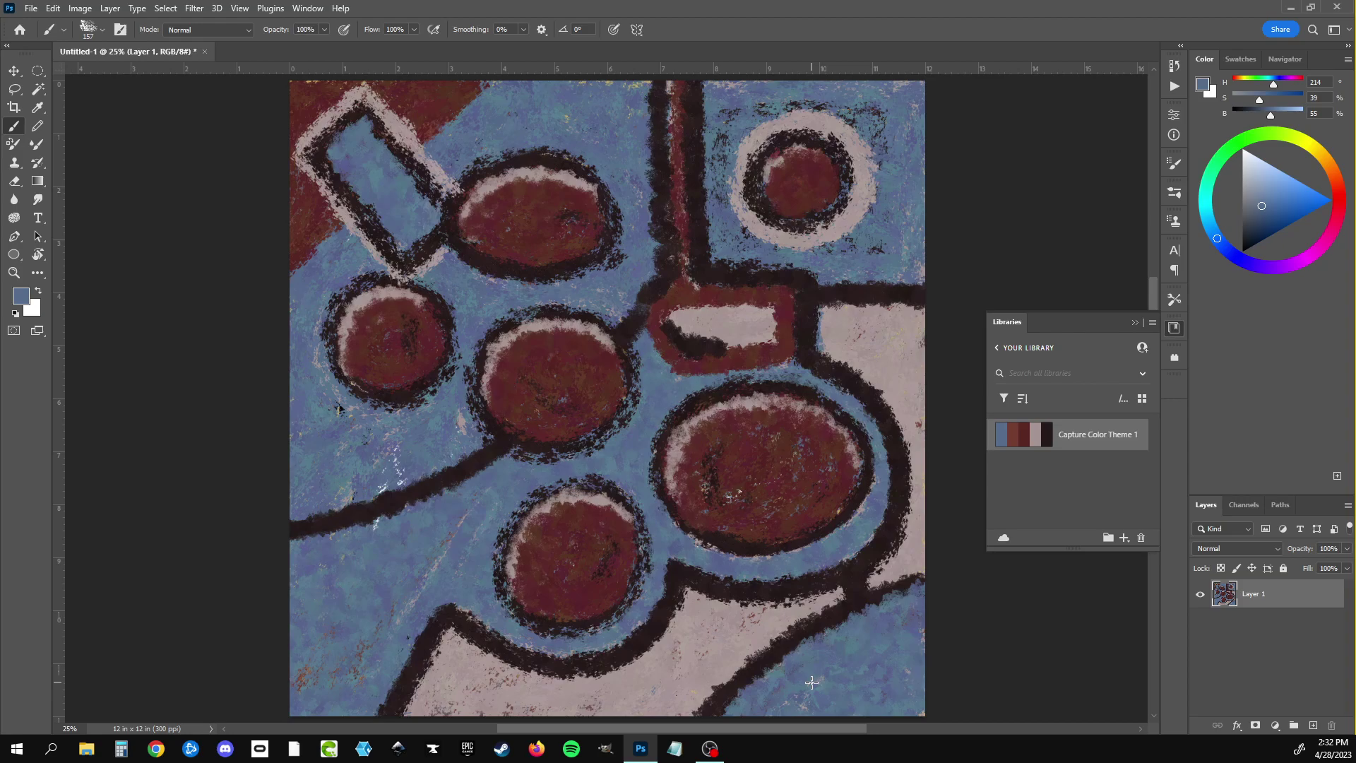
left_click(1035, 434)
mouse_move(671, 312)
left_mouse_down()
mouse_move(755, 344)
mouse_move(709, 341)
mouse_move(683, 309)
mouse_move(690, 357)
left_mouse_up()
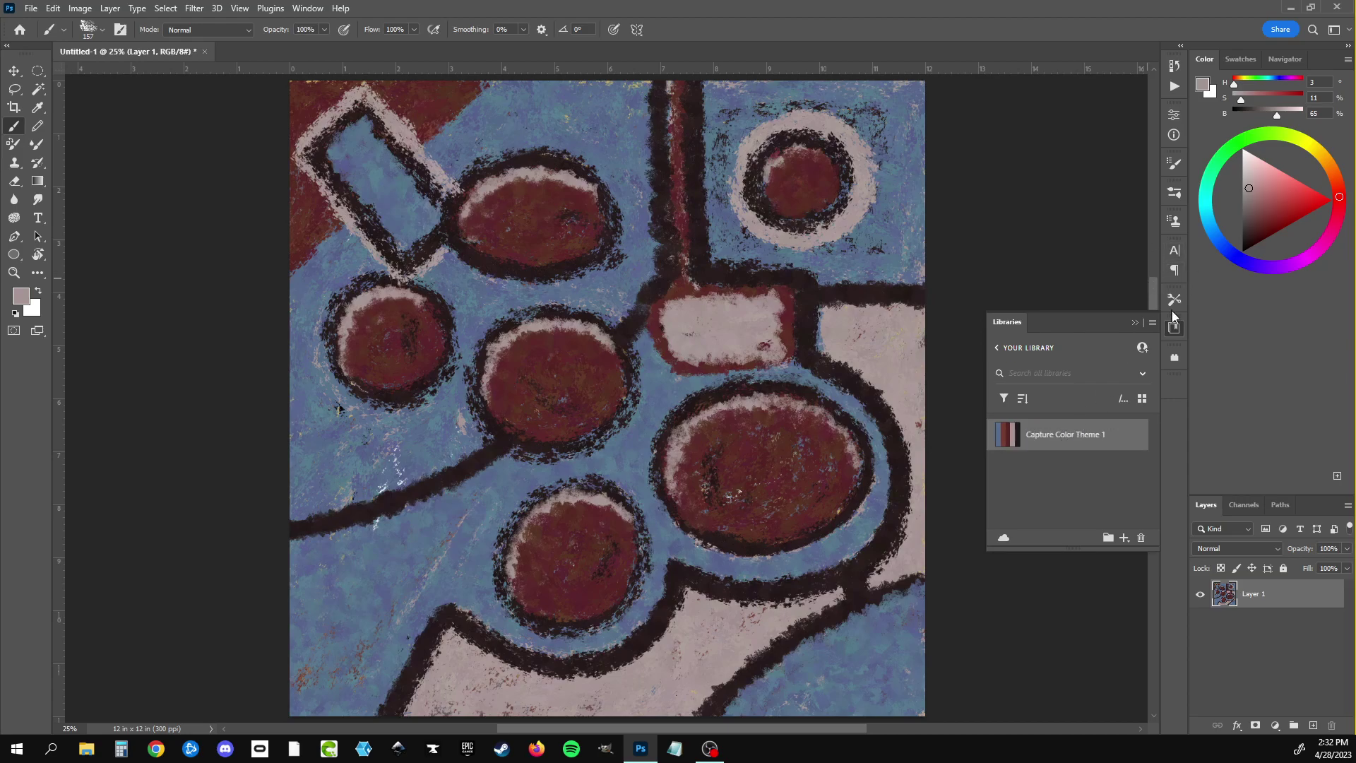
Step: Dab light pink into the lower-right blue with Impressionist Chunk 2, then pick the slate blue swatch
left_click(1174, 195)
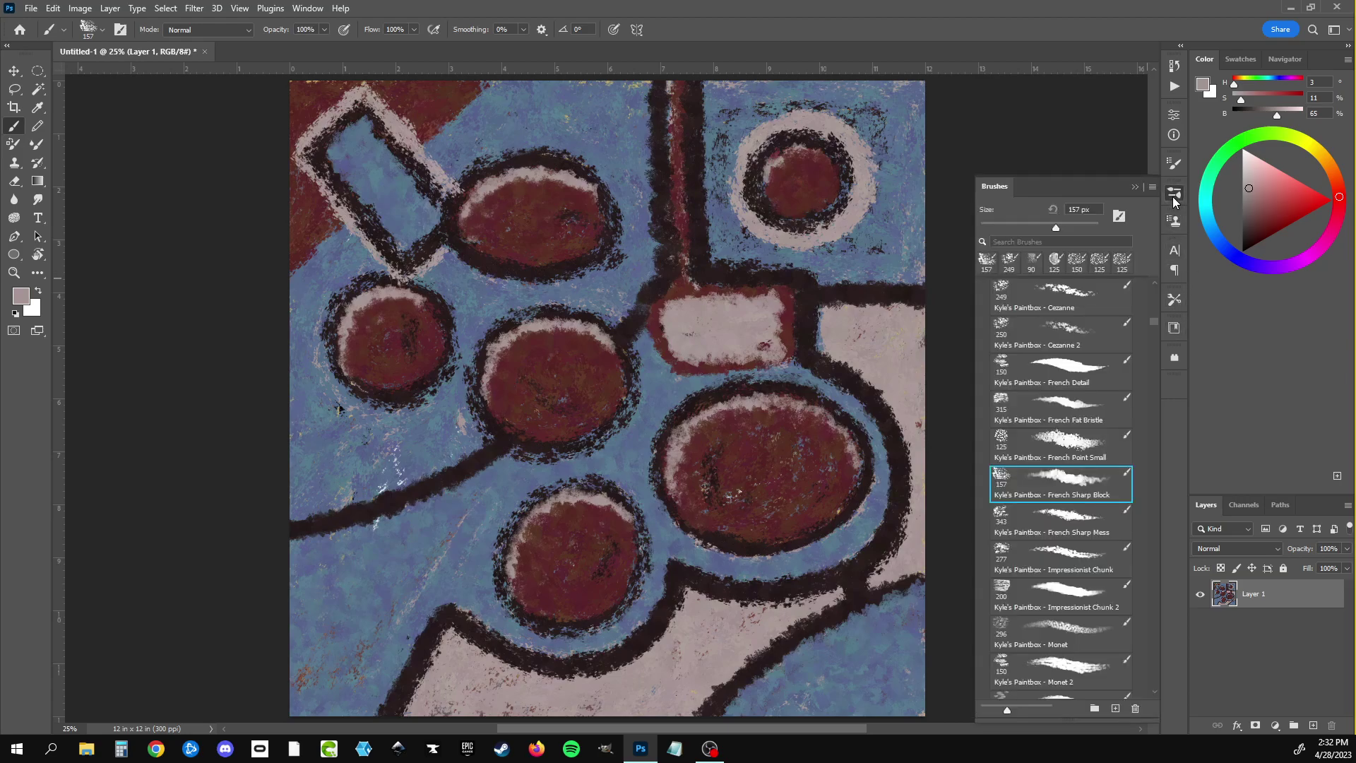
left_click(1082, 589)
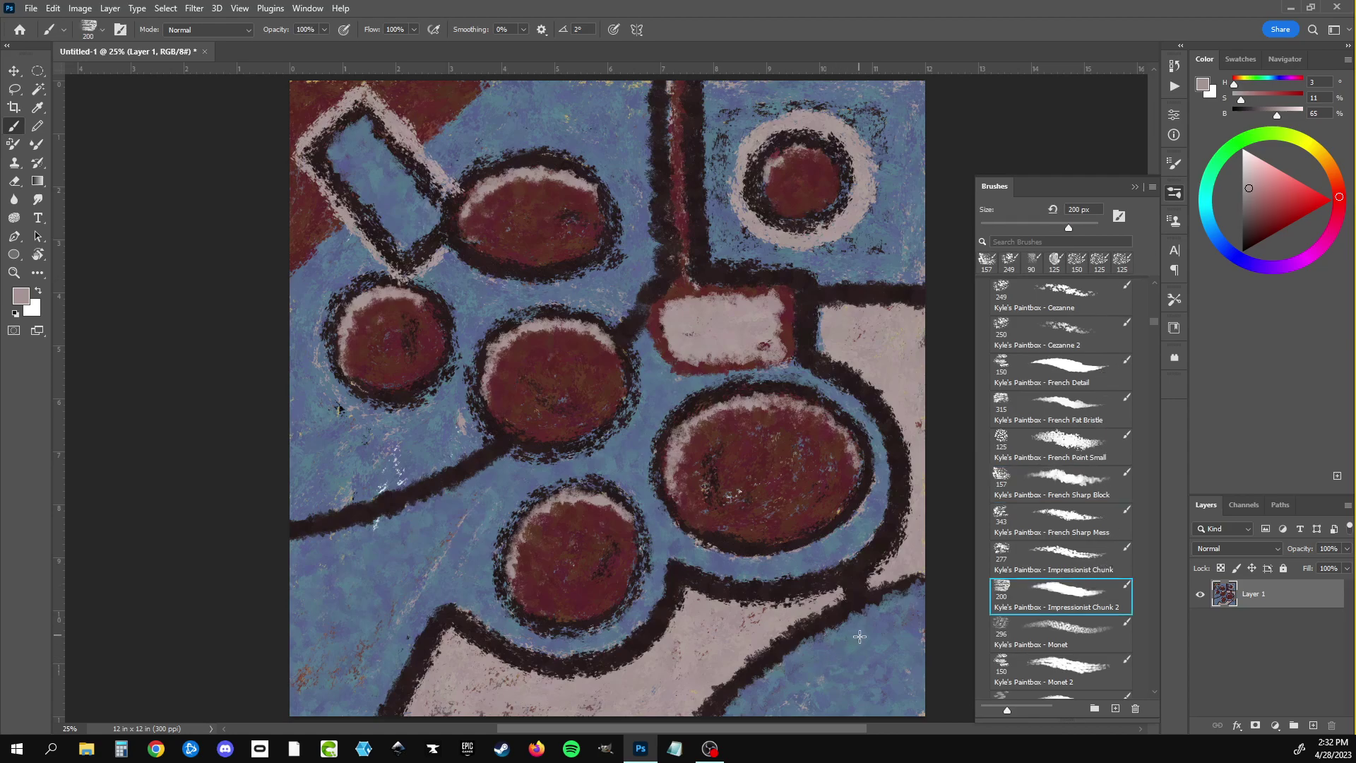
mouse_move(860, 637)
left_mouse_down()
mouse_move(830, 684)
mouse_move(841, 699)
mouse_move(901, 646)
mouse_move(862, 626)
mouse_move(925, 589)
left_mouse_up()
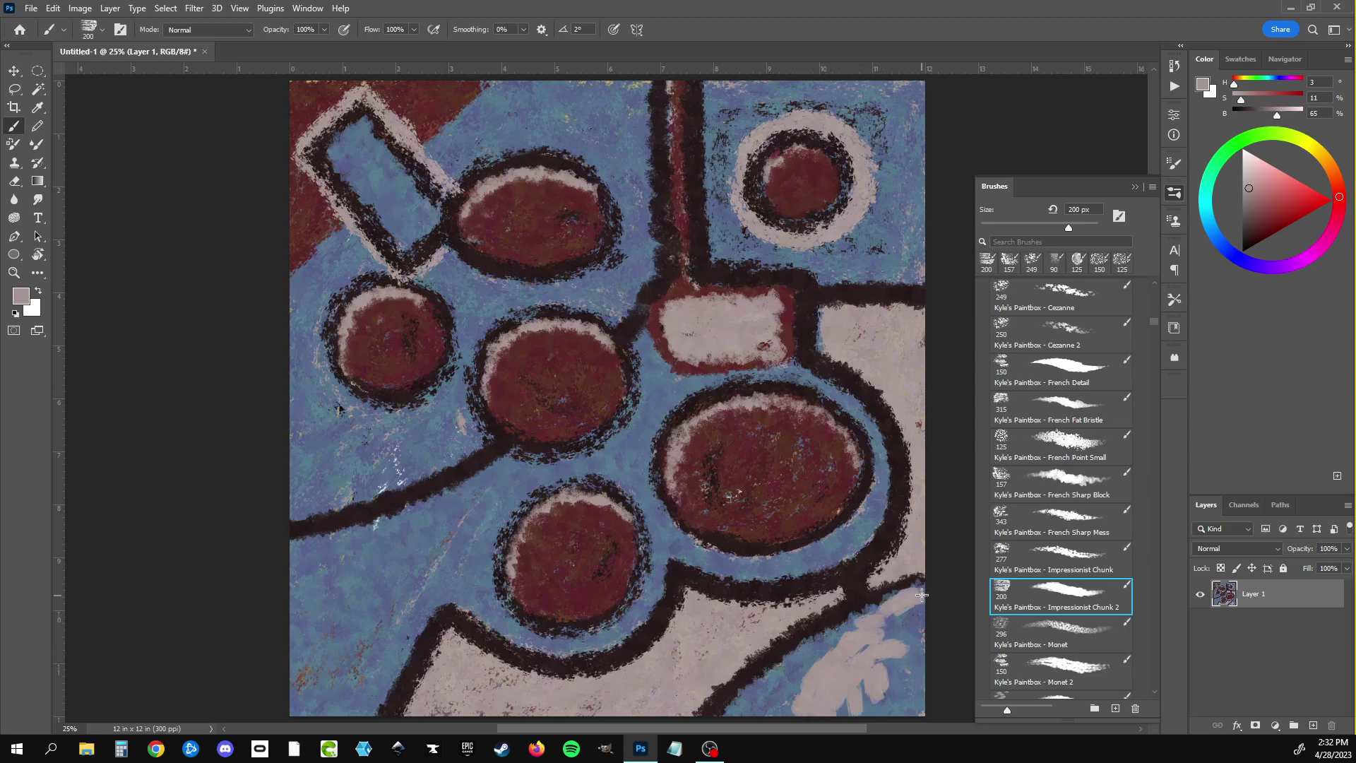
mouse_move(851, 623)
left_mouse_down()
mouse_move(738, 704)
mouse_move(805, 665)
mouse_move(754, 709)
left_mouse_up()
mouse_move(903, 685)
left_mouse_down()
mouse_move(876, 706)
mouse_move(922, 628)
mouse_move(896, 636)
left_mouse_up()
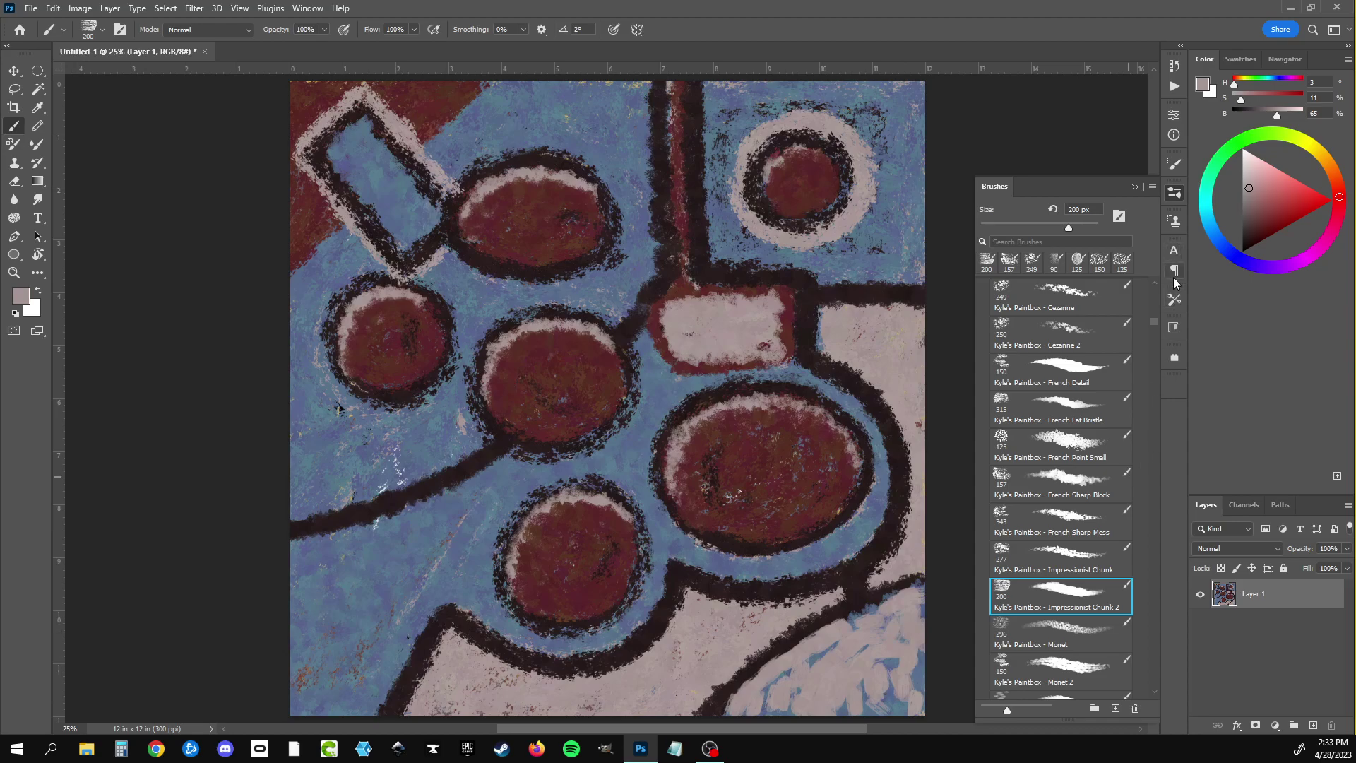
left_click(1173, 329)
left_click(1001, 434)
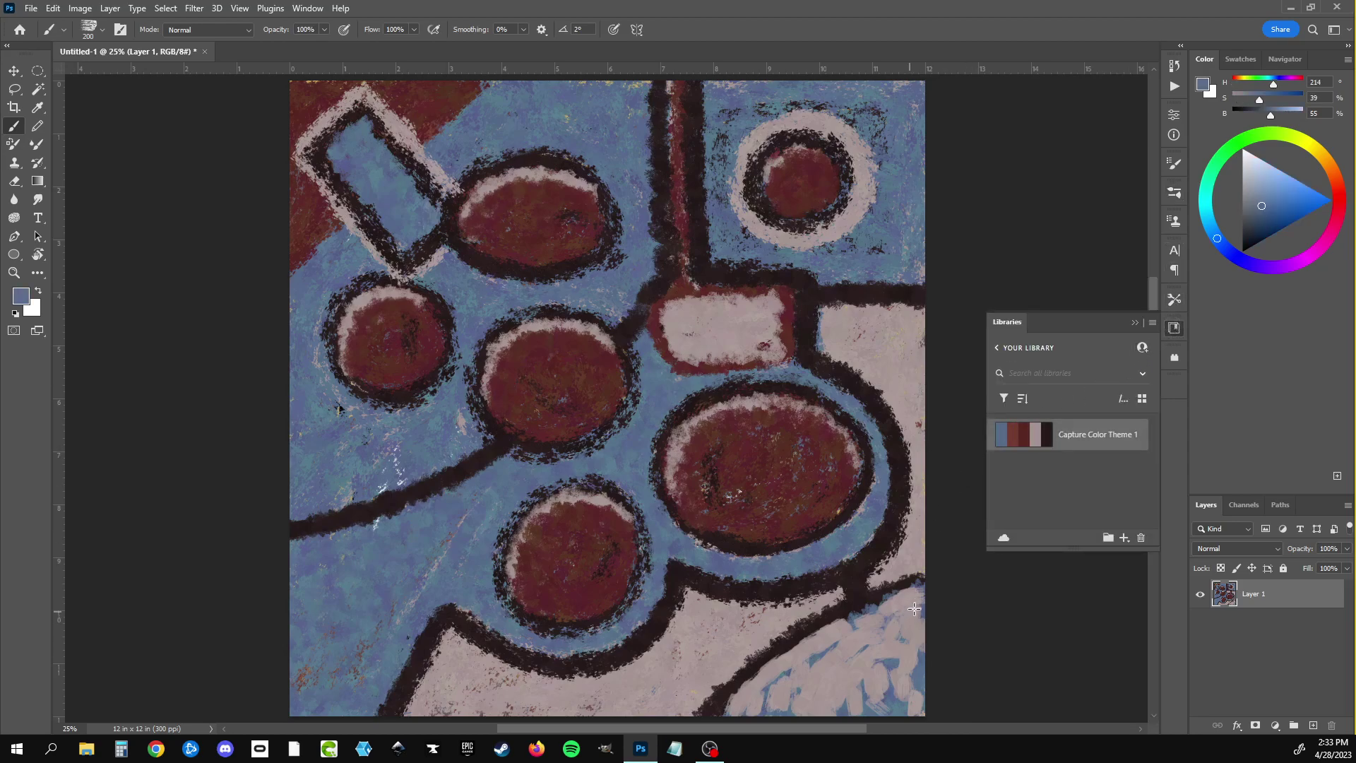
Step: Brush slate blue over dark outlines in the lower right, on the ring and near the rectangle
mouse_move(900, 600)
left_mouse_down()
mouse_move(751, 689)
mouse_move(904, 637)
mouse_move(869, 691)
mouse_move(892, 706)
mouse_move(935, 656)
left_mouse_up()
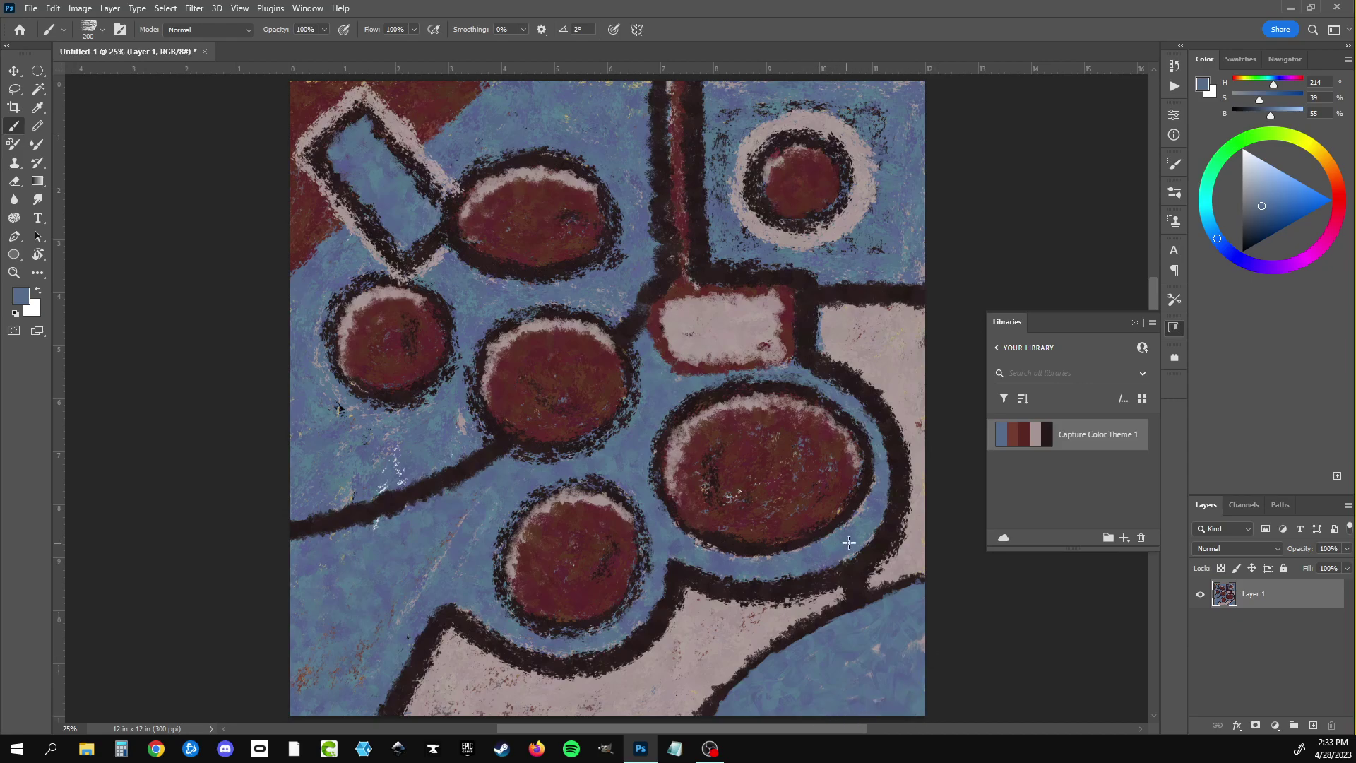
mouse_move(849, 542)
left_mouse_down()
mouse_move(859, 508)
mouse_move(697, 380)
left_mouse_up()
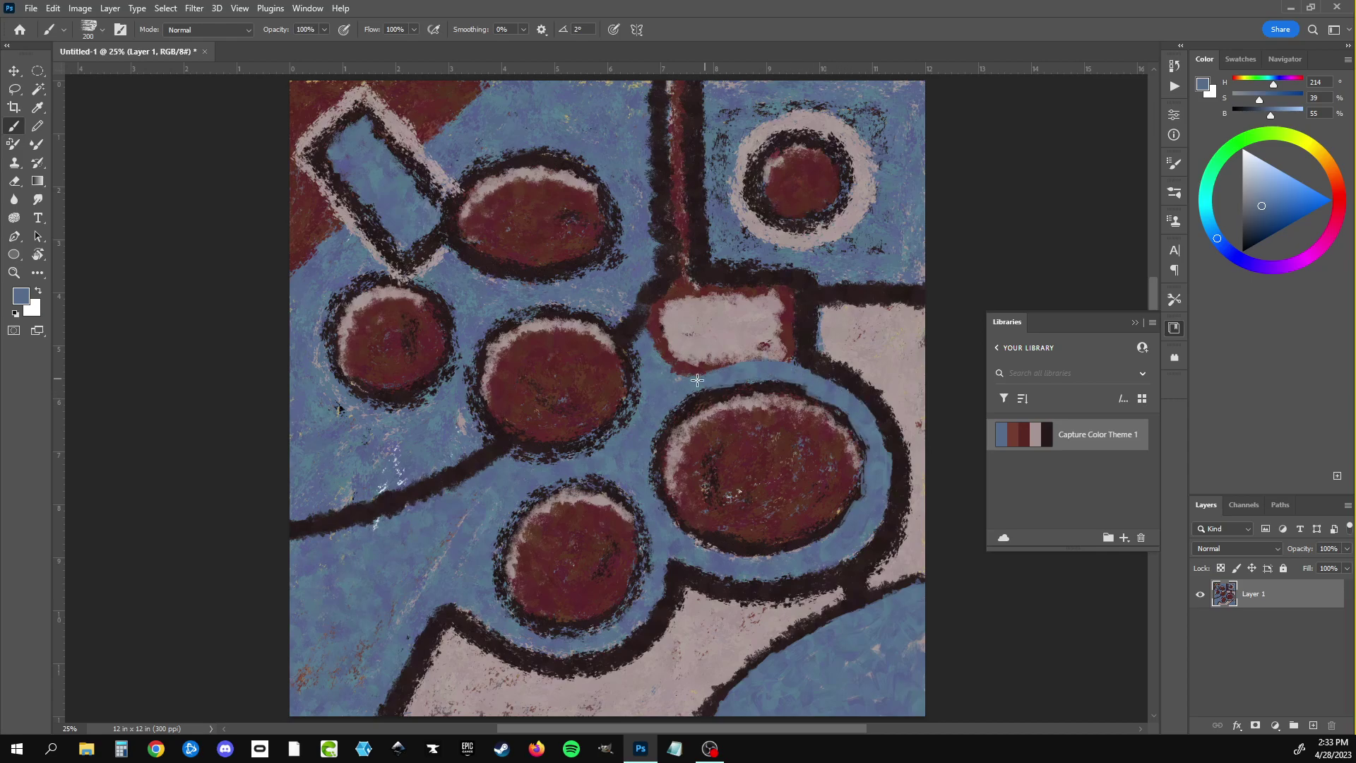
mouse_move(639, 332)
left_mouse_down()
mouse_move(636, 452)
mouse_move(838, 553)
left_mouse_up()
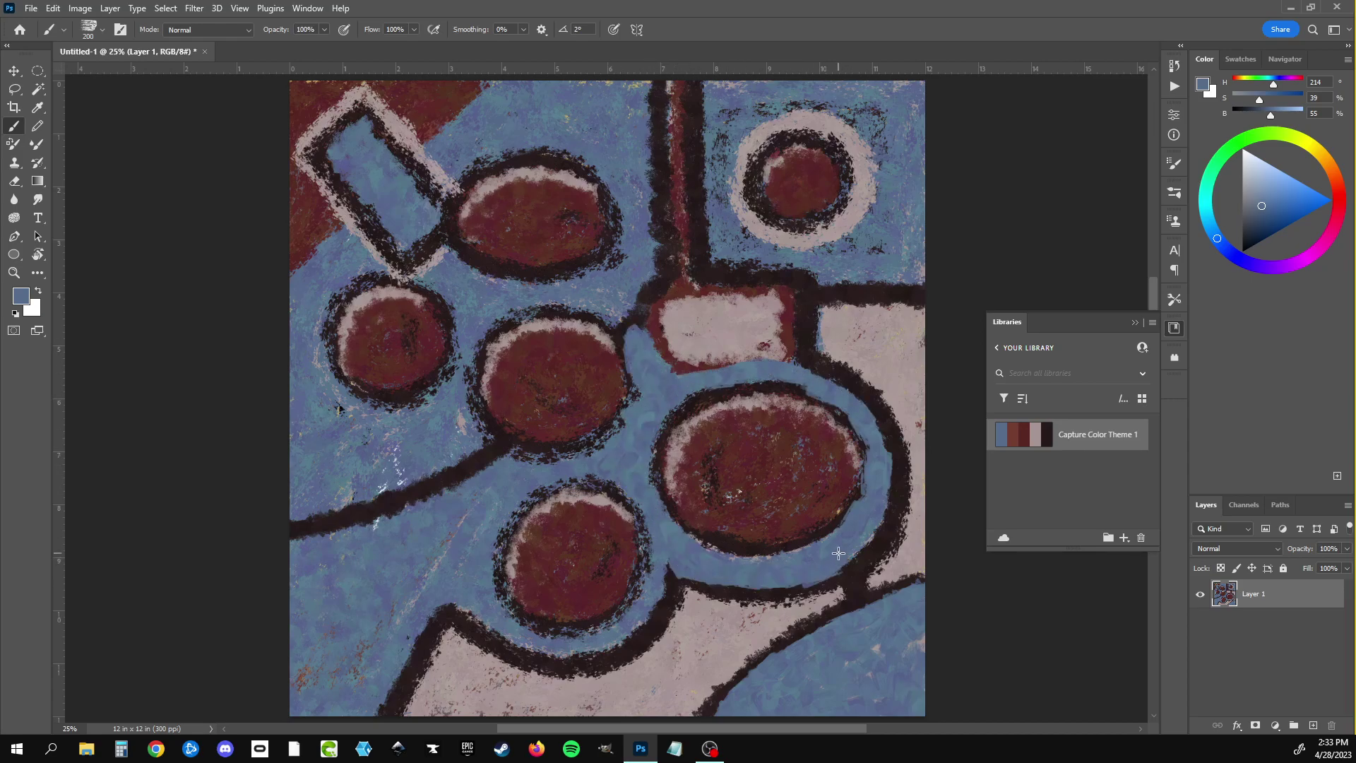
Step: Undo the last six strokes, removing the blue and pale lower-right marks
key("ctrl+z")
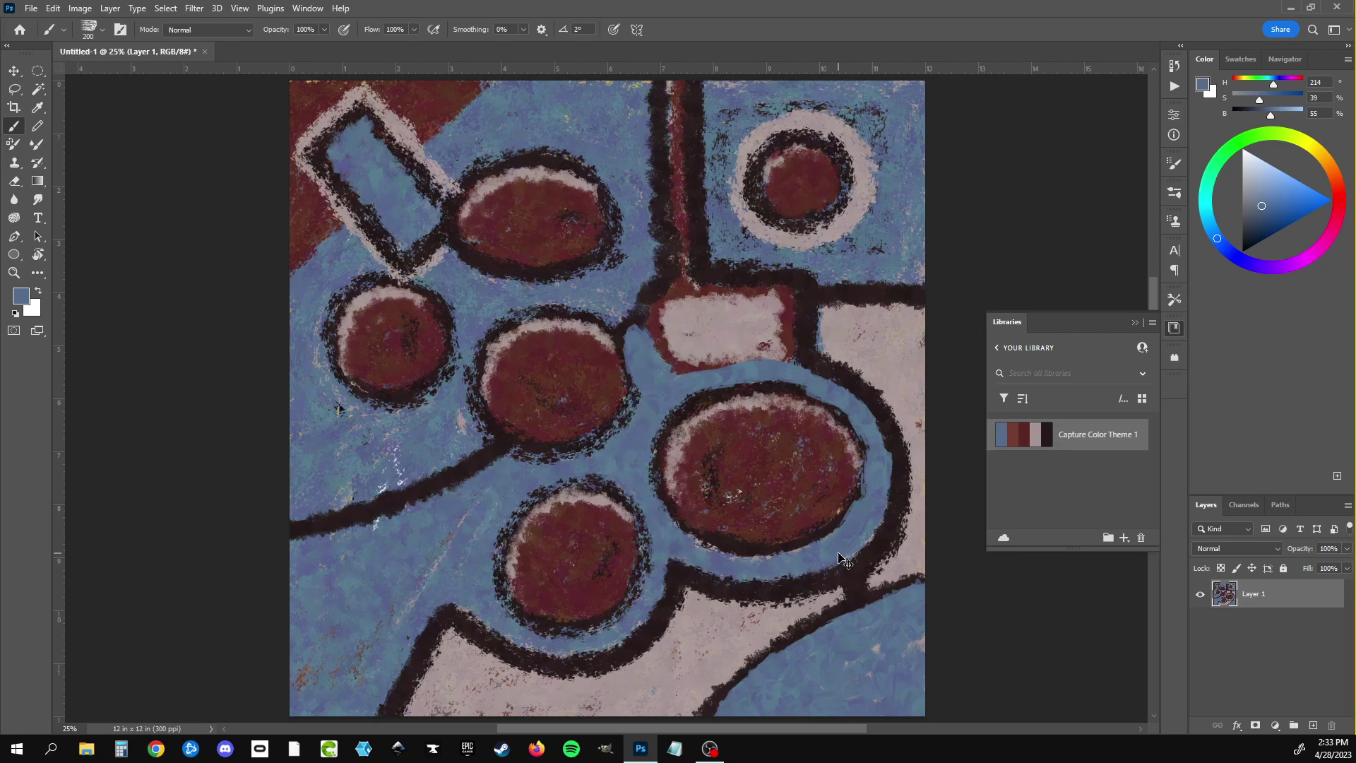
key("ctrl+z")
key("ctrl+z")
key("ctrl+z")
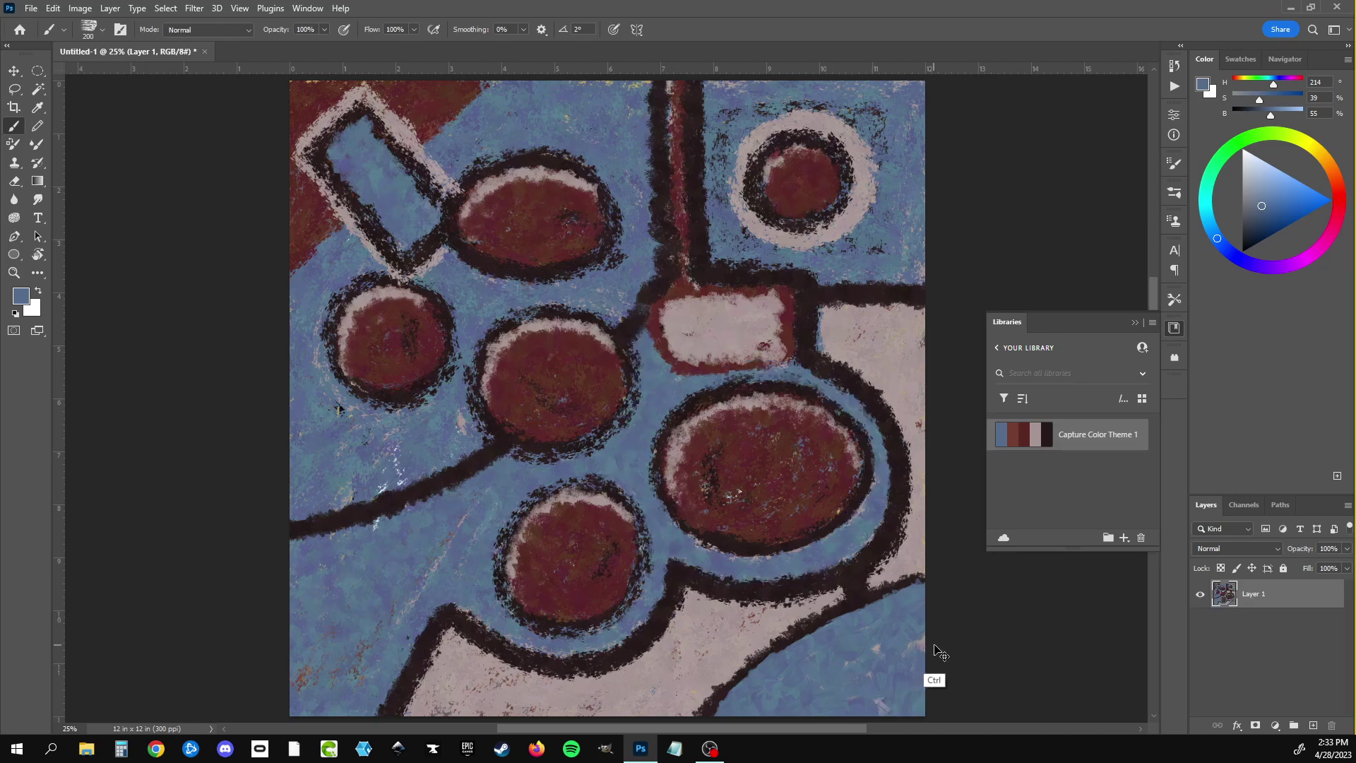
key("ctrl+z")
key("ctrl+z")
key("ctrl+z")
key("ctrl+z")
key("ctrl+z")
key("ctrl+z")
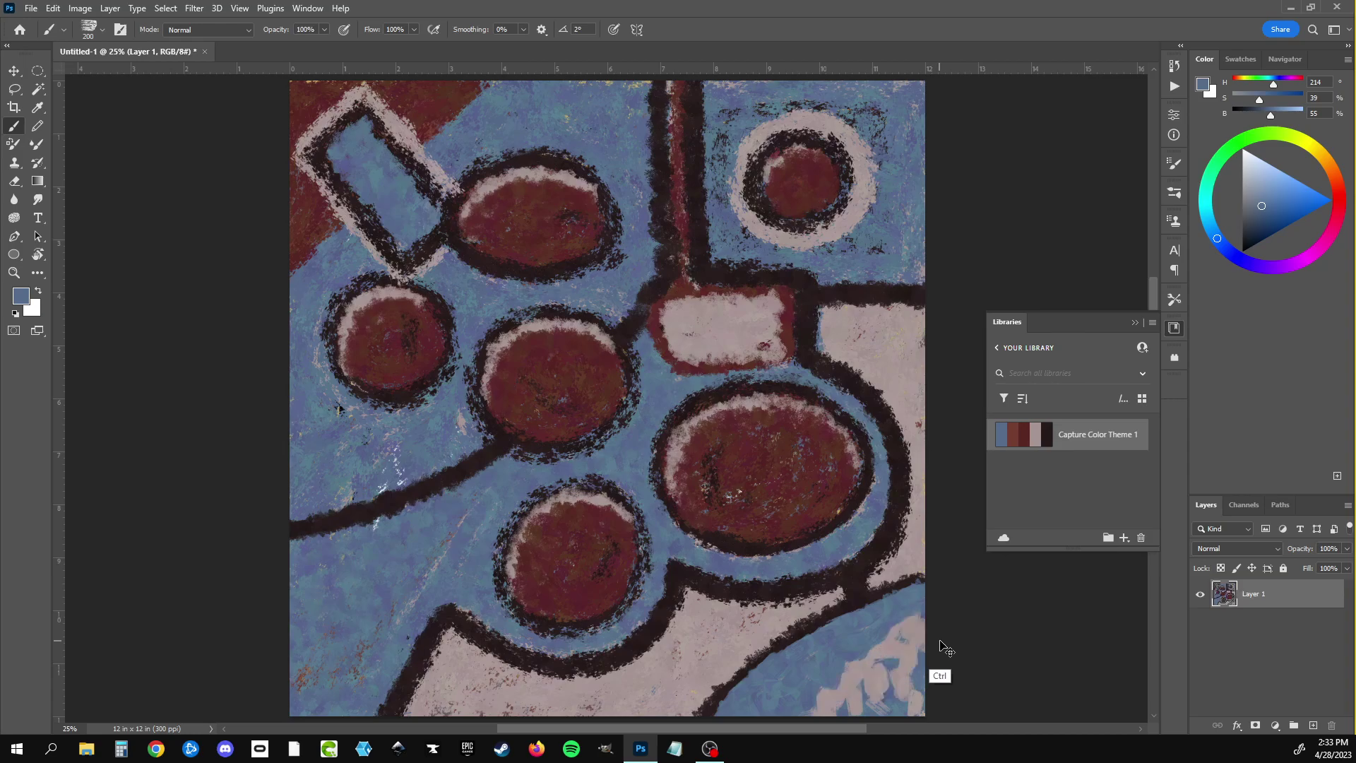
key("ctrl+z")
key("ctrl+z")
key("ctrl+z")
key("ctrl+z")
key("ctrl+z")
key("ctrl+z")
key("ctrl+z")
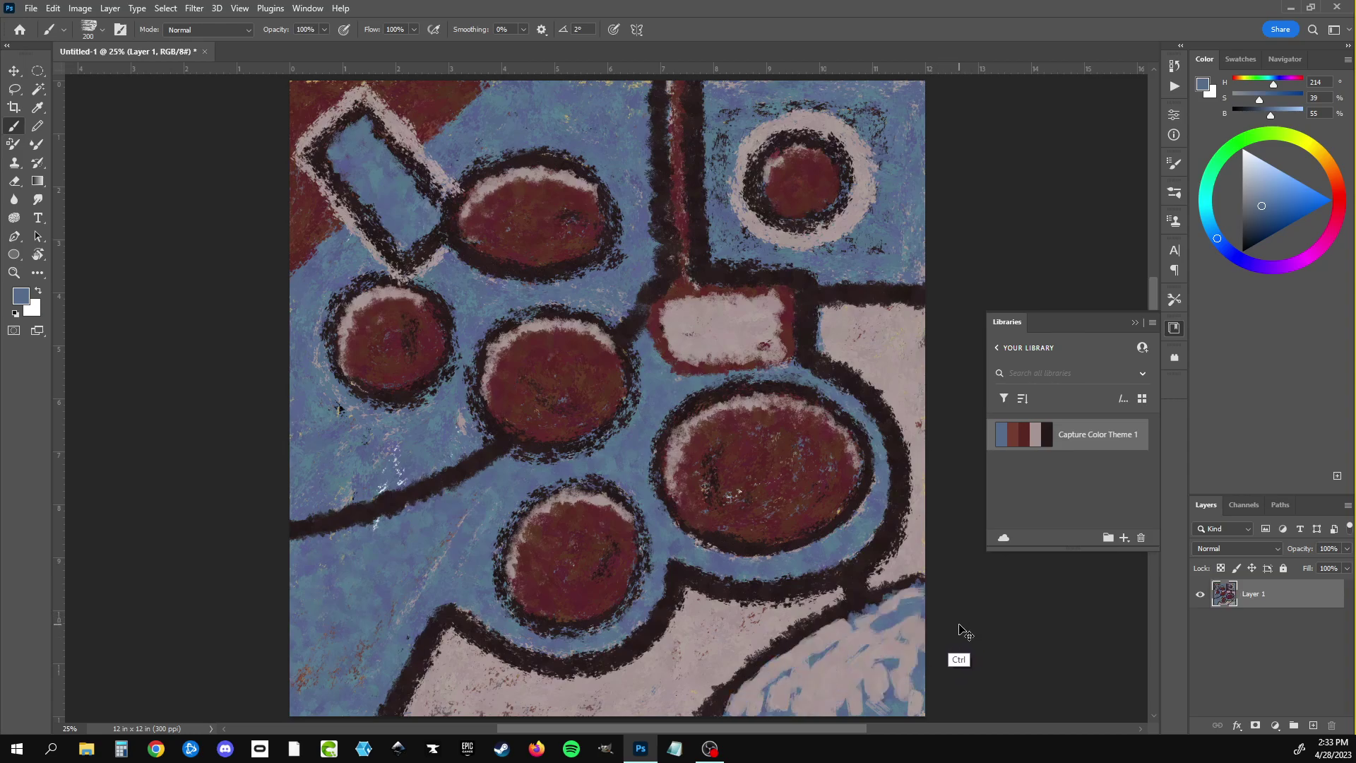
key("ctrl+z")
key("ctrl+z")
key("ctrl+z")
key("ctrl+z")
key("ctrl+z")
key("ctrl+z")
key("ctrl+z")
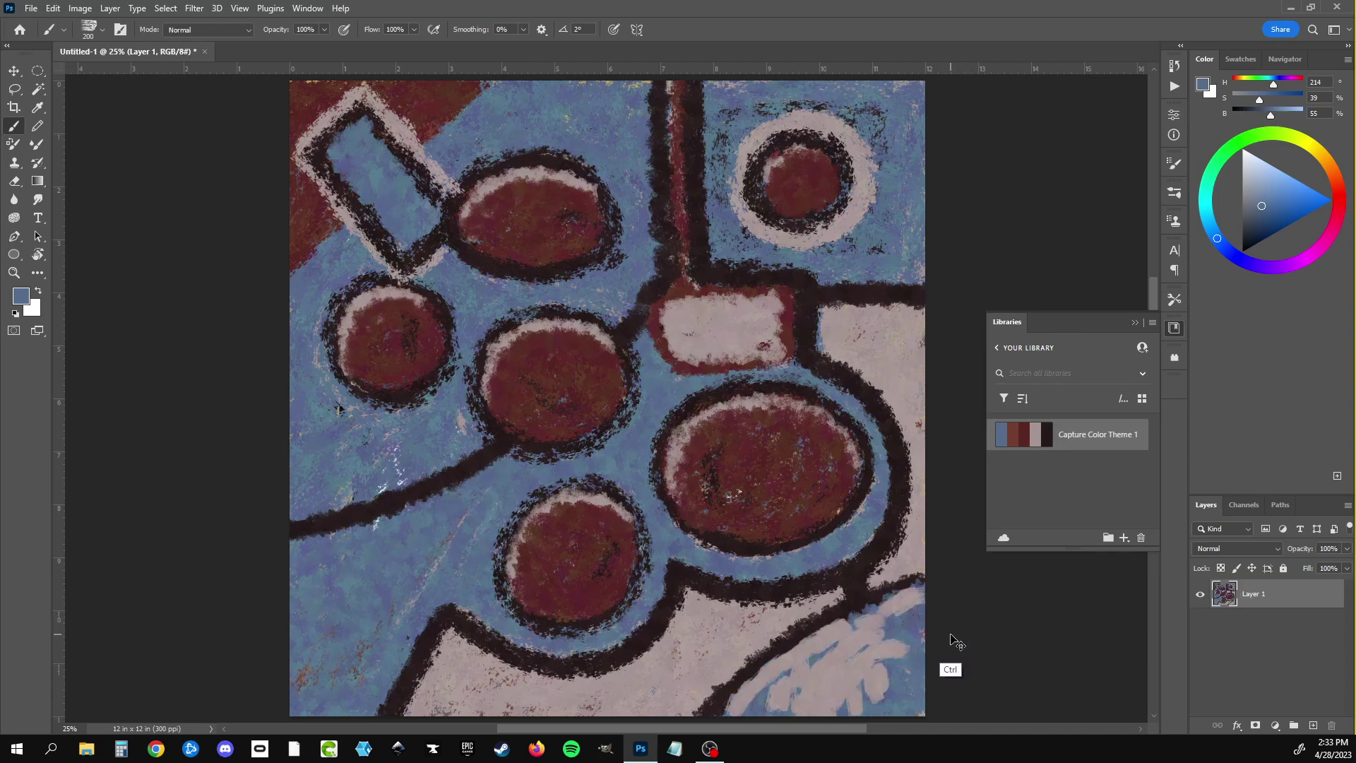
key("ctrl+z")
left_click(1175, 194)
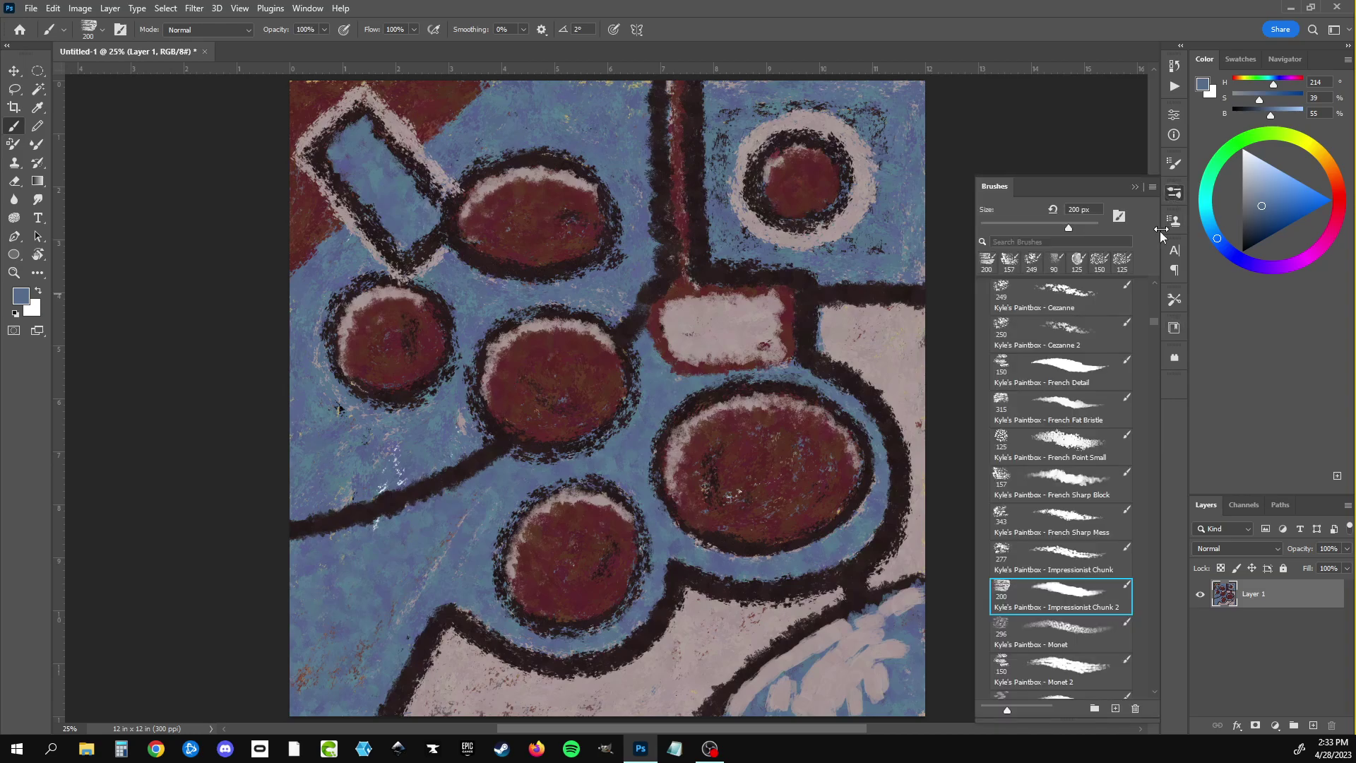
Step: Cover the lower-right pale strokes with blue using French Point Small, then choose the Cezanne 249 px brush
left_click(1067, 445)
mouse_move(828, 710)
left_mouse_down()
mouse_move(889, 689)
mouse_move(923, 599)
mouse_move(839, 663)
mouse_move(926, 659)
left_mouse_up()
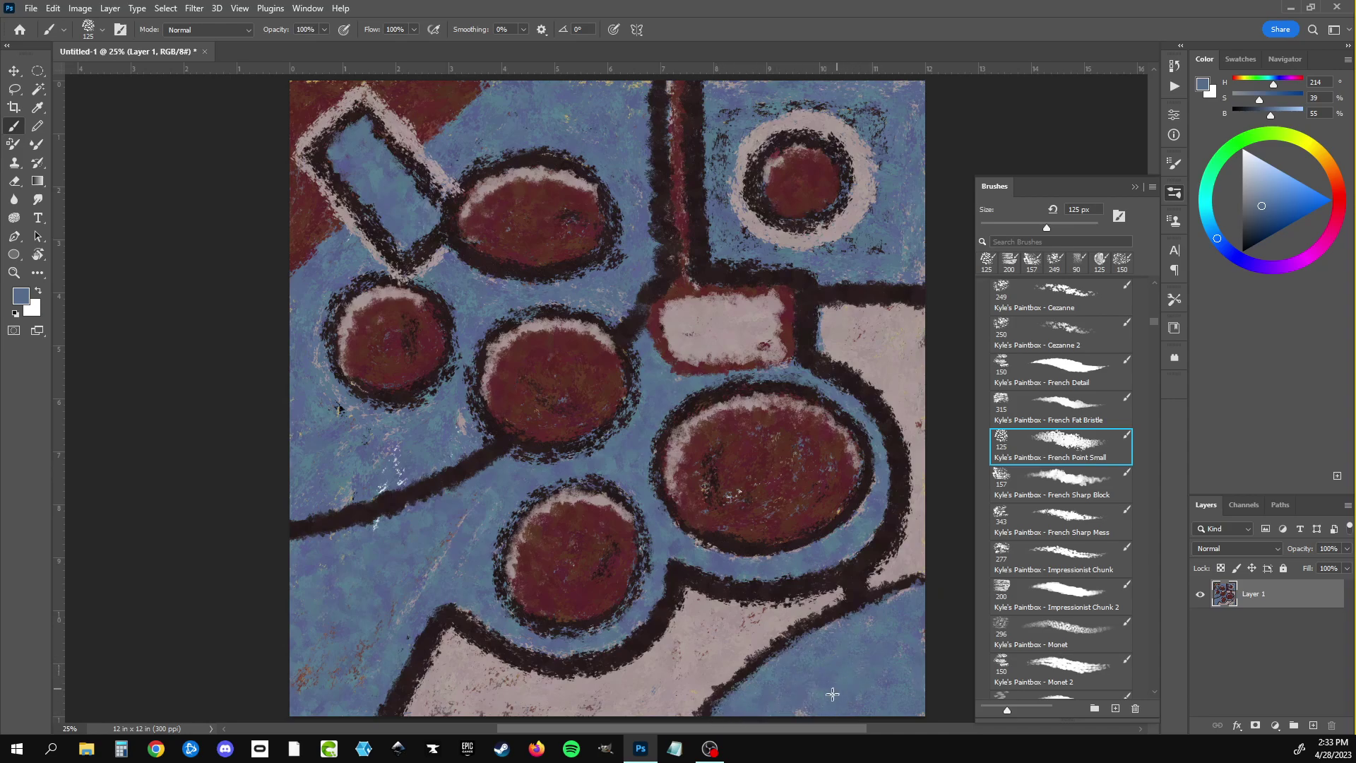
left_click(1014, 573)
left_click(1103, 474)
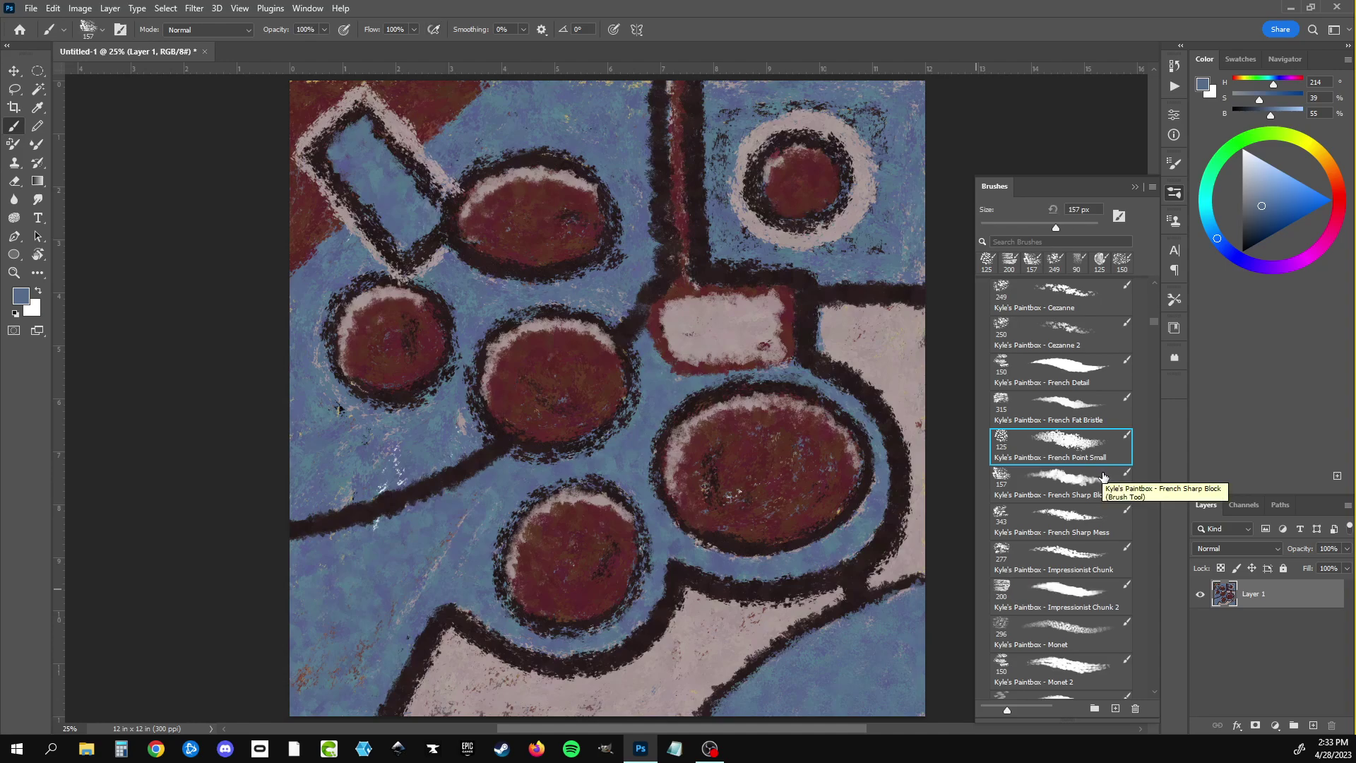
left_click(1106, 420)
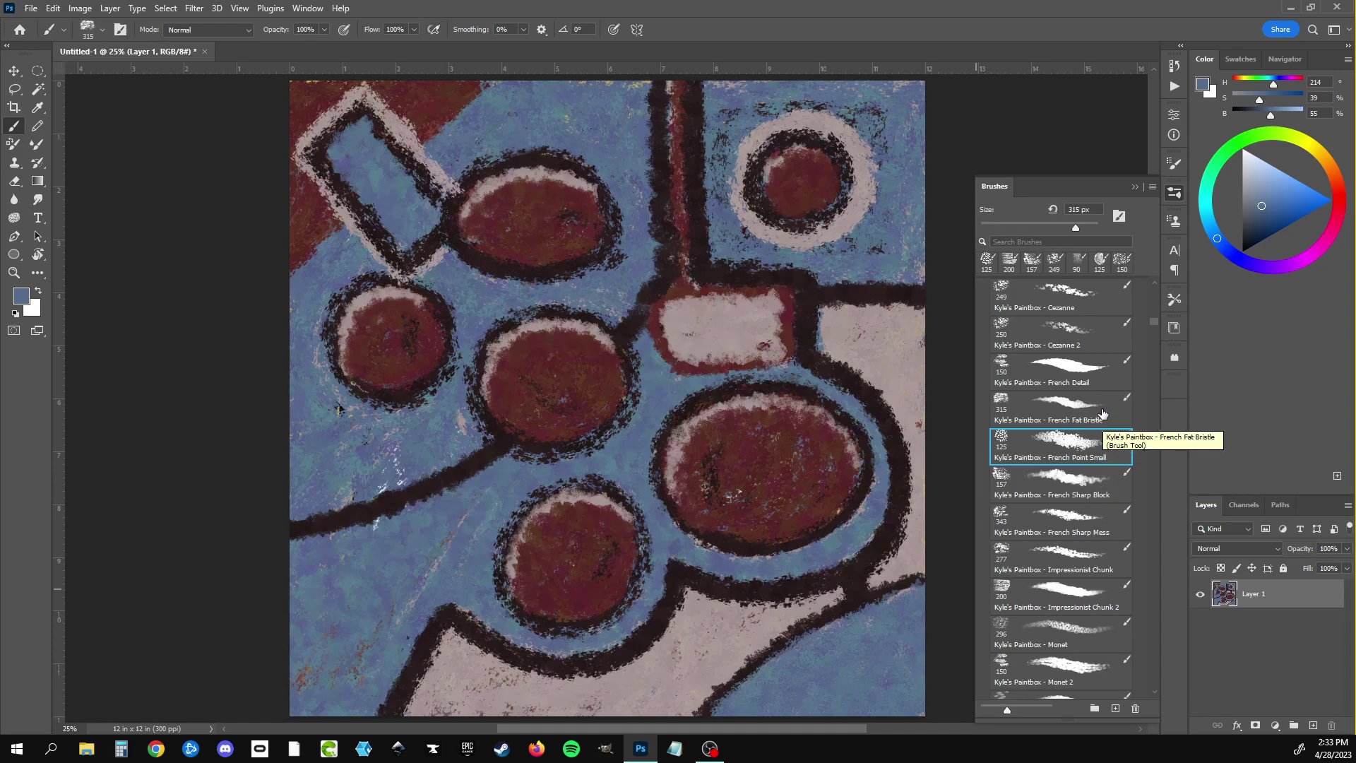
left_click(1089, 409)
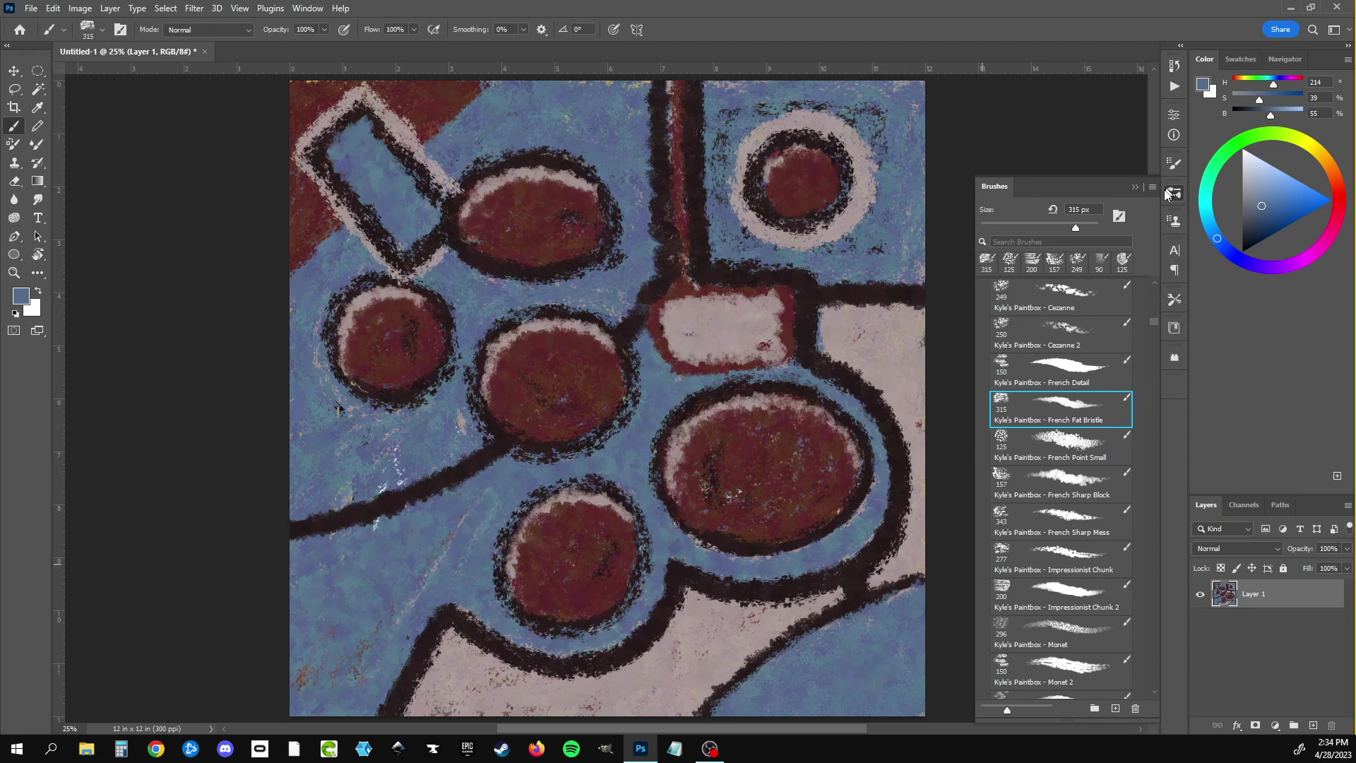
left_click(1088, 307)
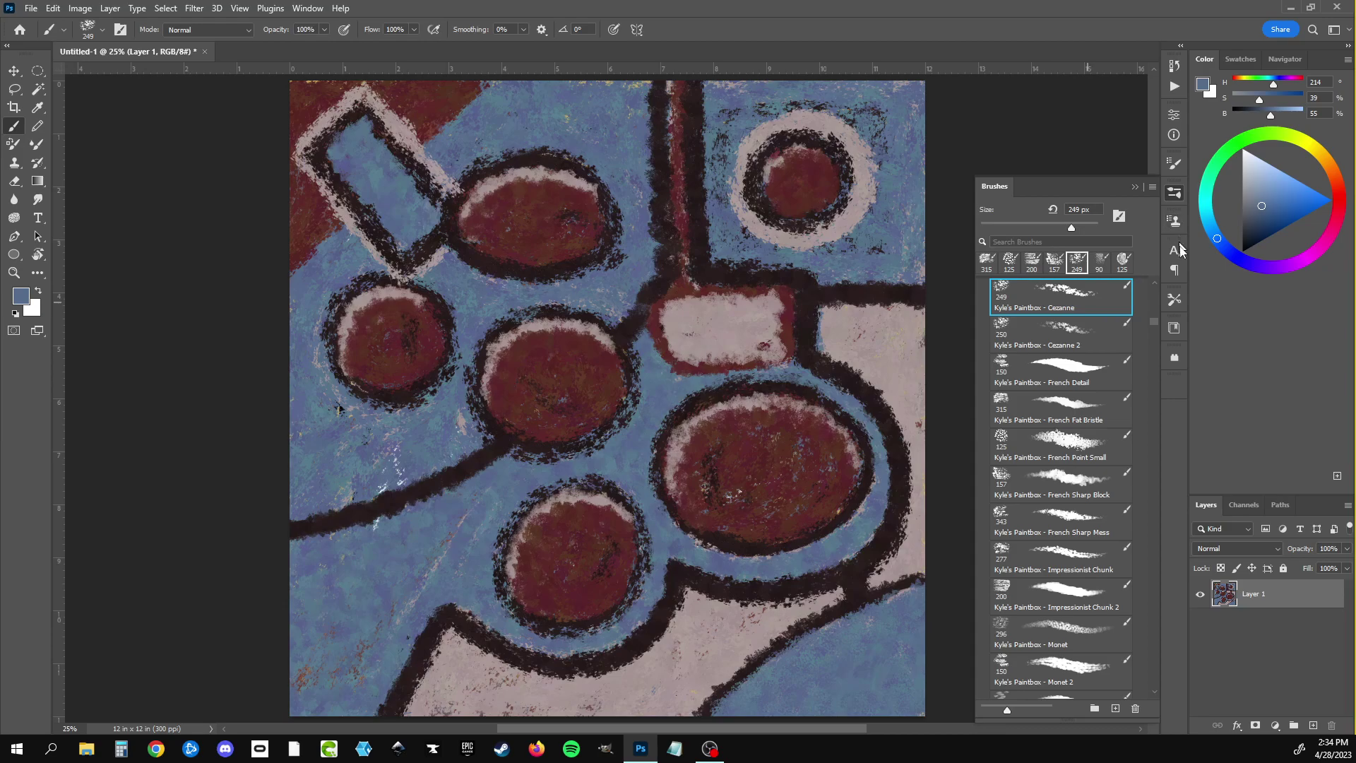
Step: In dark brown-black, thicken the lower-right diagonal outlines, removing one stray S-shaped stroke
left_click(1174, 328)
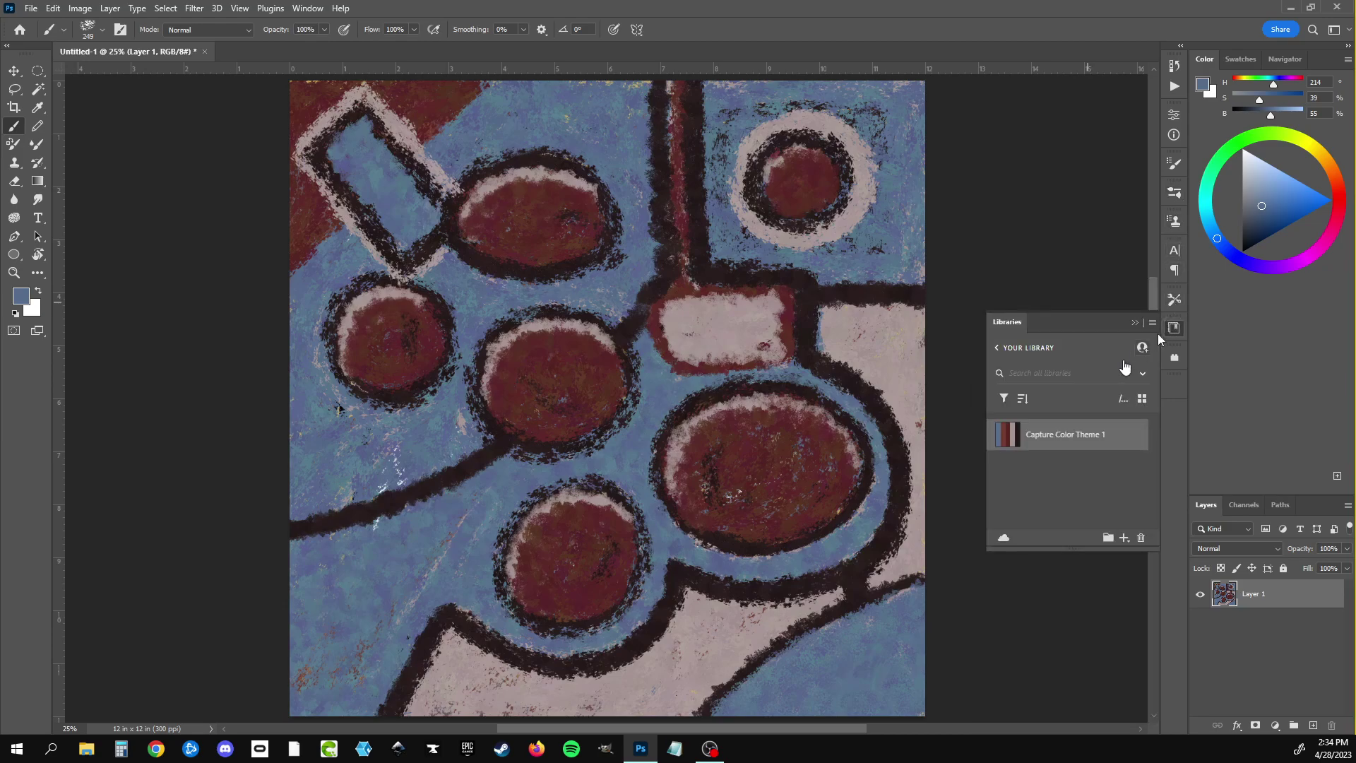
left_click(1018, 435)
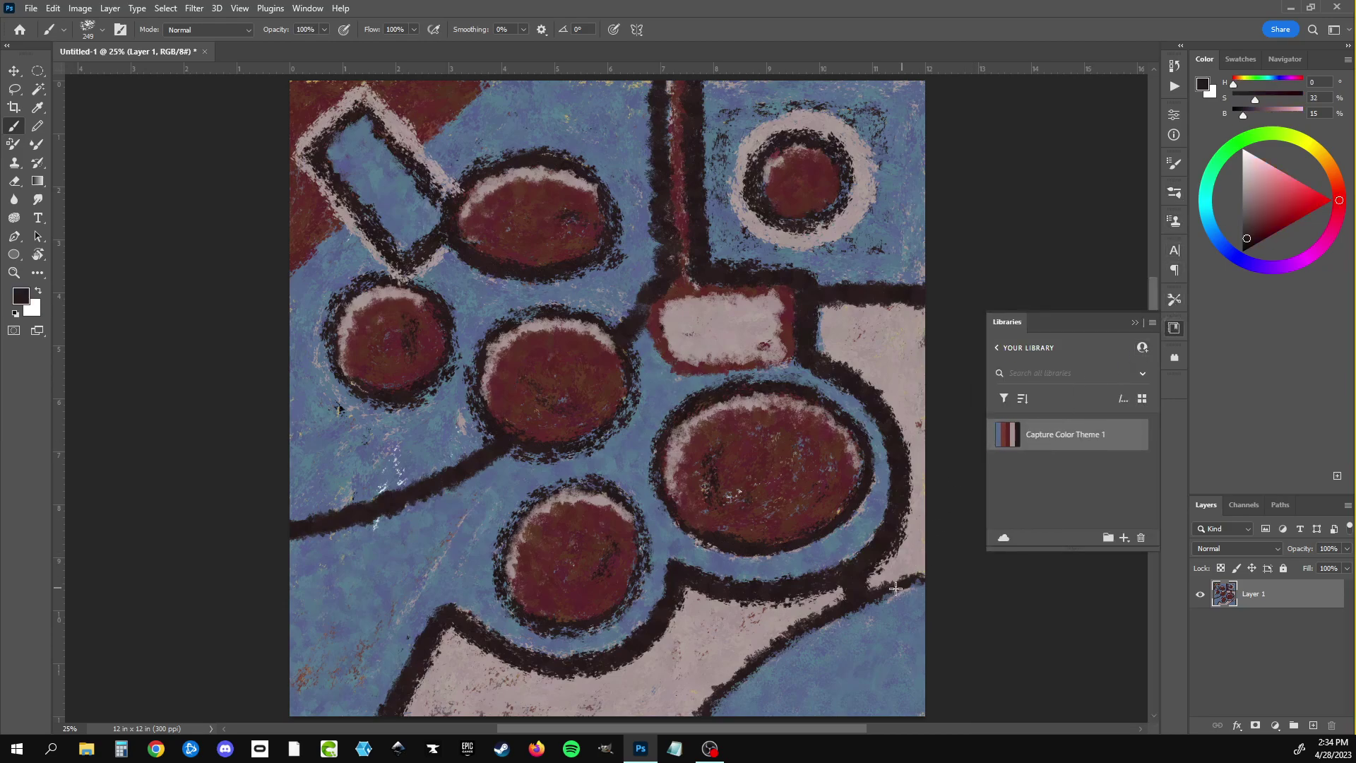
left_click_drag(897, 587, 720, 700)
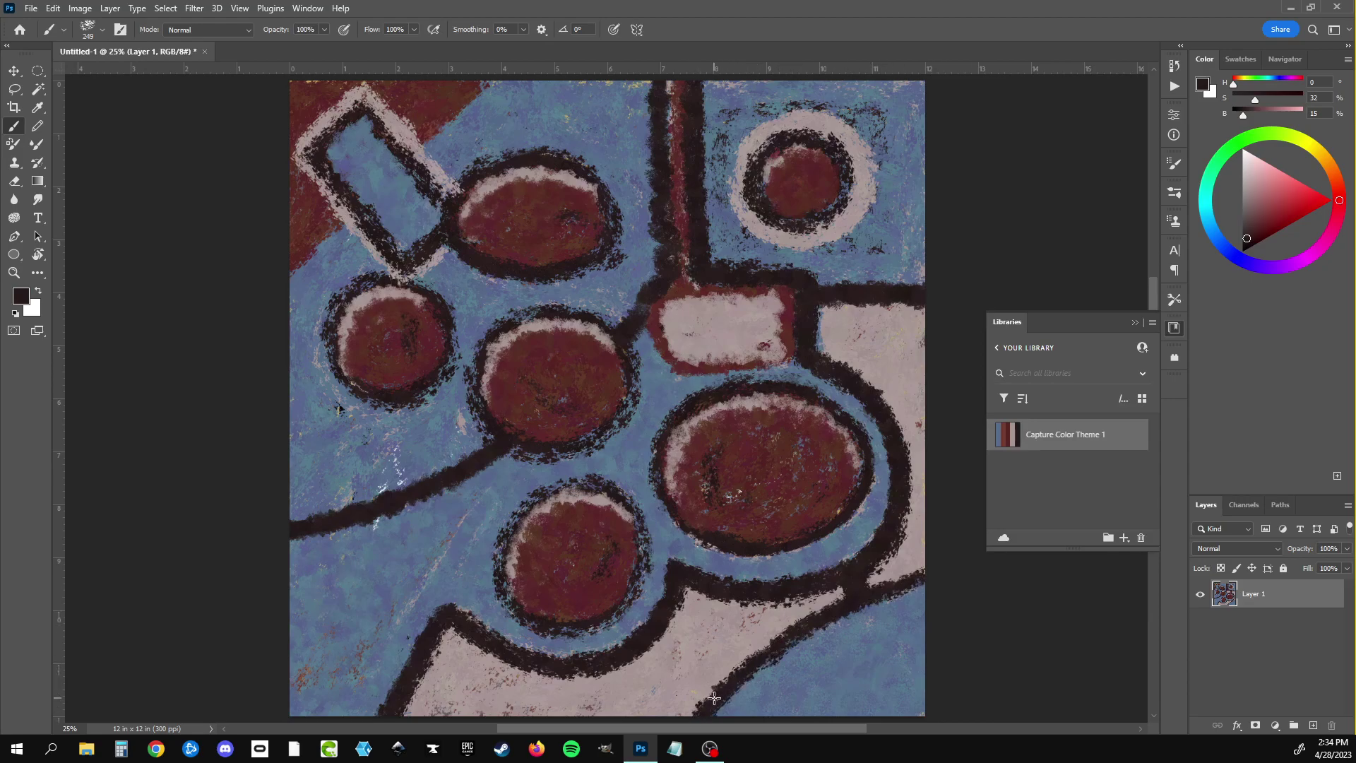
left_click_drag(899, 581, 923, 574)
left_click_drag(860, 646, 837, 703)
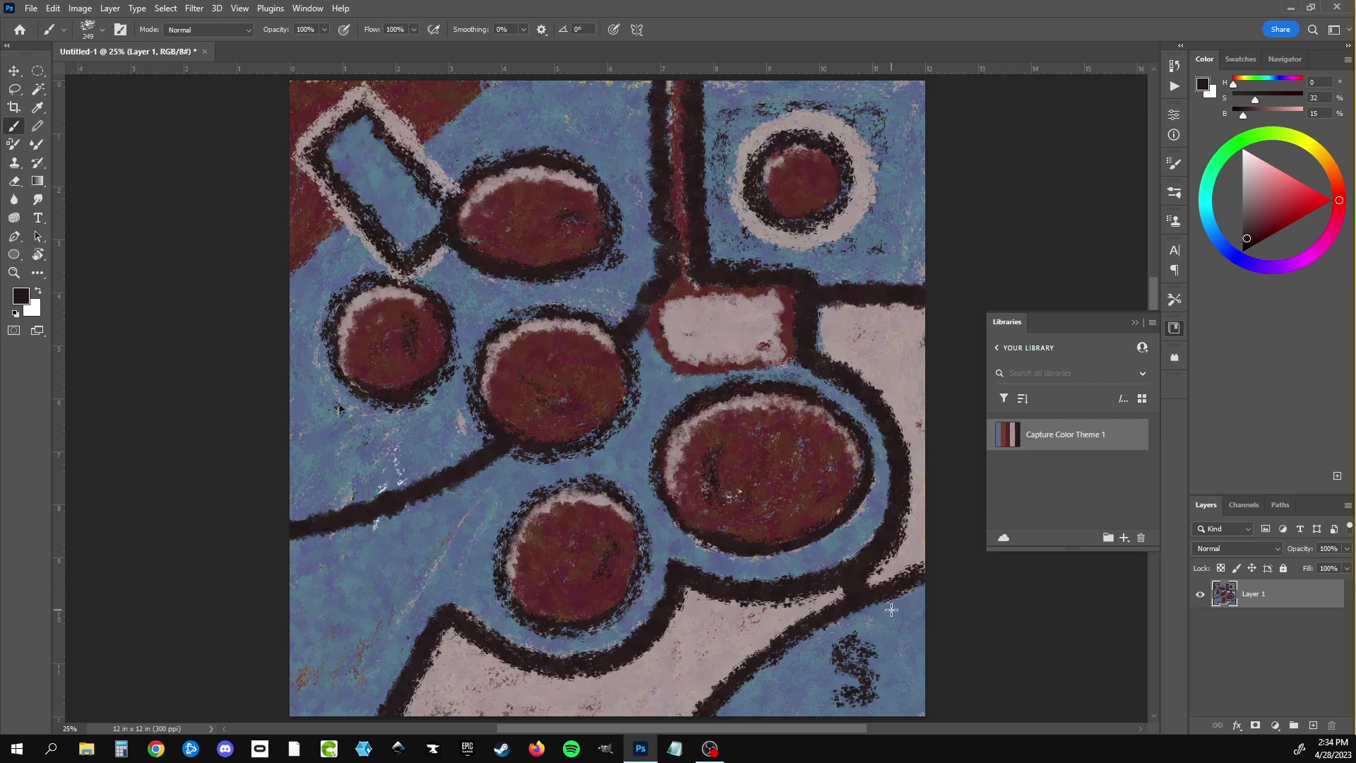
key("ctrl+z")
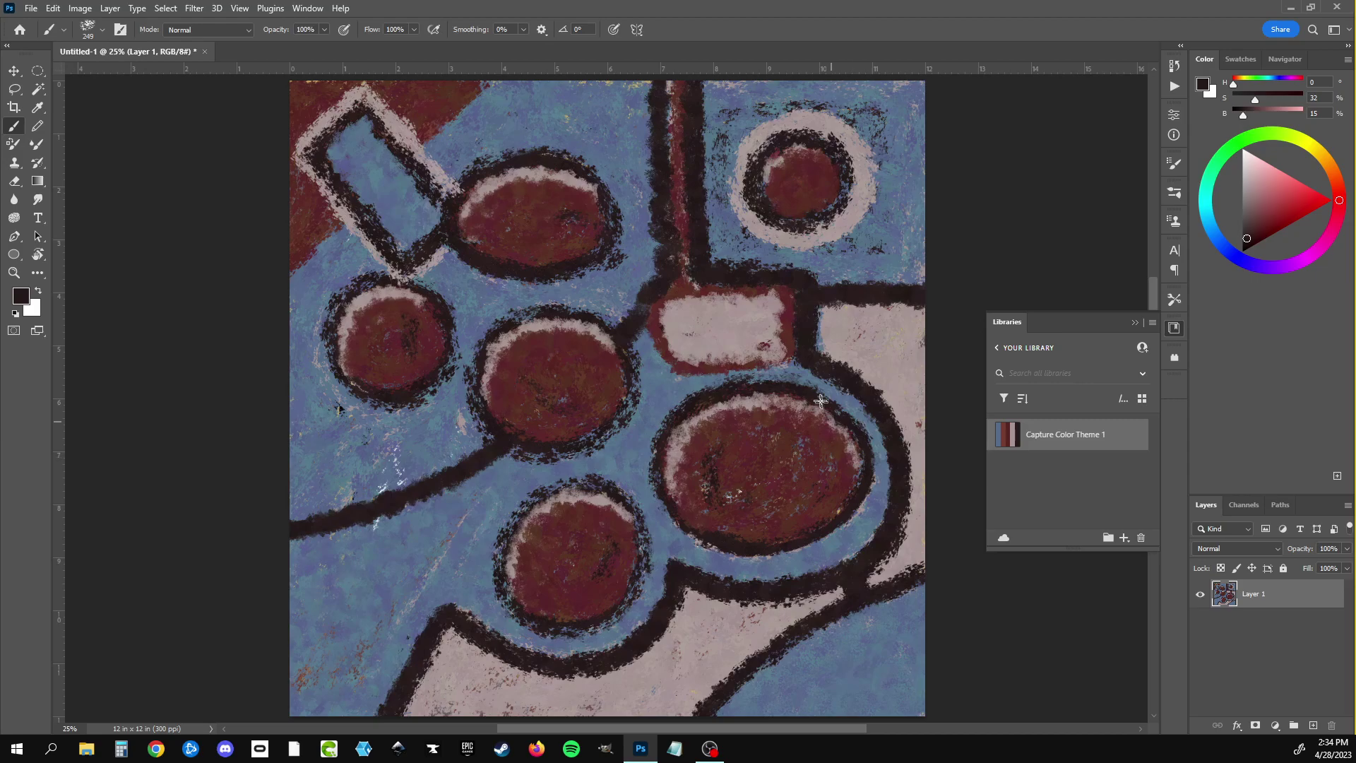
Step: Close the gap under the light rectangle, retrace the circle outlines, and extend dark lines to the left and top edges
left_click_drag(641, 335, 759, 367)
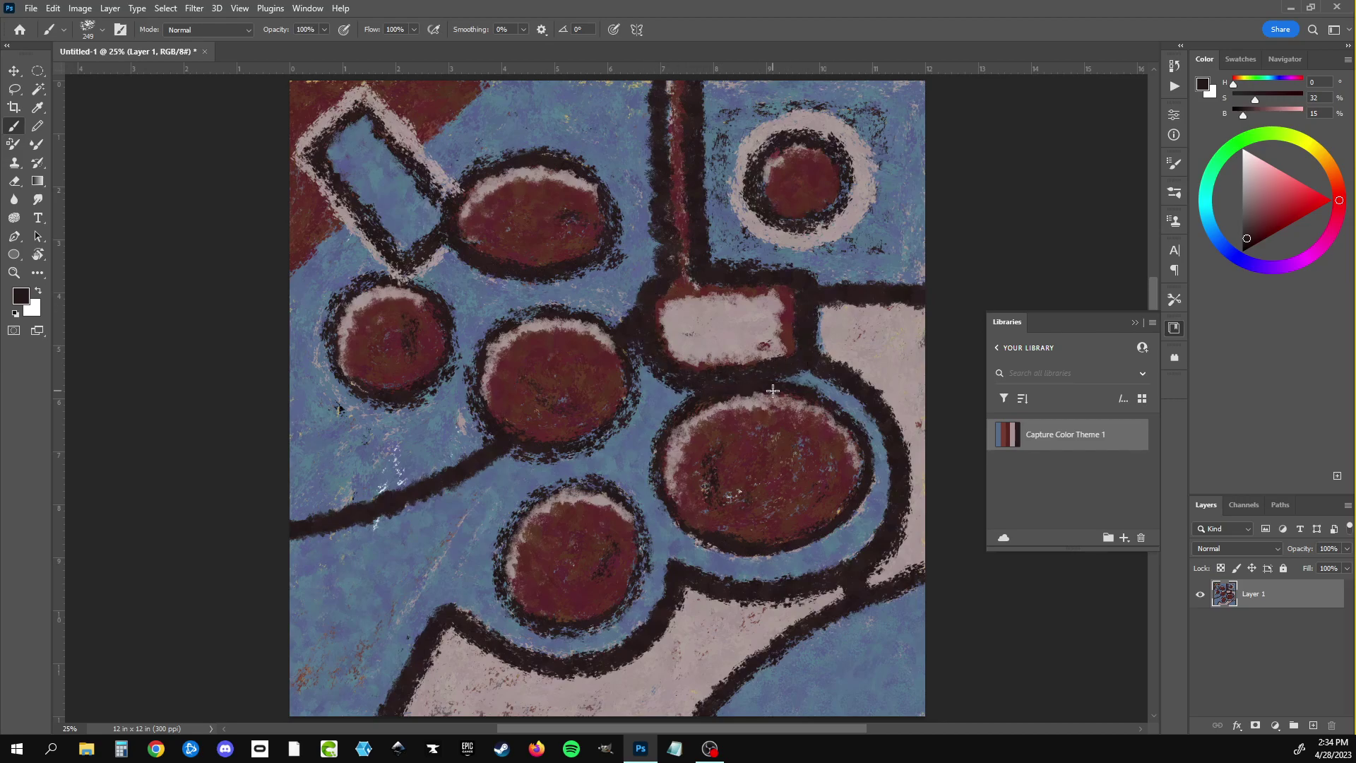
left_click_drag(631, 347, 508, 416)
mouse_move(578, 486)
left_mouse_down()
mouse_move(639, 516)
mouse_move(645, 581)
mouse_move(581, 630)
mouse_move(504, 573)
mouse_move(579, 452)
mouse_move(480, 408)
mouse_move(527, 312)
mouse_move(620, 340)
left_mouse_up()
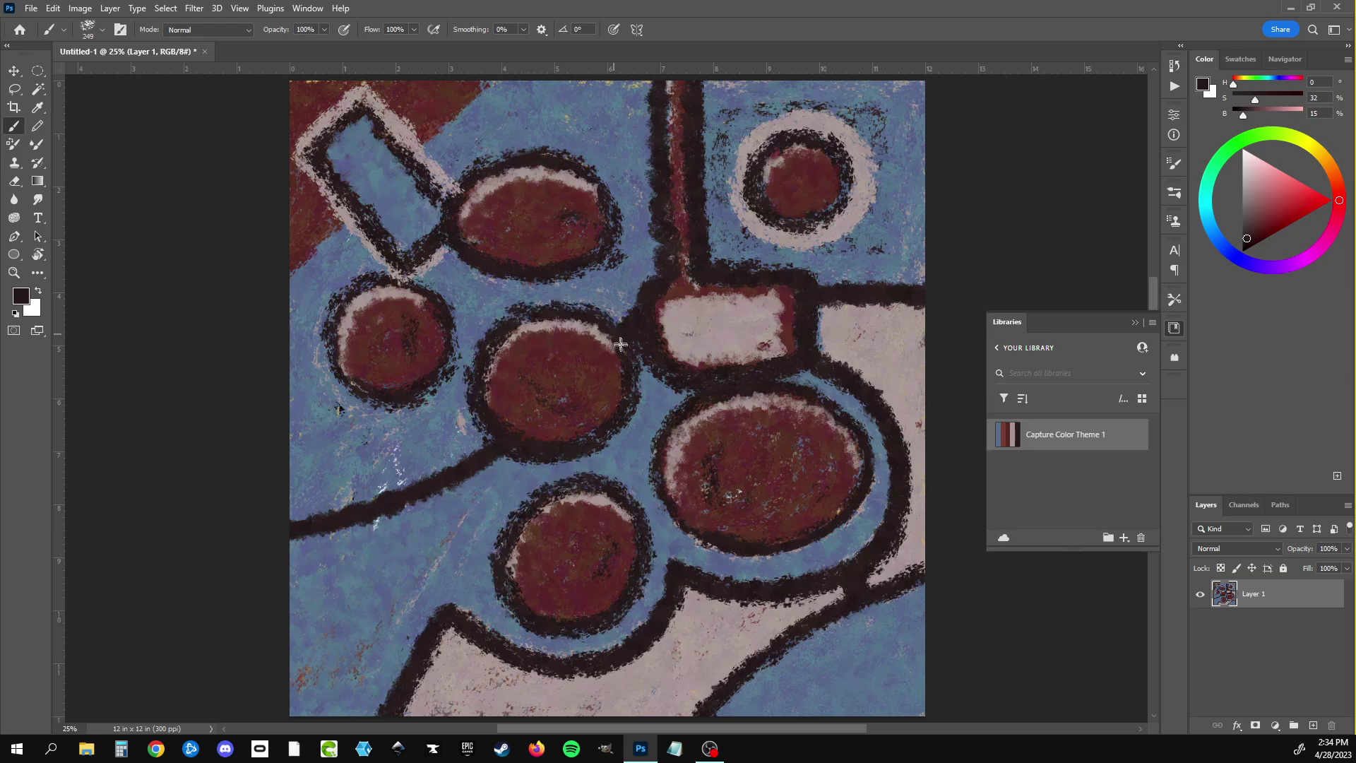
mouse_move(613, 229)
left_mouse_down()
mouse_move(600, 176)
mouse_move(466, 177)
mouse_move(443, 290)
mouse_move(451, 374)
mouse_move(332, 396)
mouse_move(417, 287)
mouse_move(469, 358)
left_mouse_up()
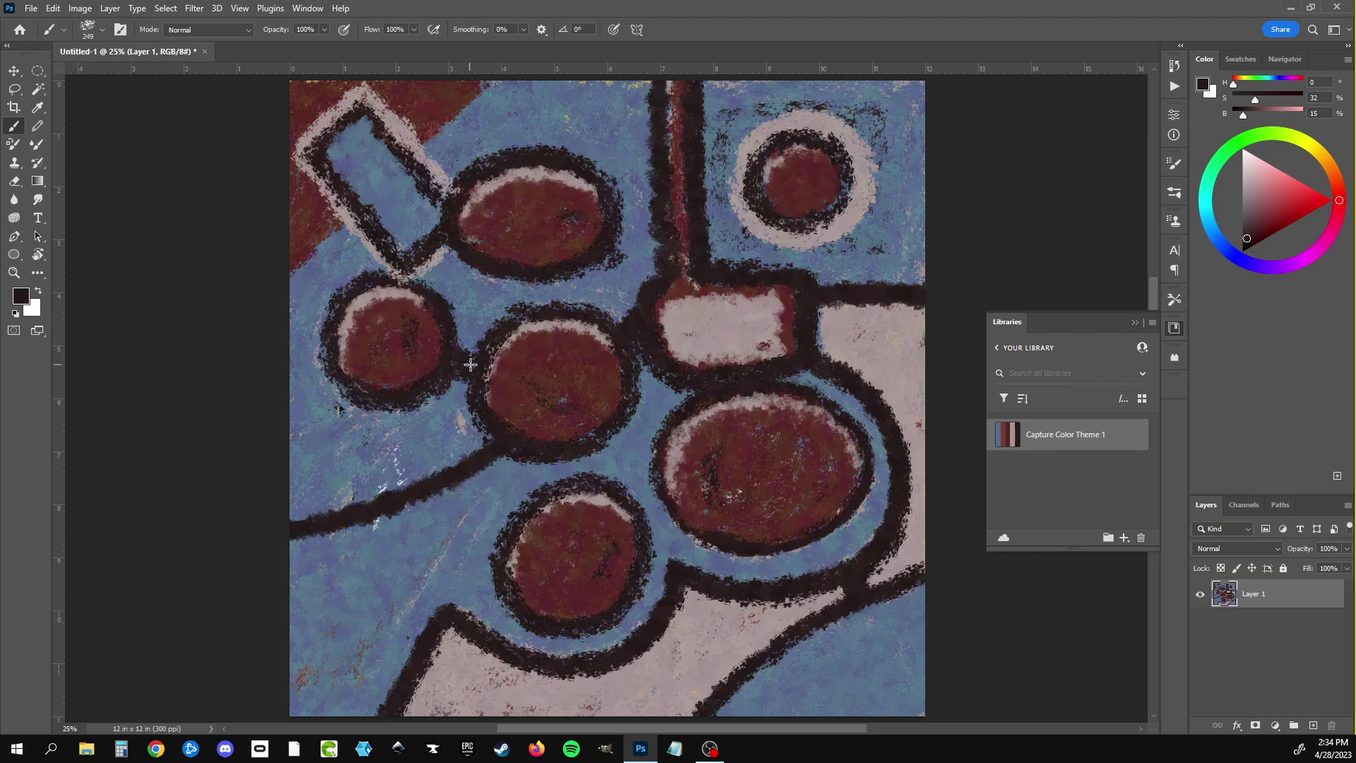
left_click_drag(318, 334, 286, 338)
left_click_drag(349, 225, 279, 292)
left_click_drag(427, 145, 501, 78)
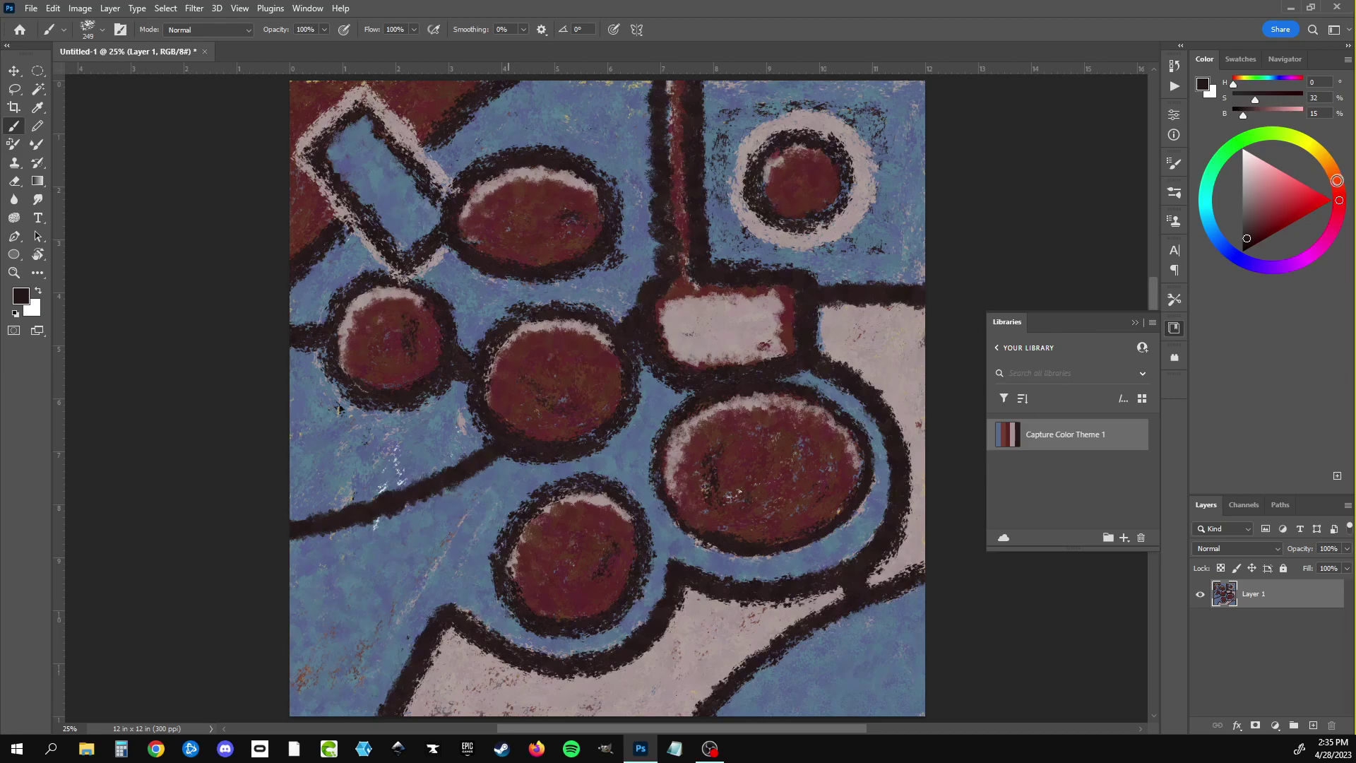
Step: Mix a vivid orange on the Color wheel and paint the light rectangle and vertical bar orange
left_click(1332, 173)
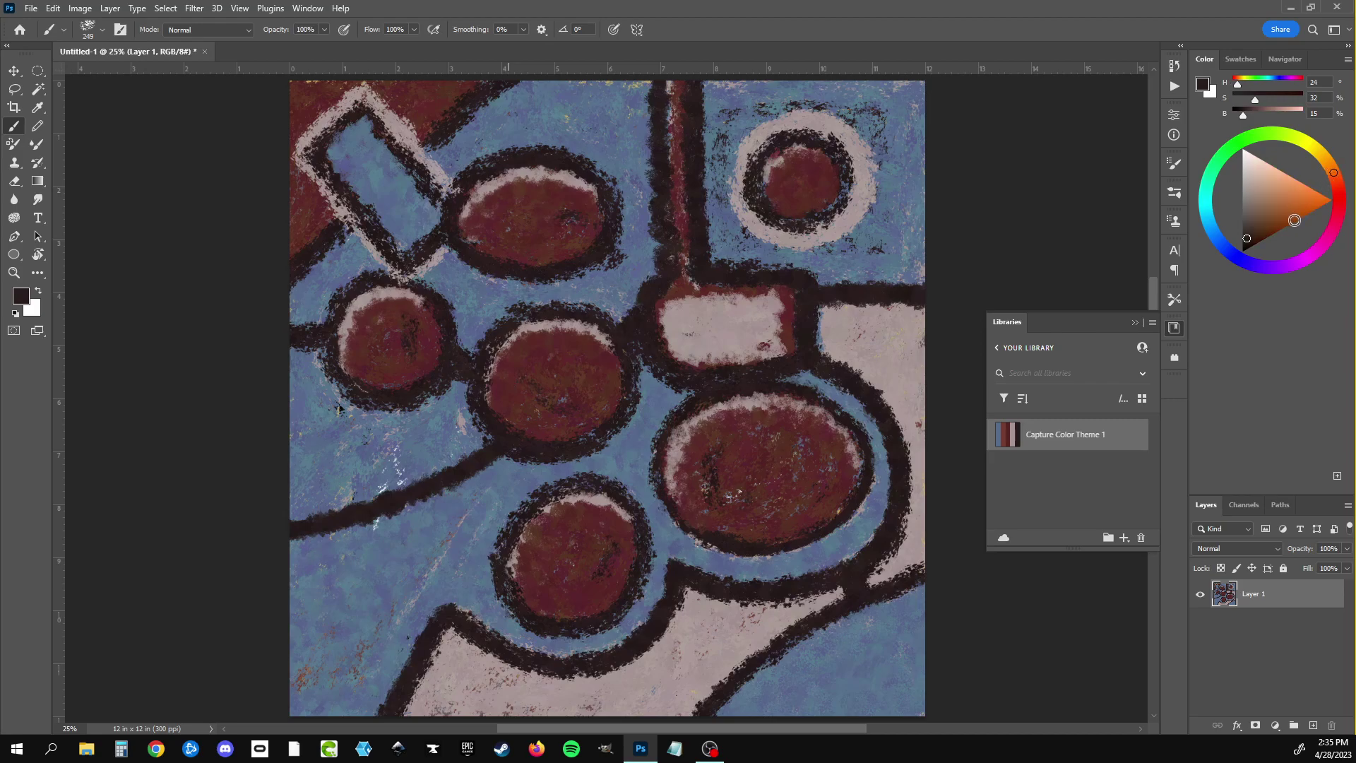
left_click(1285, 225)
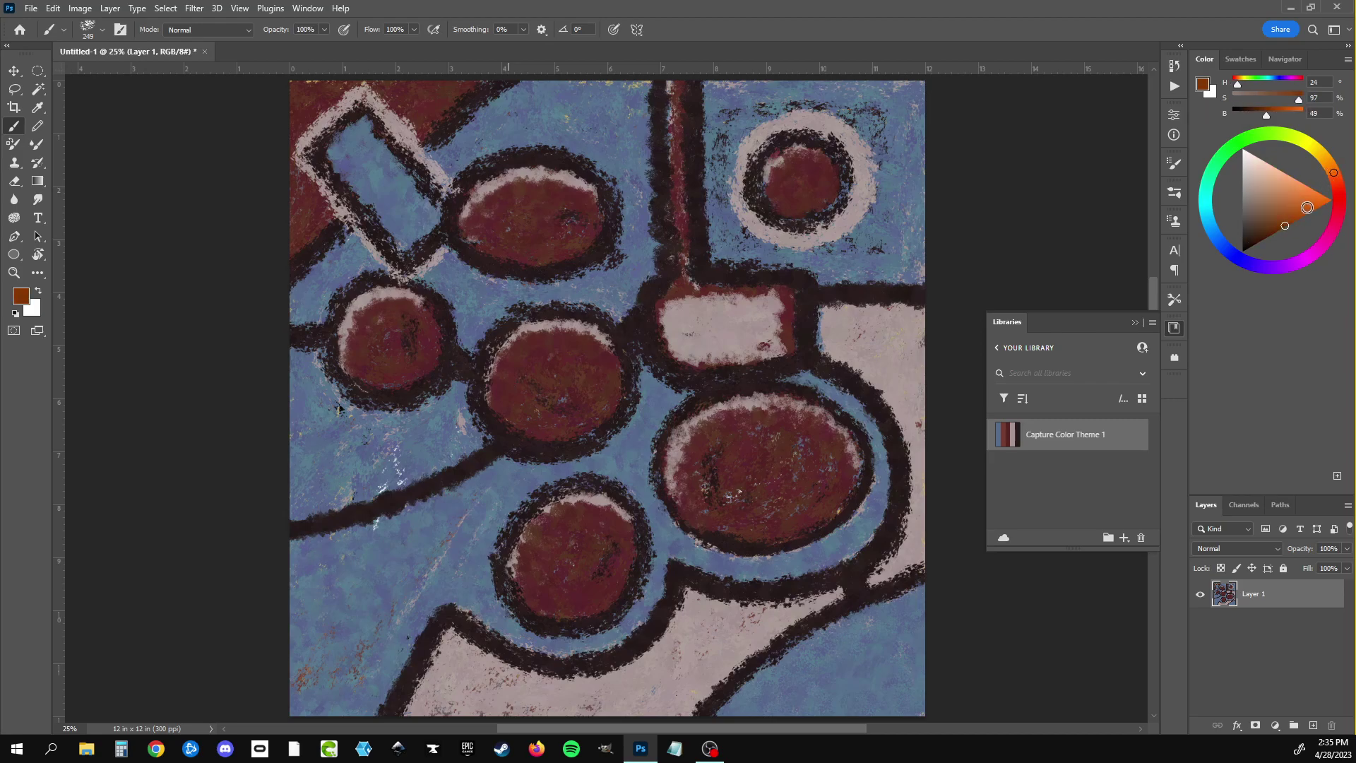
left_click_drag(1290, 222, 1301, 213)
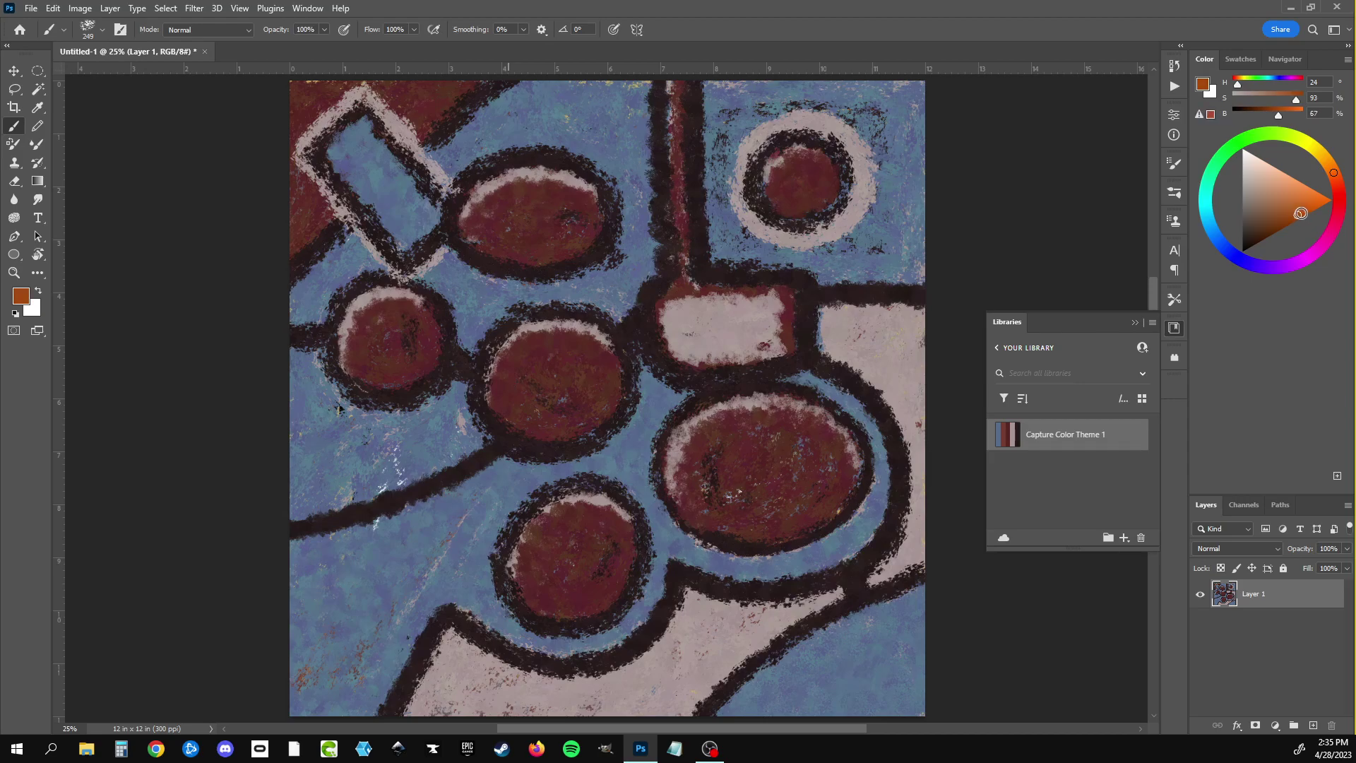
left_click(1311, 209)
mouse_move(766, 307)
left_mouse_down()
mouse_move(738, 329)
mouse_move(682, 314)
mouse_move(688, 349)
mouse_move(777, 300)
mouse_move(784, 346)
mouse_move(672, 340)
mouse_move(742, 360)
left_mouse_up()
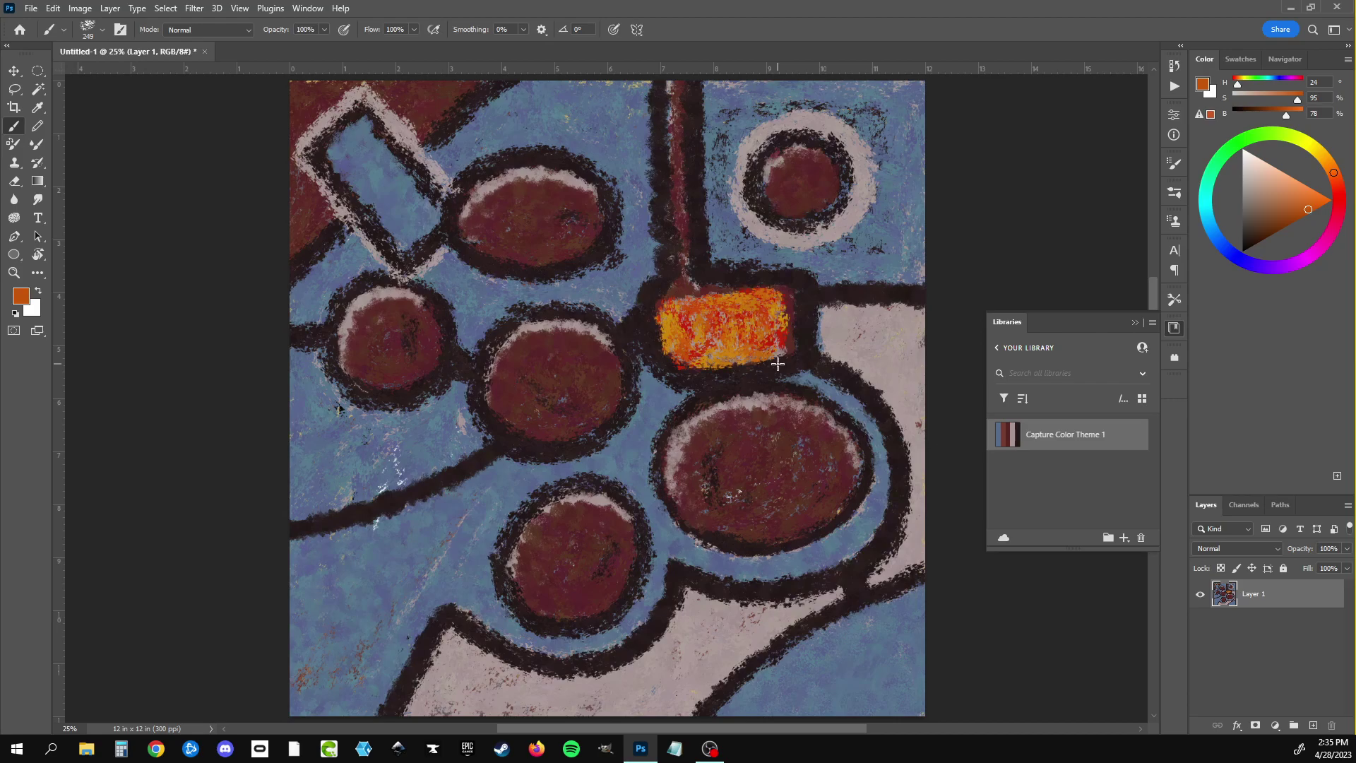
mouse_move(679, 300)
left_mouse_down()
mouse_move(673, 87)
mouse_move(679, 286)
mouse_move(691, 303)
mouse_move(743, 291)
mouse_move(740, 311)
mouse_move(780, 295)
mouse_move(785, 370)
mouse_move(682, 367)
mouse_move(784, 371)
mouse_move(847, 413)
mouse_move(820, 385)
mouse_move(869, 435)
mouse_move(864, 424)
mouse_move(879, 487)
mouse_move(855, 403)
mouse_move(879, 495)
mouse_move(858, 549)
mouse_move(772, 569)
mouse_move(823, 555)
mouse_move(681, 555)
mouse_move(748, 574)
mouse_move(700, 558)
mouse_move(650, 510)
mouse_move(664, 558)
mouse_move(632, 614)
mouse_move(654, 580)
mouse_move(601, 636)
mouse_move(540, 643)
mouse_move(632, 620)
mouse_move(519, 637)
mouse_move(486, 606)
mouse_move(529, 639)
mouse_move(469, 597)
mouse_move(444, 599)
mouse_move(353, 709)
mouse_move(342, 657)
mouse_move(297, 699)
mouse_move(368, 614)
mouse_move(385, 674)
mouse_move(452, 572)
mouse_move(300, 664)
mouse_move(303, 614)
mouse_move(381, 543)
mouse_move(297, 565)
mouse_move(303, 548)
mouse_move(495, 481)
mouse_move(374, 598)
mouse_move(424, 551)
mouse_move(474, 558)
mouse_move(332, 664)
mouse_move(470, 590)
mouse_move(498, 615)
mouse_move(487, 572)
mouse_move(507, 503)
mouse_move(477, 569)
mouse_move(463, 526)
mouse_move(500, 465)
mouse_move(270, 562)
left_mouse_up()
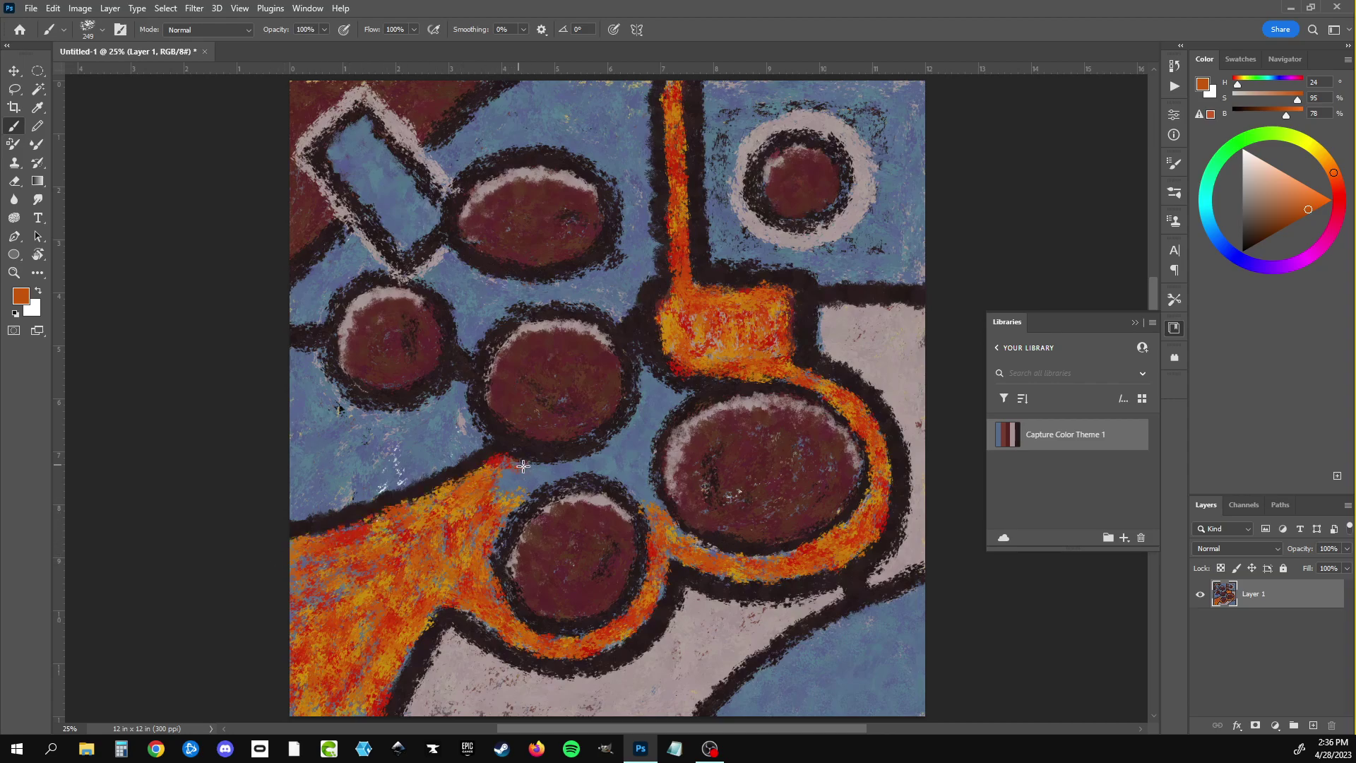
Step: Fill the dark gaps near the circles, retouch the lower-left band, and paint the tilted top-left rectangle orange
mouse_move(522, 466)
left_mouse_down()
mouse_move(566, 470)
mouse_move(503, 489)
mouse_move(636, 427)
mouse_move(593, 468)
mouse_move(660, 509)
mouse_move(642, 431)
mouse_move(623, 463)
mouse_move(671, 399)
mouse_move(641, 370)
mouse_move(642, 423)
mouse_move(640, 367)
mouse_move(650, 408)
left_mouse_up()
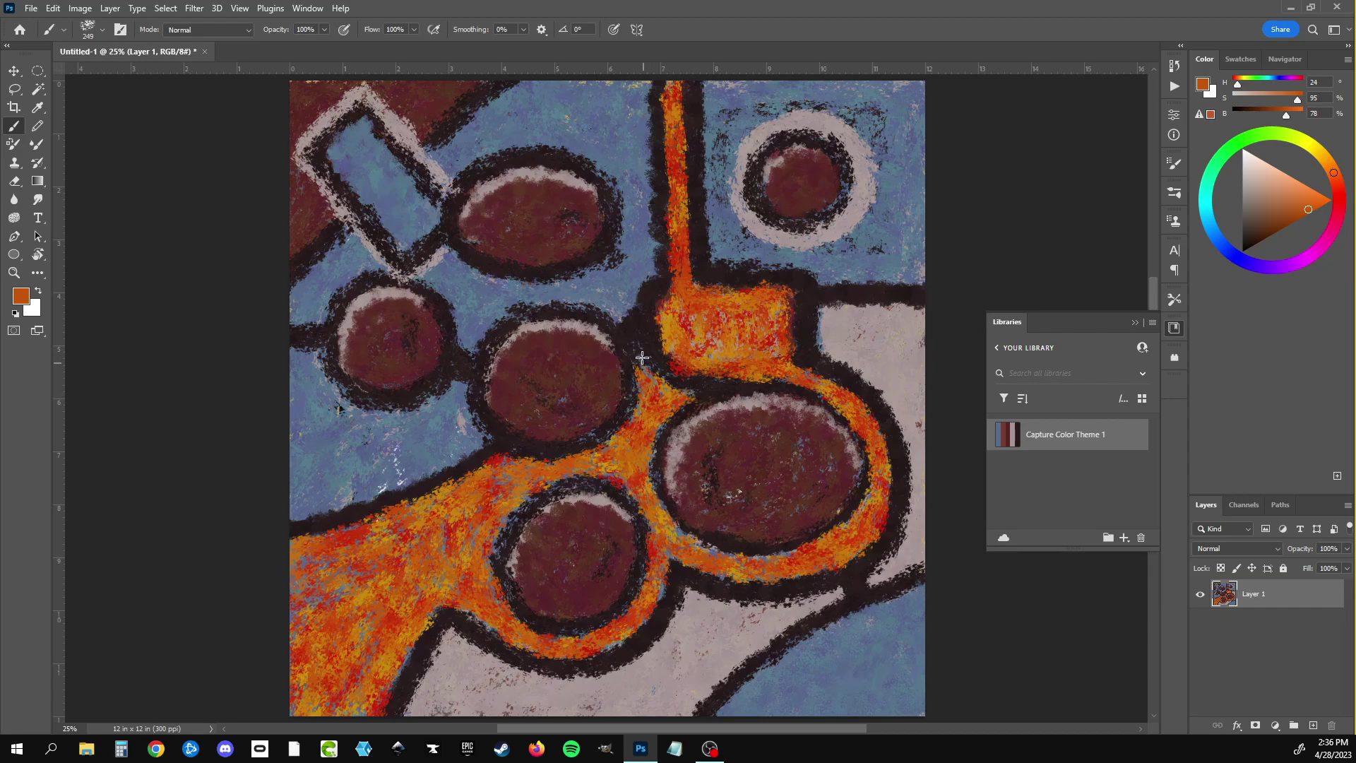
mouse_move(642, 357)
left_mouse_down()
mouse_move(644, 413)
mouse_move(640, 349)
mouse_move(698, 395)
left_mouse_up()
mouse_move(709, 385)
left_mouse_down()
mouse_move(664, 385)
mouse_move(727, 375)
mouse_move(664, 370)
mouse_move(661, 328)
mouse_move(643, 360)
mouse_move(675, 339)
mouse_move(717, 357)
mouse_move(735, 332)
mouse_move(763, 346)
mouse_move(685, 325)
mouse_move(760, 336)
left_mouse_up()
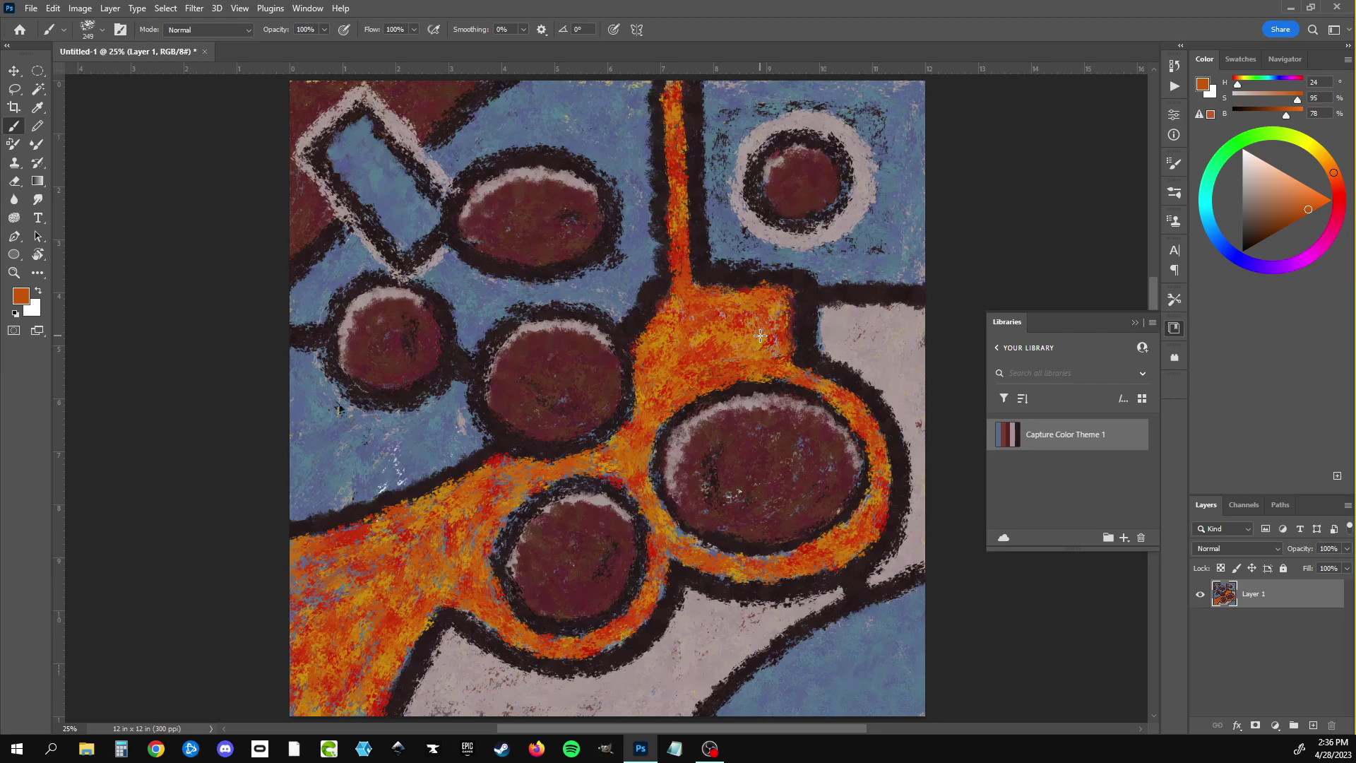
mouse_move(353, 582)
left_mouse_down()
mouse_move(363, 576)
mouse_move(311, 614)
mouse_move(304, 572)
mouse_move(373, 595)
mouse_move(357, 710)
mouse_move(302, 699)
mouse_move(330, 653)
left_mouse_up()
mouse_move(467, 514)
left_mouse_down()
mouse_move(434, 561)
mouse_move(413, 526)
mouse_move(368, 548)
mouse_move(482, 540)
mouse_move(483, 585)
mouse_move(522, 480)
mouse_move(506, 466)
mouse_move(458, 583)
mouse_move(435, 586)
mouse_move(472, 538)
mouse_move(385, 688)
mouse_move(444, 569)
left_mouse_up()
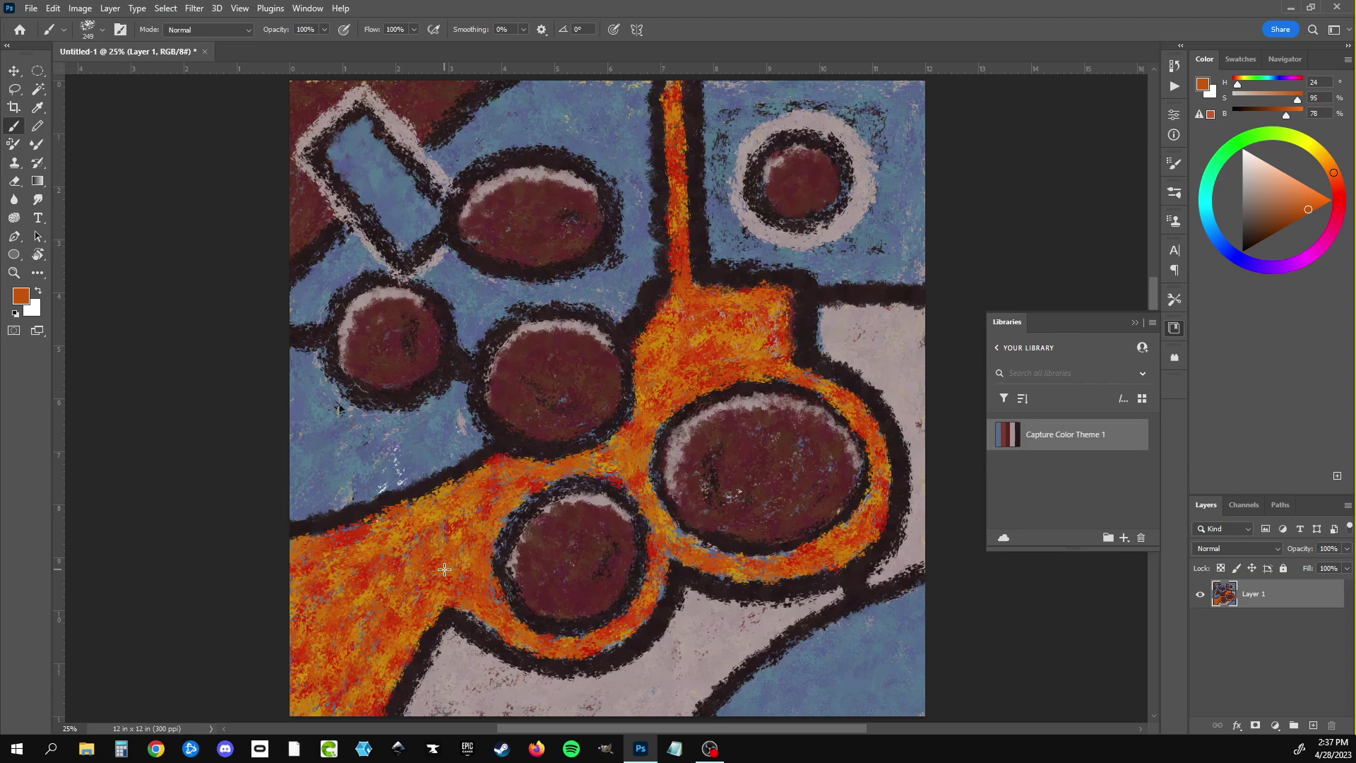
mouse_move(336, 158)
left_mouse_down()
mouse_move(326, 175)
mouse_move(359, 121)
mouse_move(431, 219)
mouse_move(406, 247)
mouse_move(346, 151)
mouse_move(414, 232)
mouse_move(353, 141)
mouse_move(364, 131)
mouse_move(428, 208)
mouse_move(375, 198)
mouse_move(356, 141)
mouse_move(336, 138)
mouse_move(406, 236)
mouse_move(434, 212)
mouse_move(385, 173)
left_mouse_up()
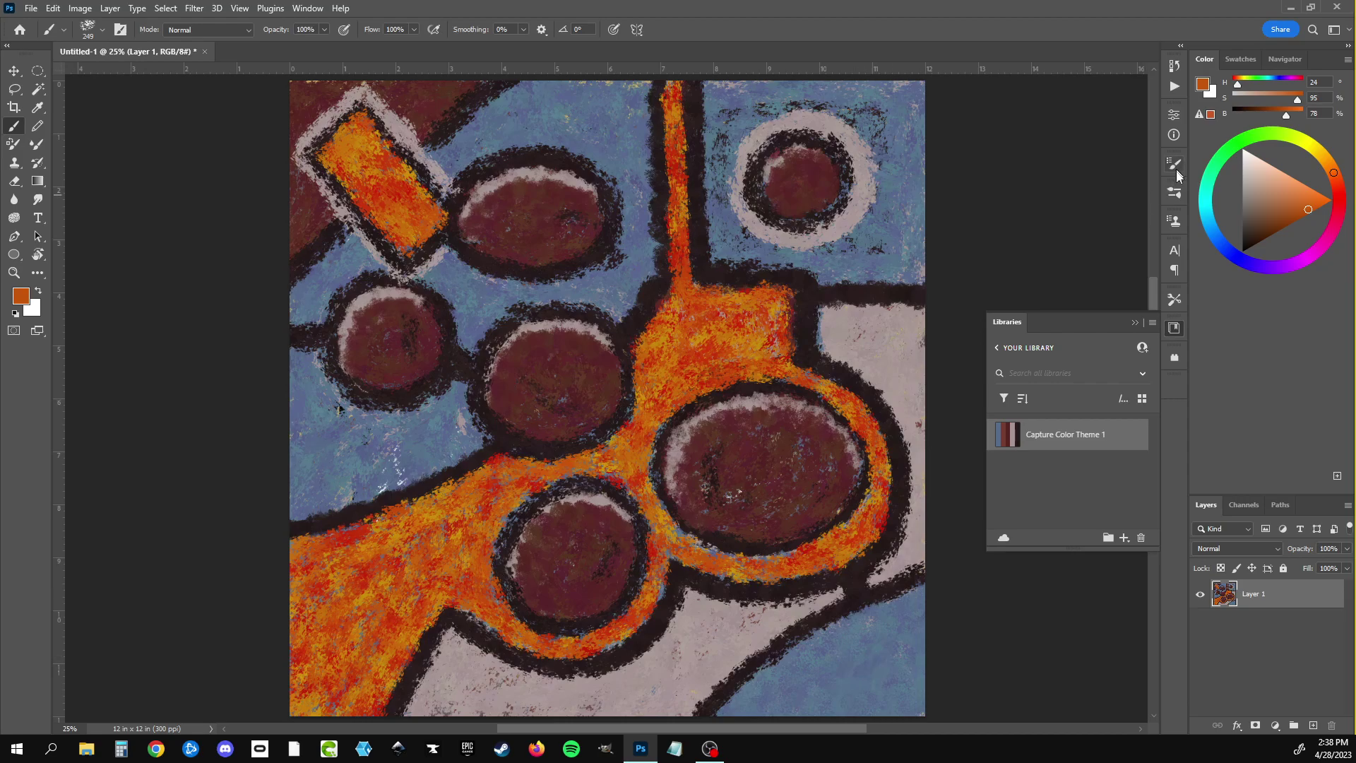
Step: Test the General Brushes' Hard Round Pressure Size brush with an orange stroke, then undo it
left_click(1175, 195)
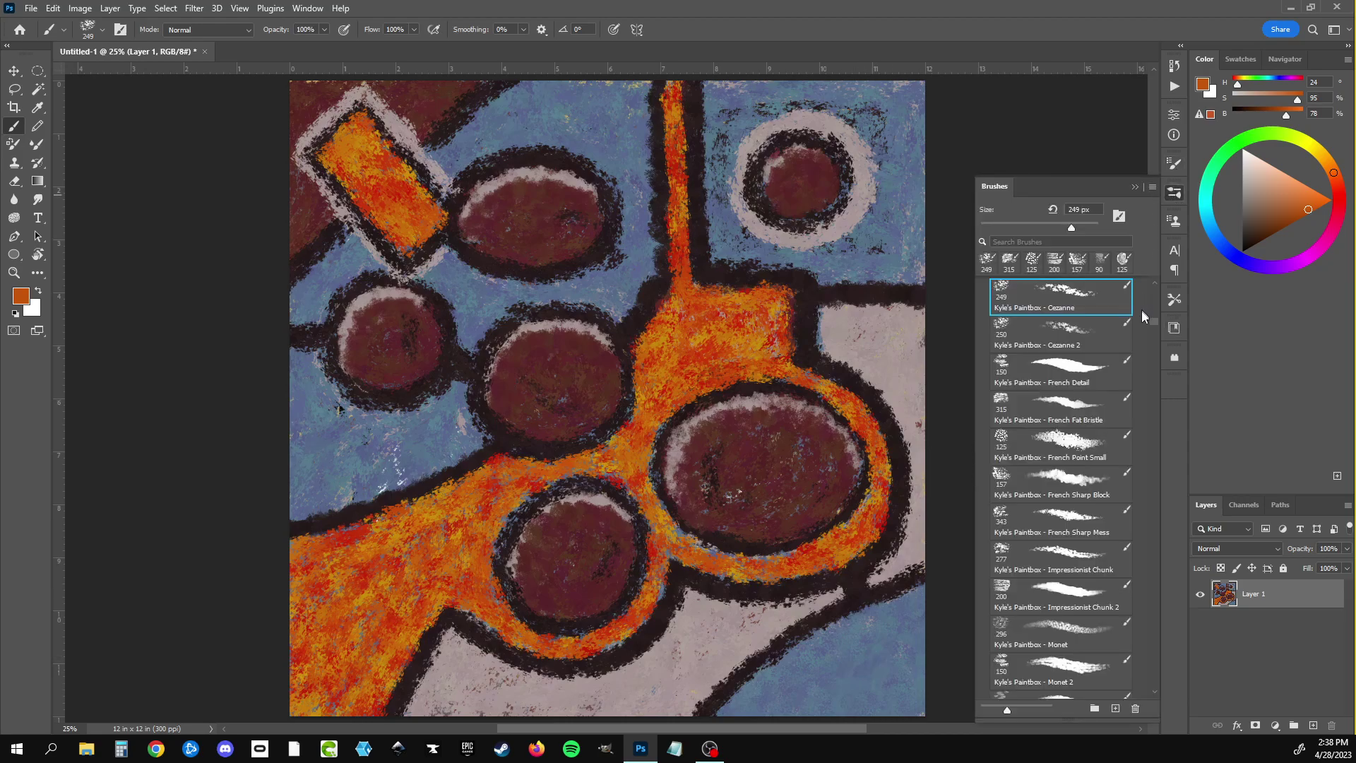
left_click_drag(1154, 321, 1154, 282)
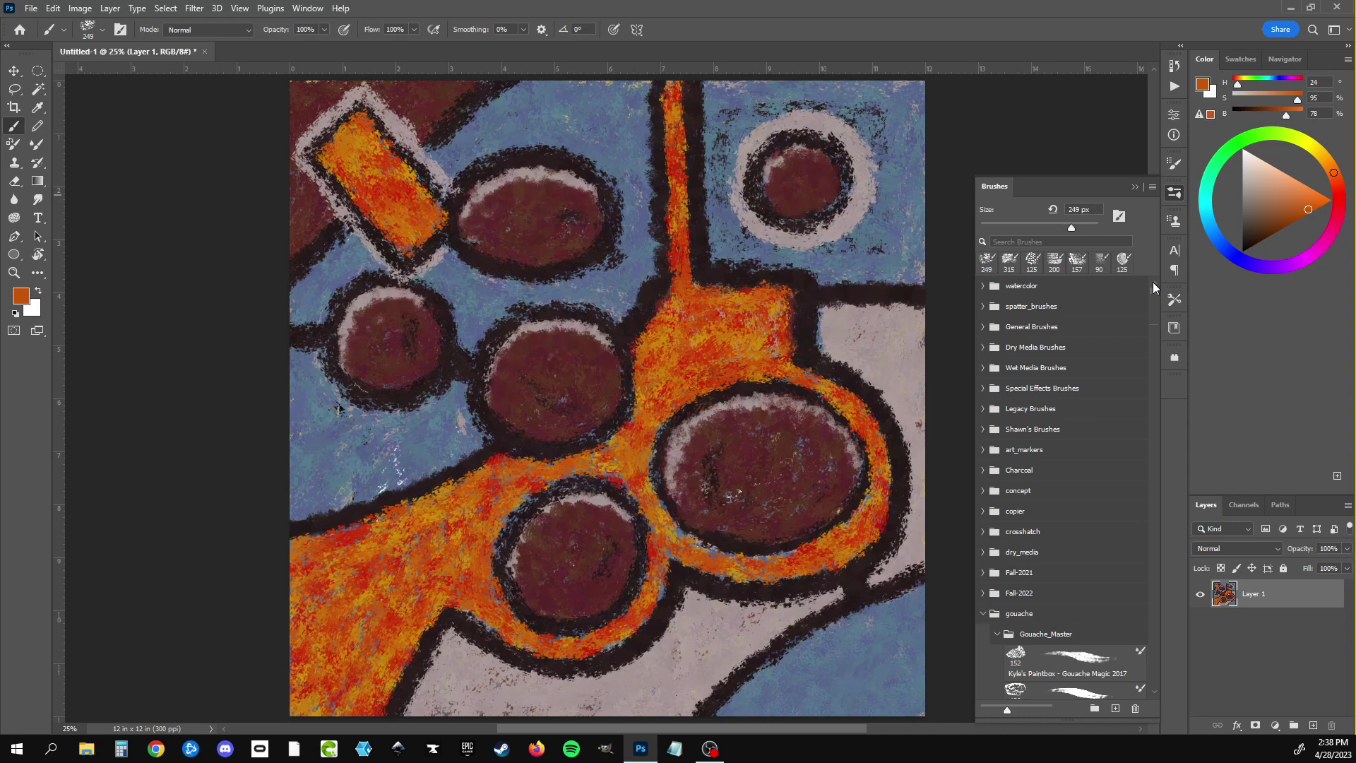
left_click(983, 327)
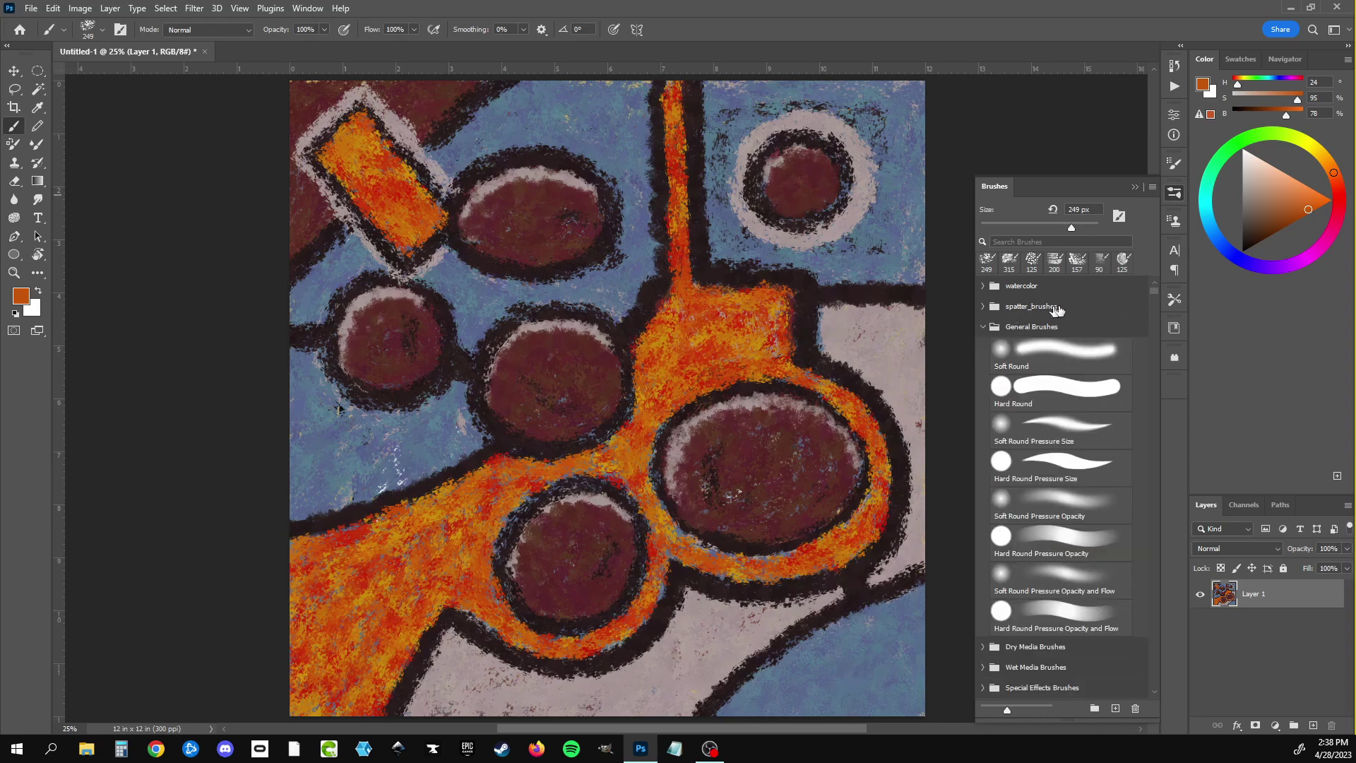
left_click(1080, 465)
left_click_drag(860, 656, 860, 674)
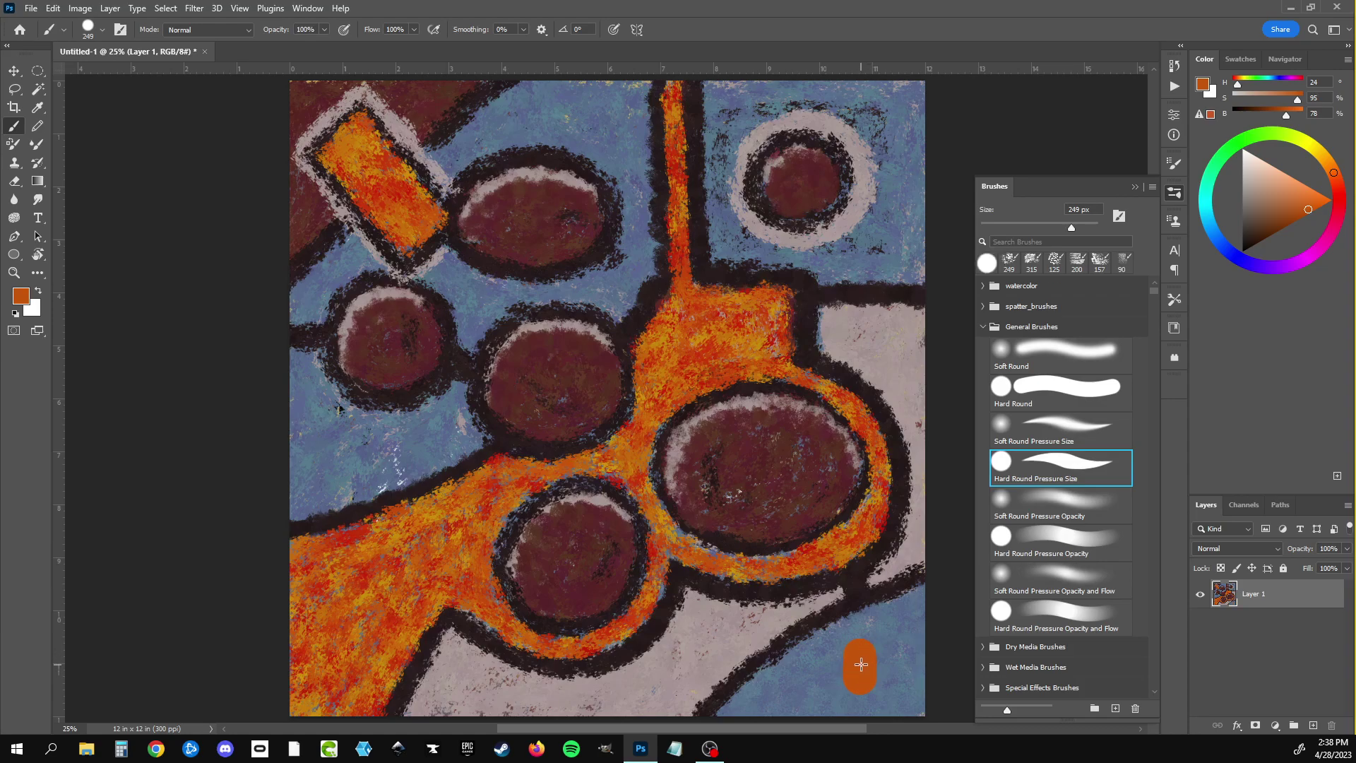
key("ctrl+z")
Step: Collapse the General and gouache brush folders and scroll down to the impressionist brush set
left_click(983, 326)
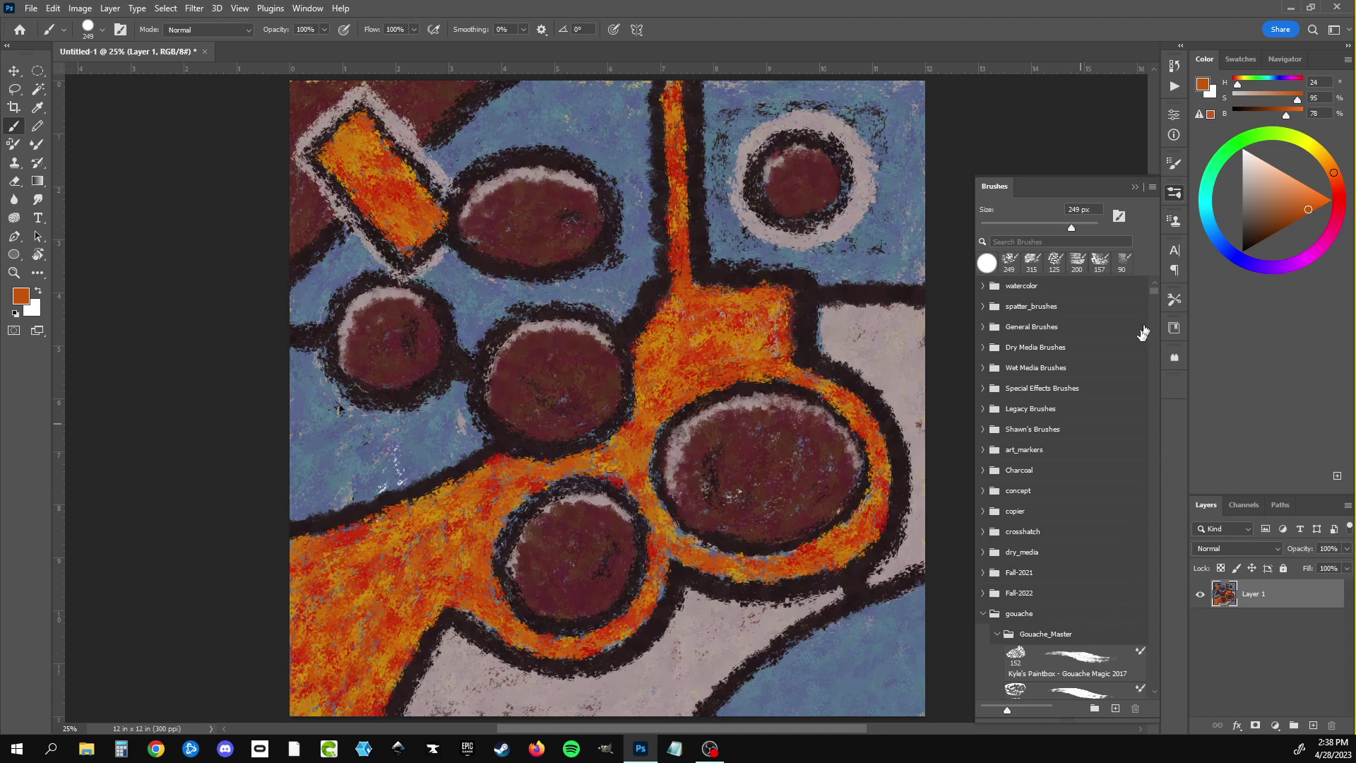
left_click(997, 636)
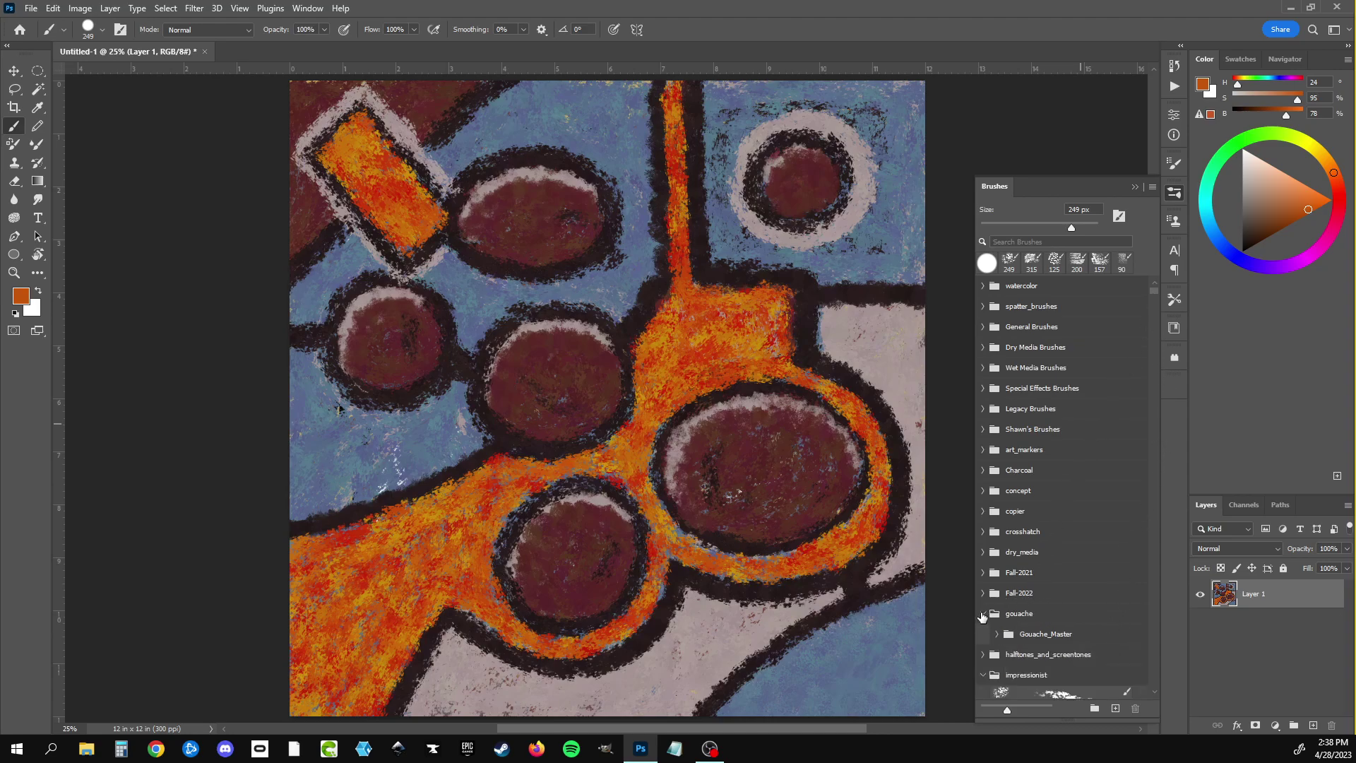
left_click(982, 613)
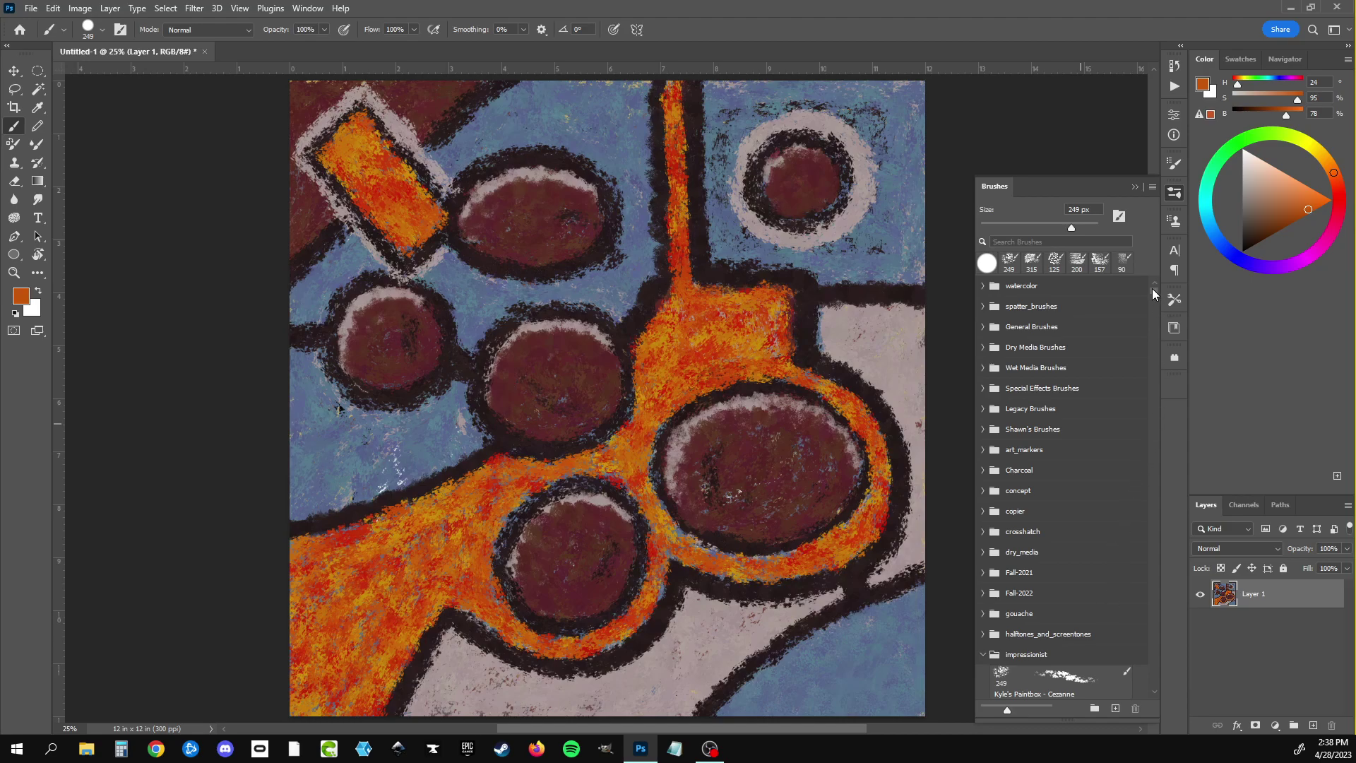
scroll(1153, 296, "down", 5)
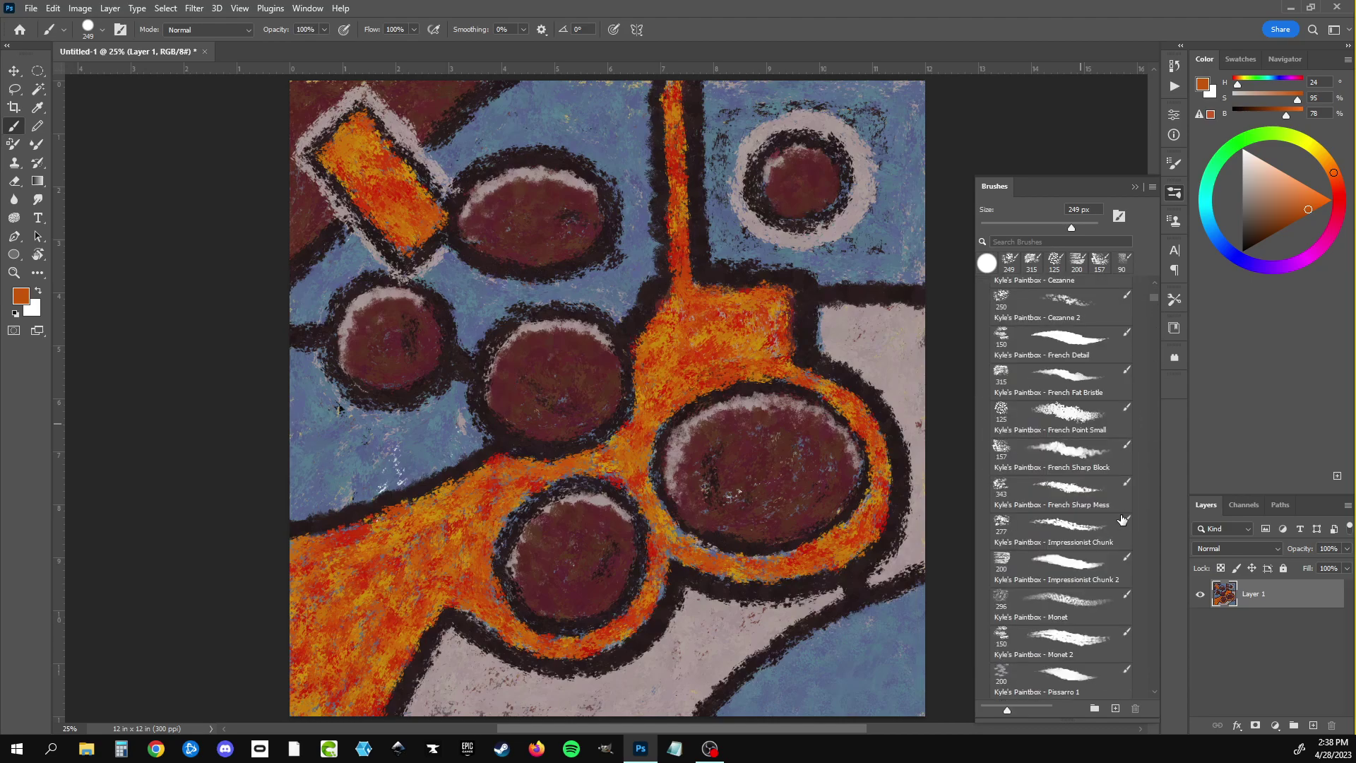
Step: Try the Pissarro 1 brush with a small orange S stroke, then undo it
left_click(1078, 683)
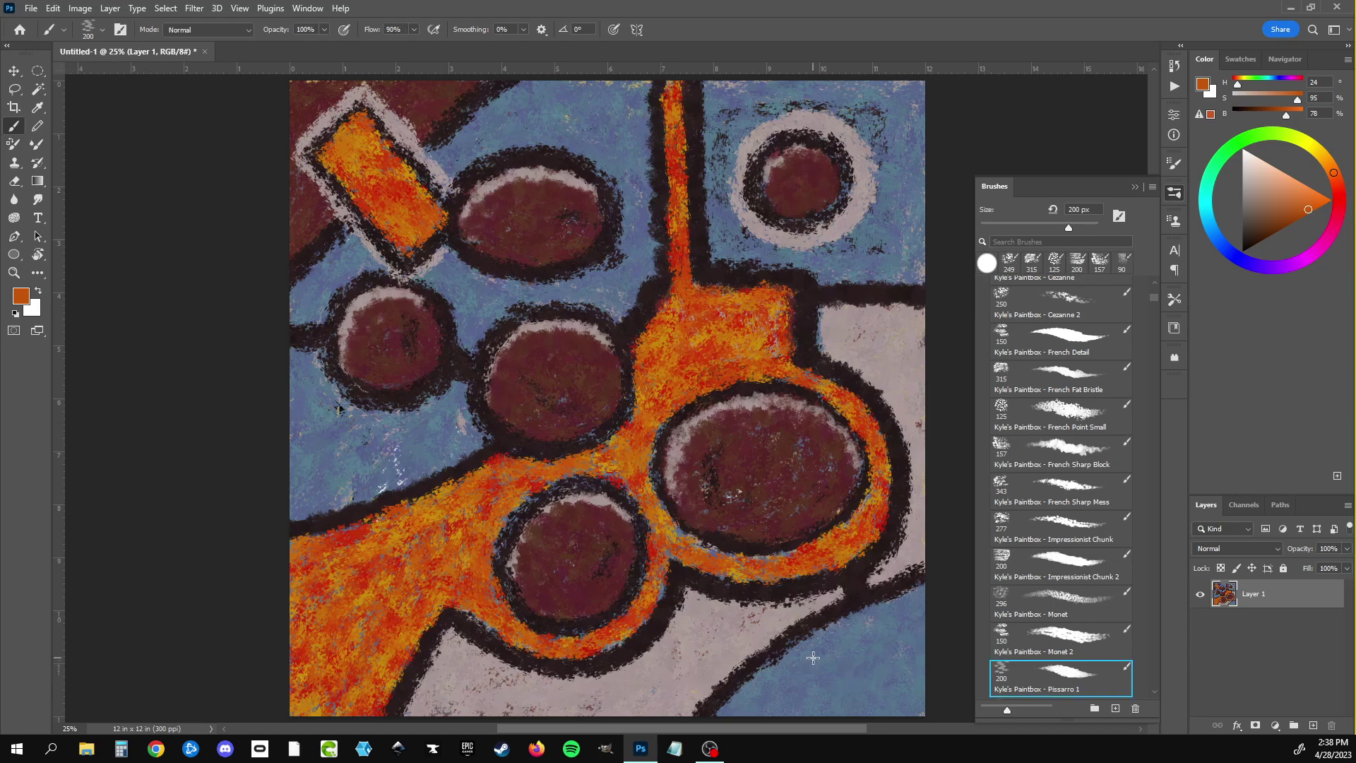
key("bracketleft")
key("bracketleft")
key("bracketleft")
key("bracketleft")
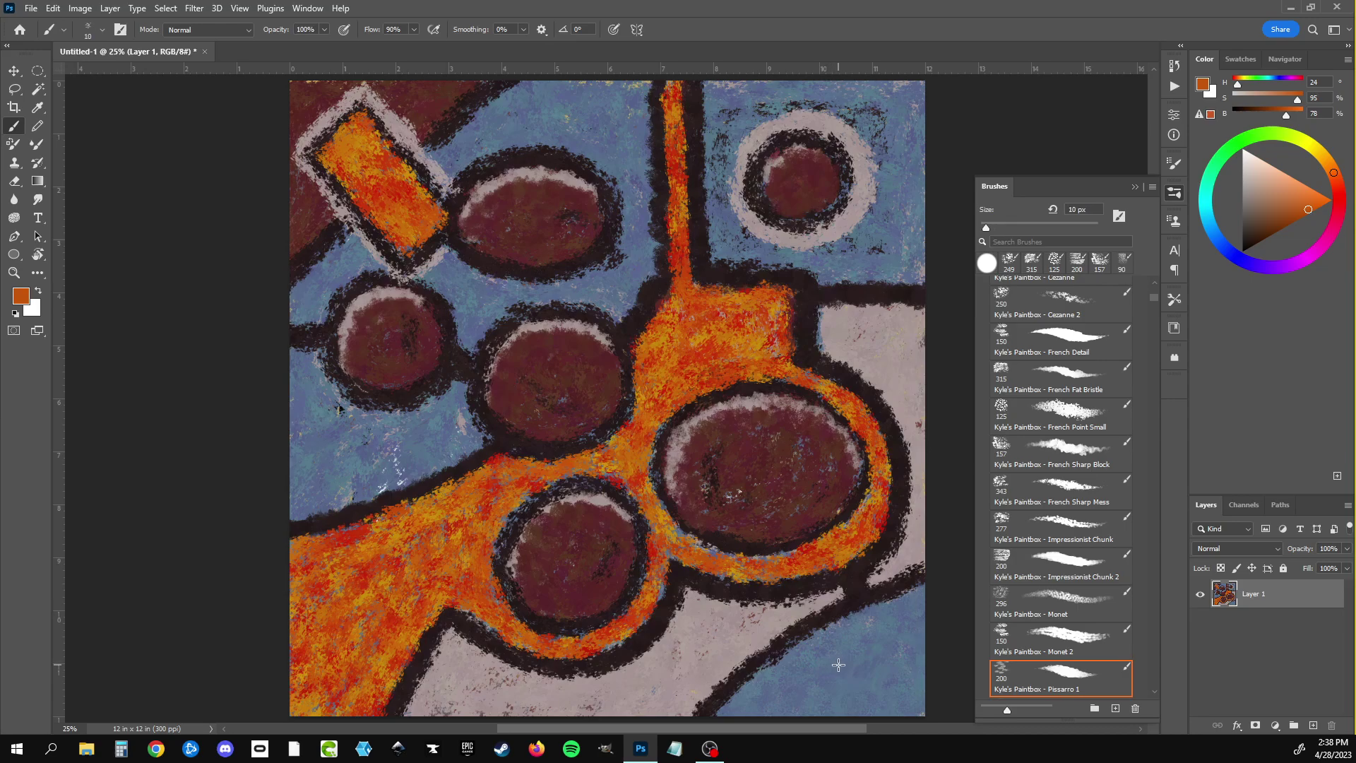
key("bracketright")
left_click_drag(867, 659, 866, 681)
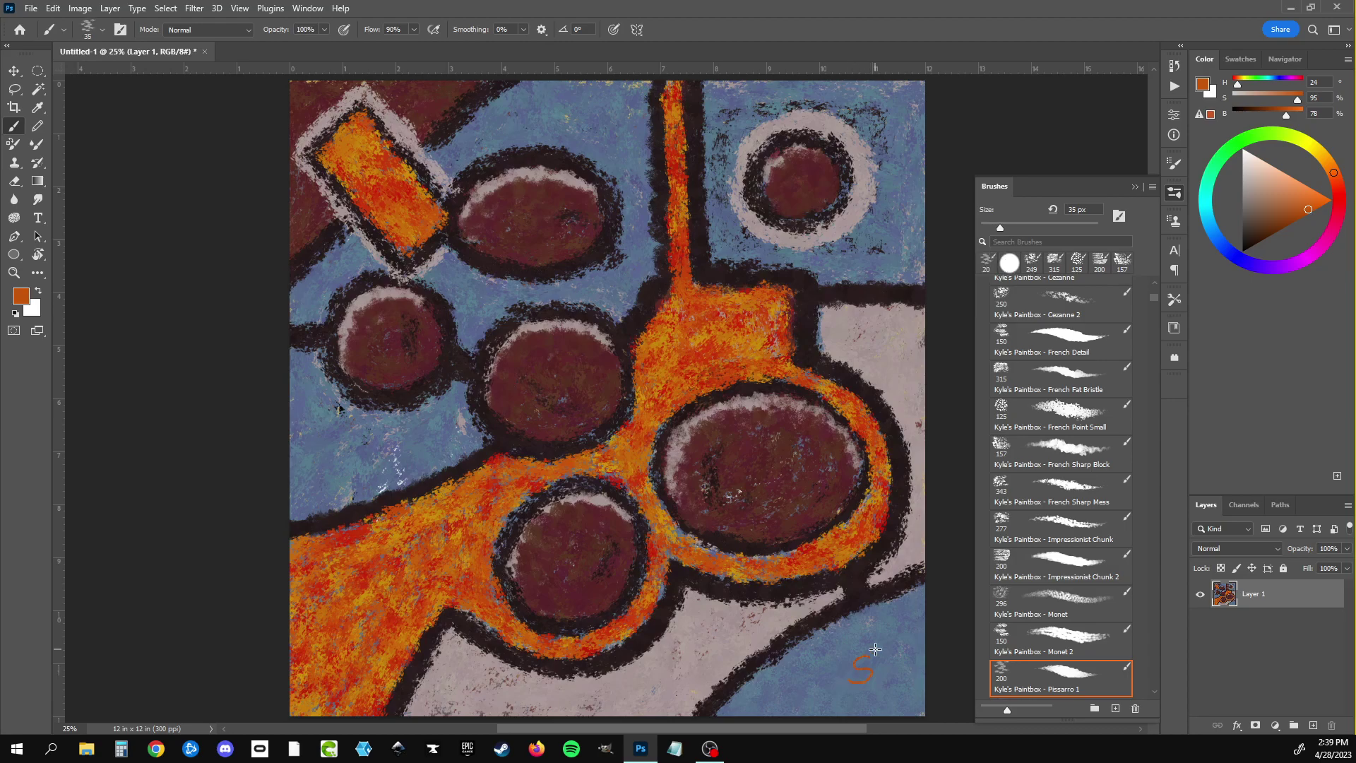
key("w")
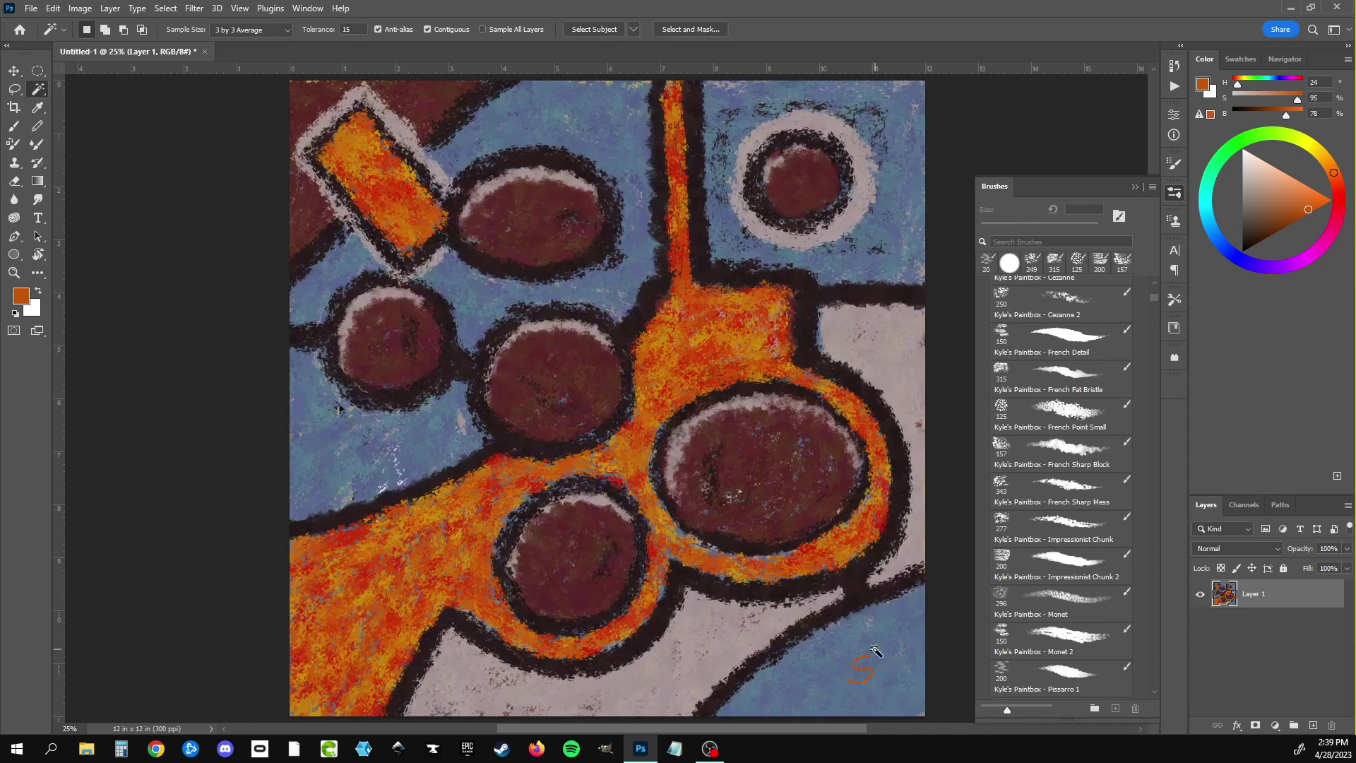
key("ctrl+z")
Step: Make French Fat Bristle the active brush and bring the saved colour library back into view
key("b")
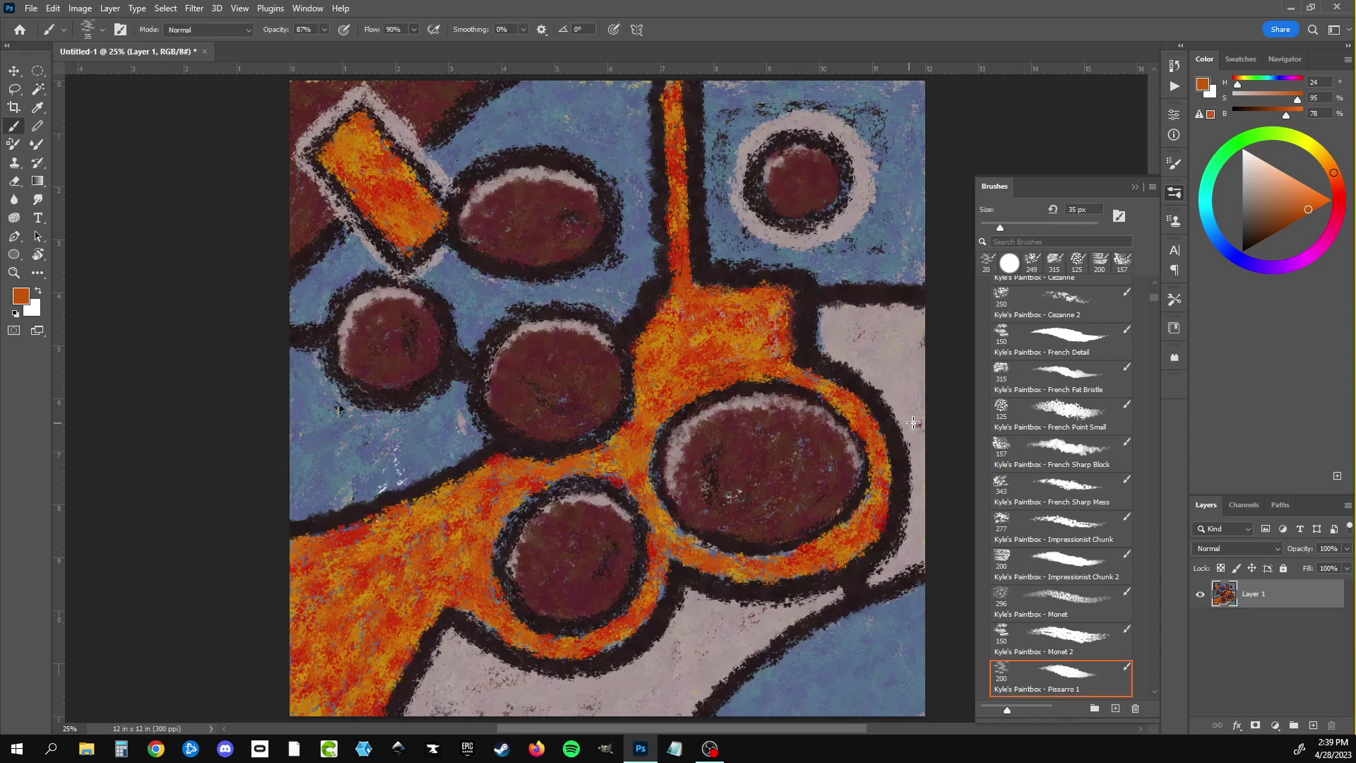
left_click(1086, 382)
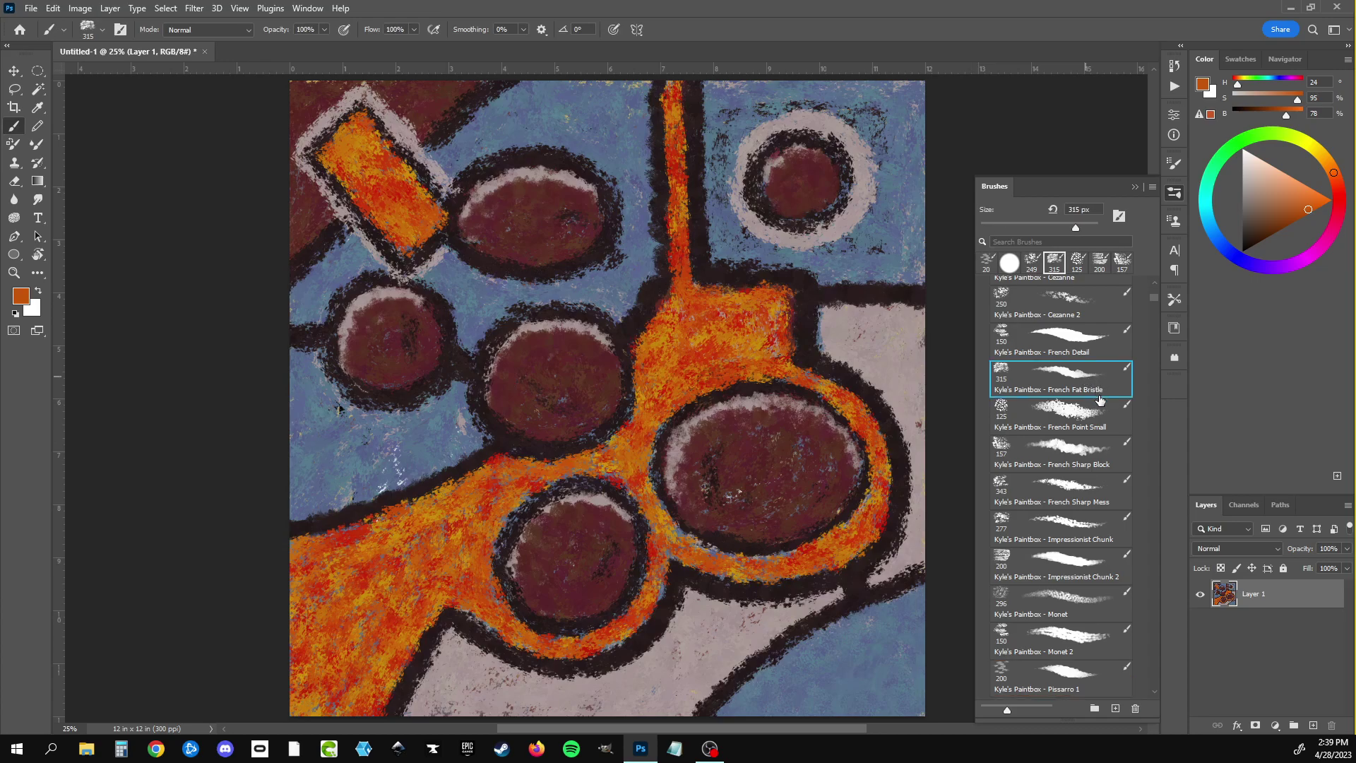
left_click(1174, 327)
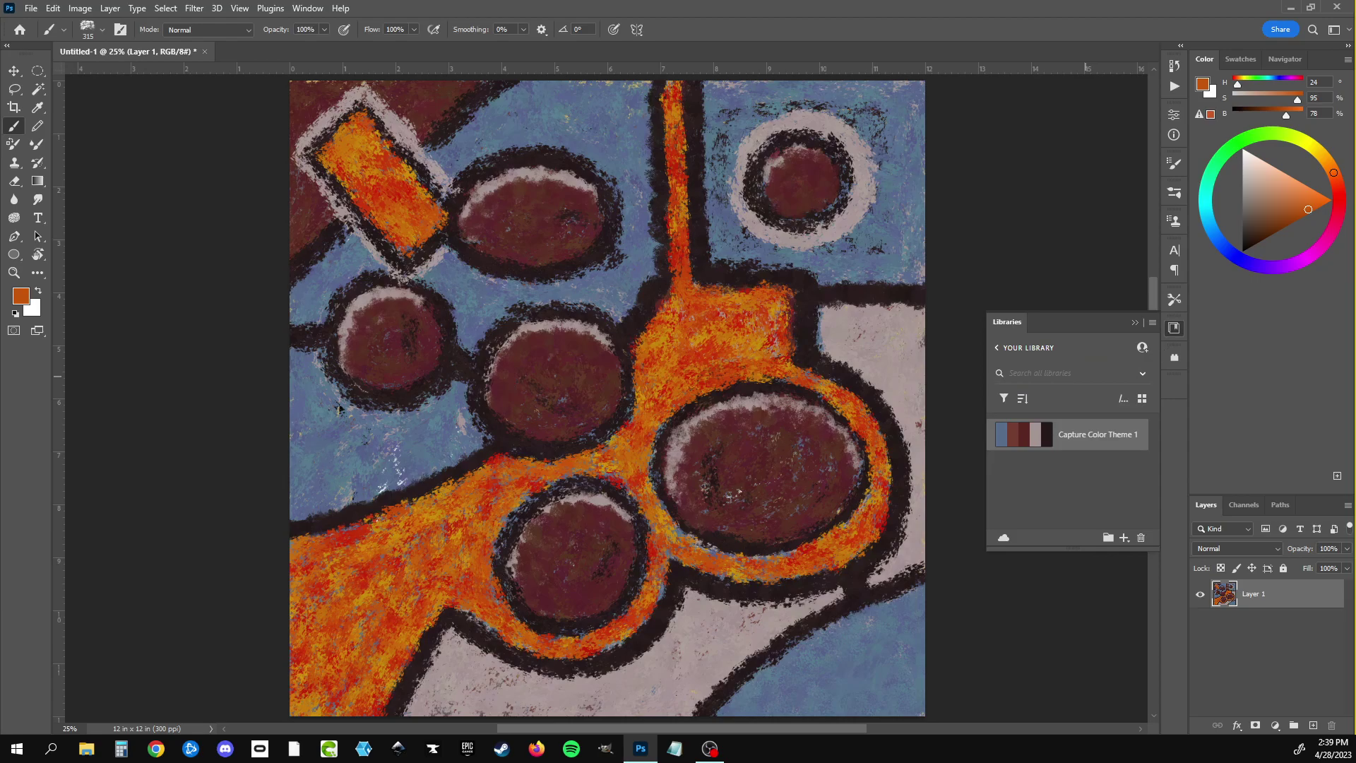
Step: Paint a thick S signature in dark reddish-black in the lower-right blue area
left_click(1009, 435)
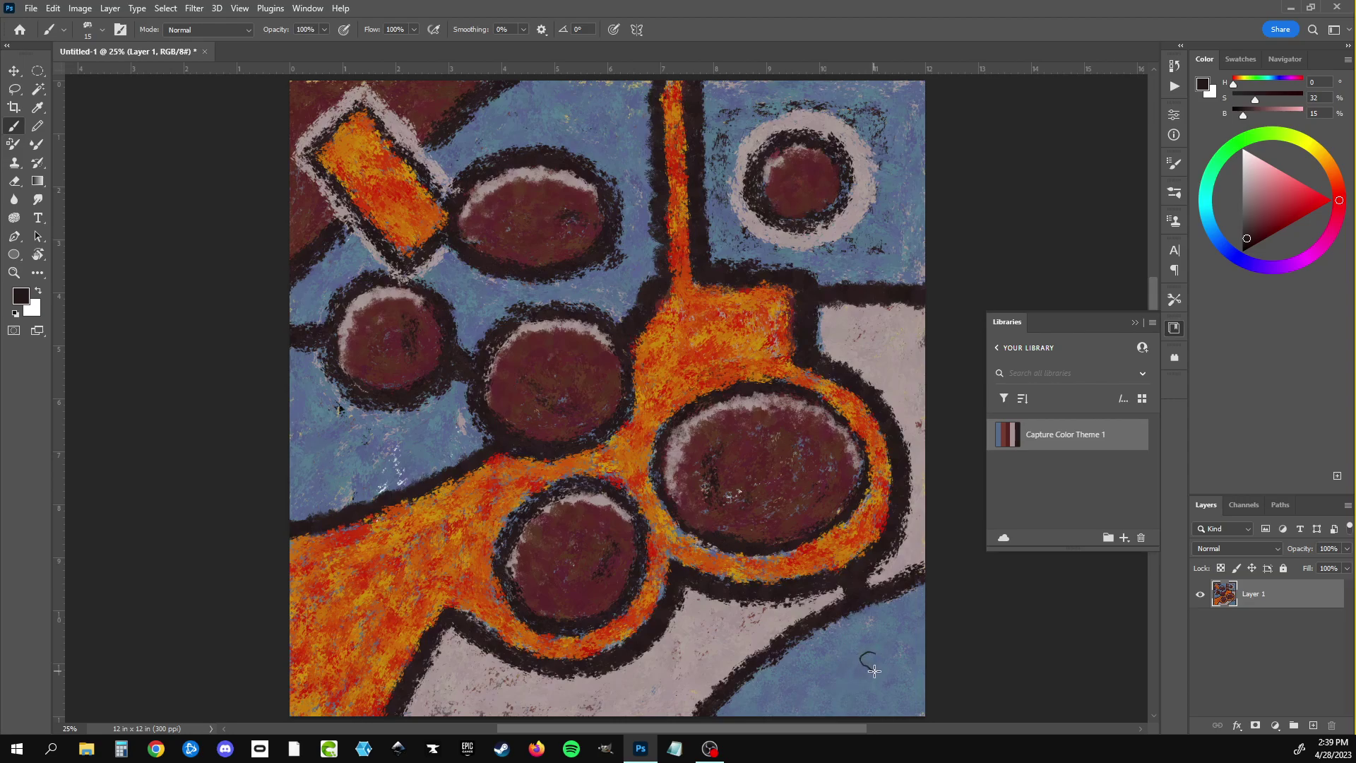
left_click_drag(874, 671, 869, 681)
key("bracketright")
mouse_move(873, 671)
left_mouse_down()
mouse_move(866, 650)
mouse_move(846, 692)
mouse_move(830, 647)
mouse_move(826, 700)
mouse_move(860, 678)
left_mouse_up()
key("bracketright")
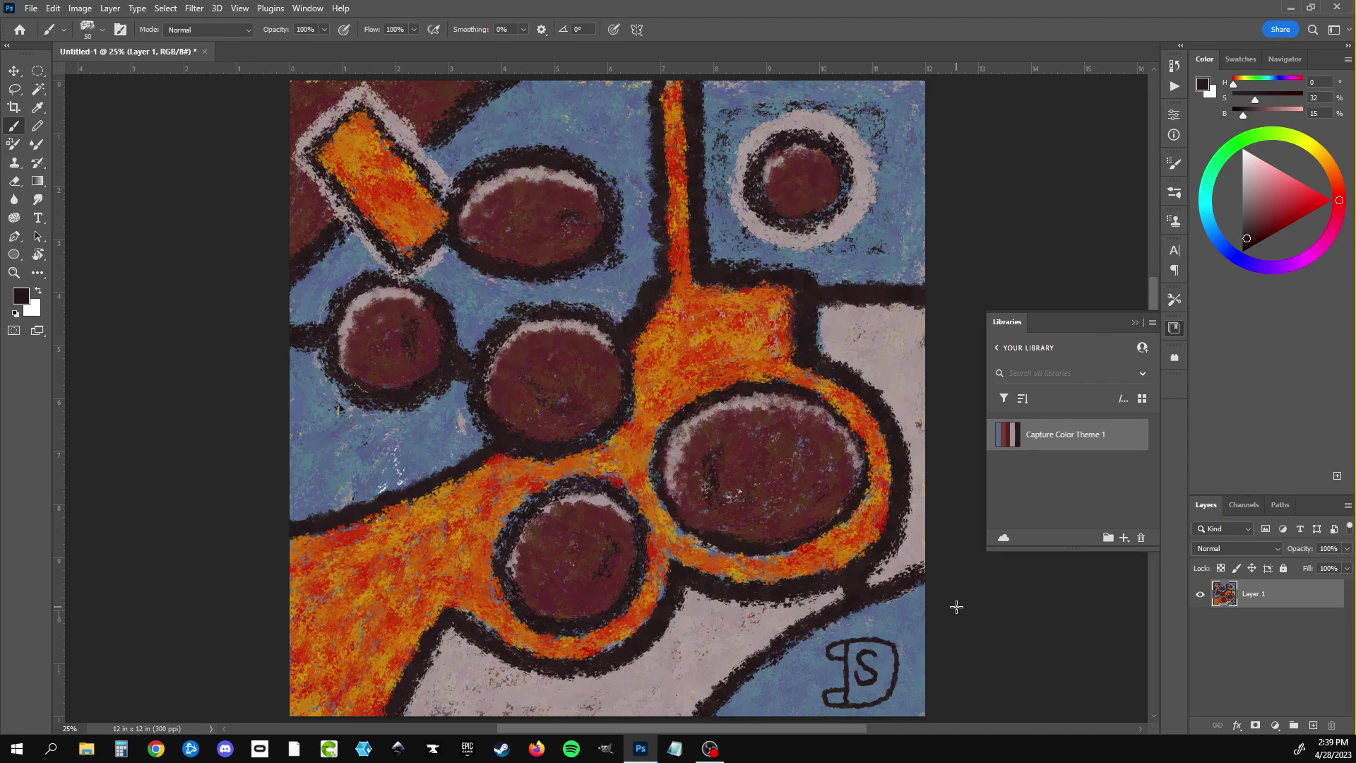
Step: Replace the boxed frame with a rounded outline traced around the S
key("ctrl+z")
key("ctrl+z")
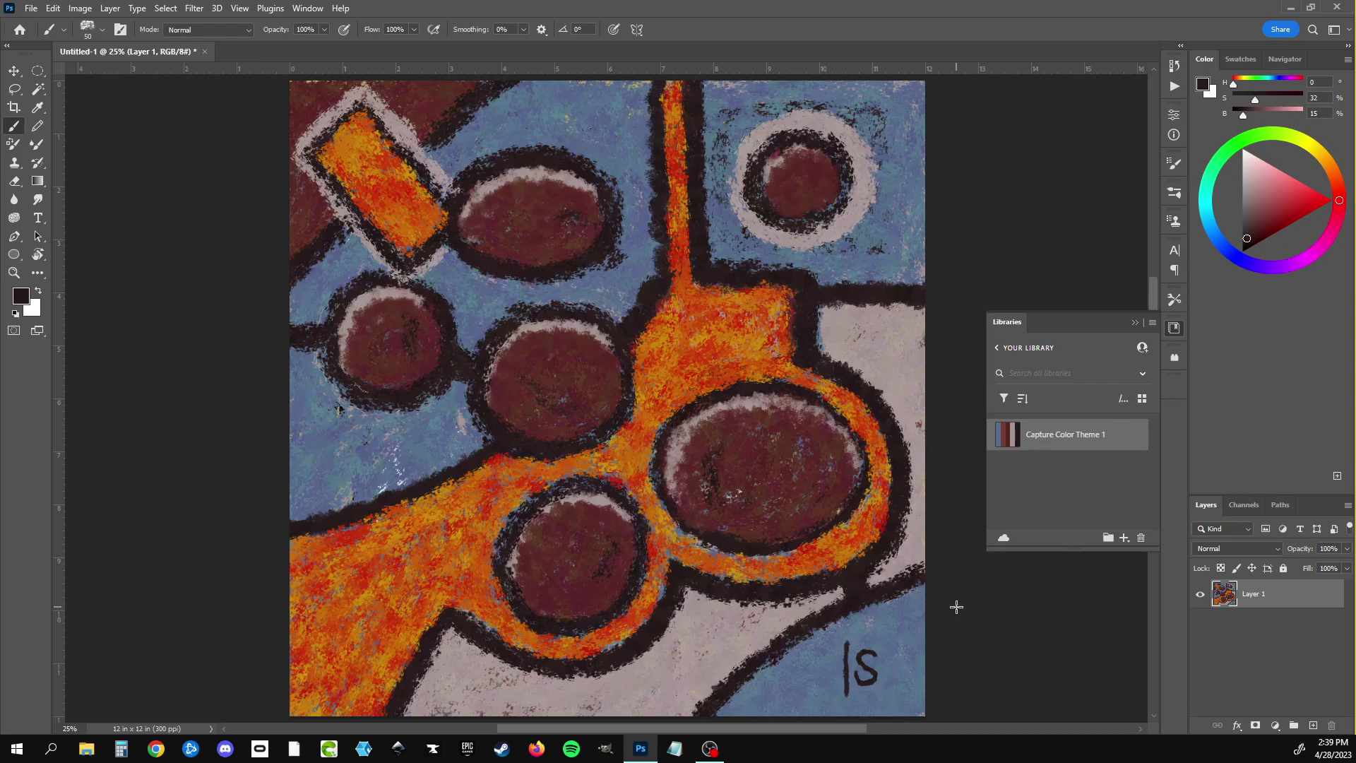
mouse_move(840, 653)
left_mouse_down()
mouse_move(888, 664)
mouse_move(836, 684)
mouse_move(848, 691)
left_mouse_up()
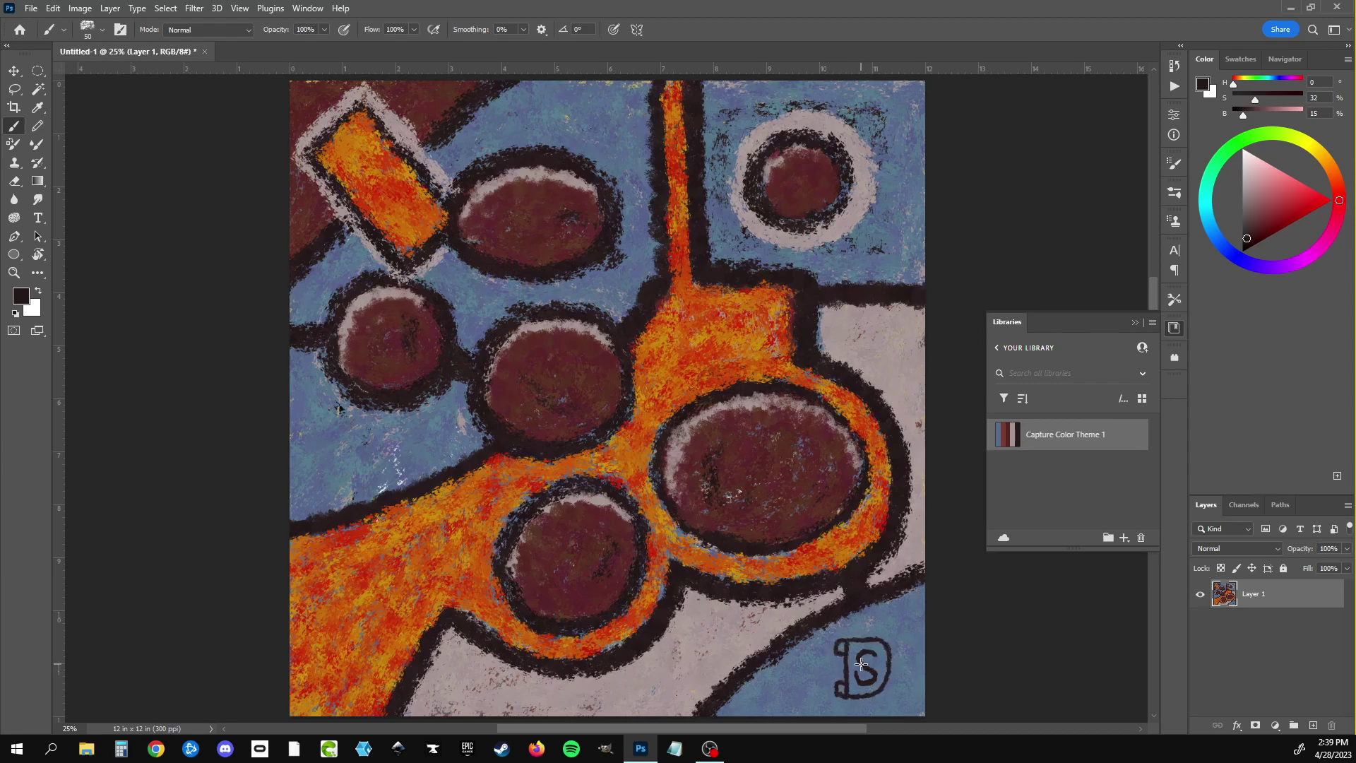
left_click(890, 691)
Step: Hatch vertical black lines around the top-right ring and stripe the orange rectangle diagonally
mouse_move(874, 152)
left_mouse_down()
mouse_move(849, 234)
mouse_move(740, 224)
mouse_move(895, 189)
left_mouse_up()
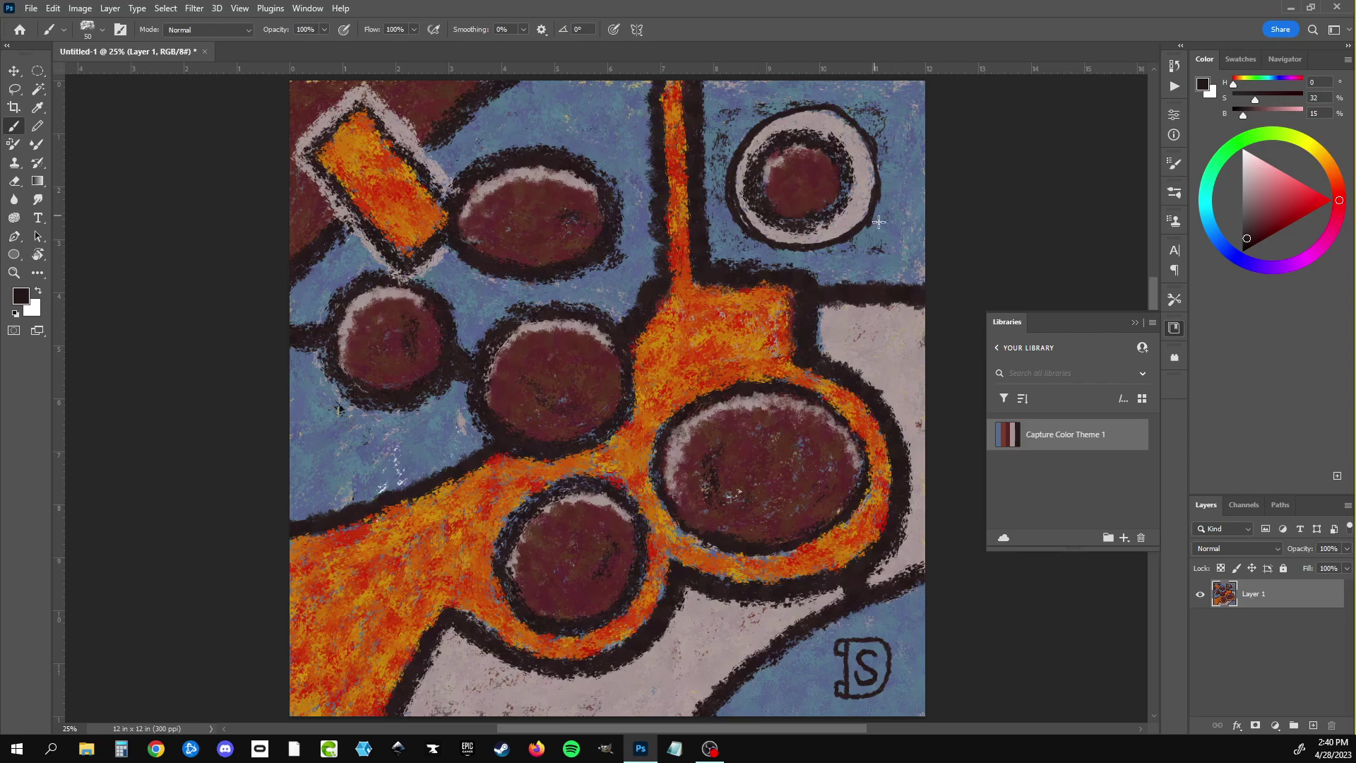
mouse_move(907, 88)
left_mouse_down()
mouse_move(907, 260)
mouse_move(886, 127)
mouse_move(861, 125)
mouse_move(865, 291)
mouse_move(836, 78)
mouse_move(814, 106)
left_mouse_up()
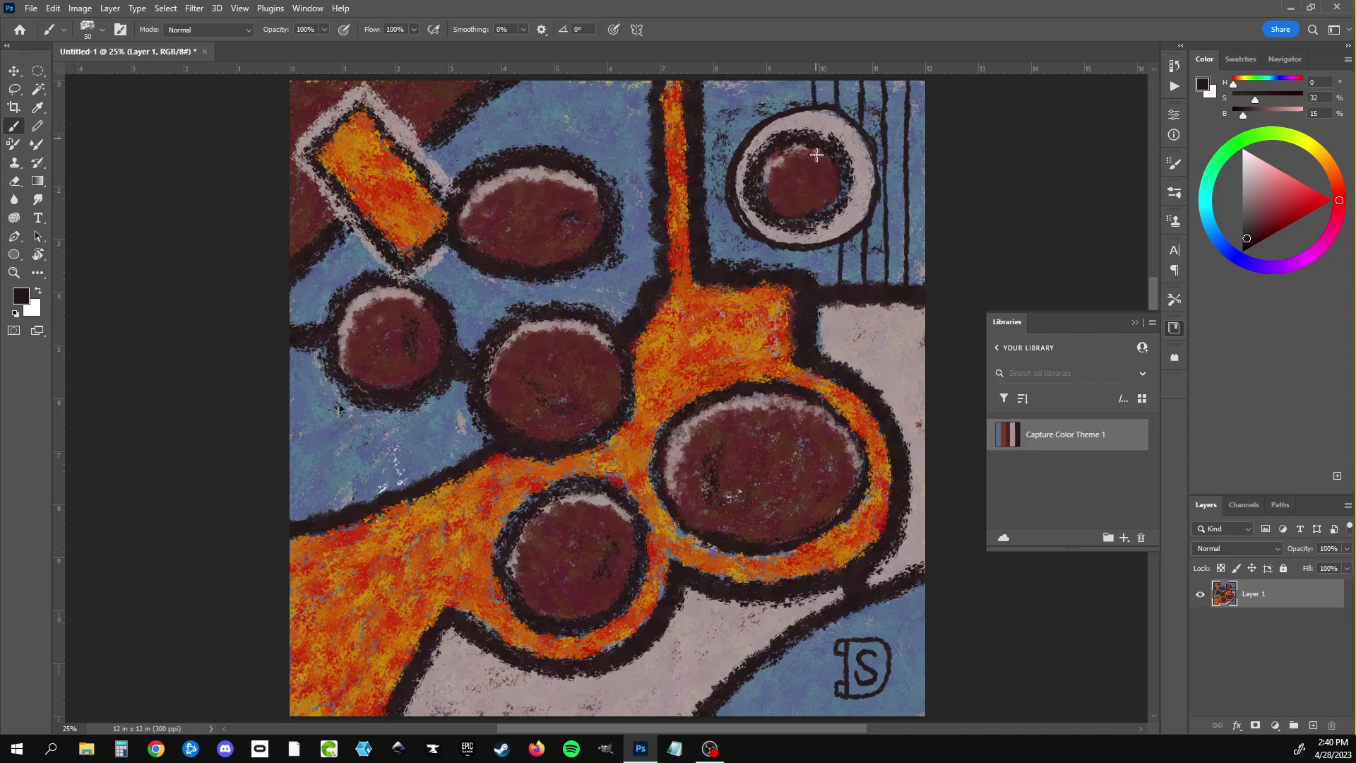
left_click_drag(819, 246, 821, 286)
left_click_drag(797, 249, 797, 280)
mouse_move(796, 107)
left_mouse_down()
mouse_move(797, 71)
mouse_move(778, 114)
left_mouse_up()
mouse_move(776, 246)
left_mouse_down()
mouse_move(777, 276)
mouse_move(760, 241)
left_mouse_up()
mouse_move(759, 72)
left_mouse_down()
mouse_move(759, 113)
mouse_move(738, 138)
left_mouse_up()
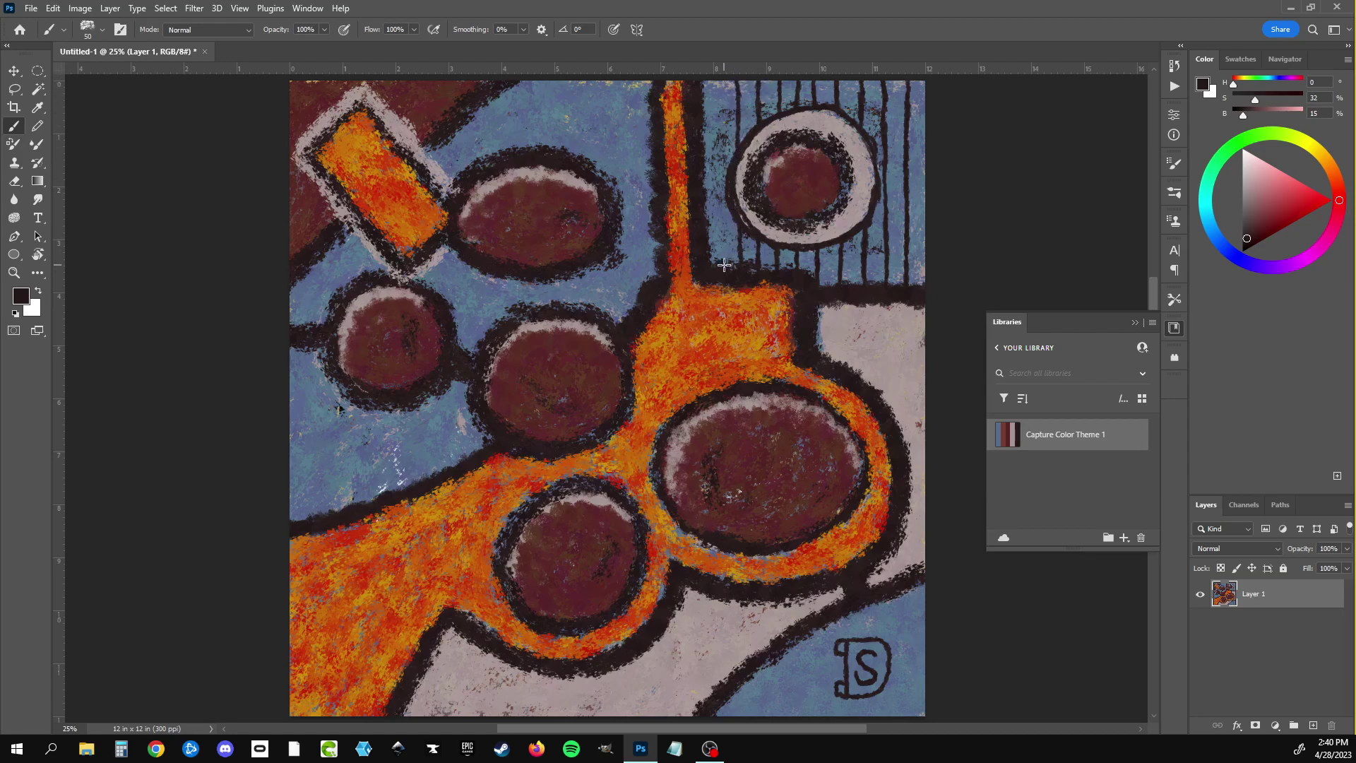
left_click_drag(722, 265, 720, 78)
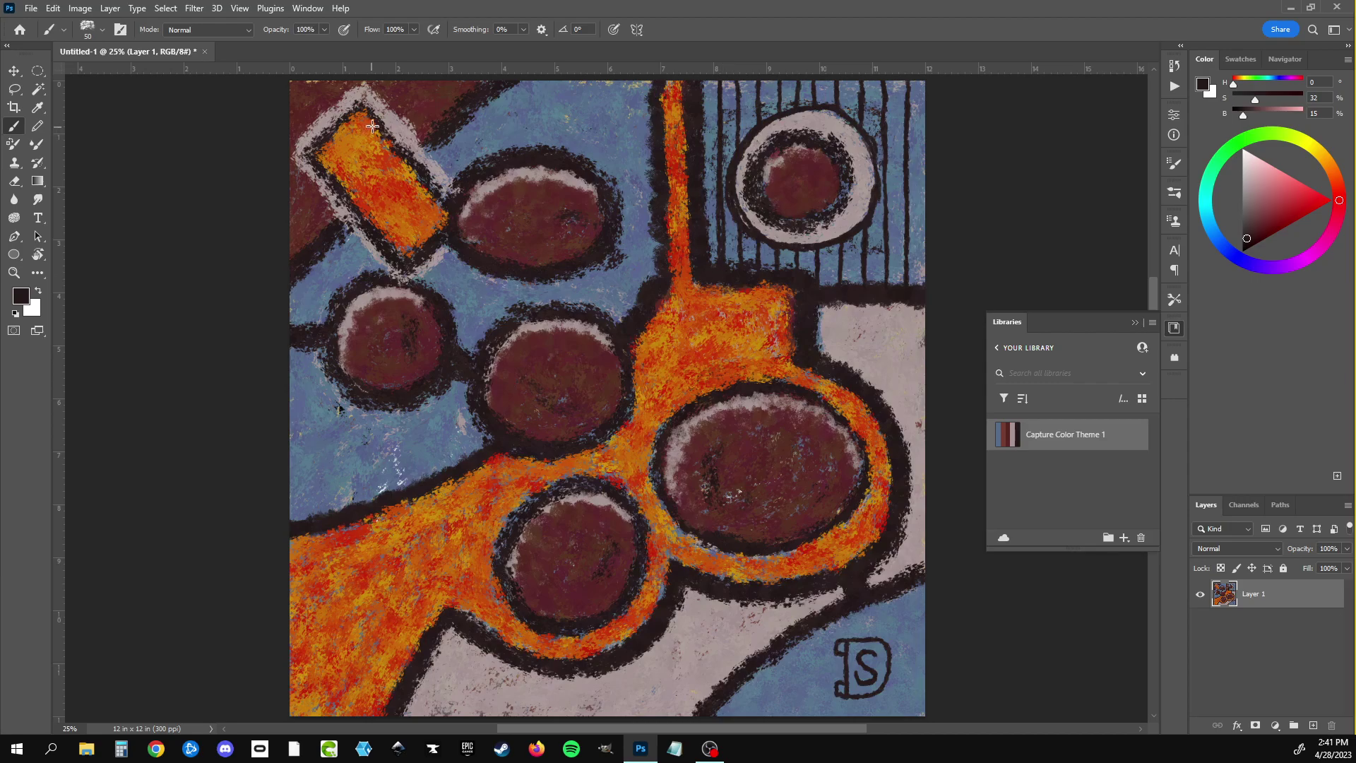
mouse_move(375, 128)
left_mouse_down()
mouse_move(325, 168)
mouse_move(360, 211)
mouse_move(420, 184)
mouse_move(390, 246)
left_mouse_up()
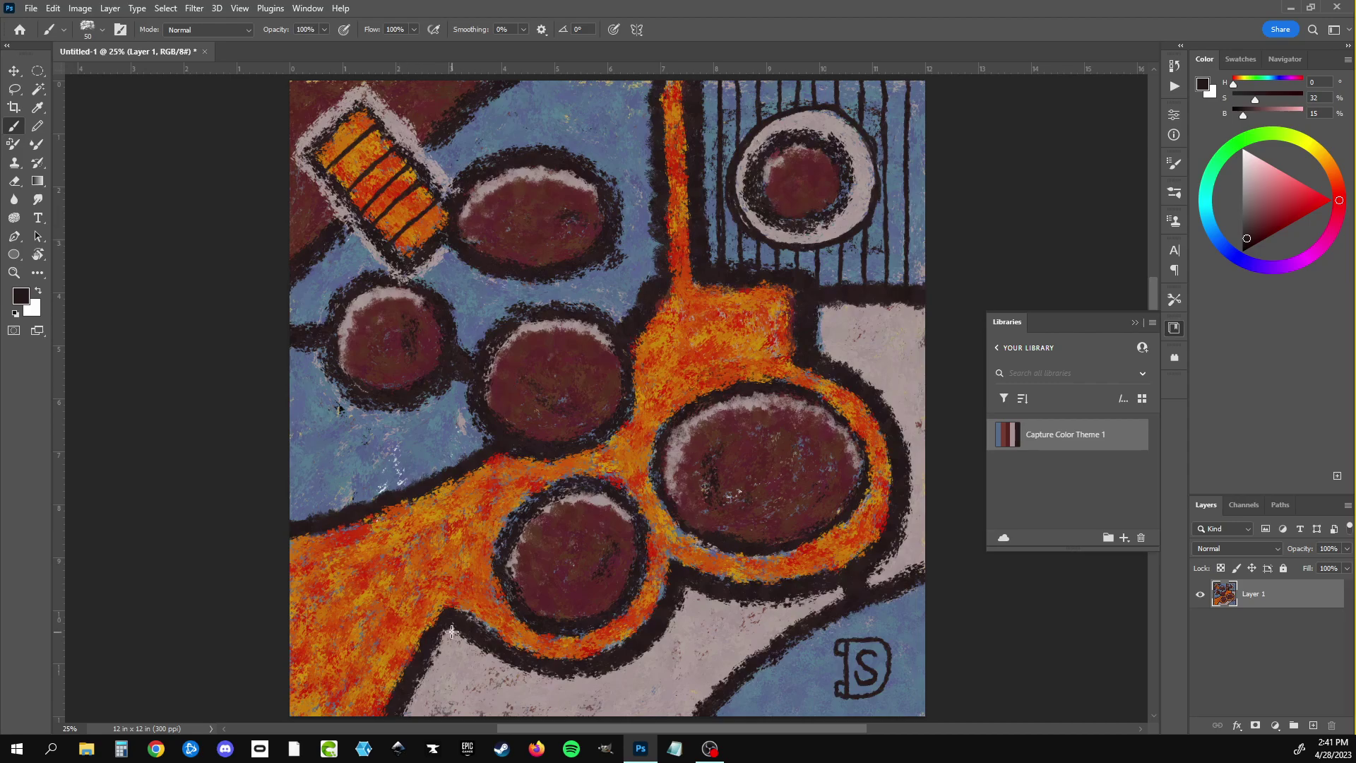
Step: Paint vertical black hatch lines across the left half of the pale bottom band
left_click_drag(450, 628, 449, 712)
mouse_move(432, 652)
left_mouse_down()
mouse_move(430, 717)
mouse_move(414, 716)
left_mouse_up()
left_click_drag(476, 640, 472, 716)
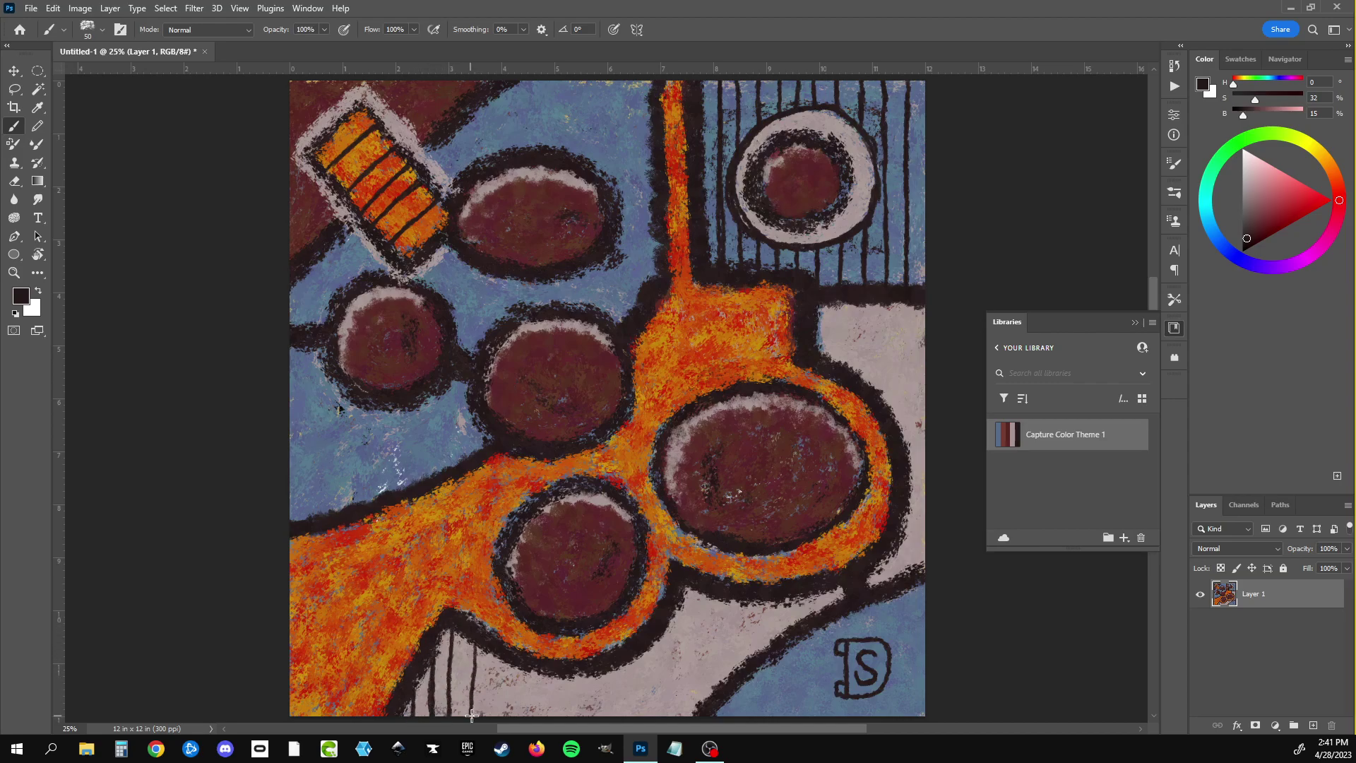
left_click_drag(502, 655, 500, 716)
left_click_drag(523, 664, 521, 717)
mouse_move(549, 672)
left_mouse_down()
mouse_move(548, 716)
mouse_move(572, 716)
left_mouse_up()
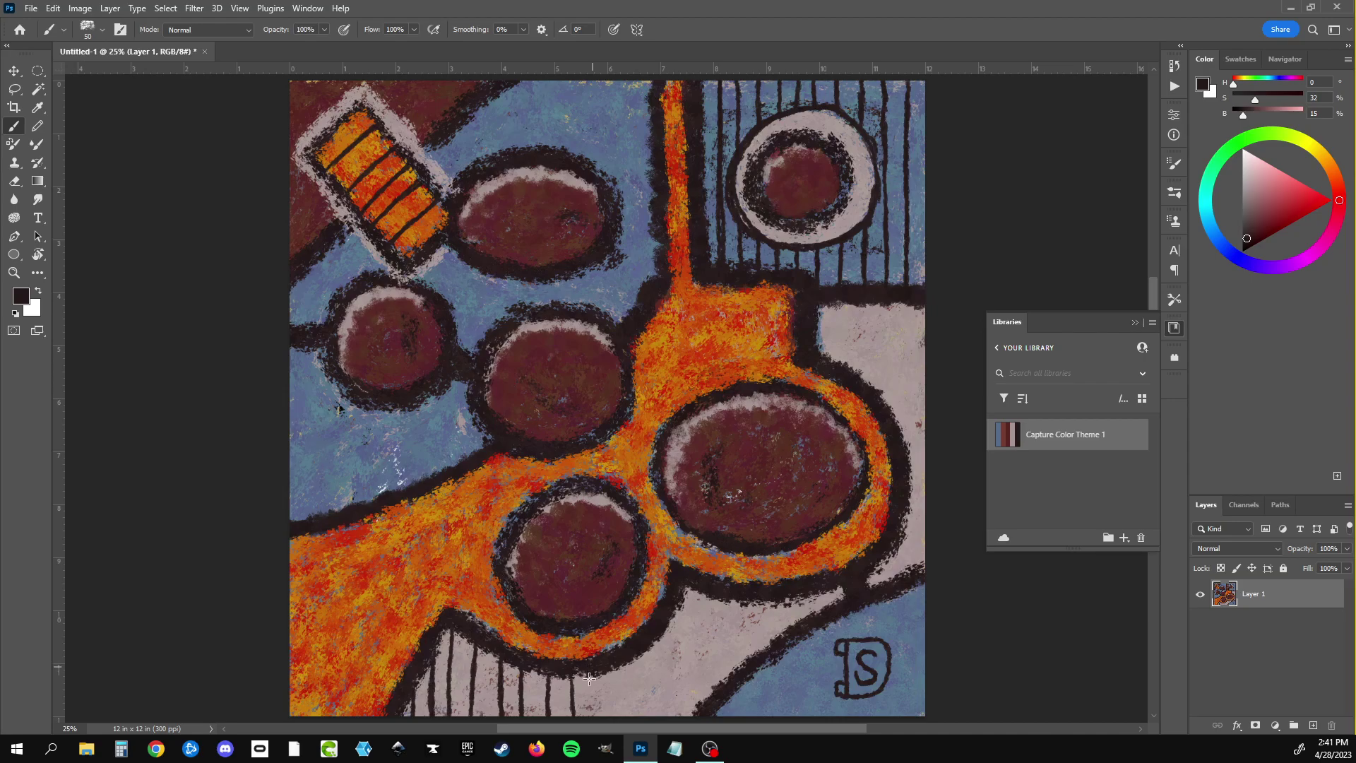
left_click_drag(590, 671, 591, 716)
Step: Continue the vertical hatching rightward to the band's end near the signature
left_click_drag(611, 671, 611, 708)
left_click_drag(628, 659, 628, 716)
left_click_drag(649, 639, 651, 716)
left_click_drag(669, 617, 671, 716)
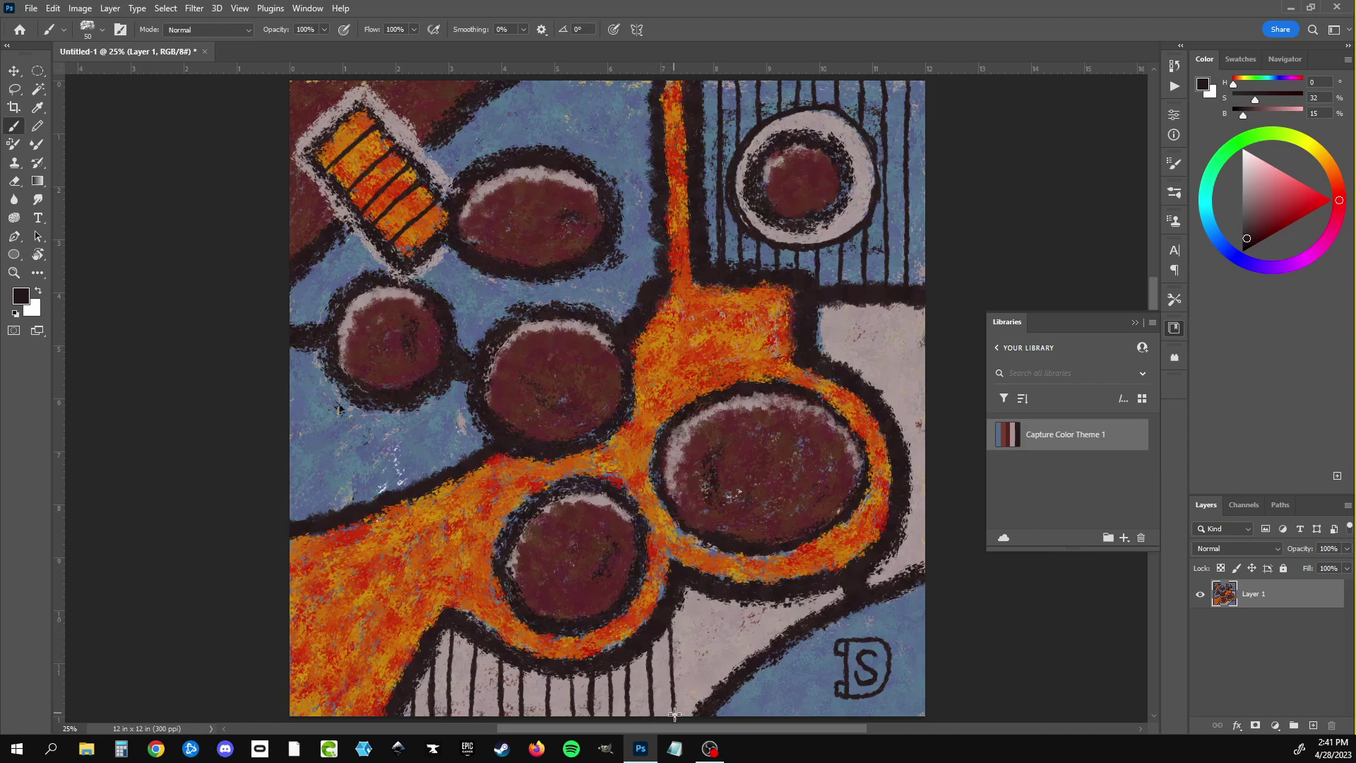
mouse_move(690, 576)
left_mouse_down()
mouse_move(697, 702)
mouse_move(698, 577)
mouse_move(679, 676)
left_mouse_up()
mouse_move(723, 593)
left_mouse_down()
mouse_move(724, 692)
mouse_move(722, 599)
mouse_move(753, 660)
left_mouse_up()
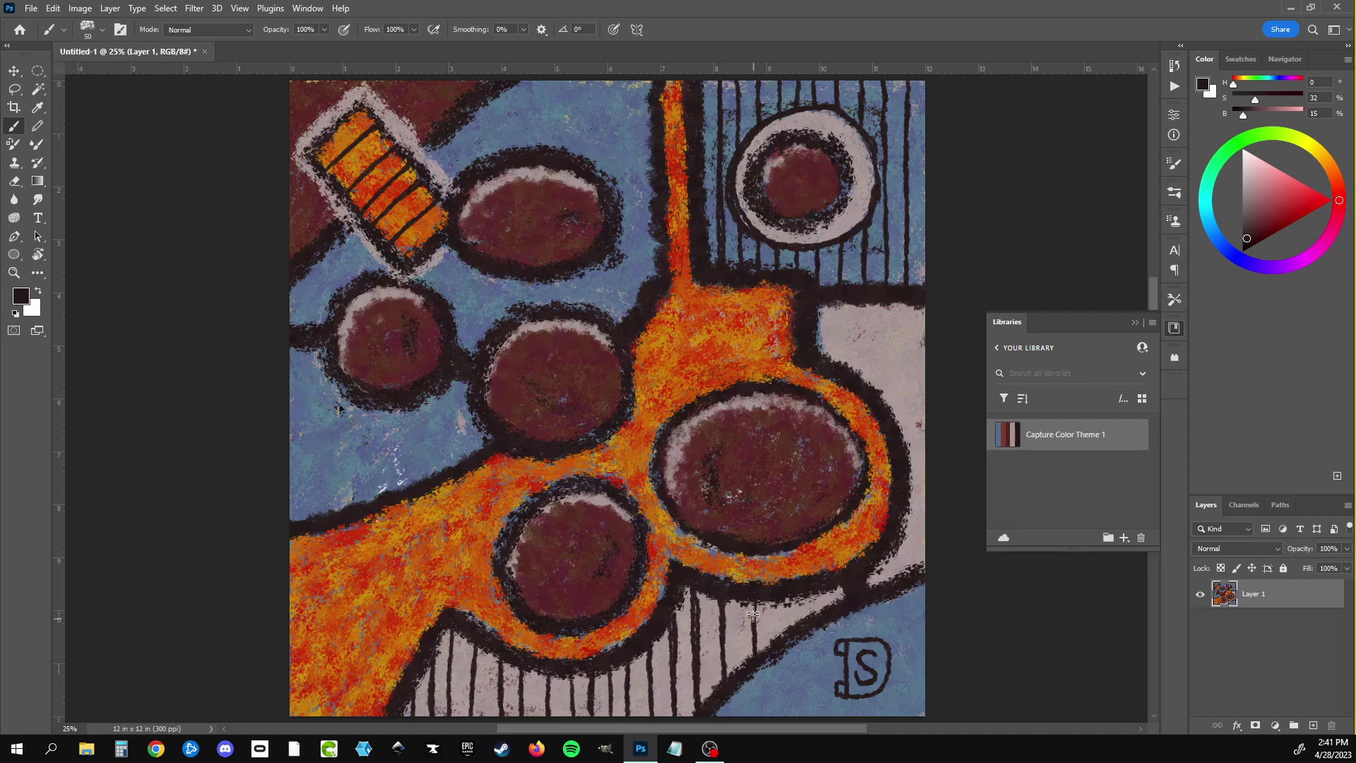
left_click_drag(772, 597, 771, 646)
mouse_move(796, 600)
left_mouse_down()
mouse_move(795, 637)
mouse_move(822, 619)
left_mouse_up()
Step: Draw small circles inside the lower brown circle, then undo them
mouse_move(557, 502)
left_mouse_down()
mouse_move(534, 535)
mouse_move(558, 580)
mouse_move(588, 498)
mouse_move(632, 522)
mouse_move(604, 584)
left_mouse_up()
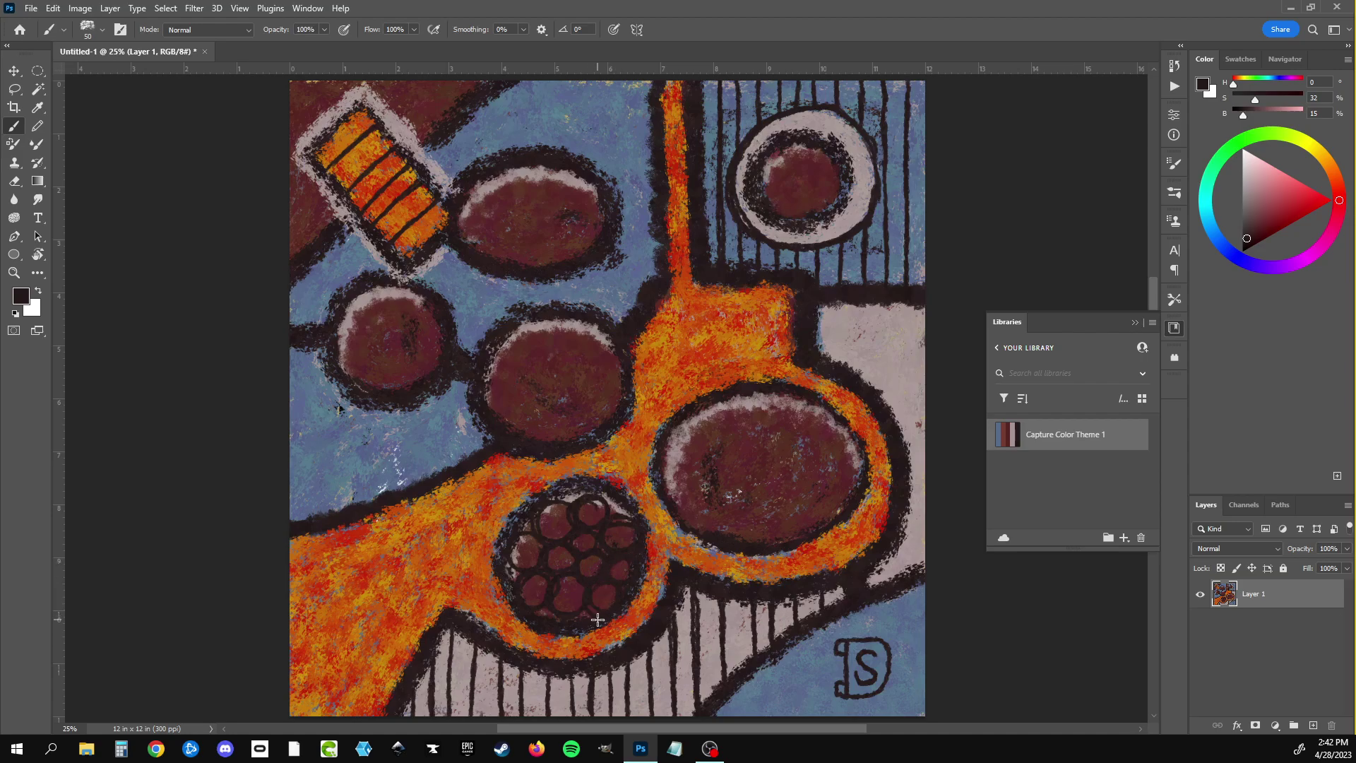
key("ctrl+z")
key("ctrl+z")
key("ctrl+z")
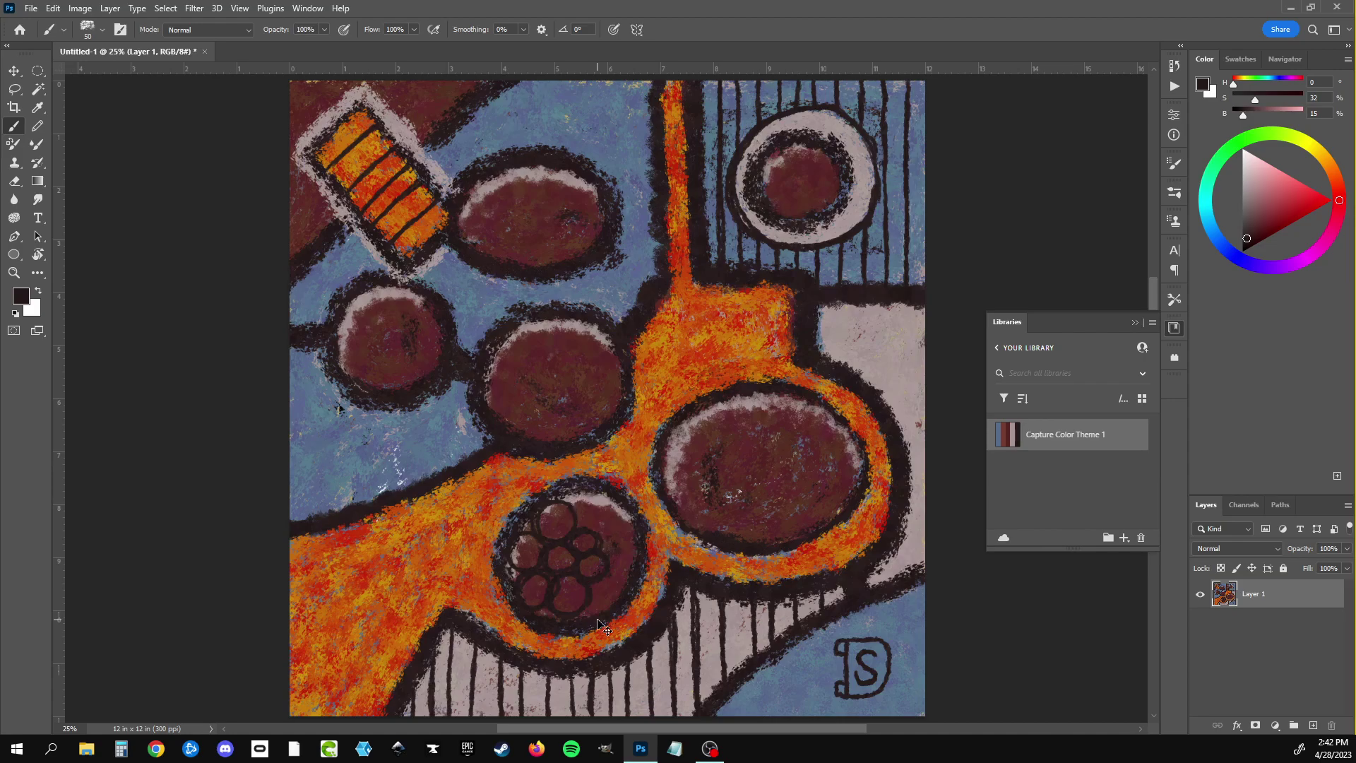
key("ctrl+z")
key("ctrl+z")
key("ctrl+z")
key("ctrl+z")
key("ctrl+z")
key("ctrl+z")
key("ctrl+z")
key("ctrl+z")
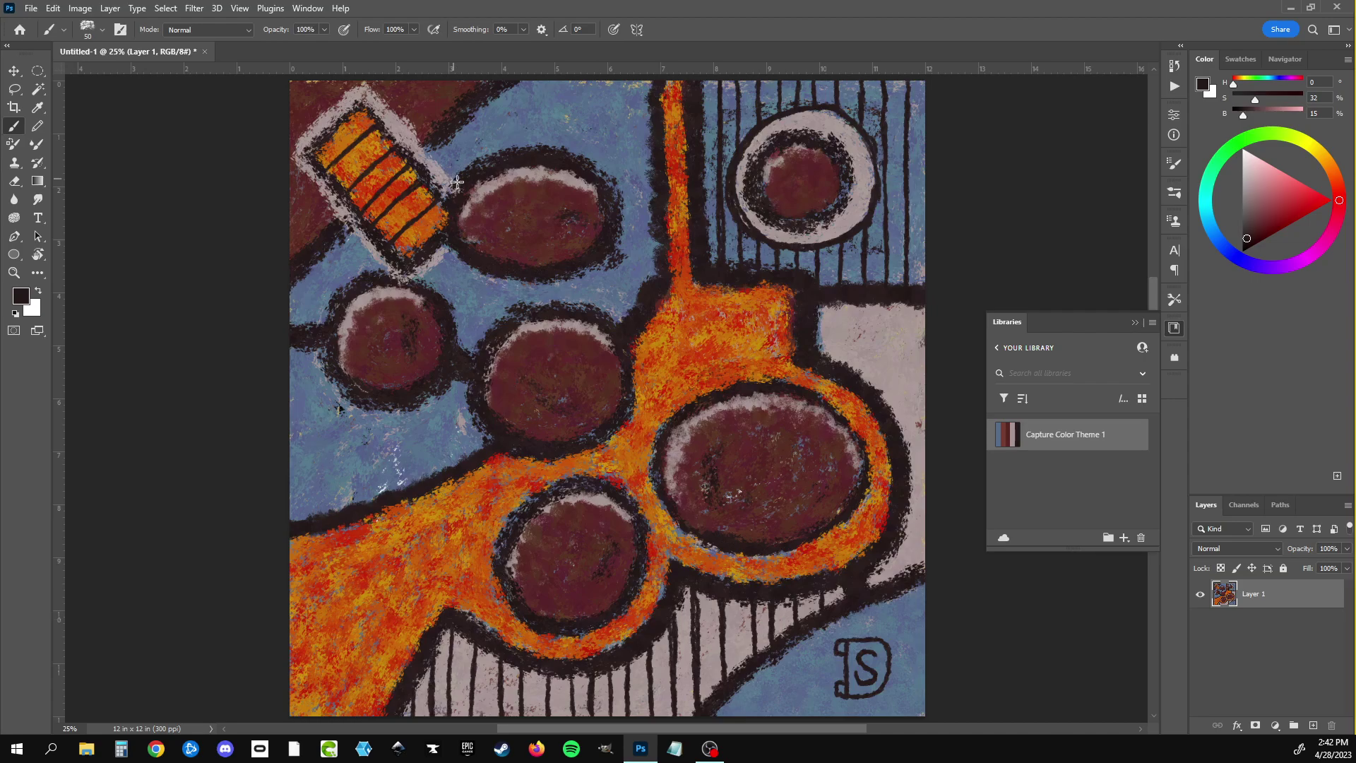
Step: Darken the right, lower-left and lower-right edges of the striped orange box
left_click_drag(460, 185, 393, 106)
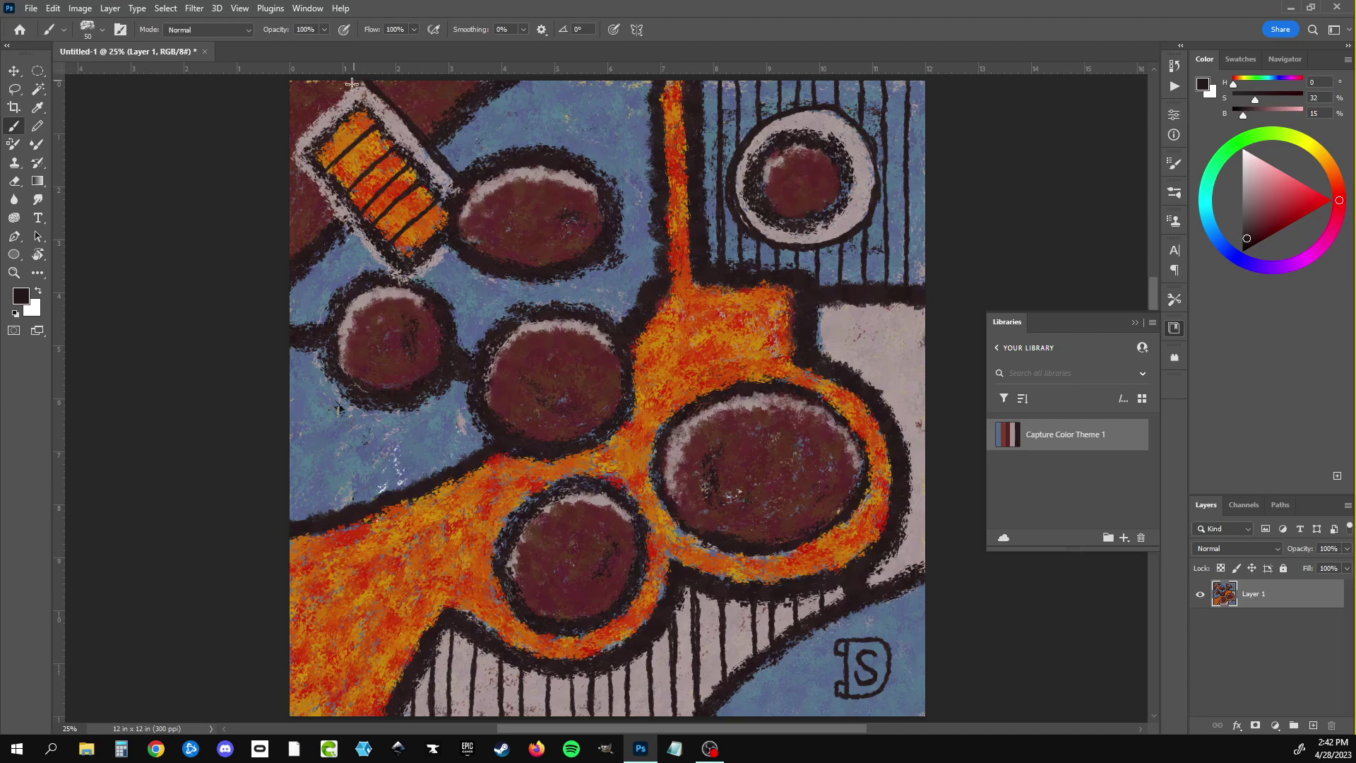
left_click_drag(279, 163, 389, 276)
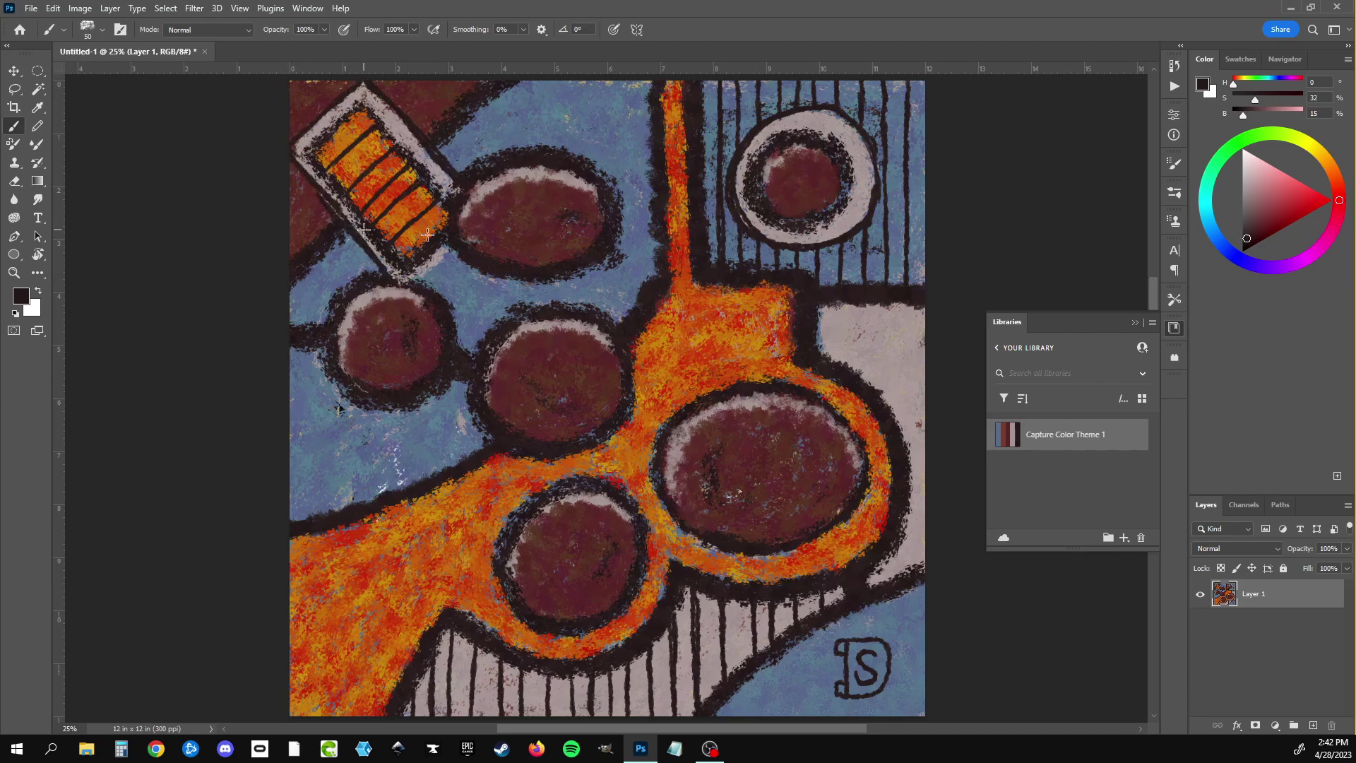
left_click_drag(413, 286, 465, 232)
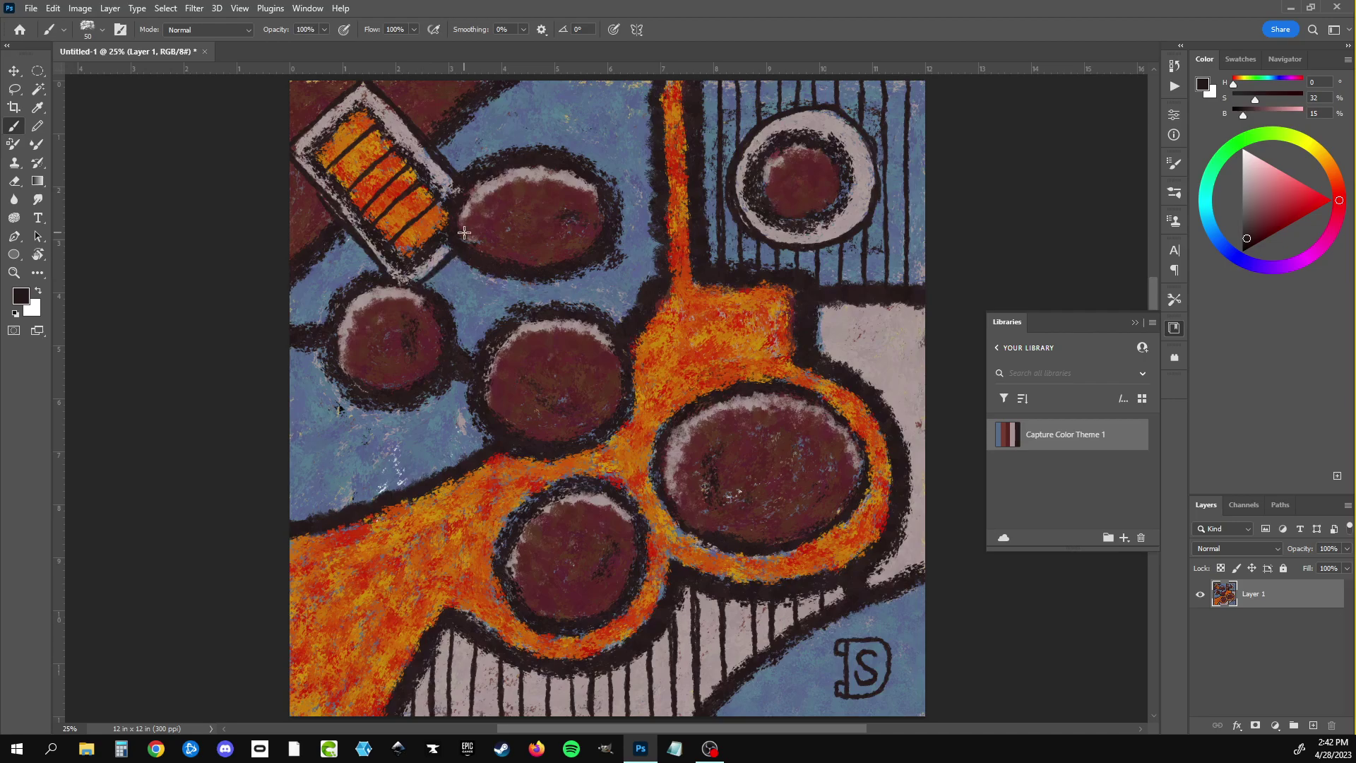